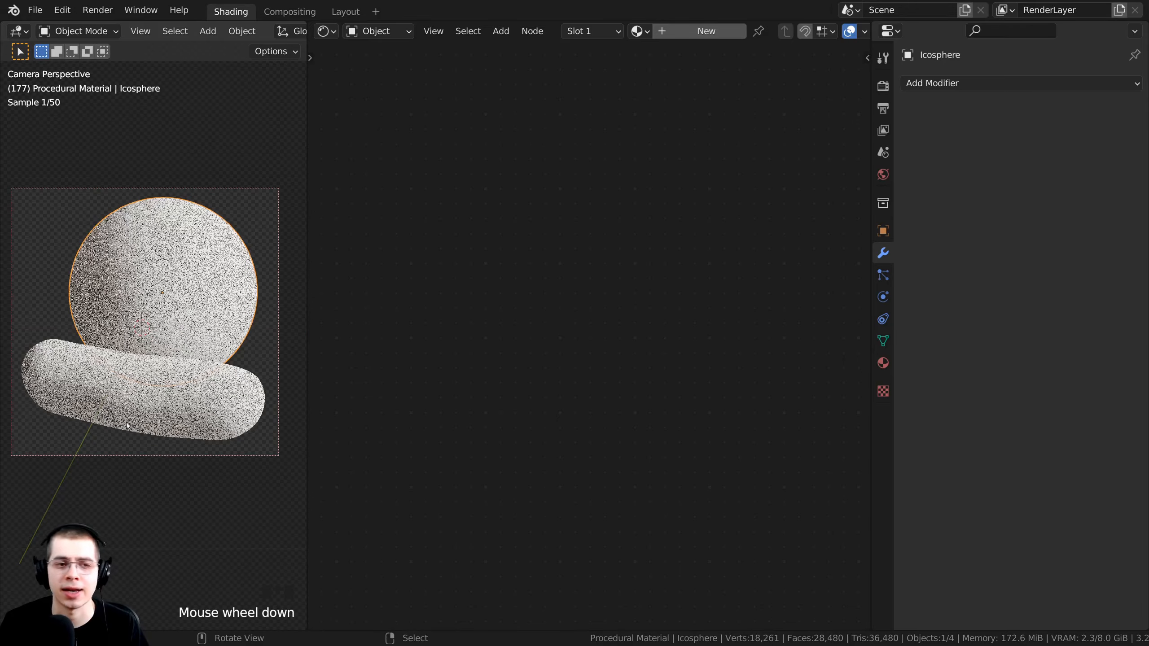
# Select the Cylinder and give it a new material named 'Procedural Pickle'.
pyautogui.rightClick(184, 382)
pyautogui.keyDown('shift'); pyautogui.moveTo(185, 363); pyautogui.dragTo(197, 331, button='middle'); pyautogui.keyUp('shift')
pyautogui.keyDown('shift'); pyautogui.moveTo(196, 330); pyautogui.dragTo(203, 338, button='middle'); pyautogui.keyUp('shift')
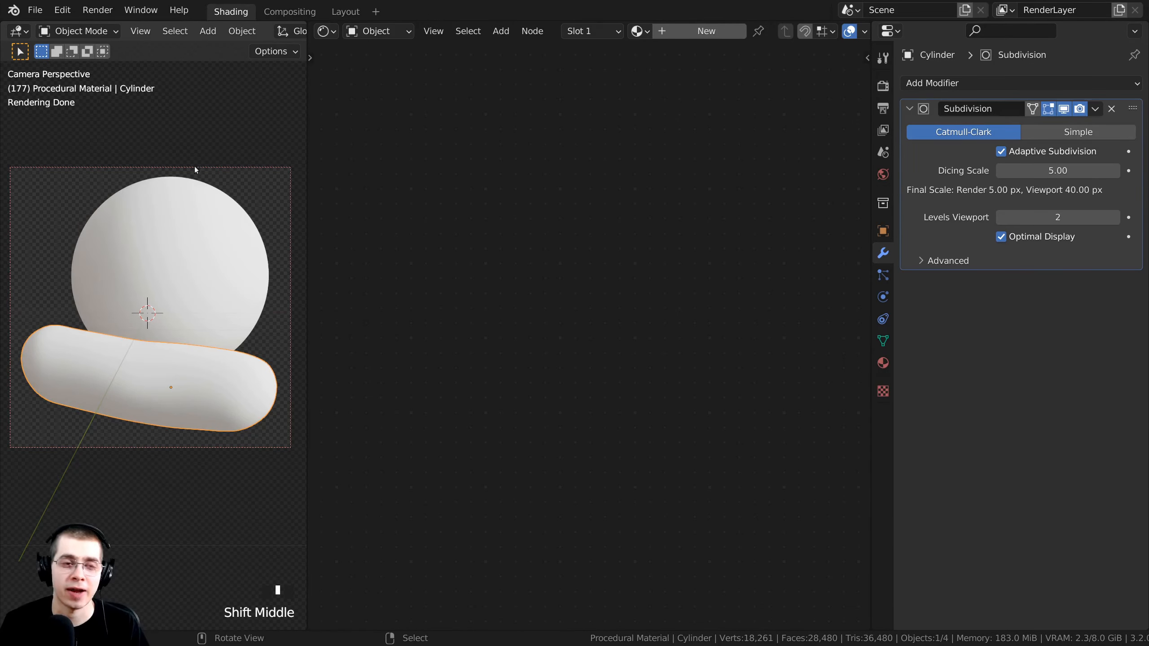
pyautogui.click(693, 33)
pyautogui.doubleClick(749, 31)
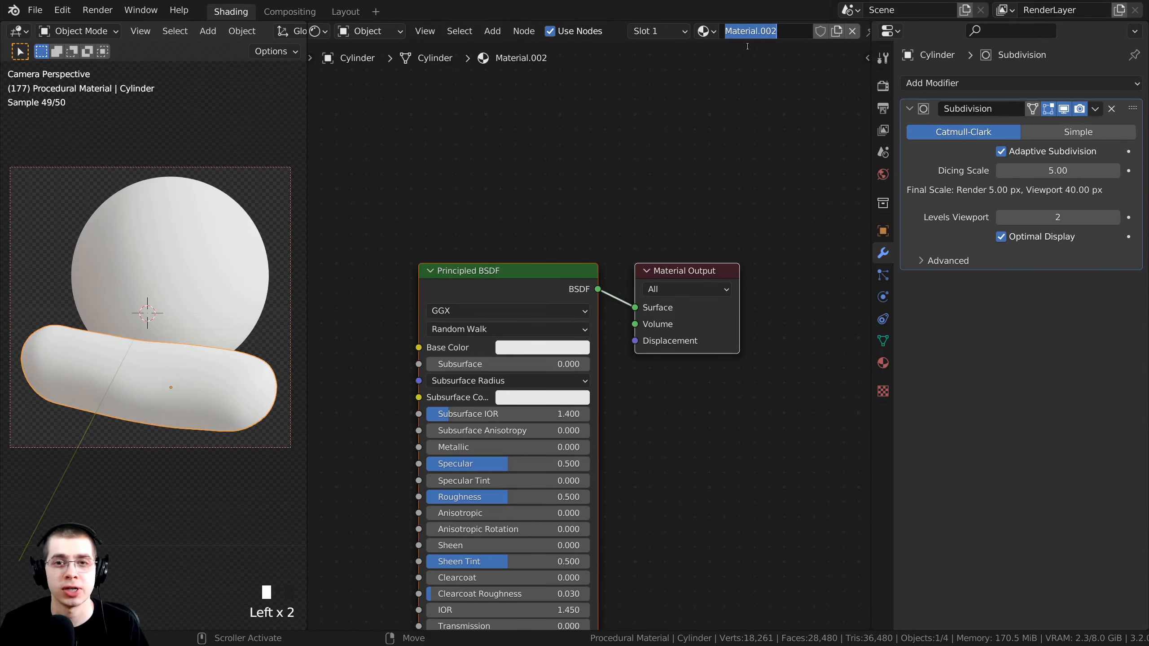
pyautogui.write('Procedural Pickle')
pyautogui.press('Return')
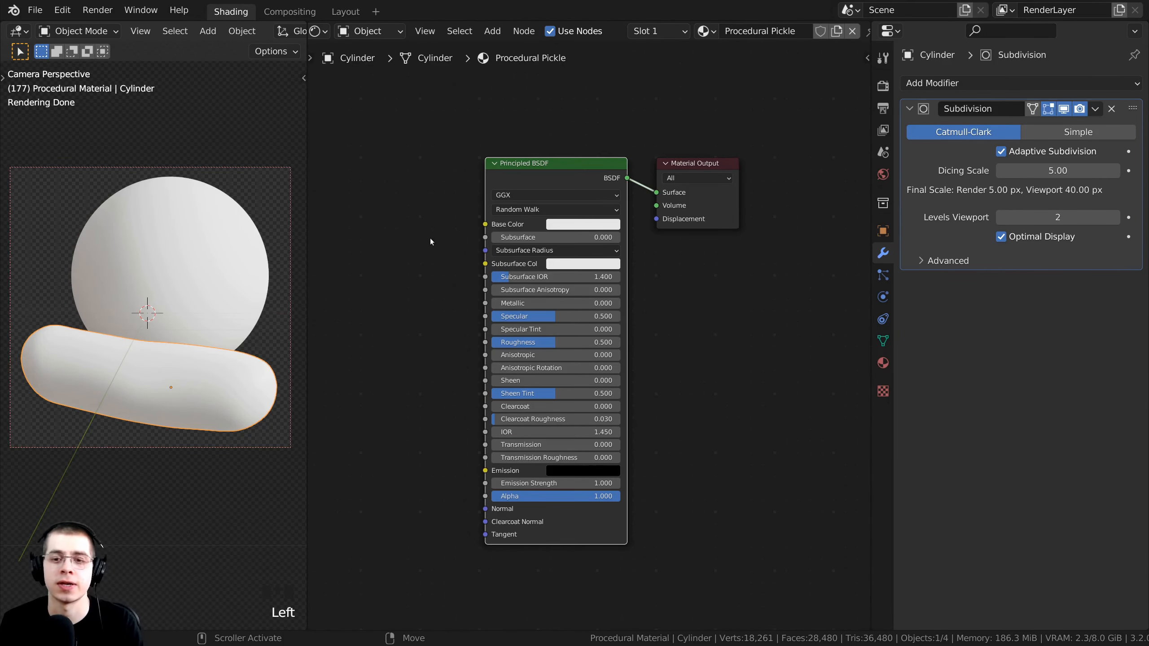
# Change the material's Surface displacement method from Bump Only to Displacement and Bump.
pyautogui.click(882, 363)
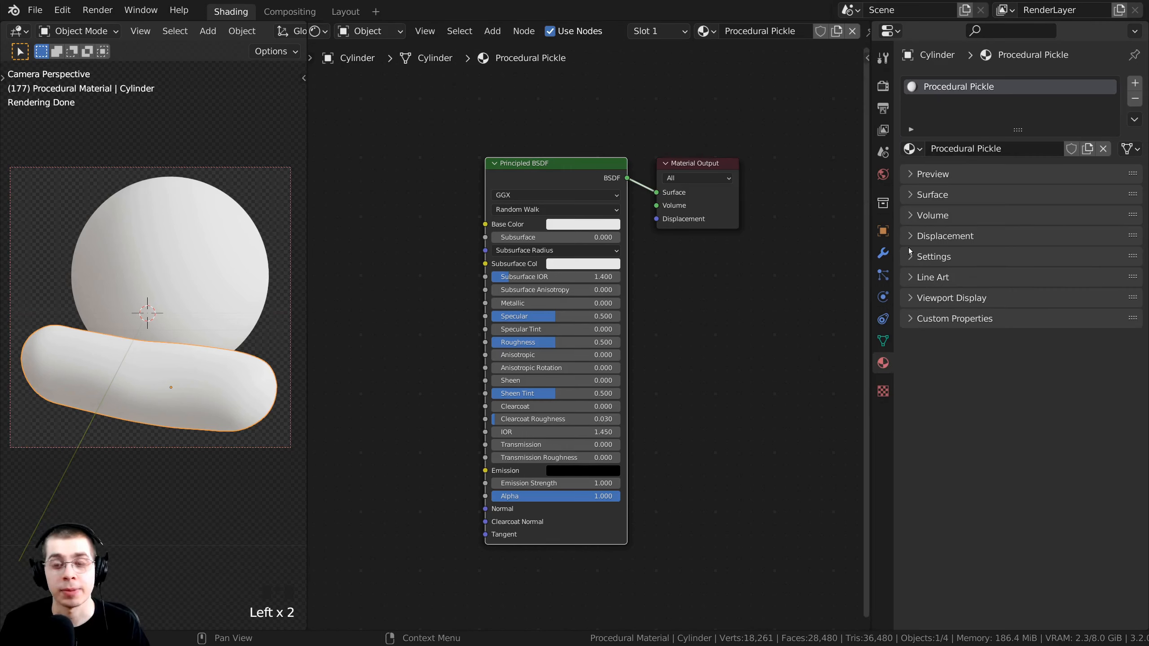
pyautogui.click(932, 256)
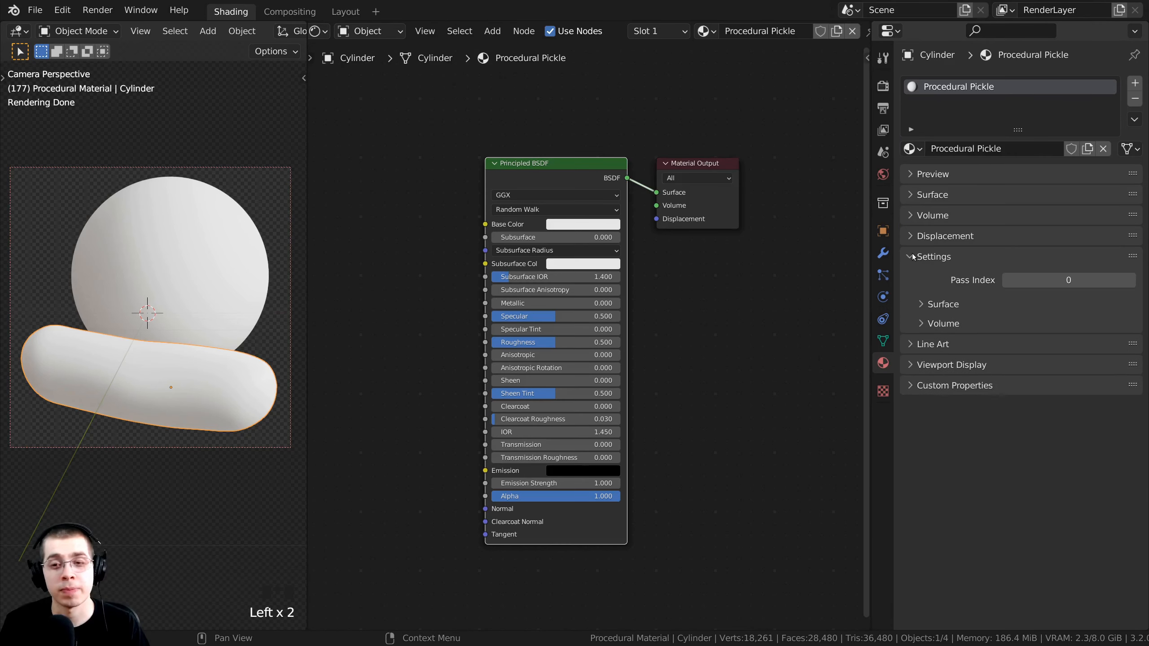
pyautogui.click(924, 304)
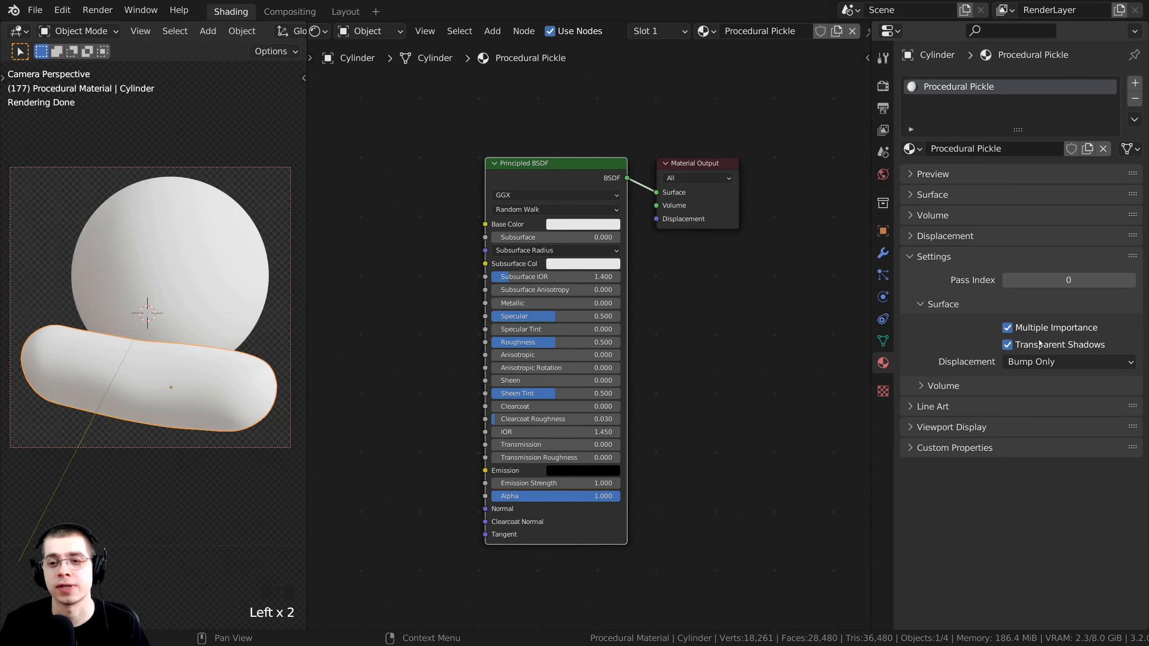
pyautogui.click(1050, 362)
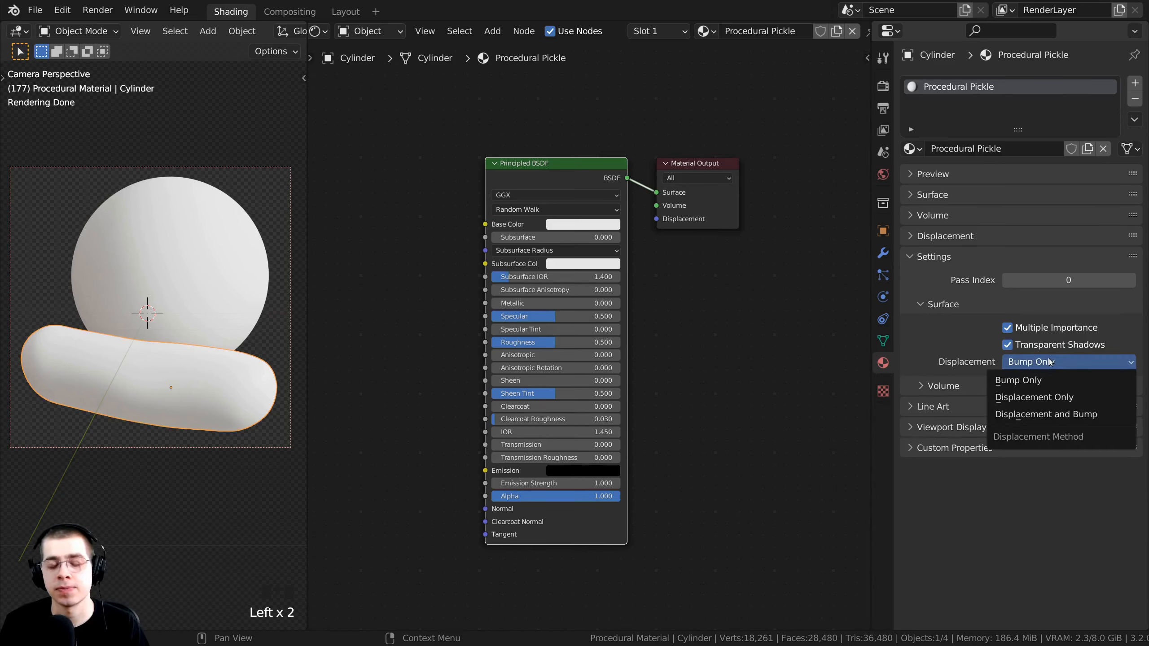
pyautogui.click(1043, 416)
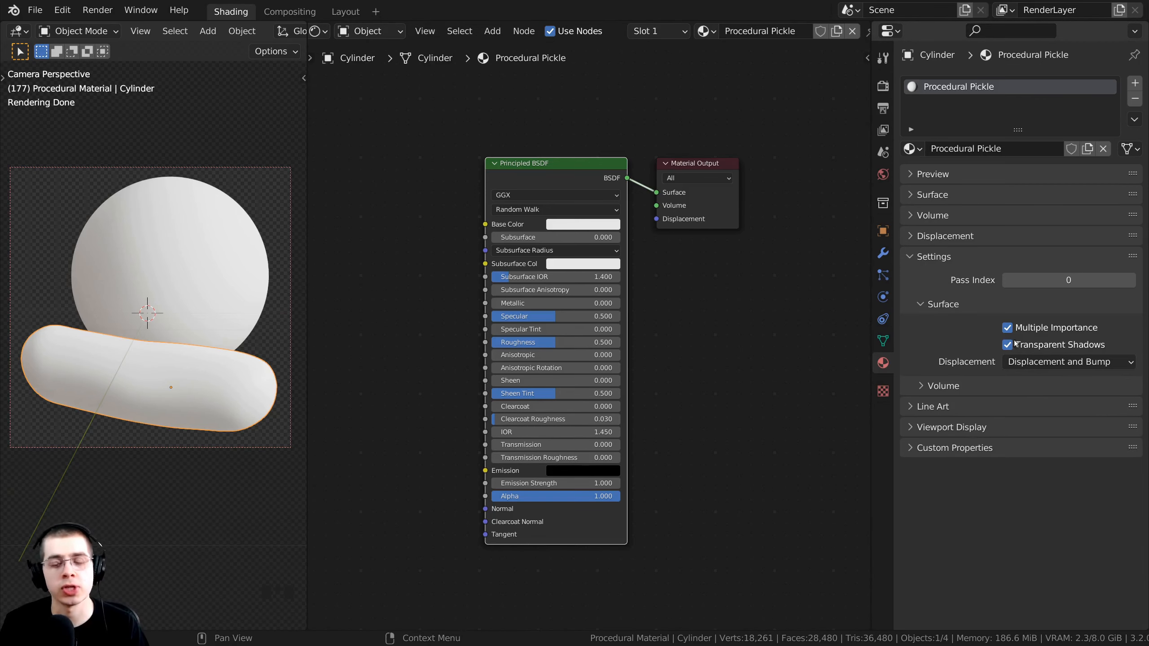
pyautogui.moveTo(872, 269); pyautogui.dragTo(1127, 270)
pyautogui.scroll(-3, 846, 321)
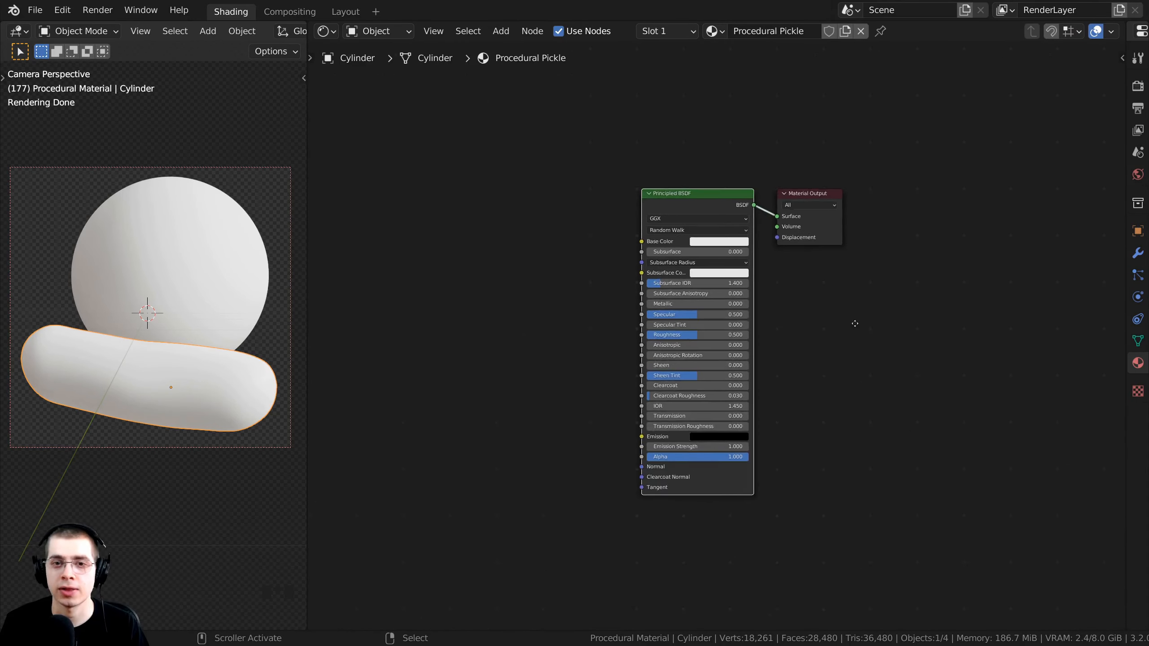
pyautogui.scroll(2, 801, 322)
pyautogui.moveTo(792, 323); pyautogui.dragTo(900, 293, button='middle')
pyautogui.moveTo(785, 154); pyautogui.dragTo(852, 179, button='middle')
pyautogui.moveTo(704, 199); pyautogui.dragTo(722, 206, button='middle')
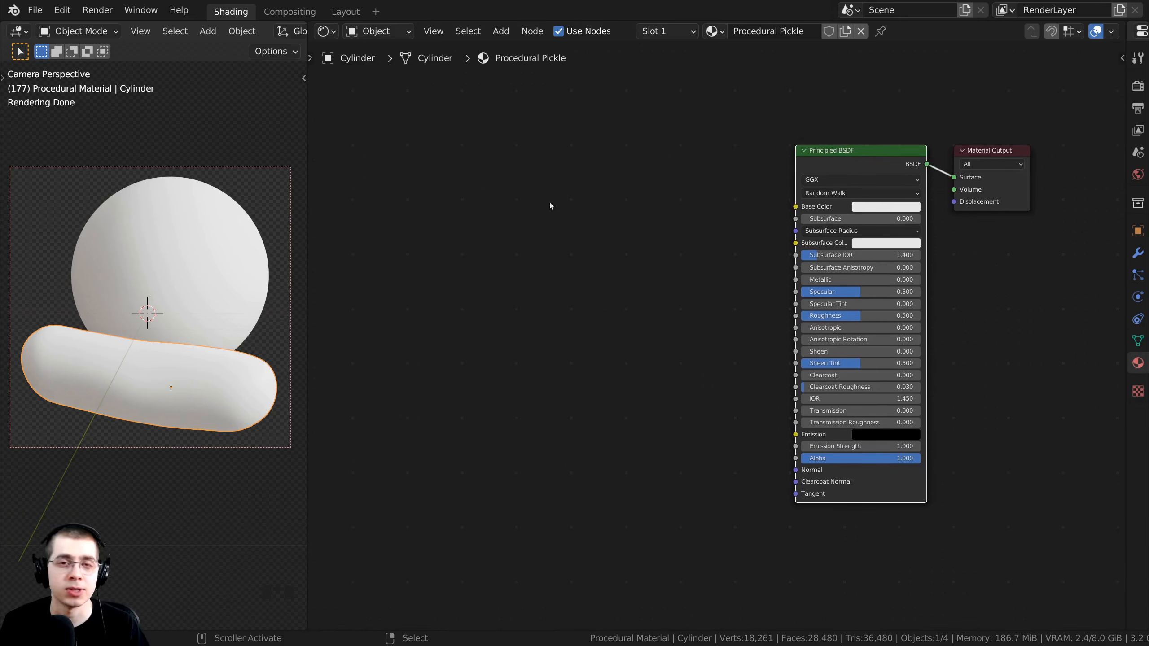
pyautogui.click(62, 10)
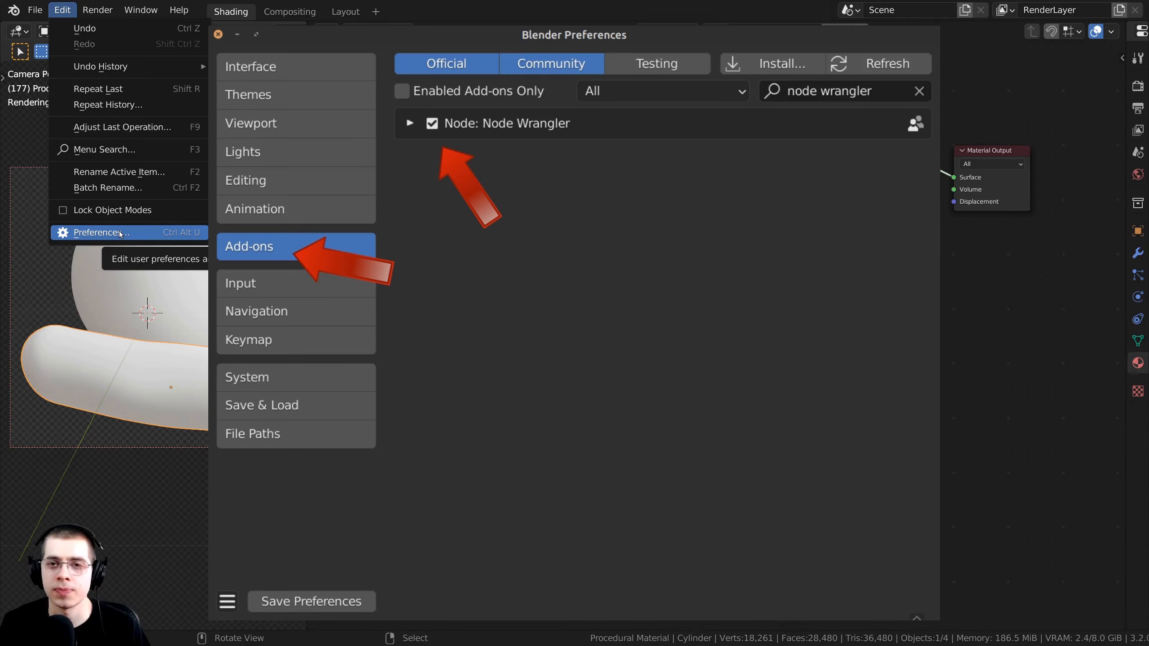
pyautogui.click(119, 232)
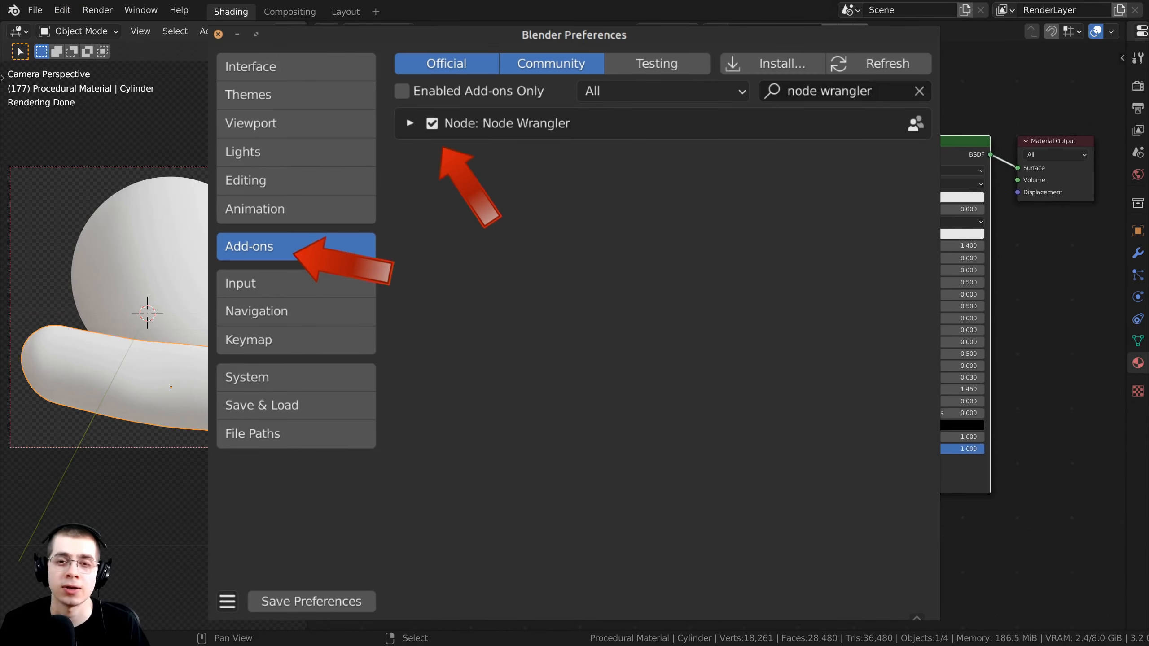
pyautogui.moveTo(308, 254); pyautogui.dragTo(272, 253)
pyautogui.moveTo(584, 154); pyautogui.dragTo(651, 171, button='middle')
pyautogui.scroll(1, 654, 151)
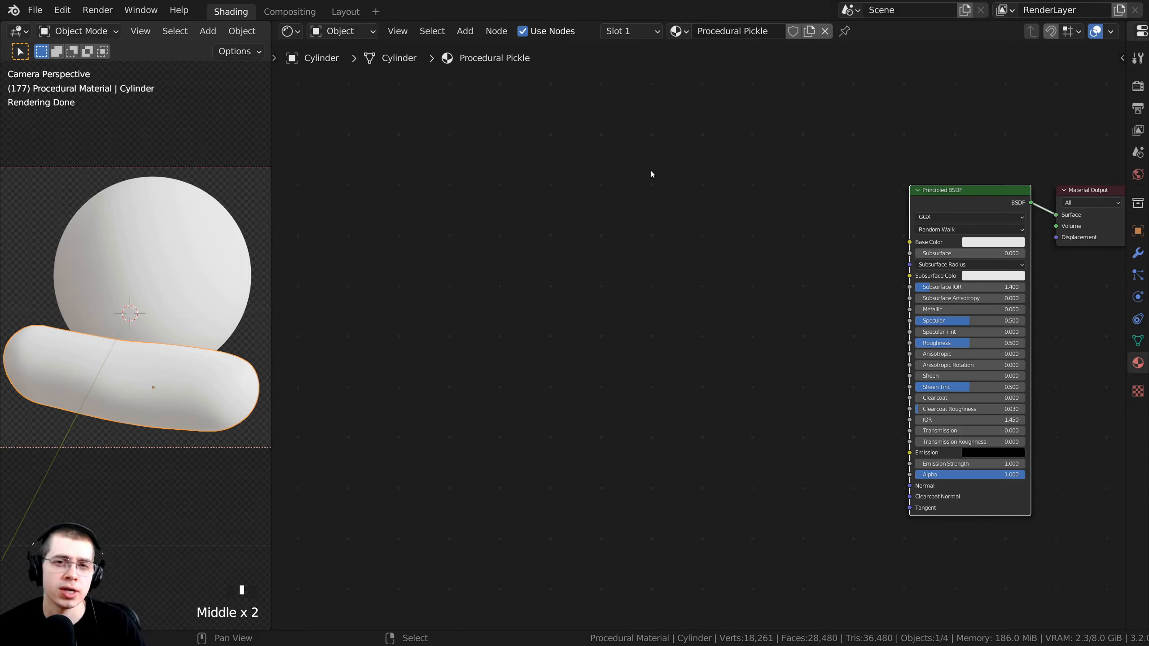
# Add a Gradient Texture node to the left of the Principled BSDF.
pyautogui.scroll(3, 561, 161)
pyautogui.moveTo(654, 145)
pyautogui.mouseDown(button='middle')
pyautogui.moveTo(560, 162)
pyautogui.moveTo(551, 149)
pyautogui.moveTo(639, 144)
pyautogui.mouseUp(button='middle')
pyautogui.scroll(-1, 625, 151)
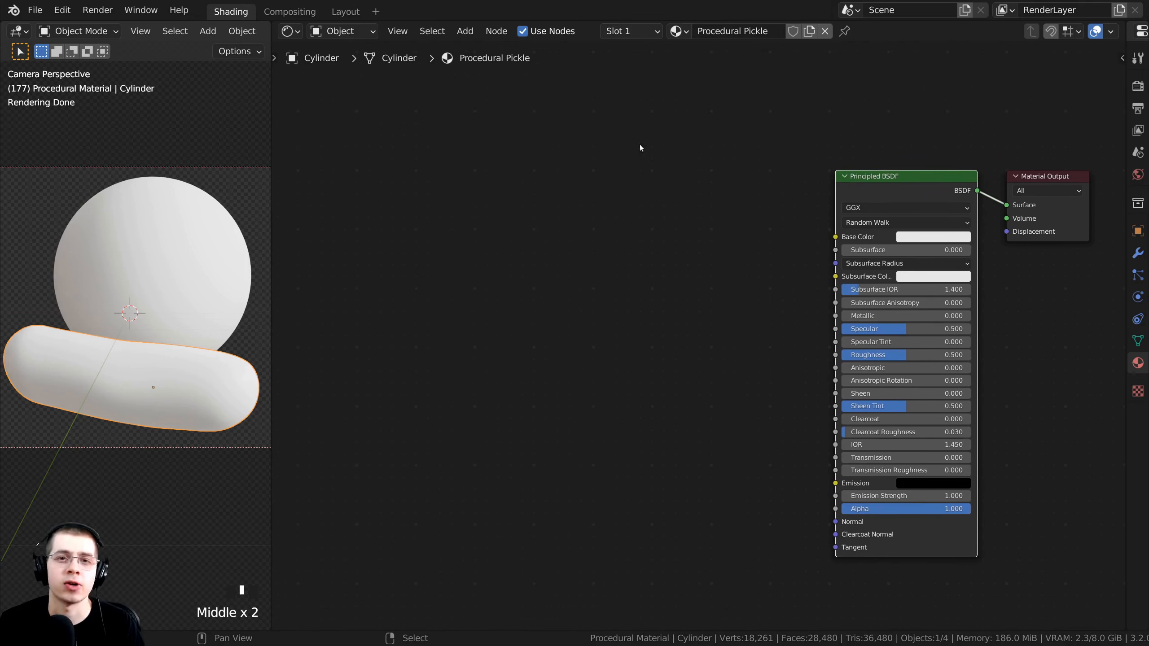
pyautogui.hotkey('shift', 'a')
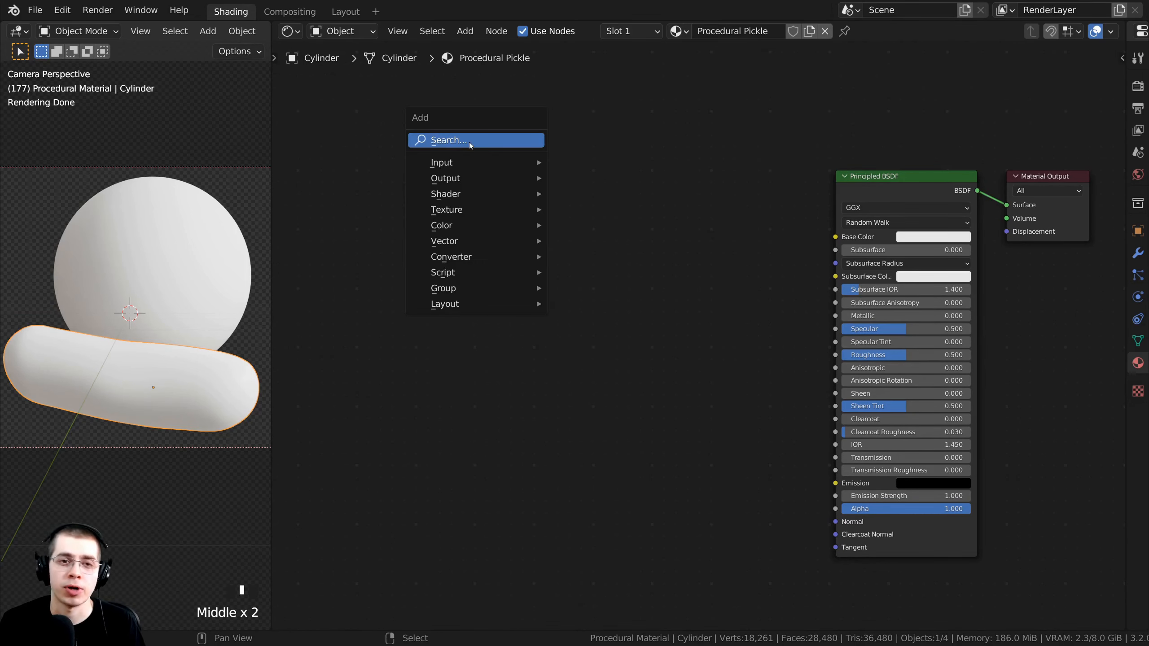
pyautogui.click(467, 142)
pyautogui.write('gra')
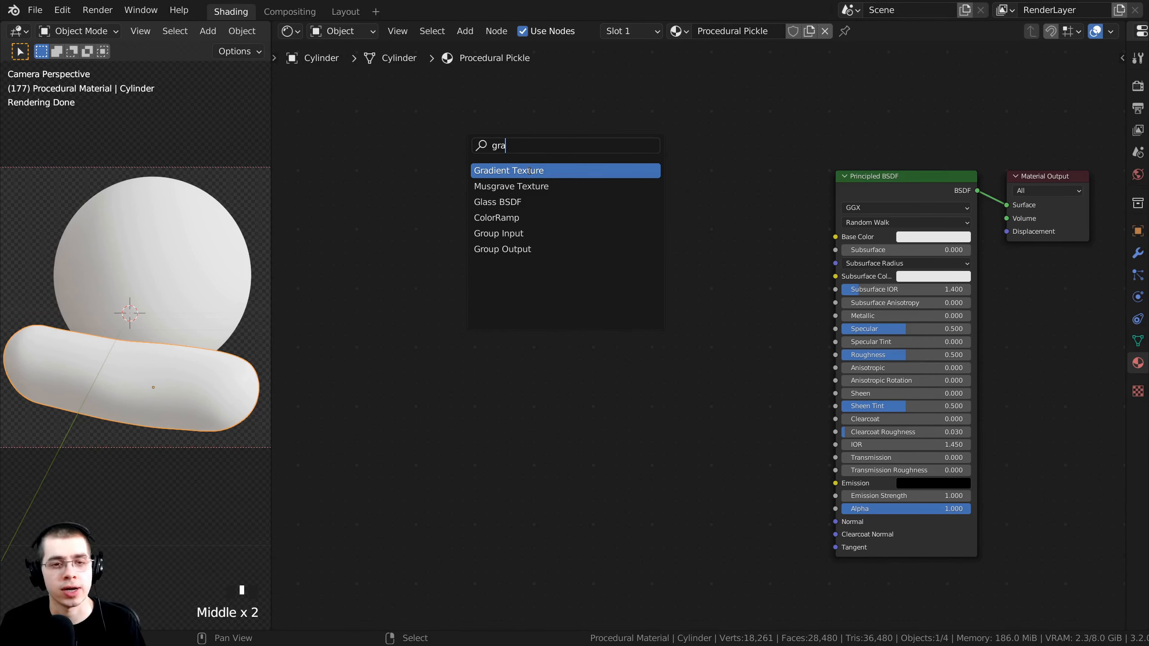
pyautogui.click(529, 171)
pyautogui.click(536, 258)
pyautogui.moveTo(536, 259); pyautogui.dragTo(488, 214, button='middle')
pyautogui.scroll(3, 525, 272)
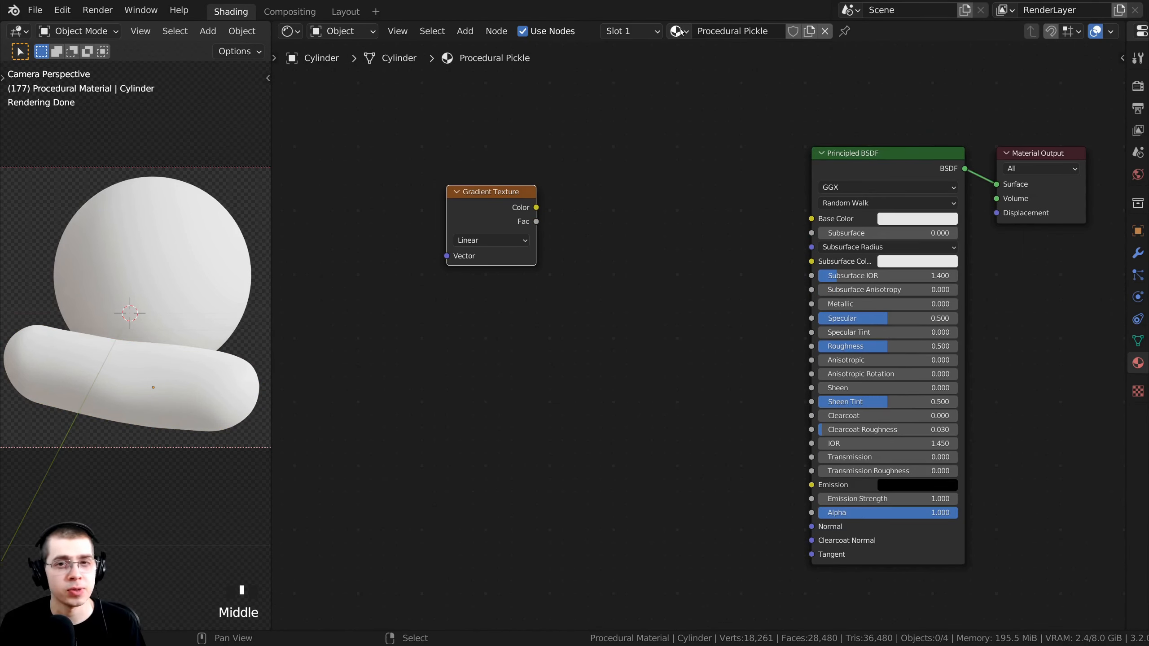
# Apply the Procedural Pickle material to the sphere and move the Gradient Texture node left.
pyautogui.moveTo(681, 31); pyautogui.dragTo(143, 225)
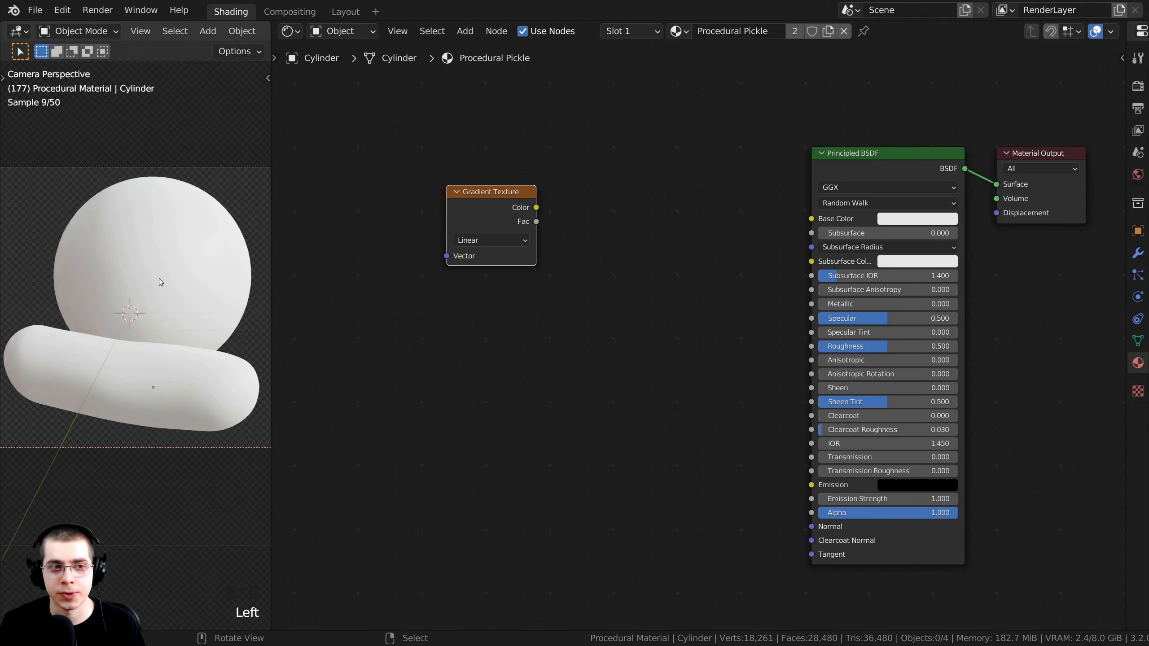
pyautogui.moveTo(487, 217); pyautogui.dragTo(507, 222, button='middle')
pyautogui.moveTo(505, 206); pyautogui.dragTo(496, 206)
pyautogui.scroll(1, 545, 235)
pyautogui.moveTo(543, 235); pyautogui.dragTo(534, 233, button='middle')
pyautogui.moveTo(515, 224); pyautogui.dragTo(496, 223, button='middle')
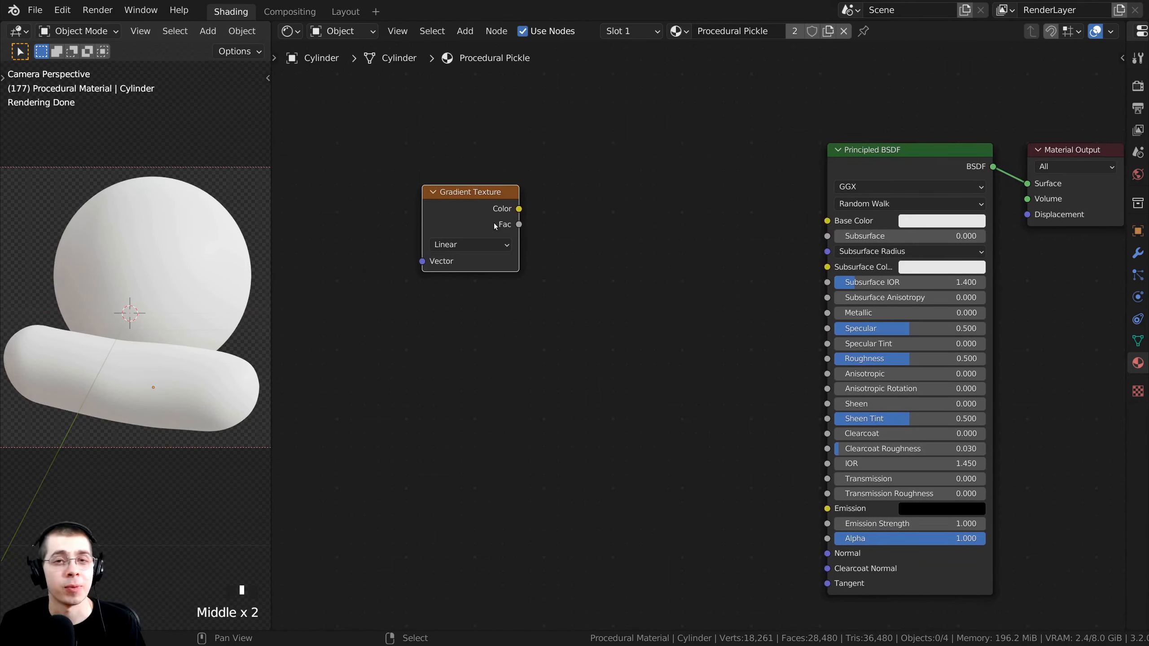
pyautogui.moveTo(477, 210); pyautogui.dragTo(468, 212)
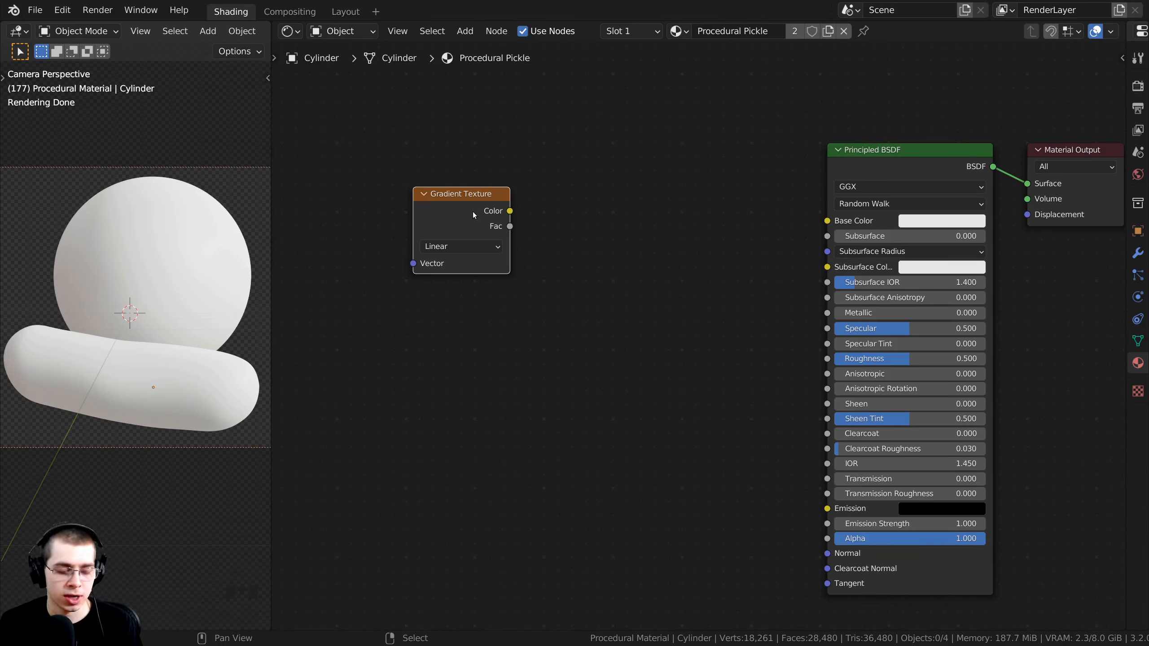
# Preview the Gradient Texture's Color output on the objects, then bring up the Add menu.
pyautogui.keyDown('ctrl'); pyautogui.keyDown('shift'); pyautogui.click(462, 214); pyautogui.keyUp('shift'); pyautogui.keyUp('ctrl')
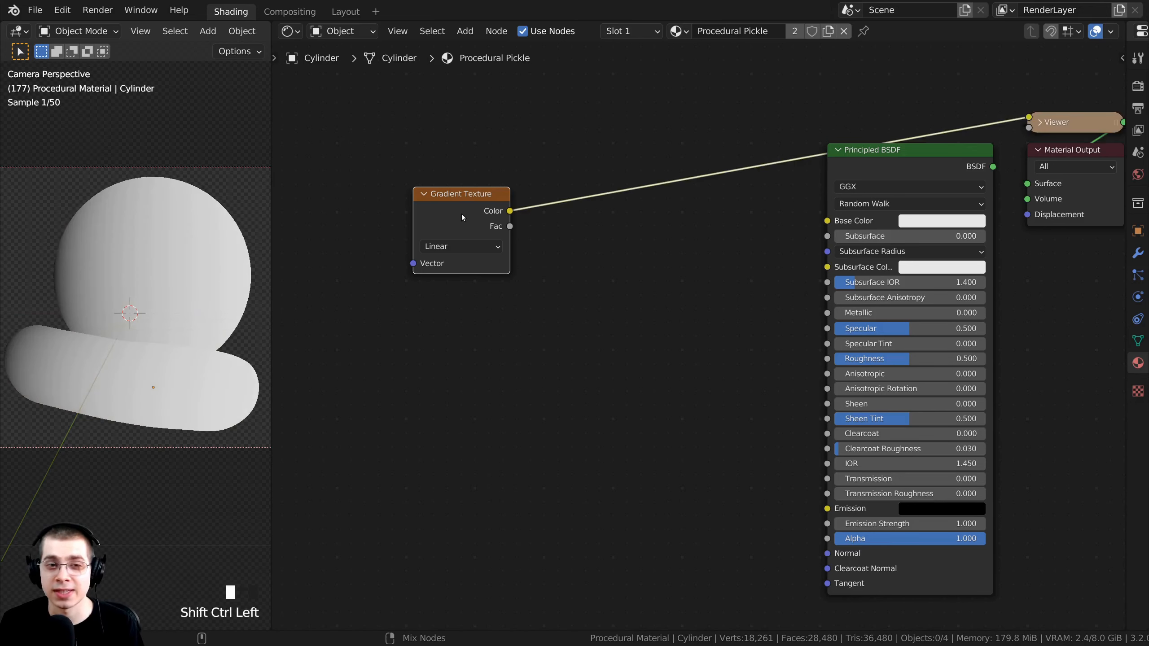
pyautogui.moveTo(82, 361); pyautogui.dragTo(197, 397, button='middle')
pyautogui.keyDown('shift'); pyautogui.moveTo(197, 396); pyautogui.dragTo(162, 381, button='middle'); pyautogui.keyUp('shift')
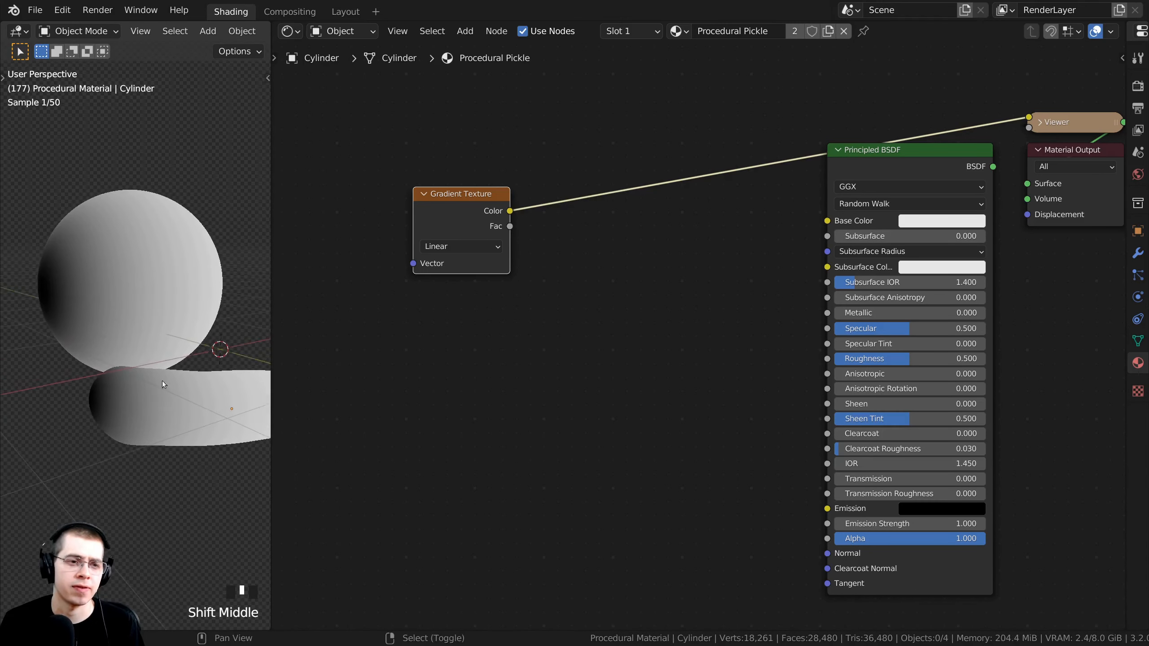
pyautogui.scroll(-2, 161, 381)
pyautogui.moveTo(402, 275); pyautogui.dragTo(448, 286, button='middle')
pyautogui.moveTo(160, 330); pyautogui.dragTo(129, 321, button='middle')
pyautogui.scroll(1, 130, 320)
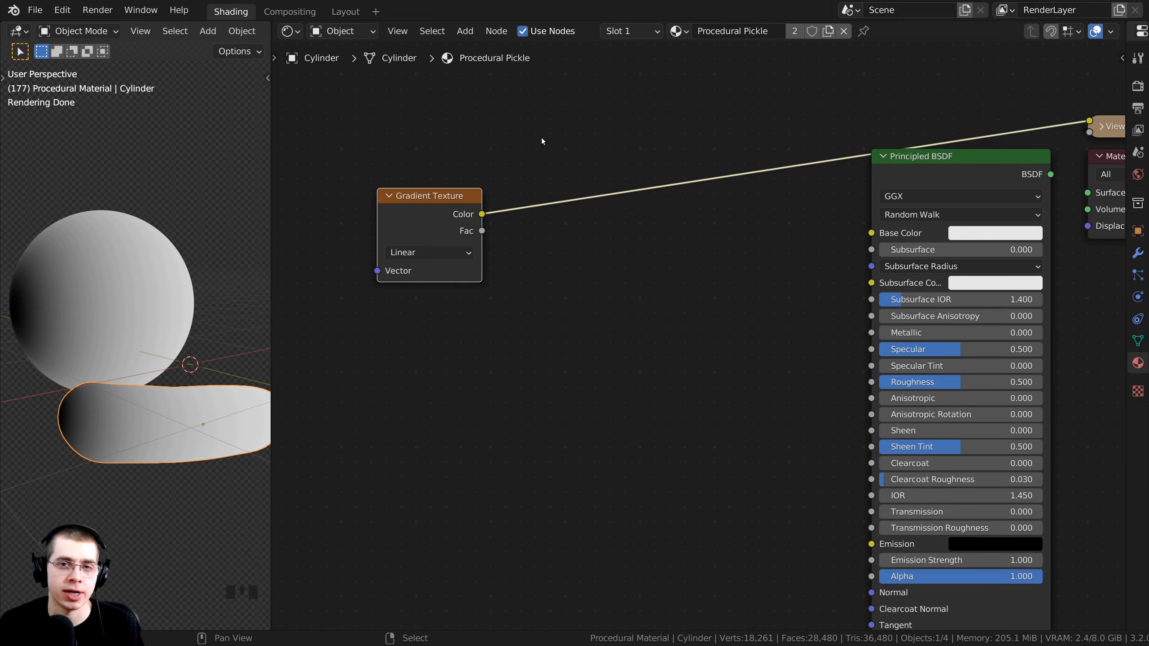
pyautogui.moveTo(520, 137); pyautogui.dragTo(501, 138, button='middle')
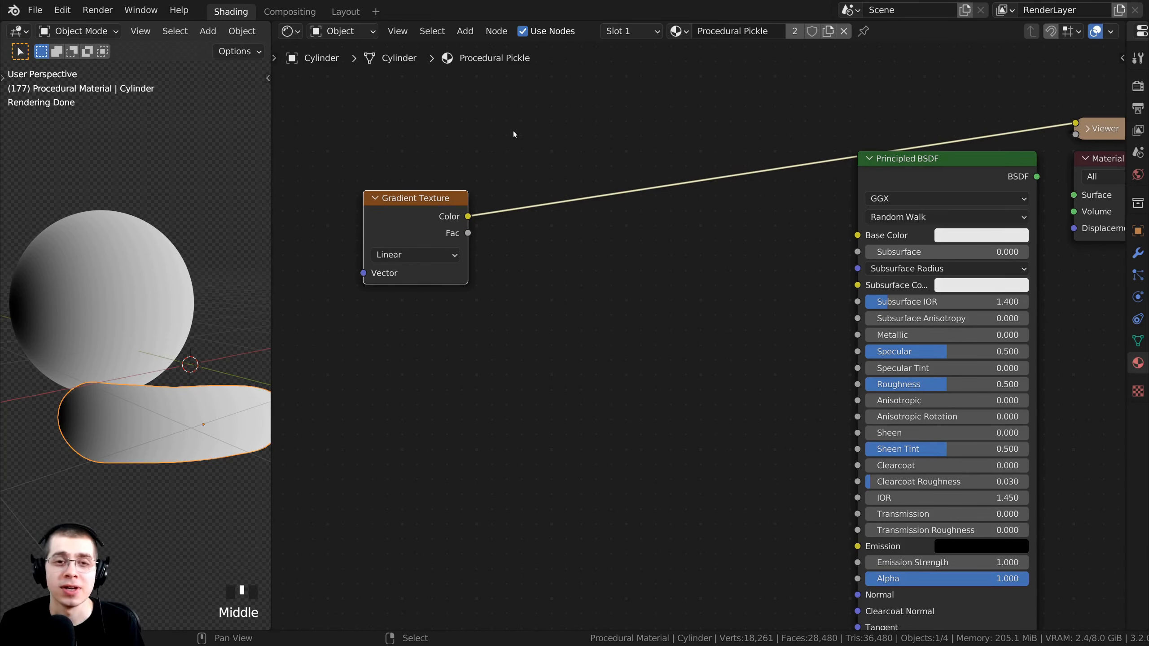
pyautogui.hotkey('shift', 'a')
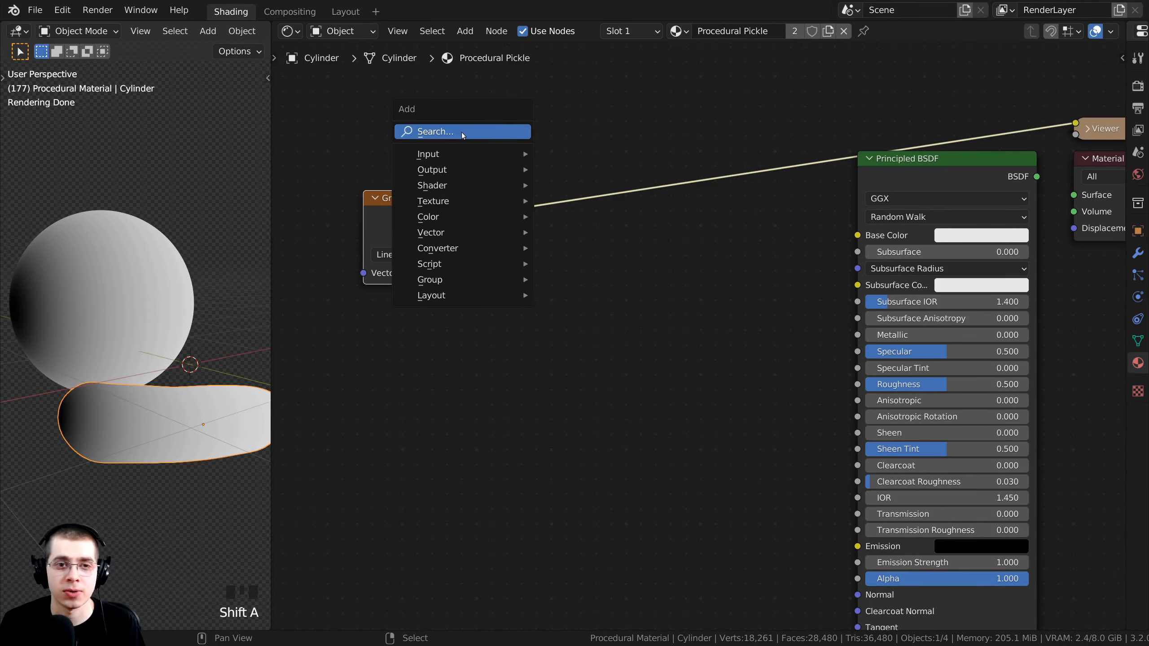
# Insert a ColorRamp node onto the Gradient Texture's link and arrange the two nodes.
pyautogui.click(462, 132)
pyautogui.write('col')
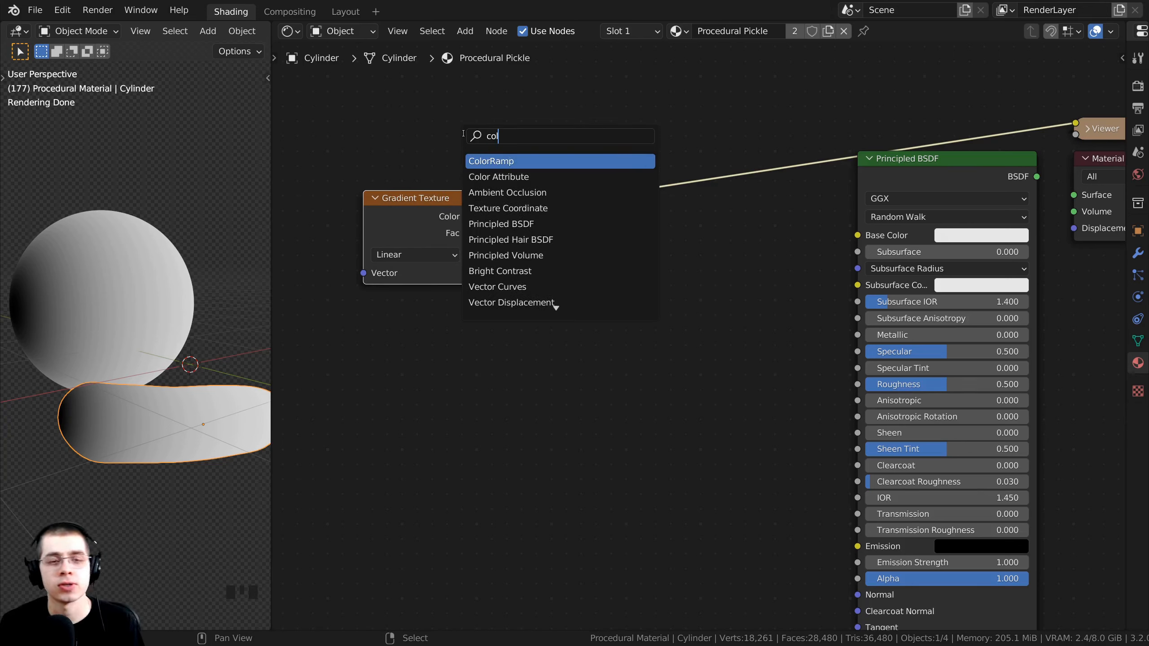
pyautogui.click(484, 161)
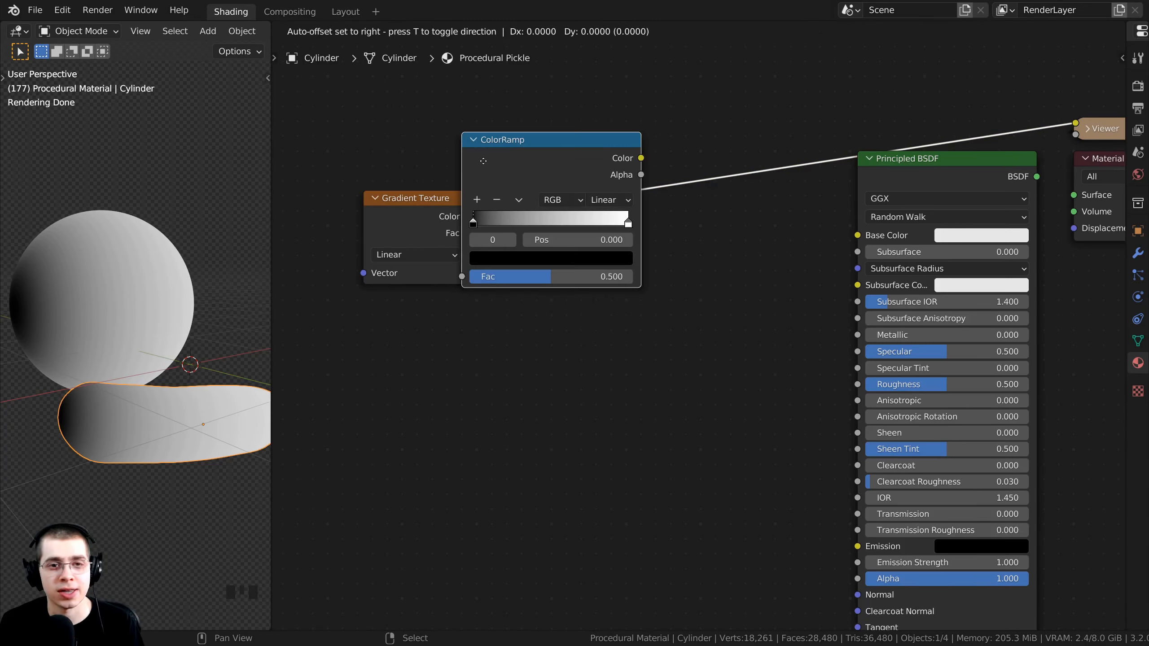
pyautogui.click(534, 180)
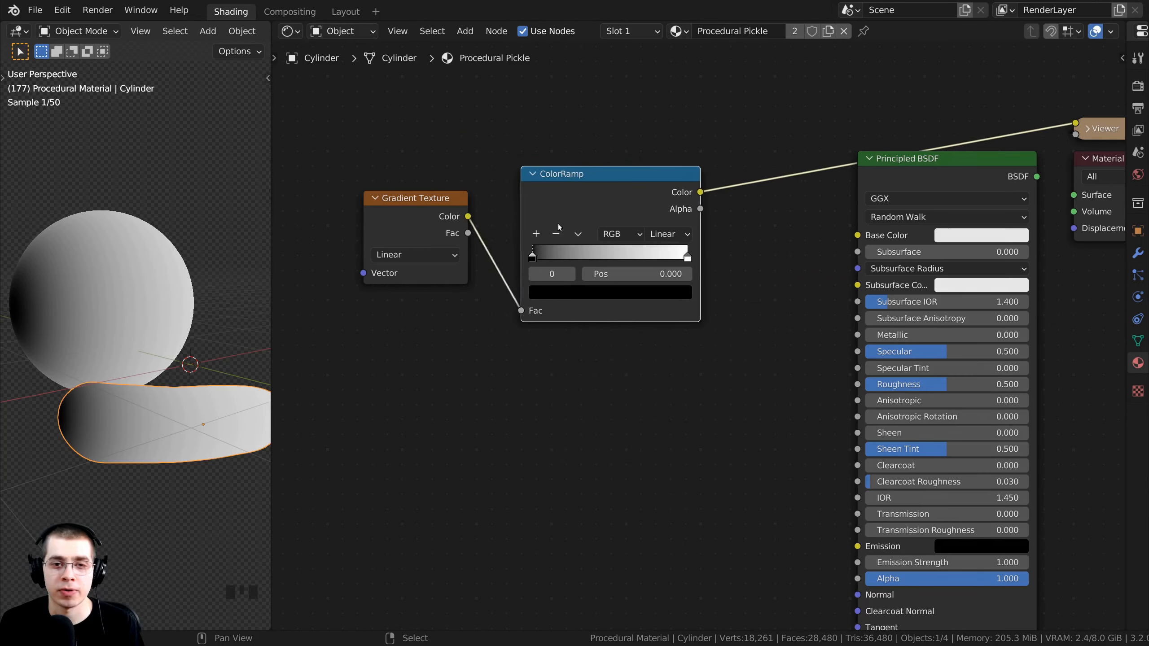
pyautogui.moveTo(559, 225); pyautogui.dragTo(523, 207)
pyautogui.moveTo(448, 208); pyautogui.dragTo(429, 214)
pyautogui.moveTo(541, 167); pyautogui.dragTo(550, 174)
pyautogui.moveTo(574, 212); pyautogui.dragTo(508, 209, button='middle')
pyautogui.scroll(5, 627, 268)
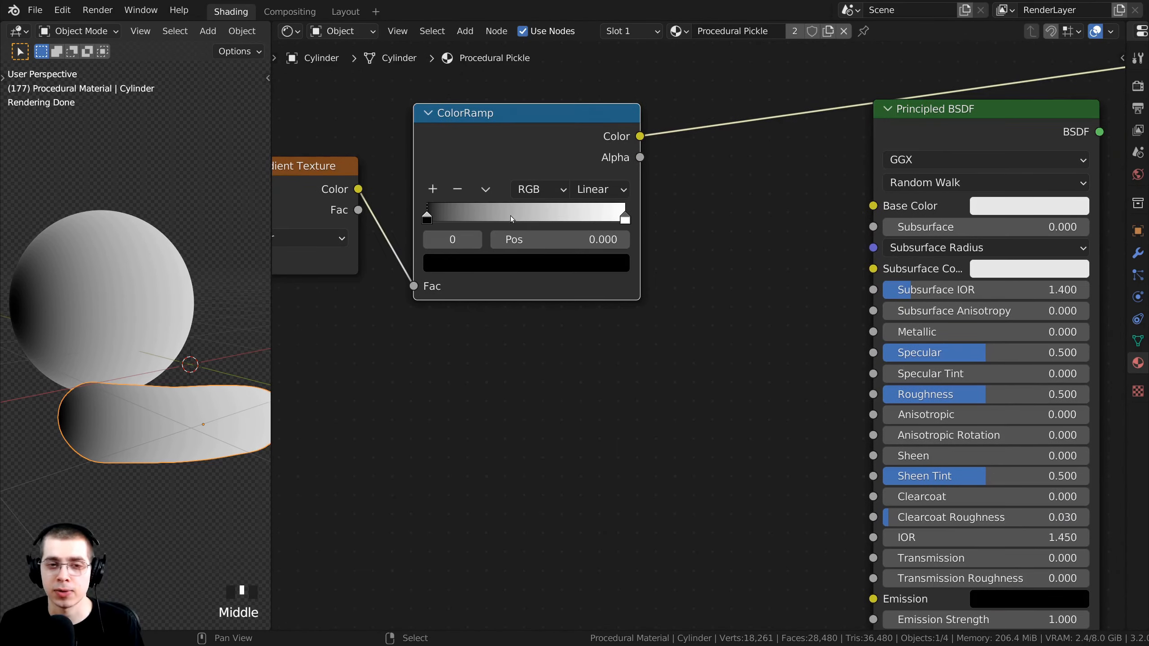
pyautogui.scroll(3, 576, 269)
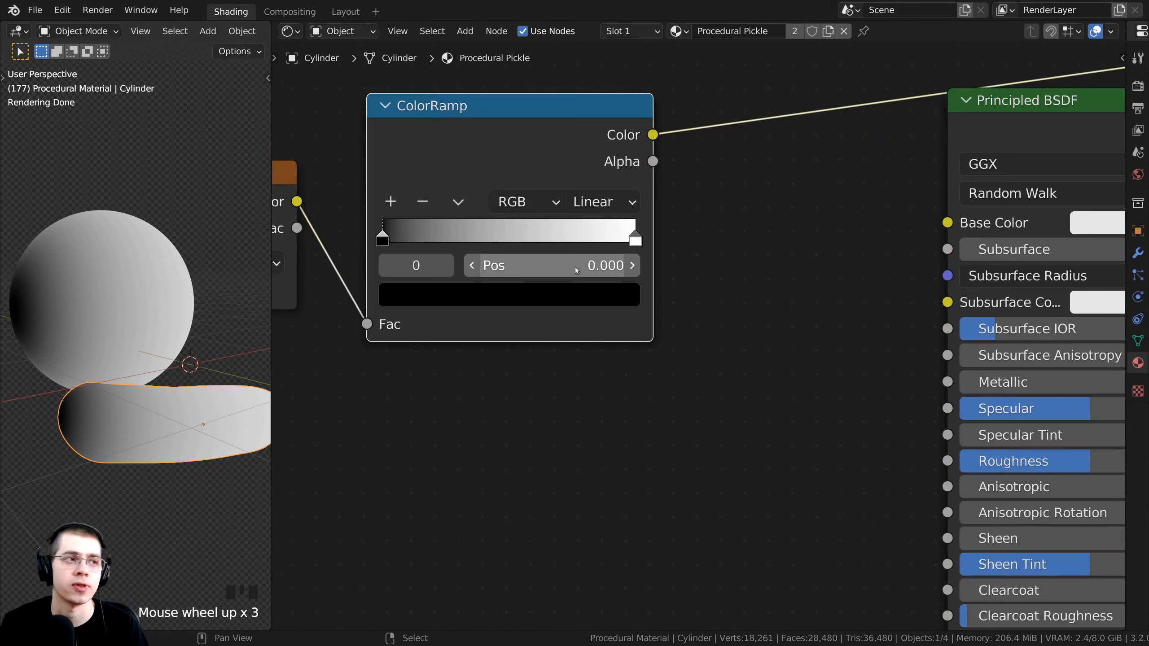
# Move the white ramp stop to 0.795 and make it mustard yellow CCBC2D.
pyautogui.click(635, 239)
pyautogui.moveTo(635, 239); pyautogui.dragTo(584, 237)
pyautogui.scroll(-1, 547, 292)
pyautogui.moveTo(548, 292); pyautogui.dragTo(562, 318, button='middle')
pyautogui.click(562, 318)
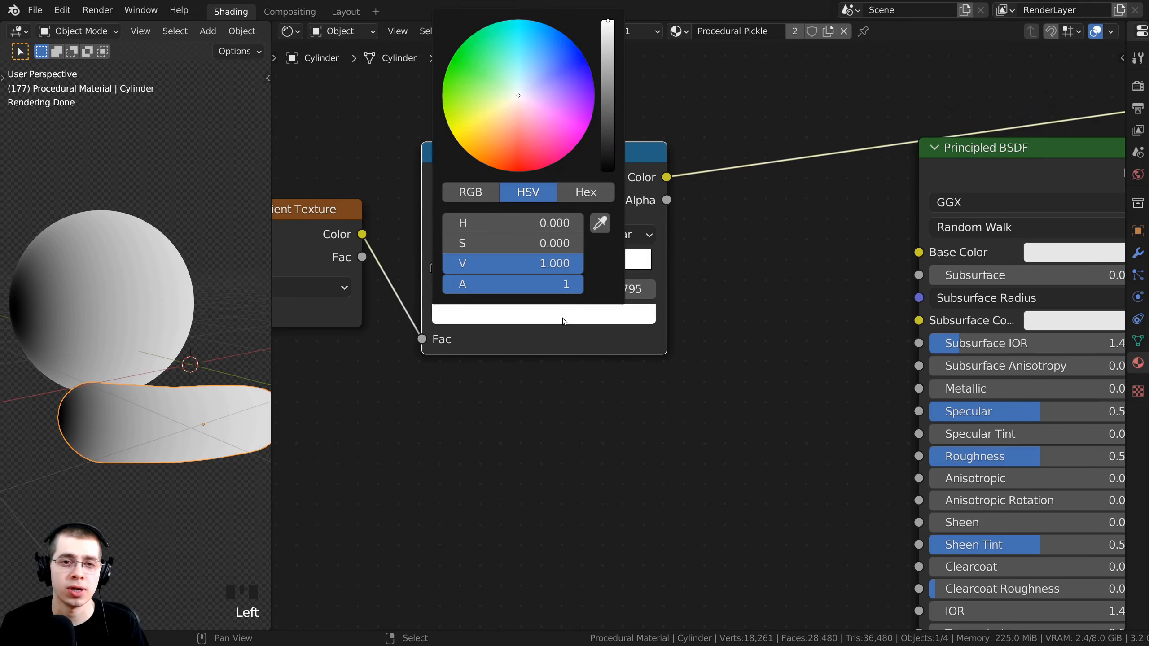
pyautogui.moveTo(510, 123)
pyautogui.mouseDown()
pyautogui.moveTo(507, 105)
pyautogui.moveTo(461, 127)
pyautogui.mouseUp()
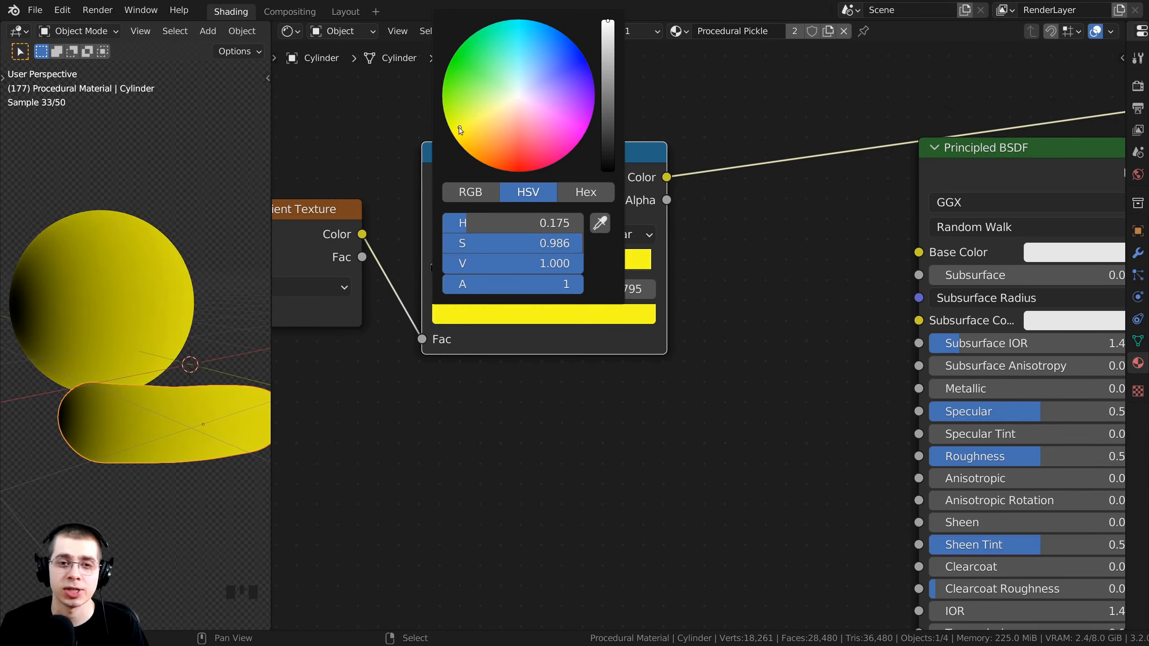
pyautogui.scroll(1, 568, 329)
pyautogui.hotkey('ctrl', 'v')
pyautogui.click(568, 328)
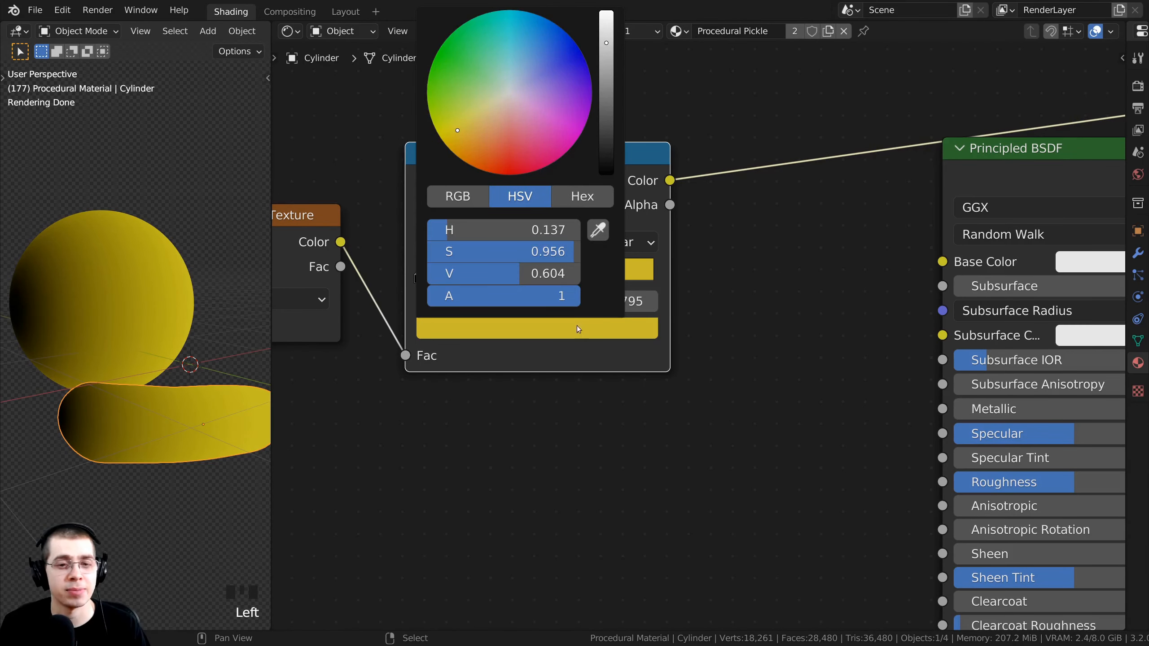
pyautogui.click(572, 199)
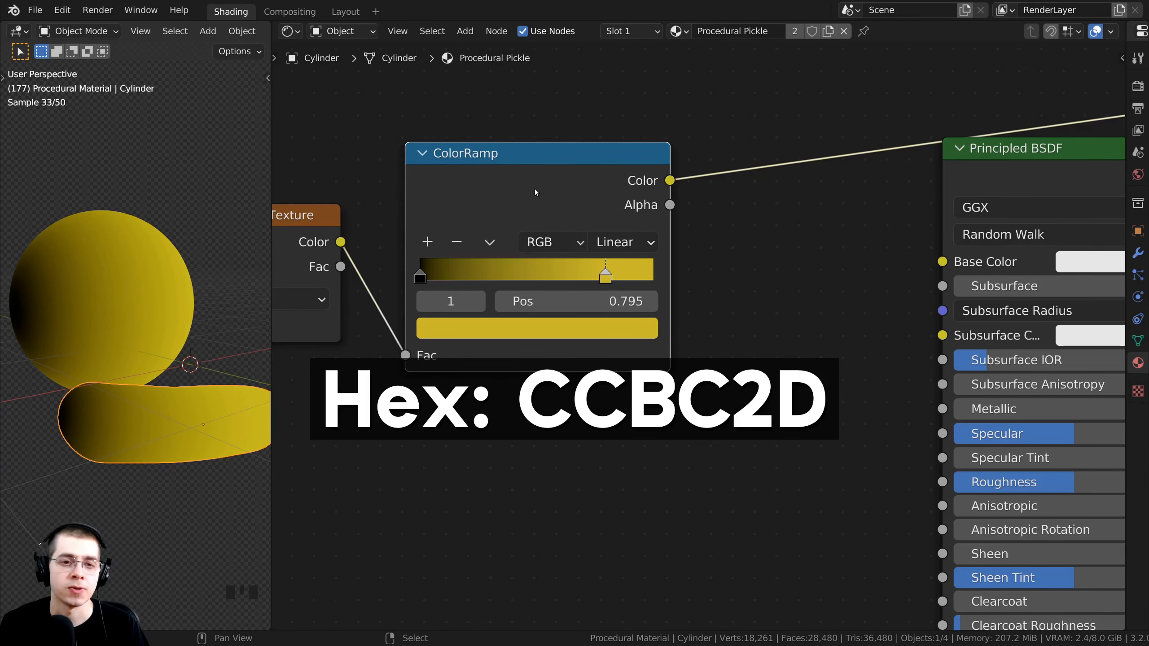
pyautogui.scroll(2, 529, 217)
# Add a middle ramp stop at about 0.40 coloured olive green 5C6811.
pyautogui.moveTo(551, 266); pyautogui.dragTo(564, 284, button='middle')
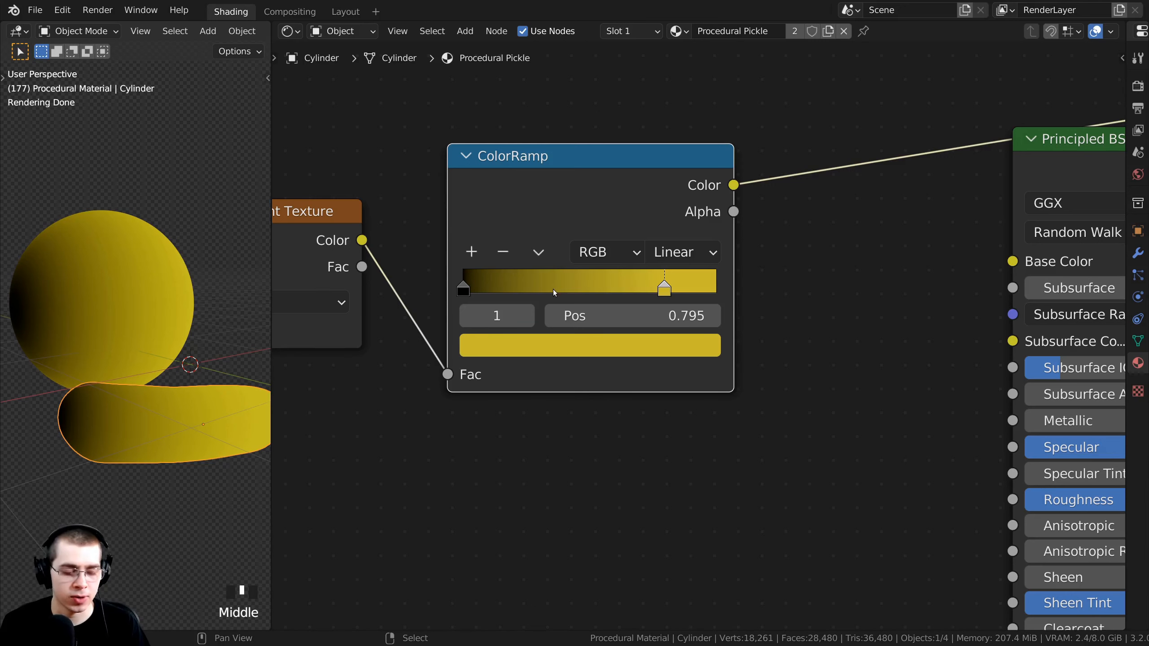
pyautogui.keyDown('ctrl'); pyautogui.click(571, 284); pyautogui.keyUp('ctrl')
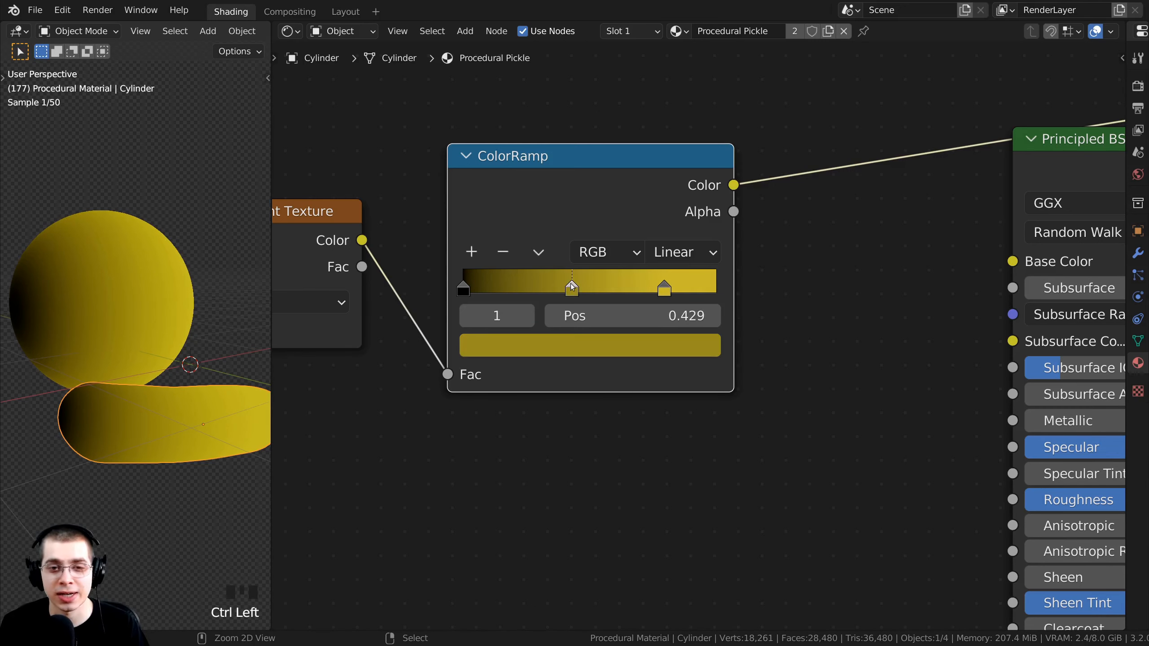
pyautogui.moveTo(573, 284); pyautogui.dragTo(576, 286)
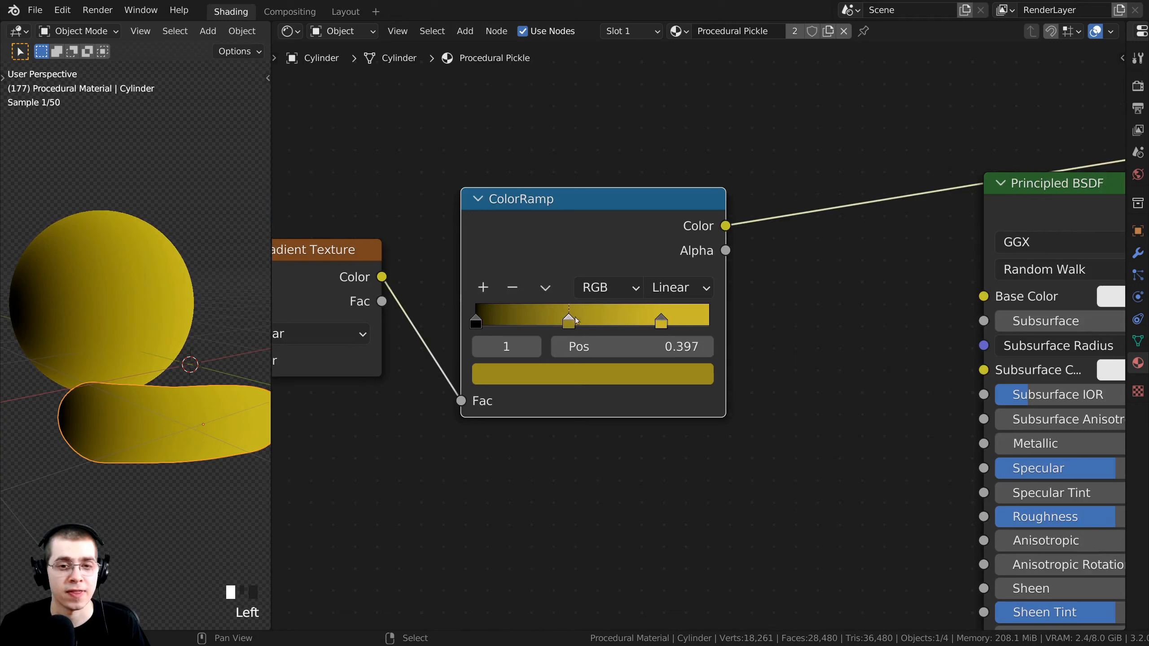
pyautogui.moveTo(571, 319); pyautogui.dragTo(572, 319)
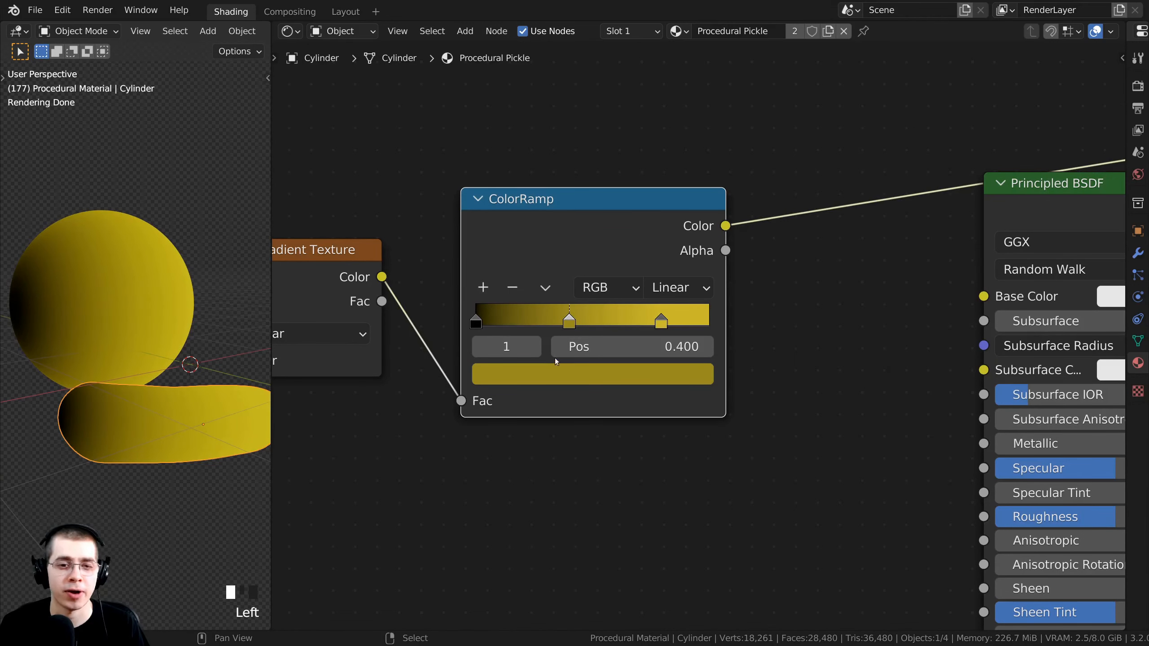
pyautogui.moveTo(555, 358); pyautogui.dragTo(558, 371, button='middle')
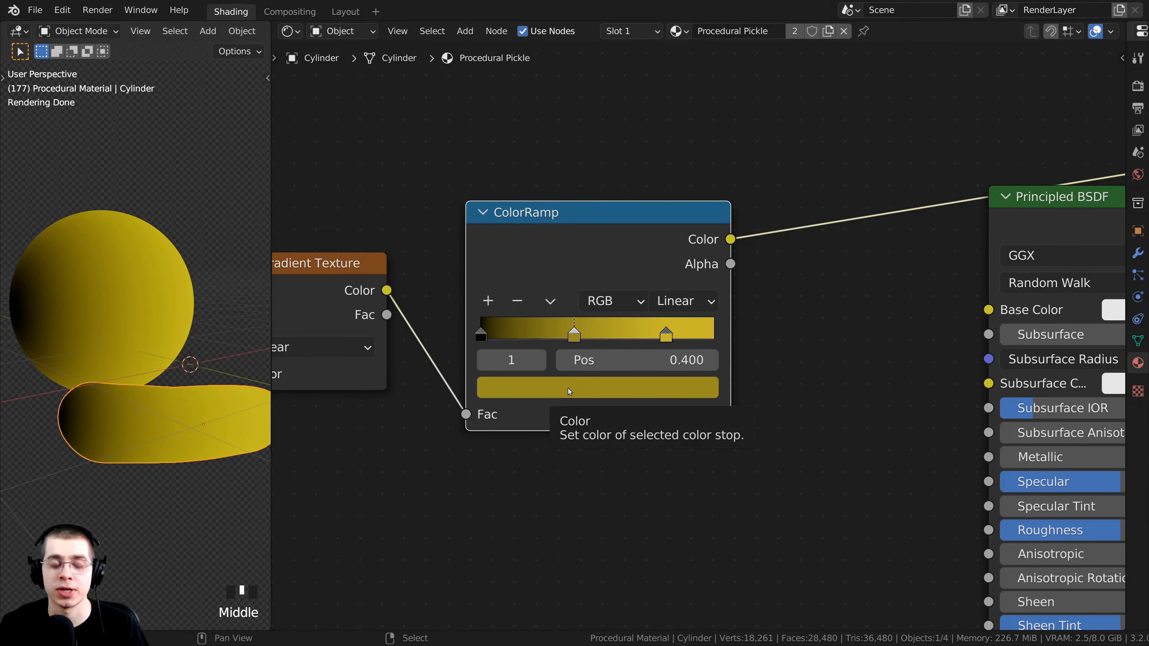
pyautogui.click(569, 391)
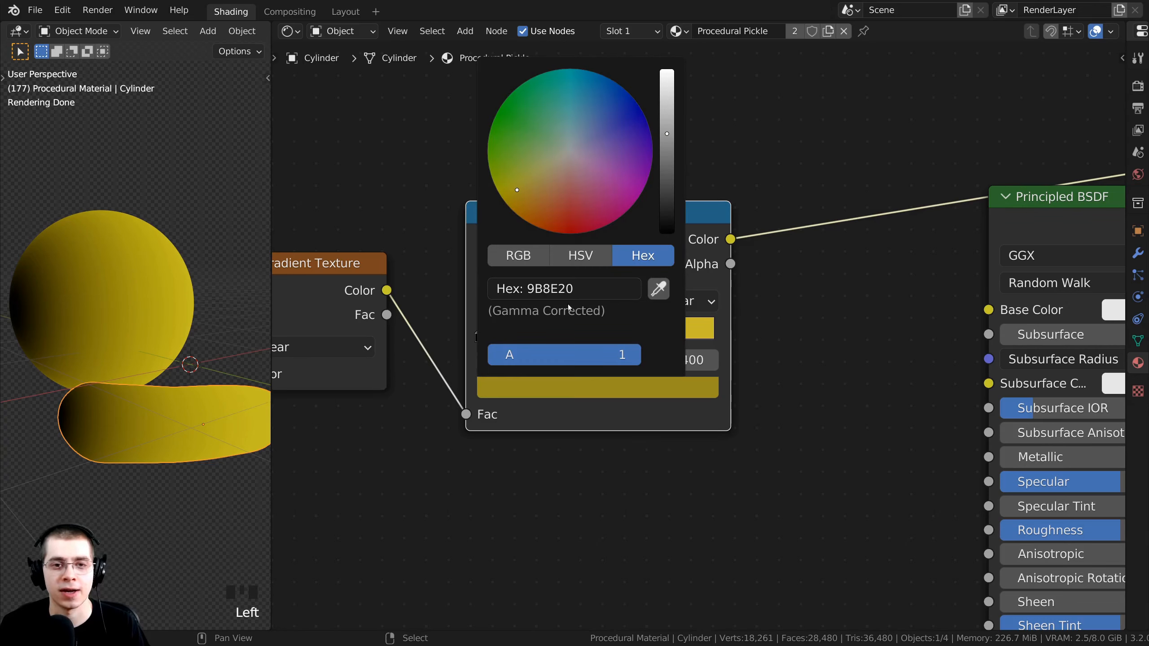
pyautogui.moveTo(530, 192); pyautogui.dragTo(528, 160)
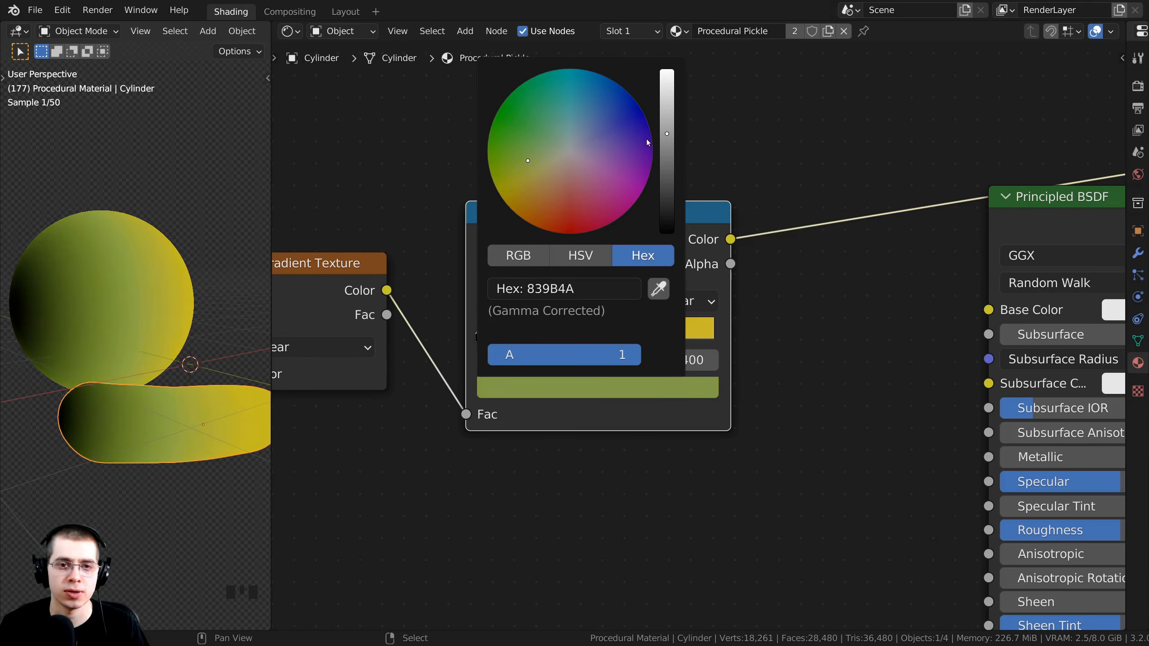
pyautogui.moveTo(670, 133); pyautogui.dragTo(669, 172)
pyautogui.moveTo(568, 504); pyautogui.dragTo(561, 498, button='middle')
pyautogui.click(593, 391)
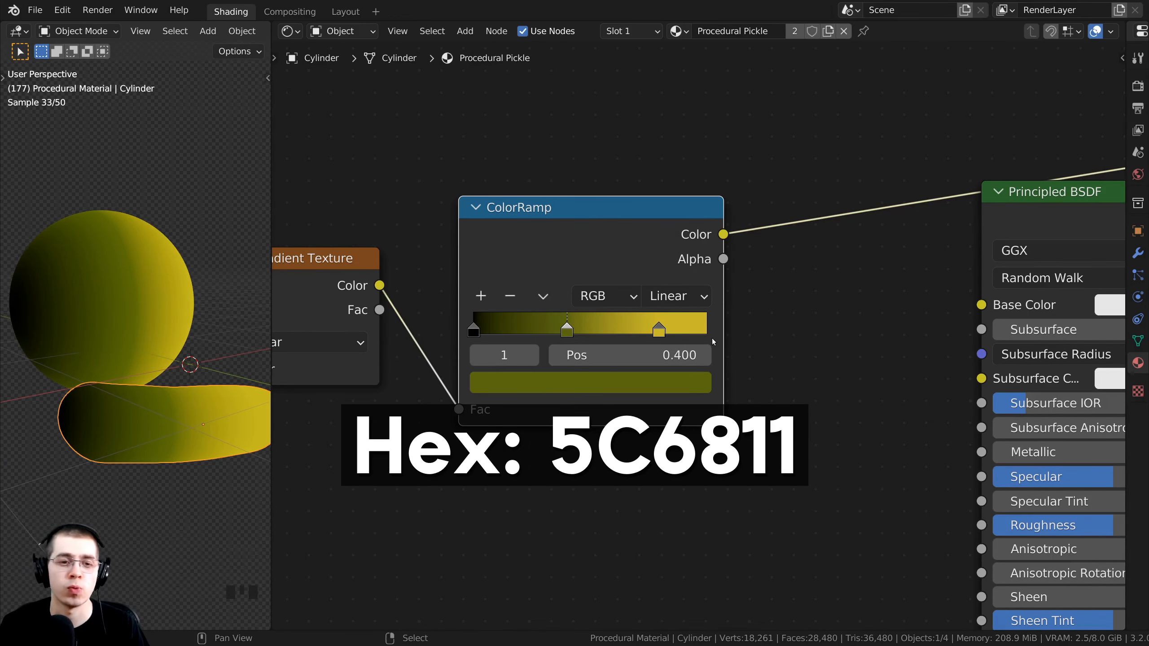
pyautogui.moveTo(713, 342); pyautogui.dragTo(714, 341, button='middle')
# Move the black ramp stop to 0.049.
pyautogui.moveTo(218, 320); pyautogui.dragTo(240, 322, button='middle')
pyautogui.keyDown('shift'); pyautogui.moveTo(264, 321); pyautogui.dragTo(319, 329, button='middle'); pyautogui.keyUp('shift')
pyautogui.scroll(1, 474, 347)
pyautogui.moveTo(474, 347); pyautogui.dragTo(456, 322, button='middle')
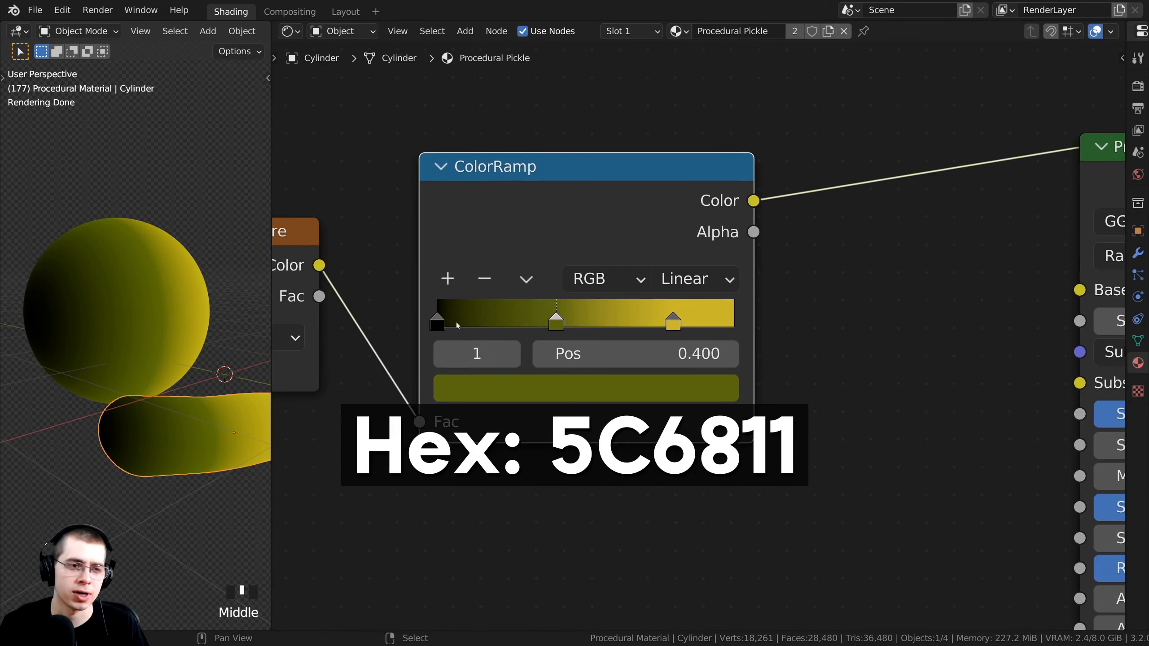
pyautogui.click(438, 316)
pyautogui.moveTo(439, 316); pyautogui.dragTo(453, 318)
# Settle the green middle stop at 0.421 while checking the shading on the objects.
pyautogui.moveTo(104, 384); pyautogui.dragTo(57, 389, button='middle')
pyautogui.keyDown('shift'); pyautogui.moveTo(256, 420); pyautogui.dragTo(229, 387, button='middle'); pyautogui.keyUp('shift')
pyautogui.scroll(3, 170, 349)
pyautogui.scroll(2, 229, 388)
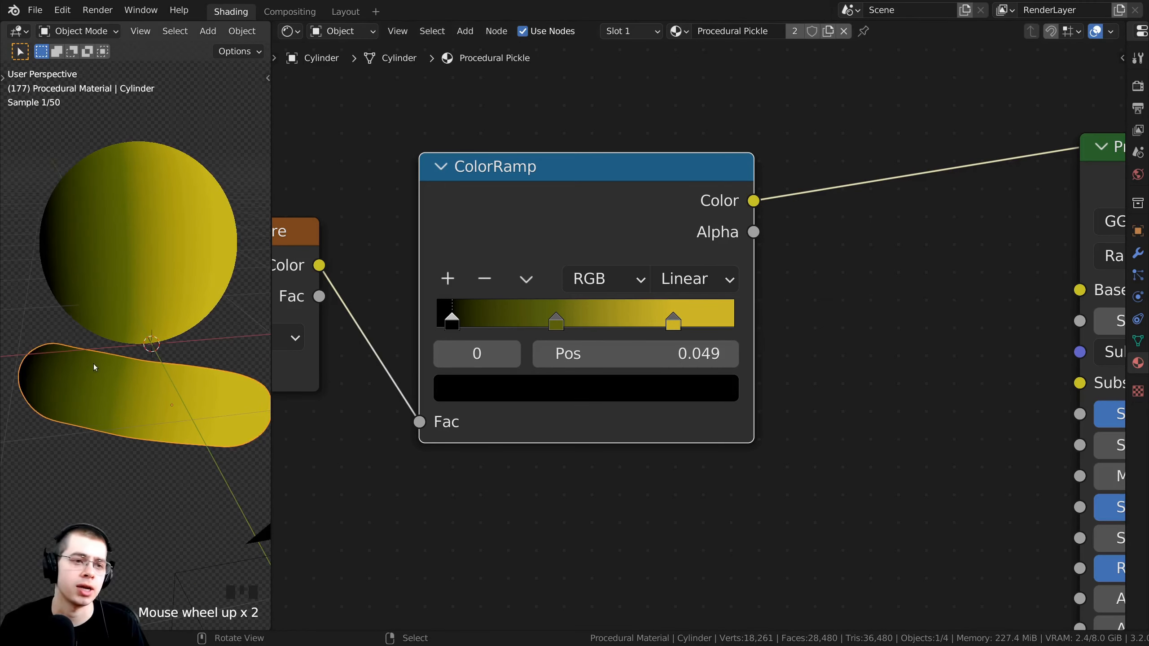
pyautogui.moveTo(559, 316); pyautogui.dragTo(564, 318)
pyautogui.click(562, 317)
pyautogui.keyDown('shift'); pyautogui.moveTo(181, 362); pyautogui.dragTo(149, 358, button='middle'); pyautogui.keyUp('shift')
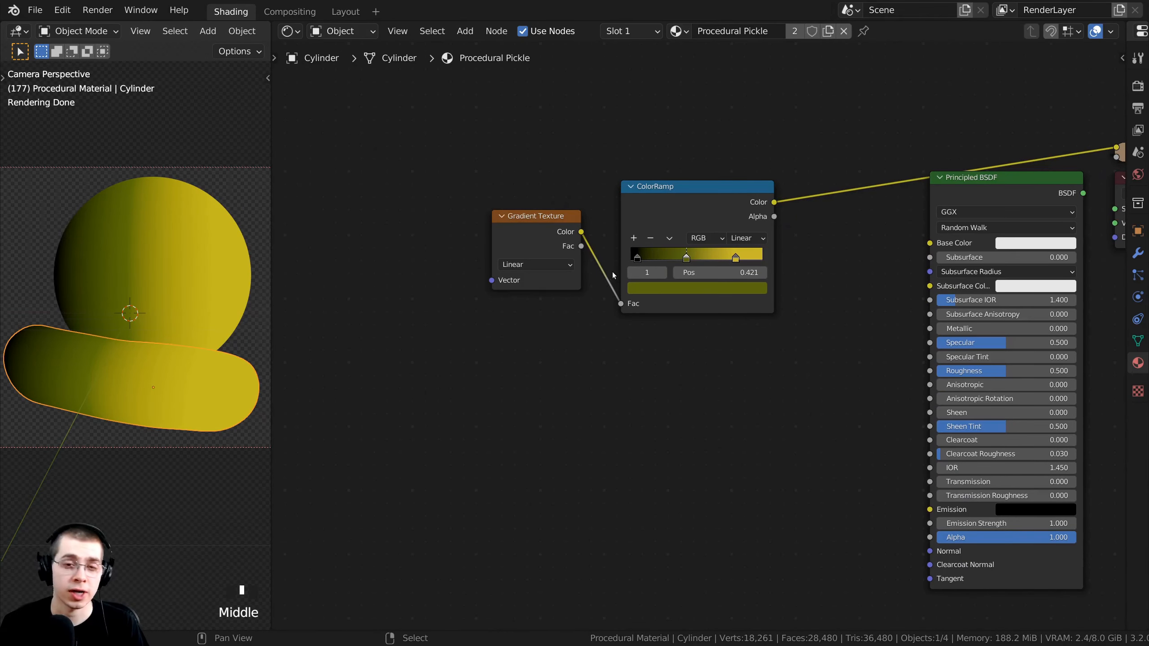
pyautogui.moveTo(554, 169); pyautogui.dragTo(552, 174, button='middle')
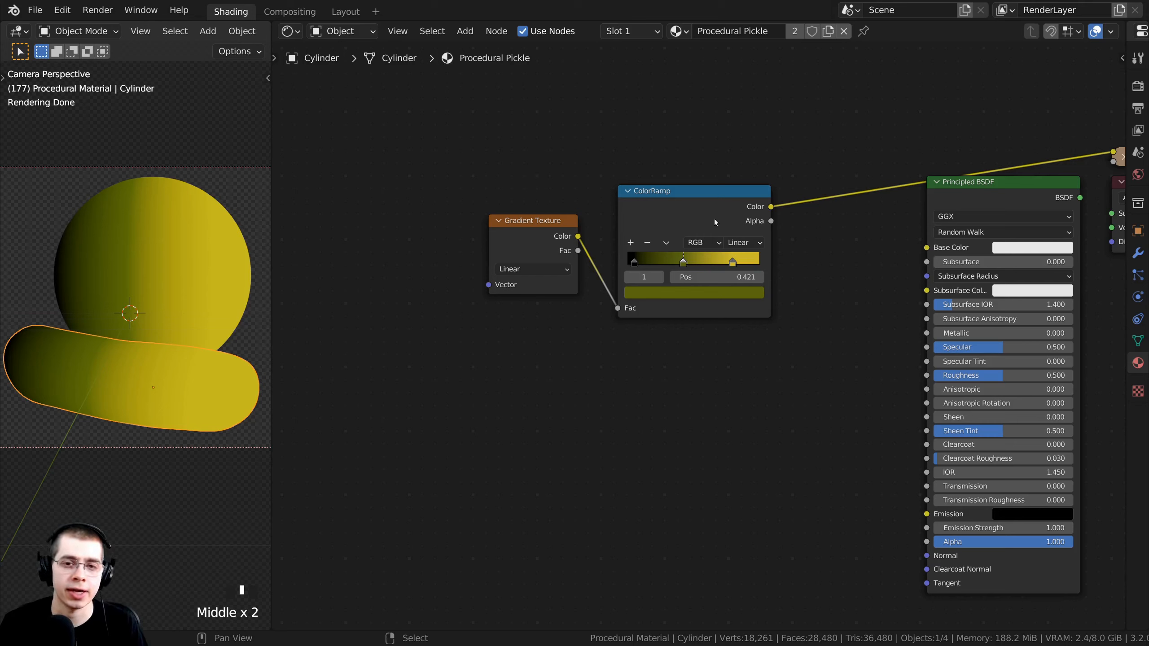
# Wrap the Gradient Texture and ColorRamp nodes together in a new frame.
pyautogui.click(666, 196)
pyautogui.keyDown('shift'); pyautogui.click(534, 232); pyautogui.keyUp('shift')
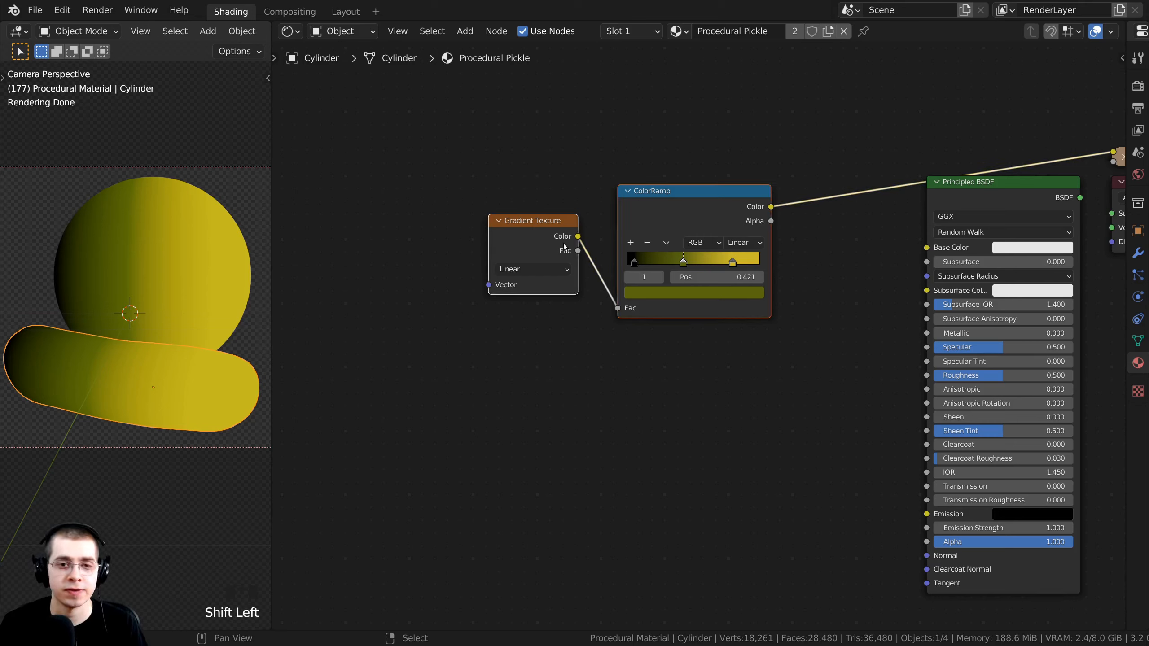
pyautogui.hotkey('ctrl', 'j')
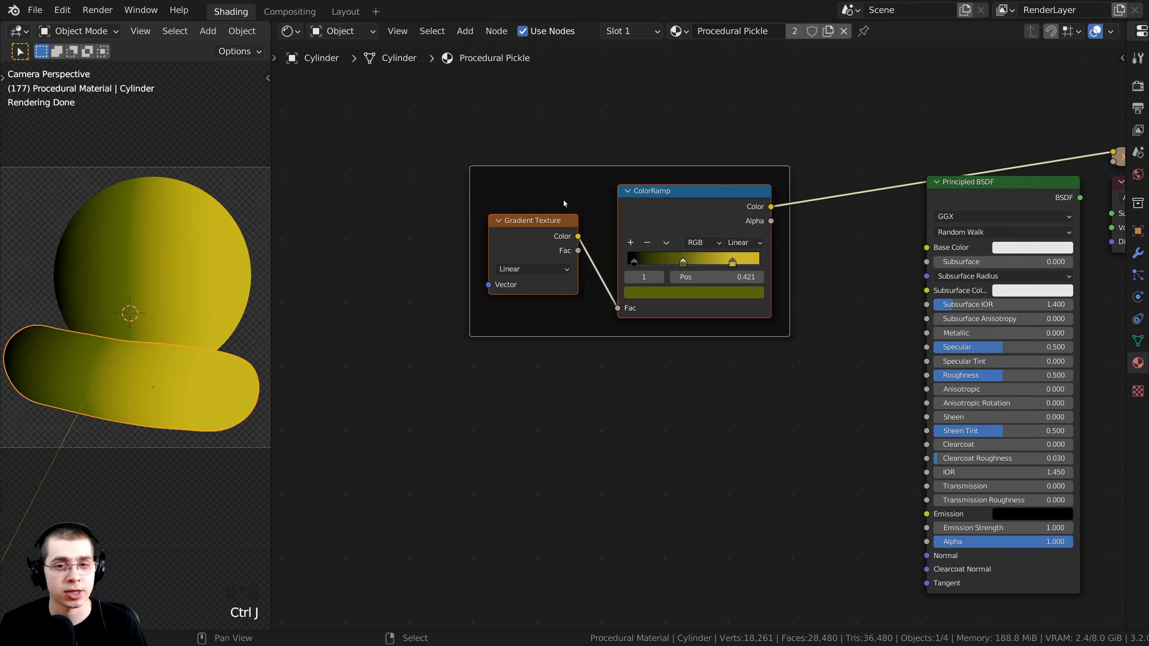
pyautogui.click(550, 171)
pyautogui.moveTo(550, 170); pyautogui.dragTo(506, 162)
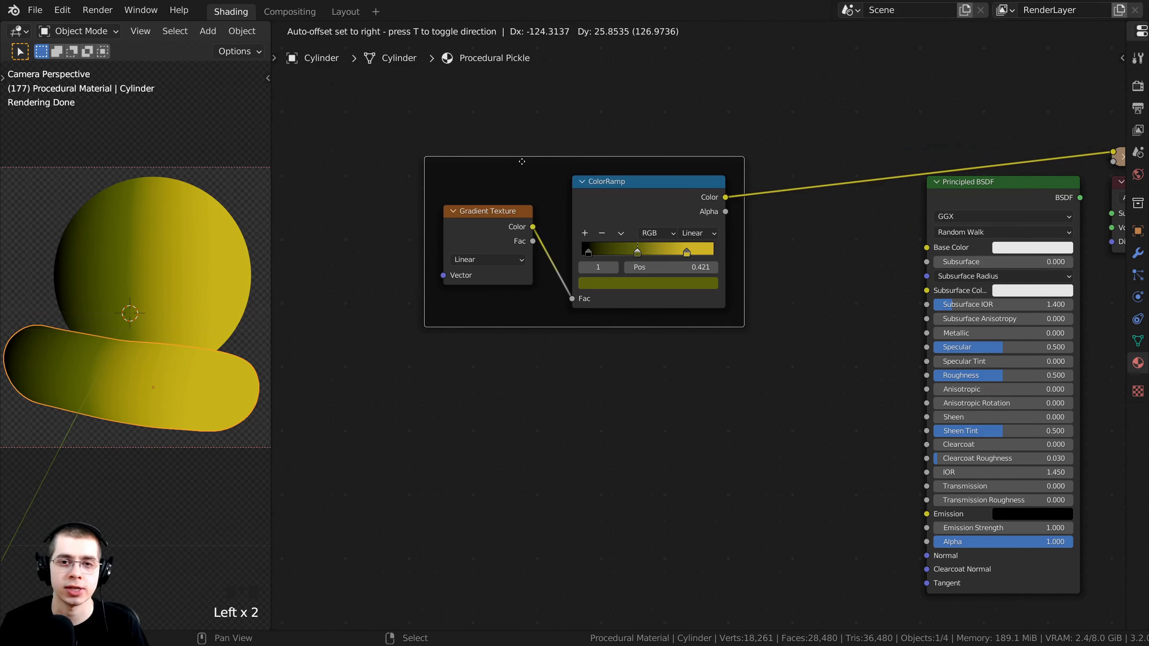
# Reposition the frame and label it 'Gradient'.
pyautogui.scroll(1, 443, 112)
pyautogui.scroll(1, 624, 196)
pyautogui.click(581, 240)
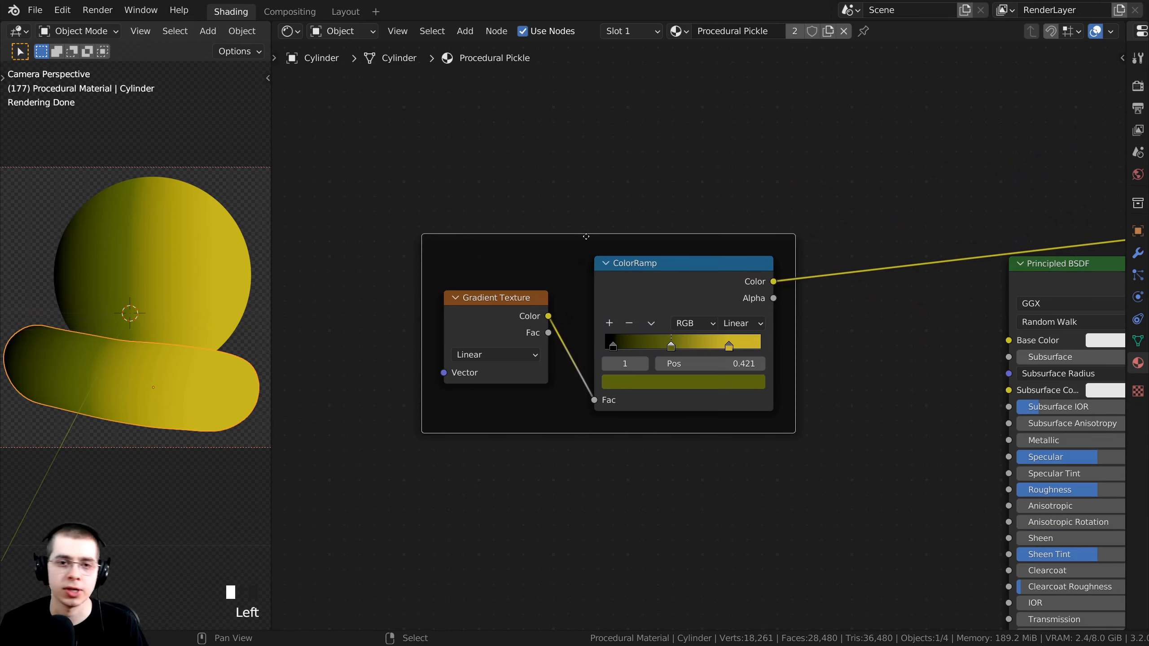
pyautogui.moveTo(579, 234); pyautogui.dragTo(495, 104, button='middle')
pyautogui.scroll(-2, 507, 145)
pyautogui.click(511, 154)
pyautogui.moveTo(512, 154); pyautogui.dragTo(515, 168, button='middle')
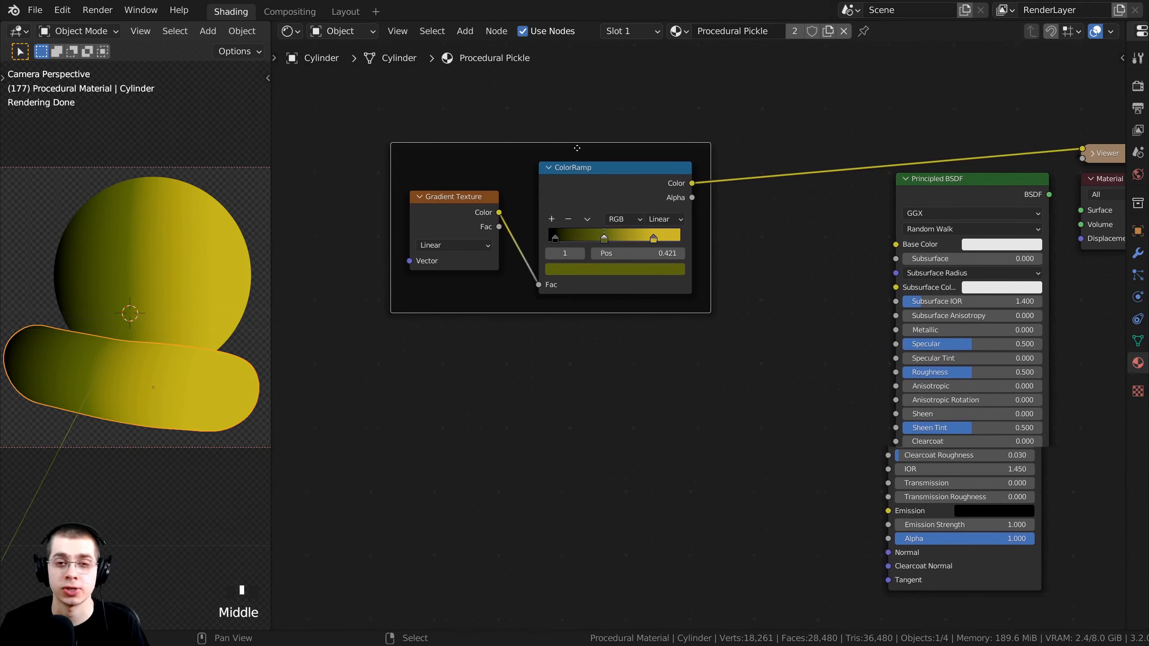
pyautogui.scroll(1, 522, 146)
pyautogui.moveTo(495, 136)
pyautogui.mouseDown()
pyautogui.moveTo(531, 117)
pyautogui.moveTo(502, 125)
pyautogui.mouseUp()
pyautogui.press('F2')
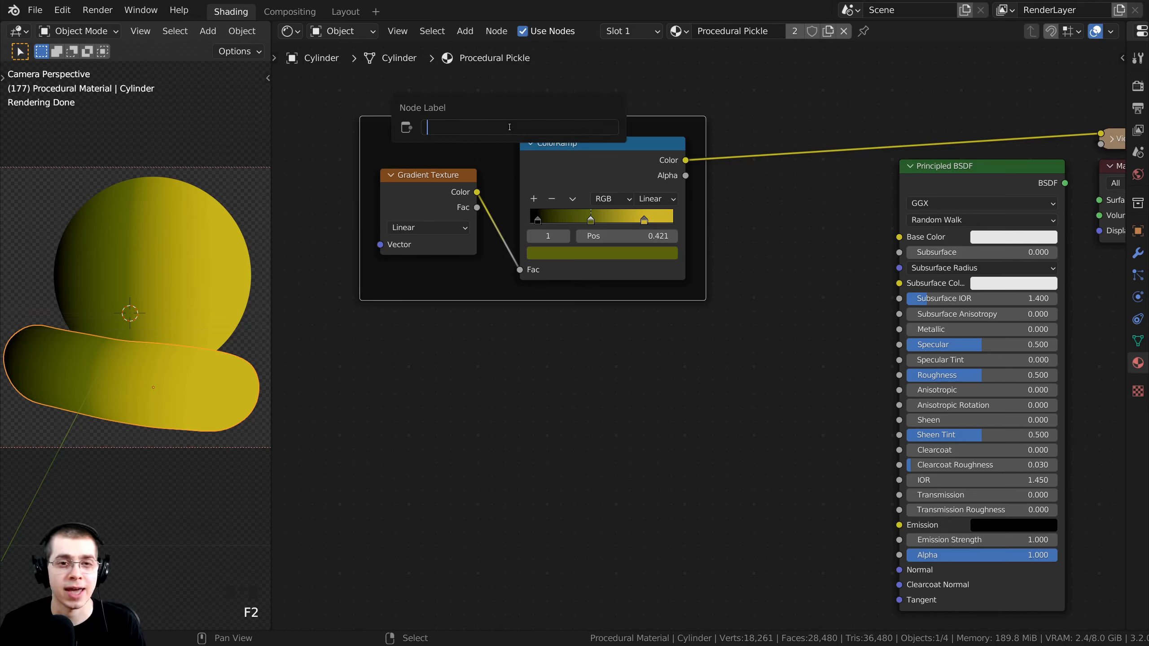
pyautogui.write('Gr')
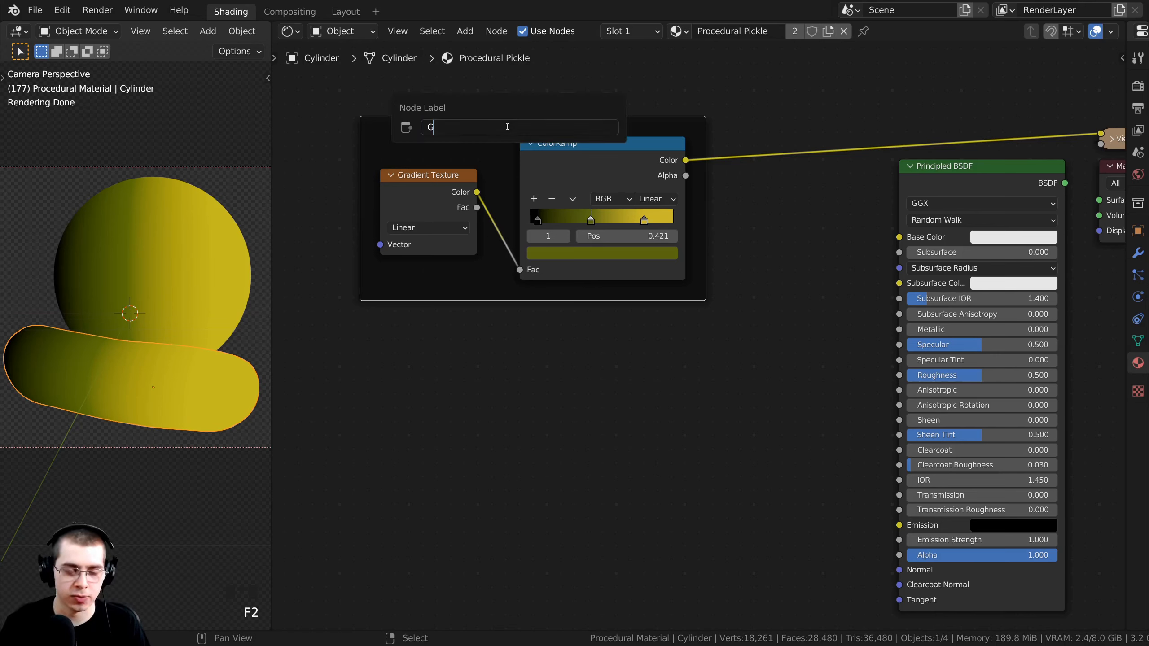
pyautogui.write('adient')
pyautogui.press('Return')
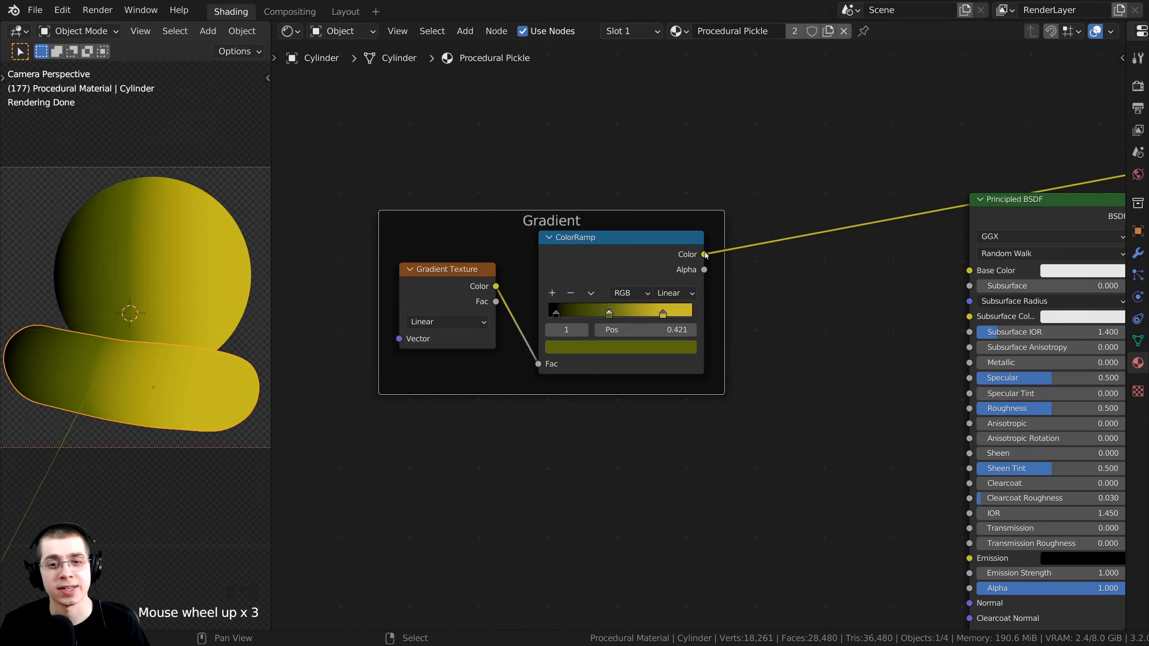
# Connect the ColorRamp Color to Base Color and wire the Principled BSDF back to Material Output.
pyautogui.moveTo(704, 254); pyautogui.dragTo(970, 273)
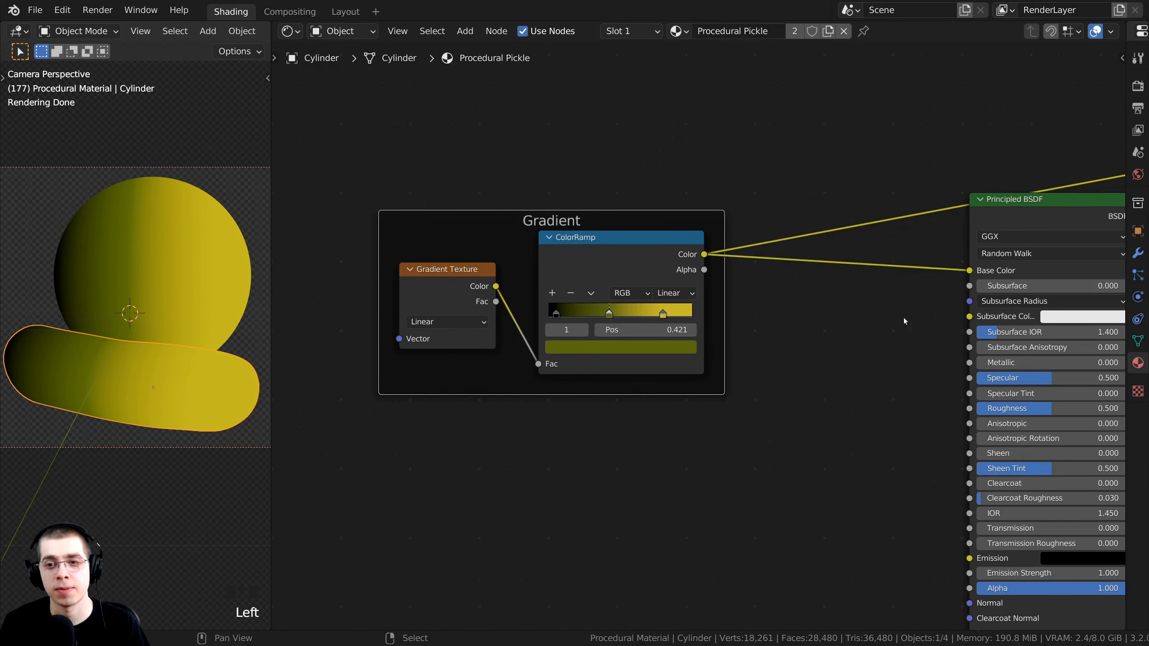
pyautogui.scroll(-3, 903, 321)
pyautogui.moveTo(904, 321); pyautogui.dragTo(792, 314, button='middle')
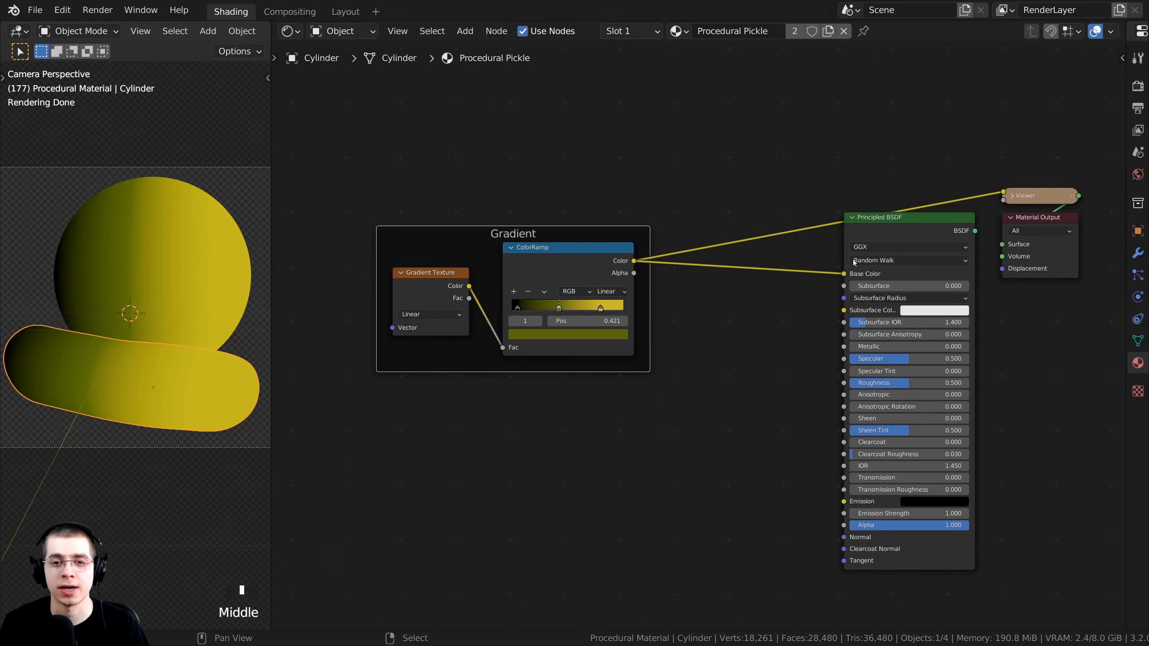
pyautogui.keyDown('ctrl'); pyautogui.keyDown('shift'); pyautogui.click(902, 229); pyautogui.keyUp('shift'); pyautogui.keyUp('ctrl')
pyautogui.moveTo(900, 228); pyautogui.dragTo(912, 229)
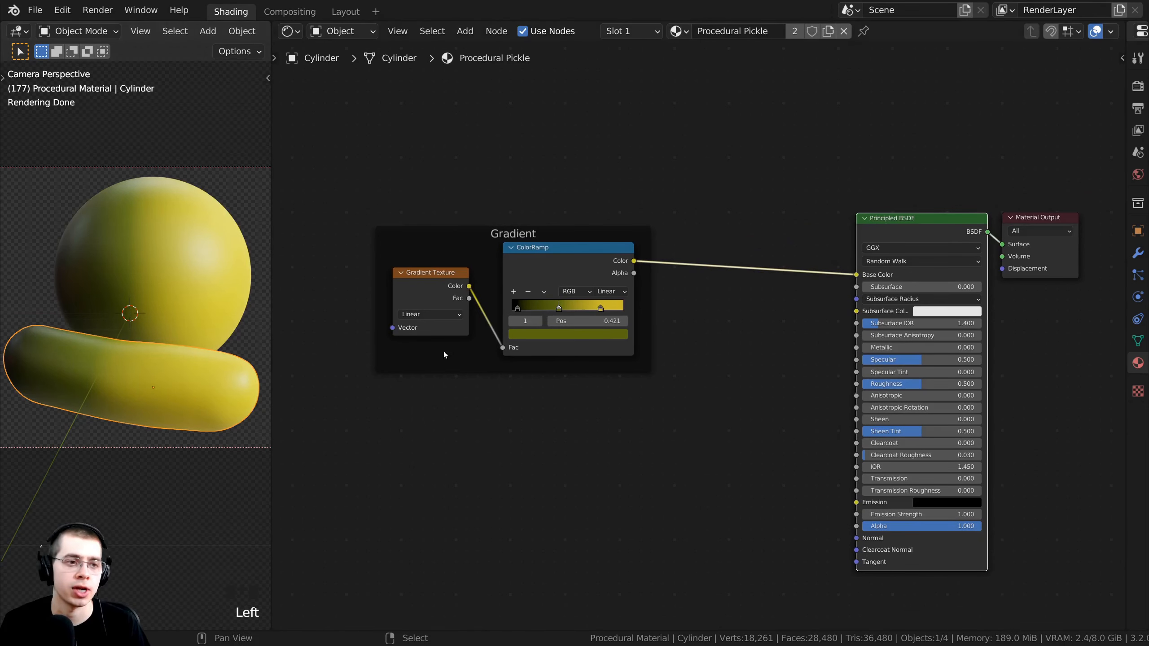
# Move the Gradient frame up-left to leave room below it.
pyautogui.moveTo(443, 354); pyautogui.dragTo(528, 281, button='middle')
pyautogui.scroll(1, 461, 317)
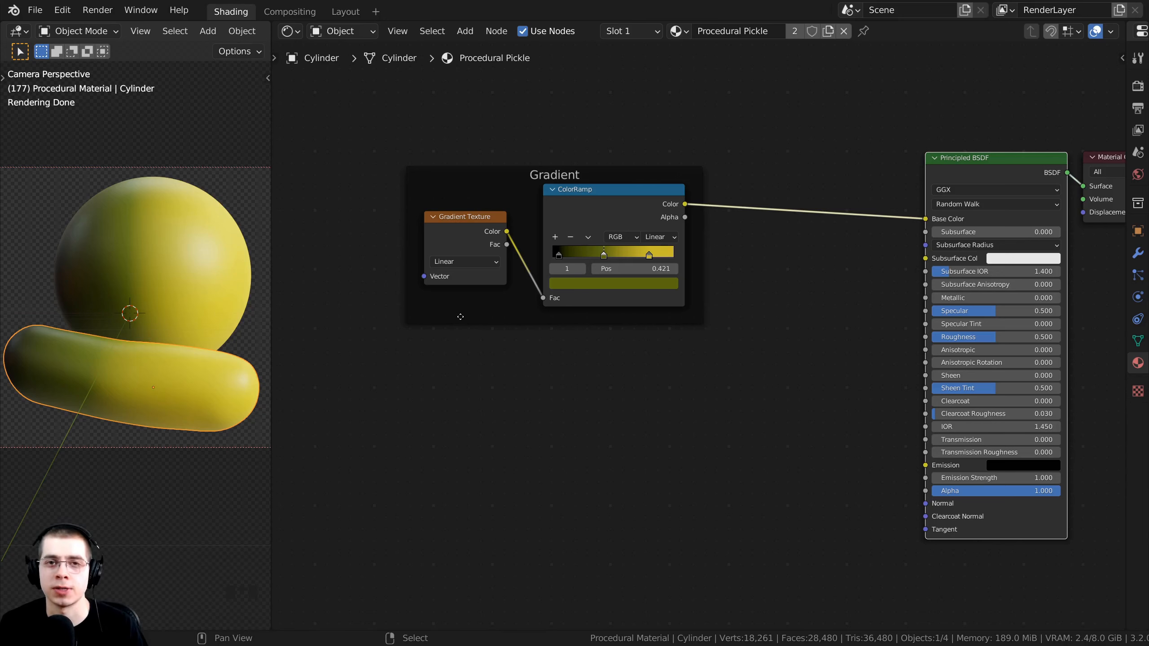
pyautogui.moveTo(538, 282)
pyautogui.mouseDown(button='middle')
pyautogui.moveTo(565, 277)
pyautogui.moveTo(530, 264)
pyautogui.mouseUp(button='middle')
pyautogui.moveTo(530, 155); pyautogui.dragTo(514, 132)
pyautogui.moveTo(511, 154); pyautogui.dragTo(528, 163, button='middle')
pyautogui.moveTo(534, 139); pyautogui.dragTo(482, 97)
pyautogui.scroll(-2, 506, 114)
pyautogui.moveTo(507, 115); pyautogui.dragTo(575, 144, button='middle')
pyautogui.click(549, 178)
pyautogui.moveTo(550, 180); pyautogui.dragTo(535, 145, button='middle')
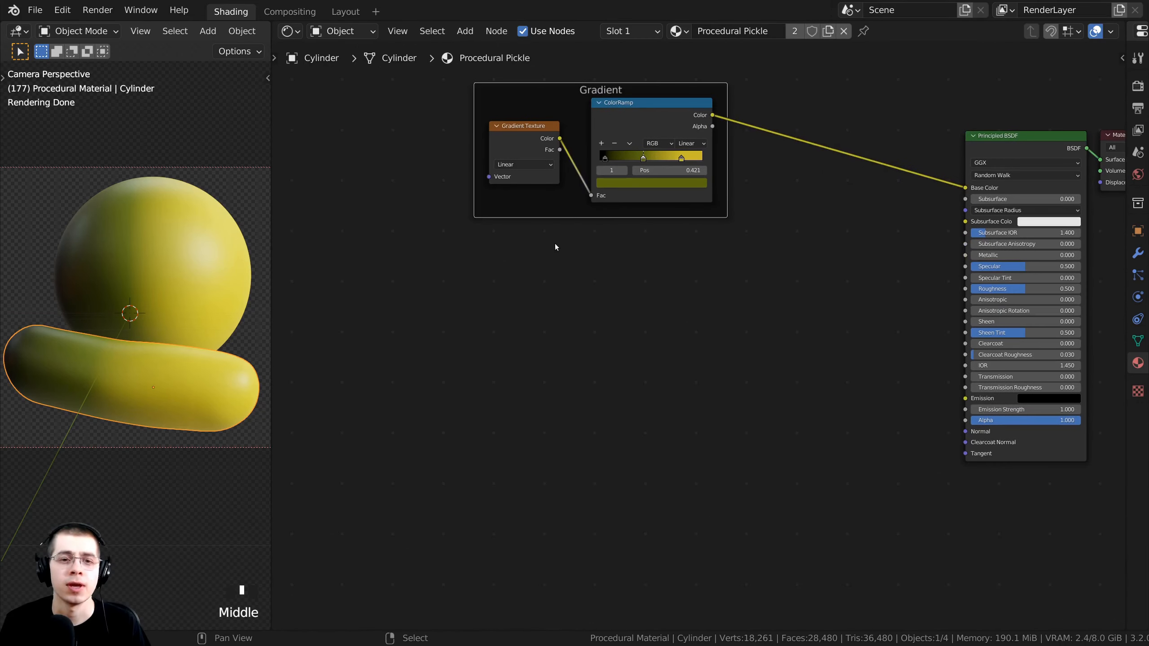
# Add a Voronoi Texture node below the Gradient frame.
pyautogui.hotkey('shift', 'a')
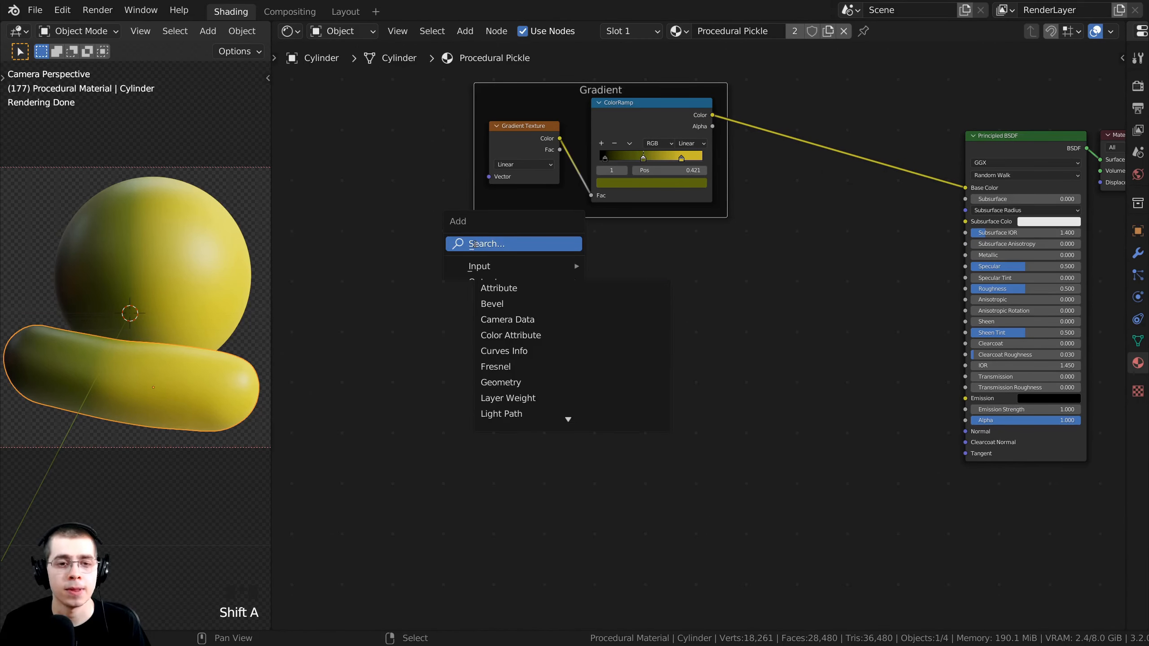
pyautogui.click(474, 245)
pyautogui.write('vor')
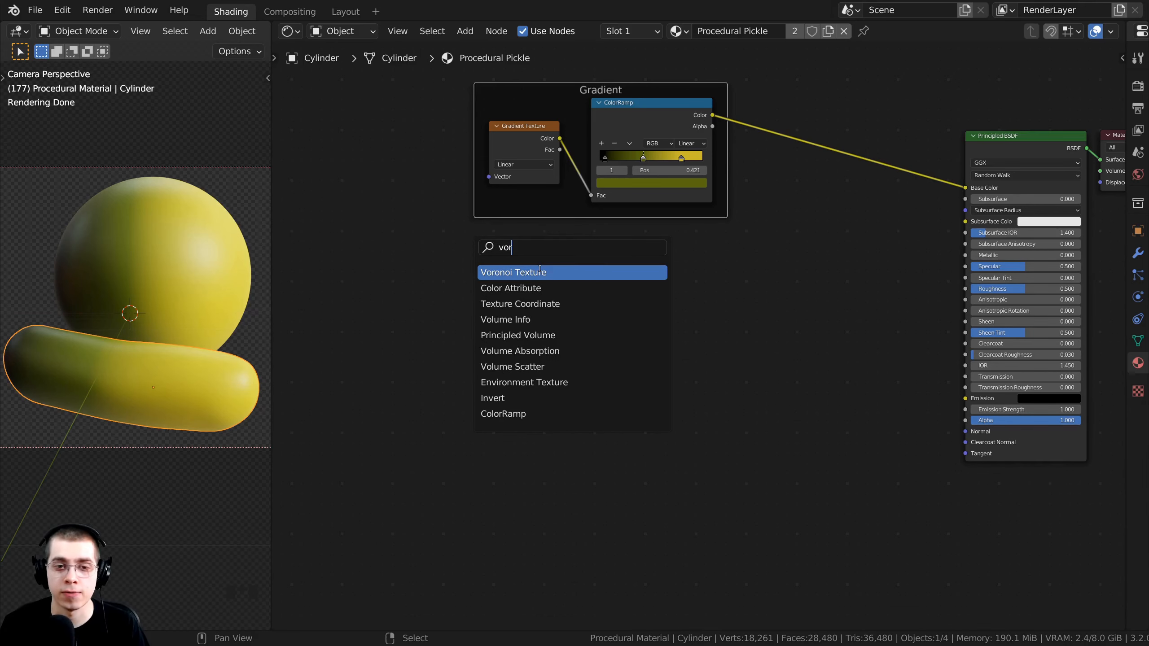
pyautogui.click(539, 272)
pyautogui.click(617, 284)
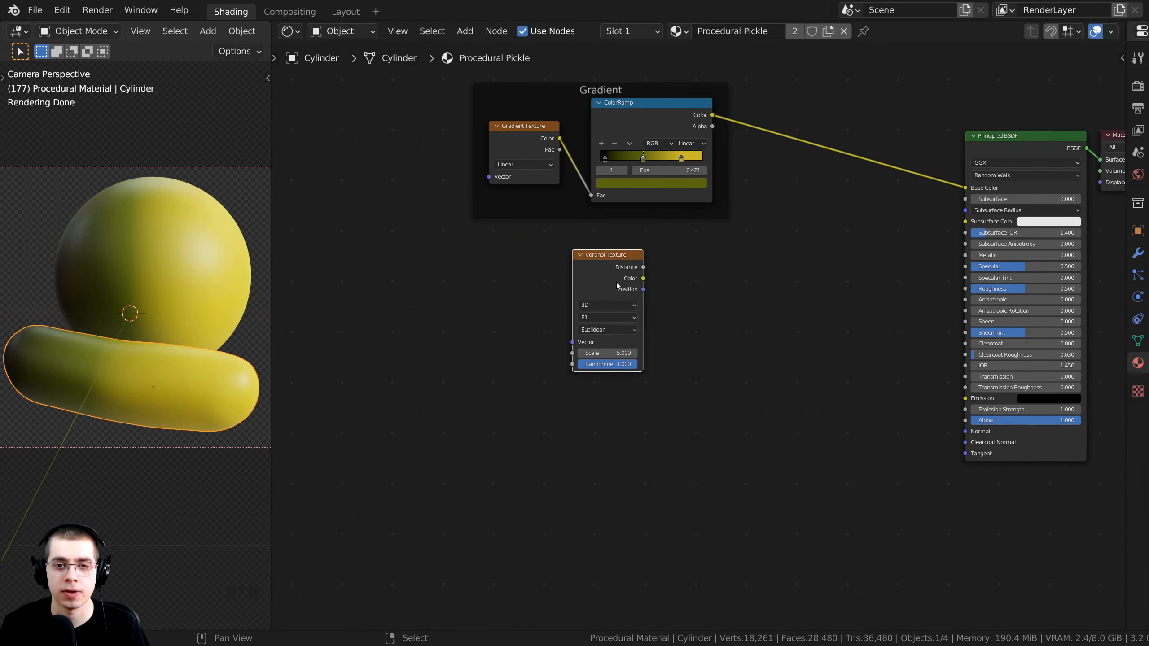
pyautogui.moveTo(617, 284); pyautogui.dragTo(576, 277, button='middle')
pyautogui.scroll(3, 620, 300)
# Preview the Voronoi Distance pattern on the objects and adjust the node's position.
pyautogui.keyDown('ctrl'); pyautogui.keyDown('shift'); pyautogui.click(587, 285); pyautogui.keyUp('shift'); pyautogui.keyUp('ctrl')
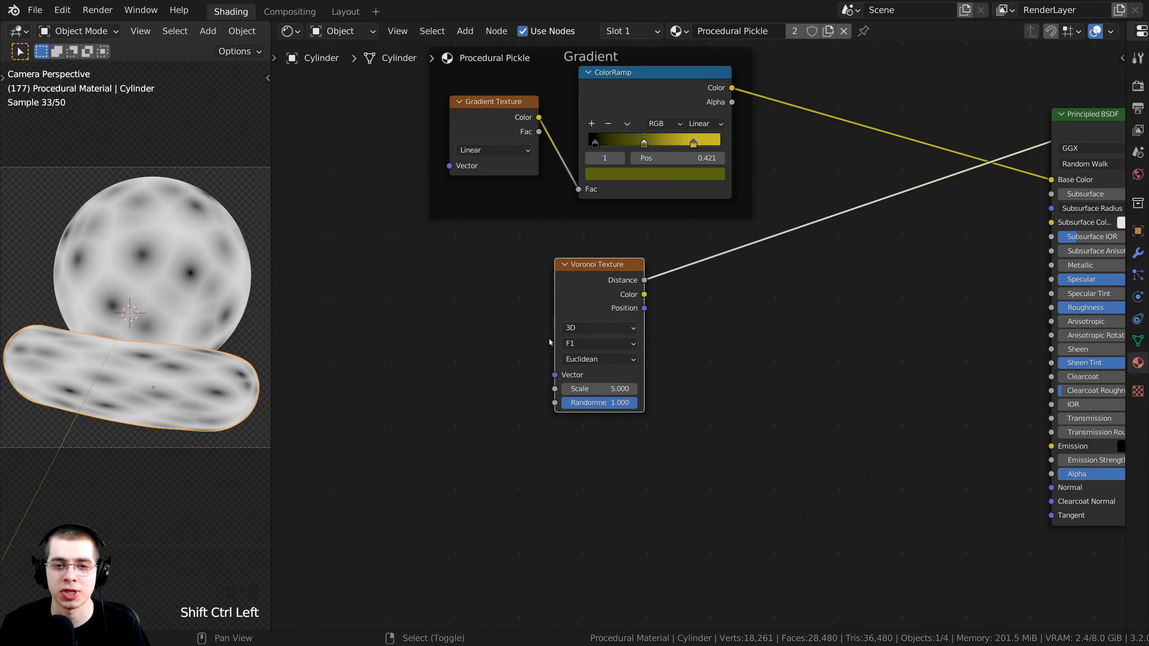
pyautogui.moveTo(549, 339); pyautogui.dragTo(546, 284, button='middle')
pyautogui.click(545, 284)
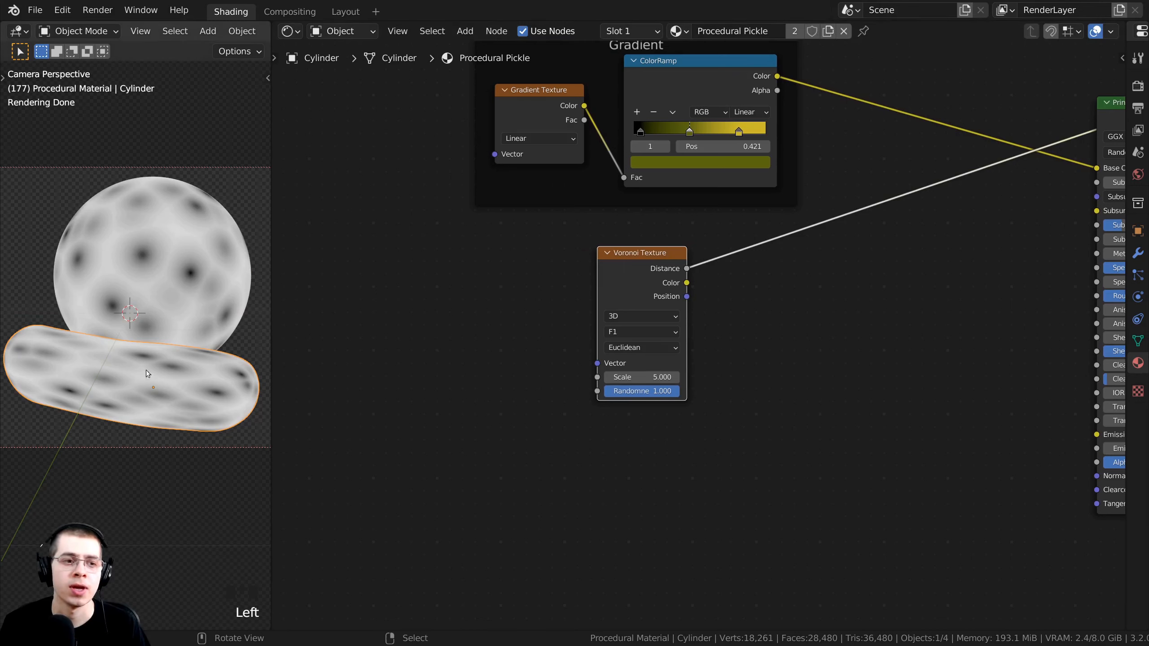
pyautogui.scroll(3, 152, 360)
pyautogui.scroll(-2, 136, 345)
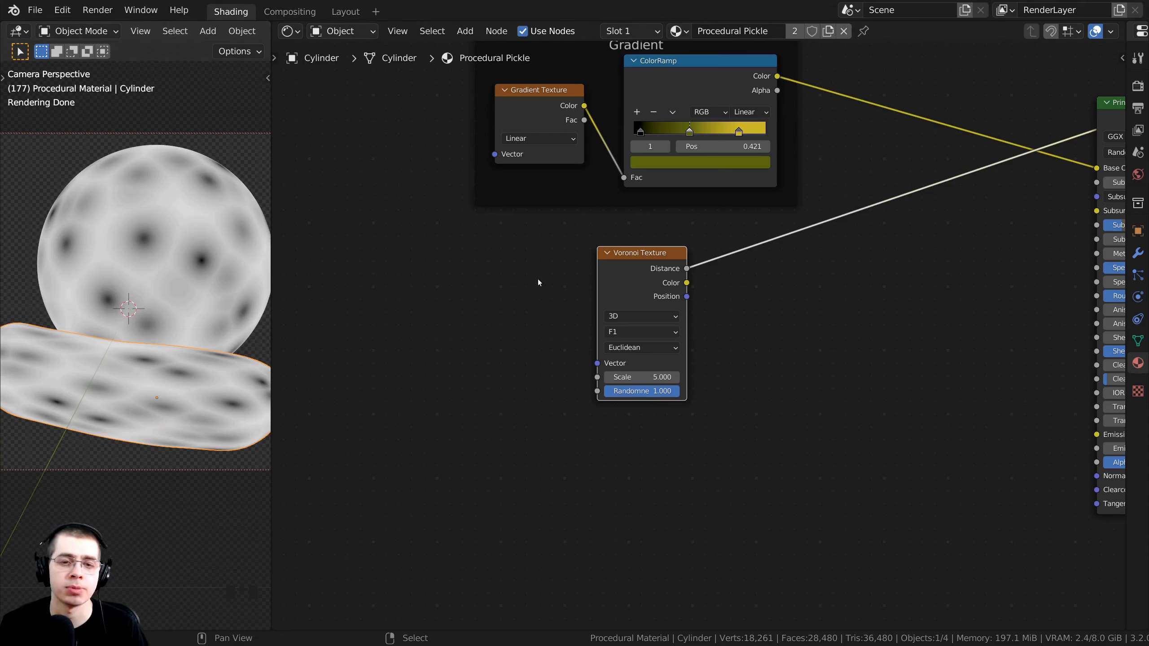
pyautogui.moveTo(615, 264); pyautogui.dragTo(628, 264)
pyautogui.moveTo(628, 264); pyautogui.dragTo(618, 270)
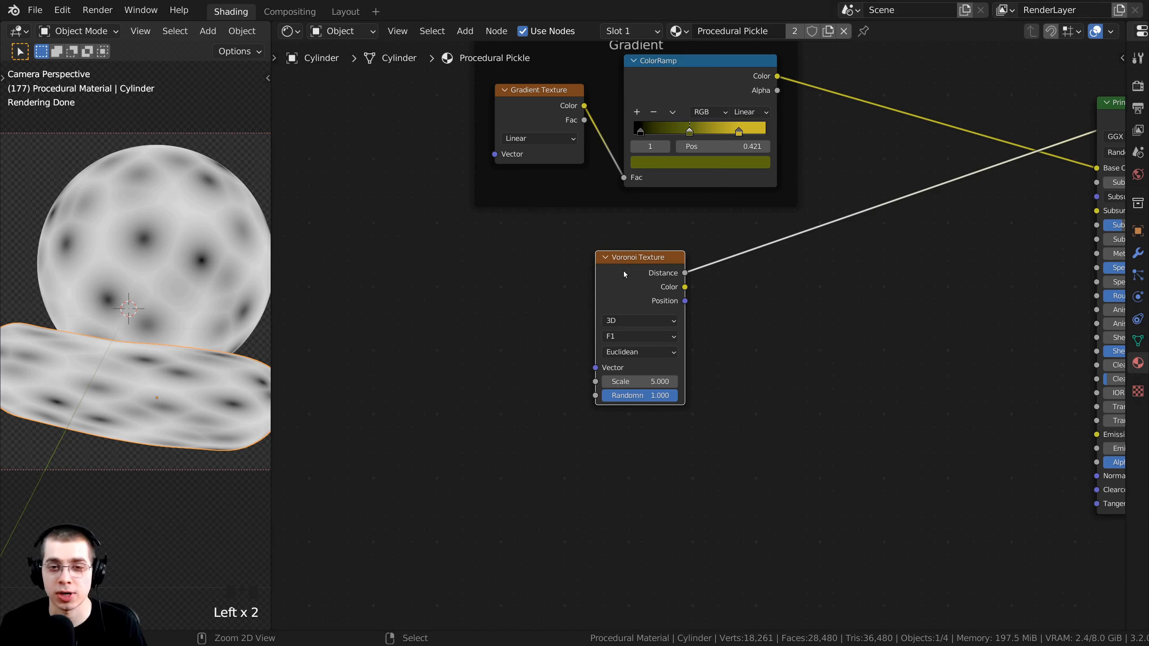
# Add Texture Coordinate and Mapping nodes to the Voronoi with Ctrl+T and arrange them.
pyautogui.hotkey('ctrl', 't')
pyautogui.moveTo(501, 307); pyautogui.dragTo(591, 290, button='middle')
pyautogui.press('a')
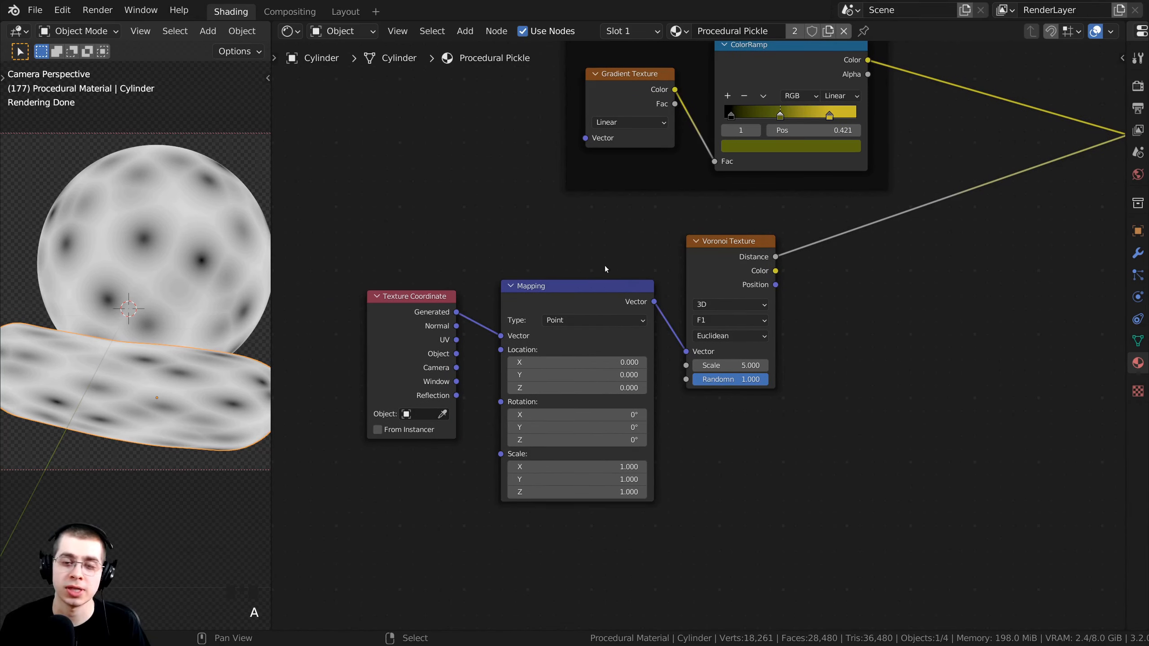
pyautogui.moveTo(710, 255); pyautogui.dragTo(715, 258)
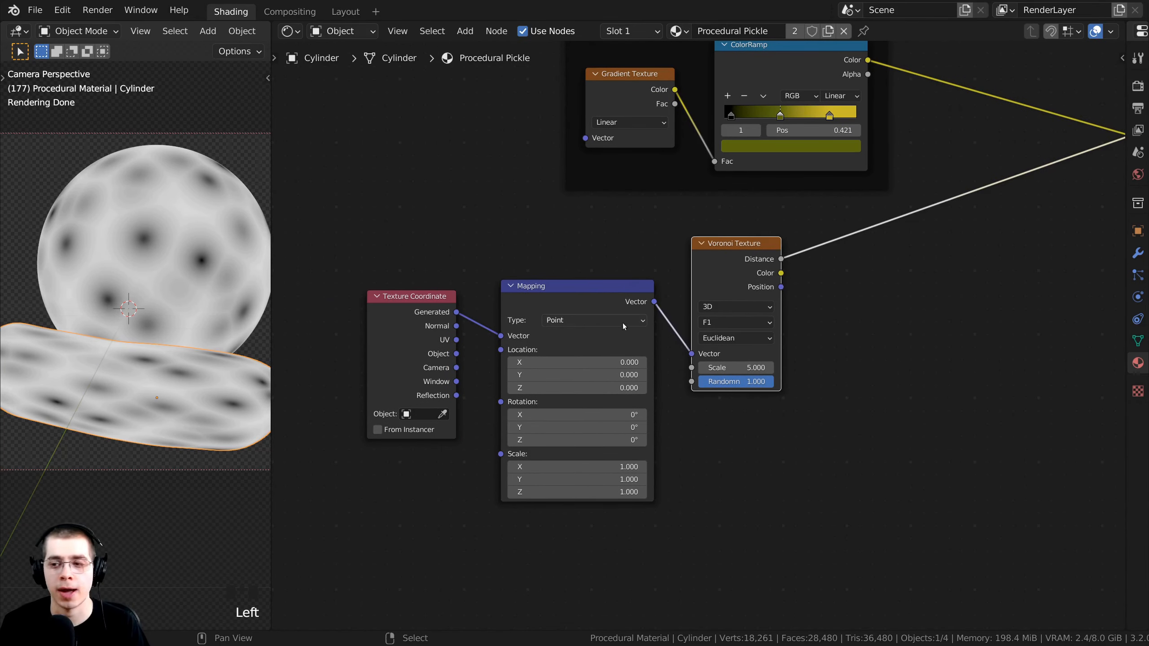
pyautogui.moveTo(380, 350); pyautogui.dragTo(362, 319)
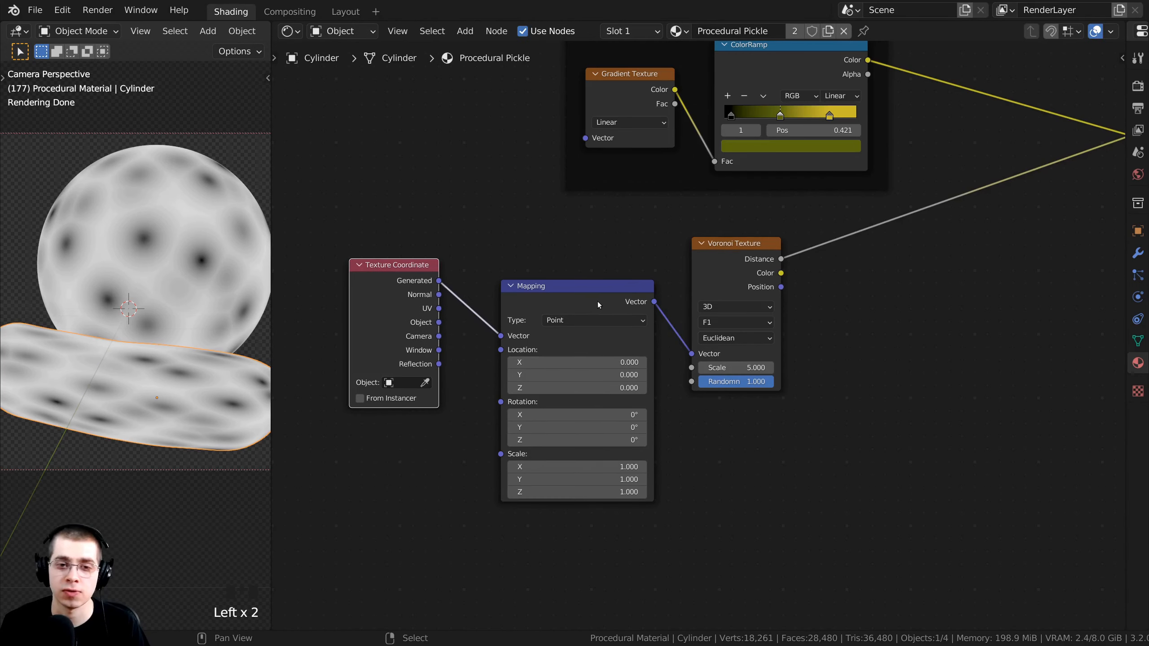
pyautogui.click(573, 307)
pyautogui.scroll(3, 498, 243)
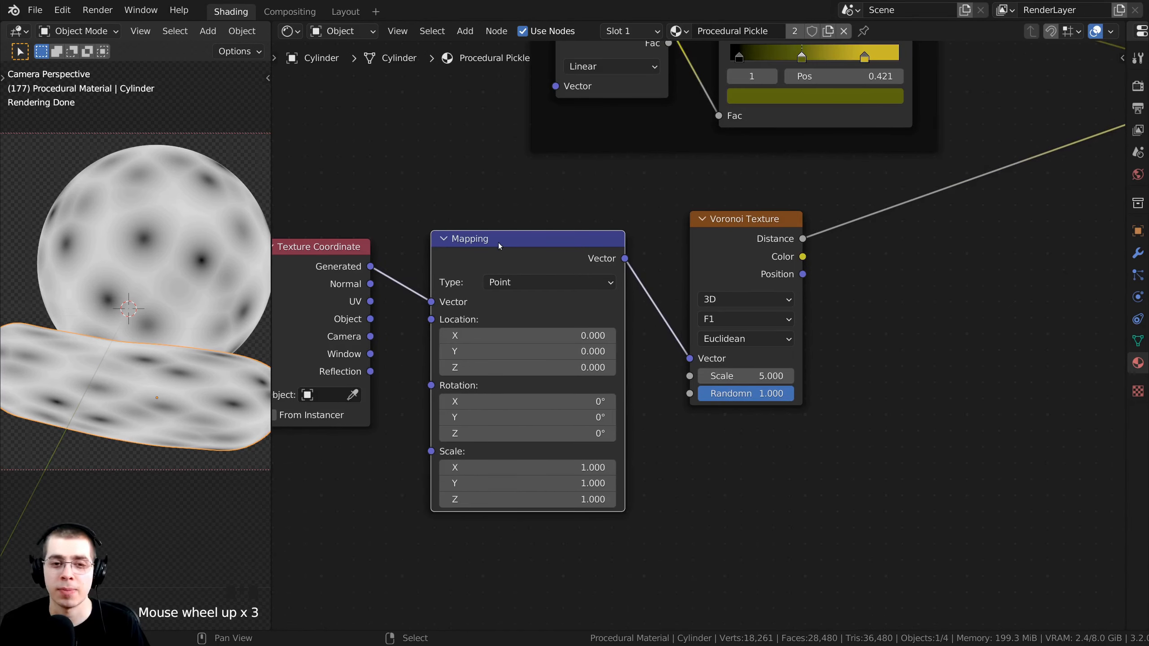
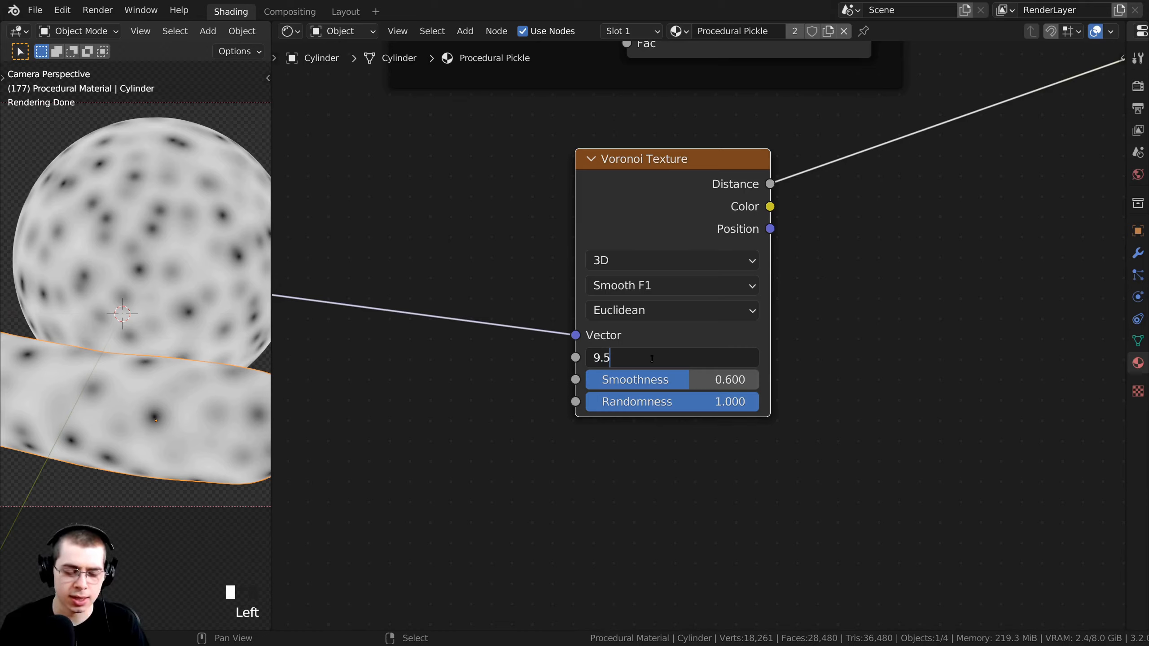
# Set the Voronoi Texture Scale to 9.5, trying a few values.
pyautogui.press('Return')
pyautogui.scroll(-1, 197, 345)
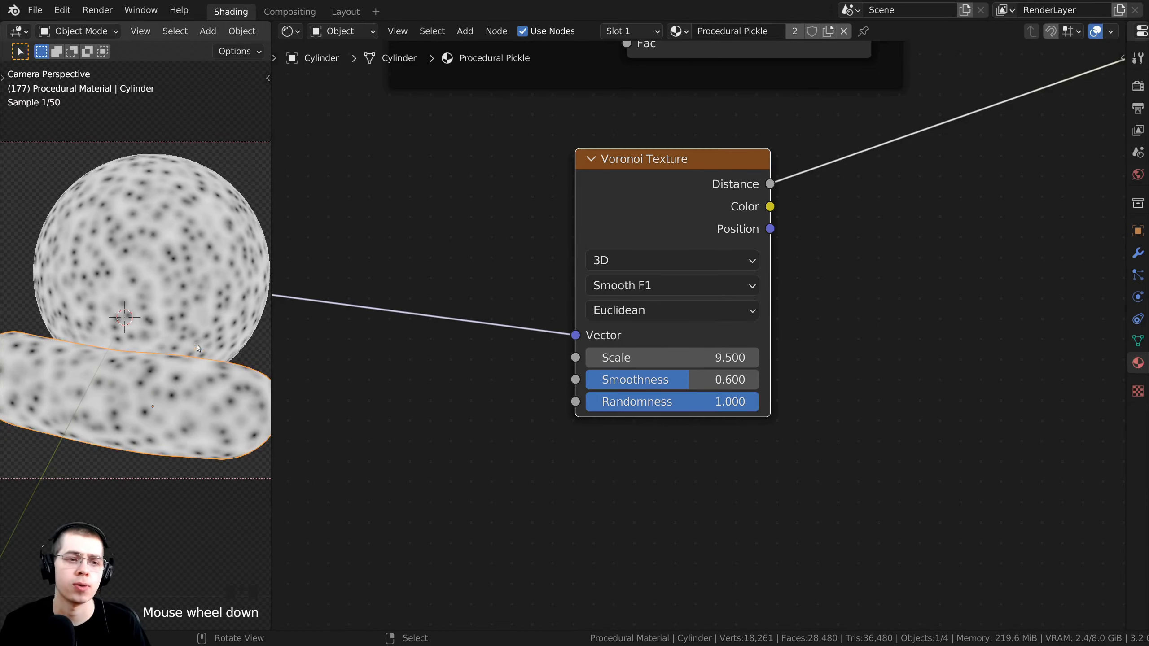
pyautogui.moveTo(657, 356)
pyautogui.mouseDown()
pyautogui.moveTo(733, 356)
pyautogui.moveTo(658, 355)
pyautogui.mouseUp()
pyautogui.scroll(-1, 171, 294)
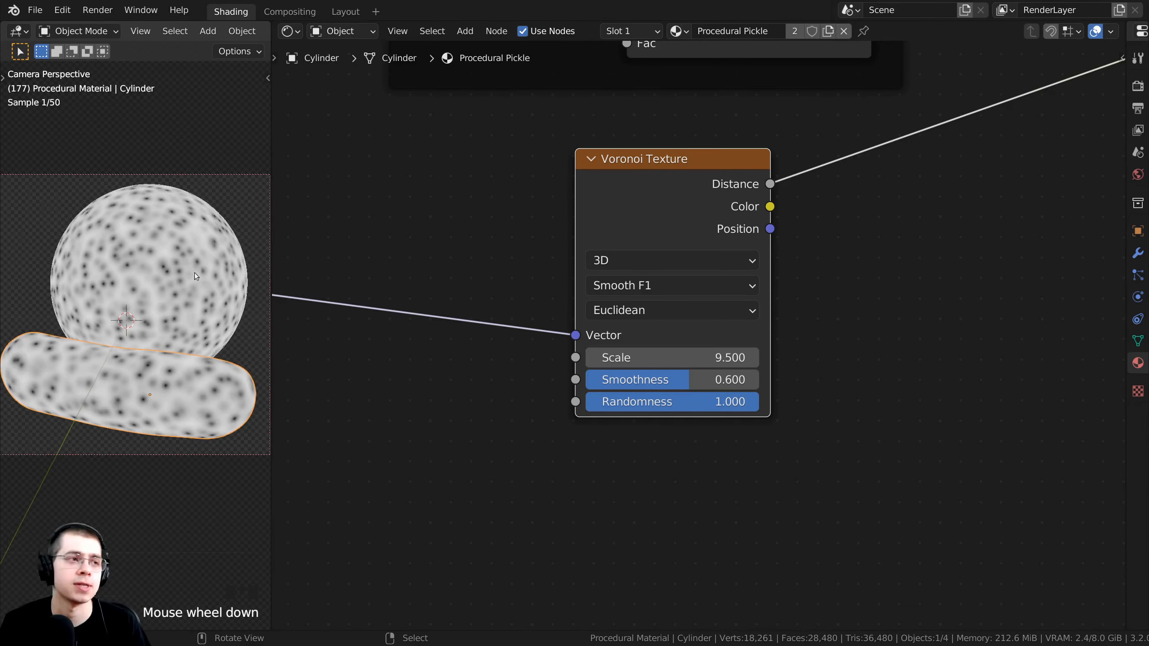
# Pan and zoom the viewport and node editor to inspect the denser dots and Texture Coordinate node.
pyautogui.moveTo(369, 232); pyautogui.dragTo(530, 239, button='middle')
pyautogui.scroll(6, 134, 325)
pyautogui.scroll(3, 134, 325)
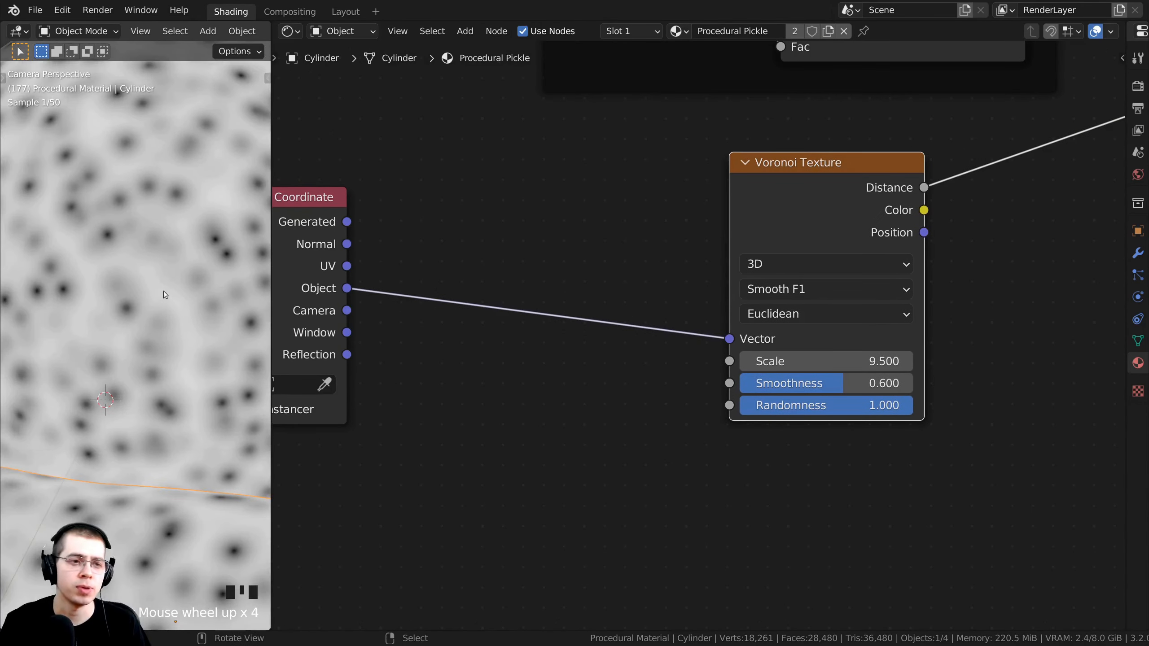
pyautogui.keyDown('shift'); pyautogui.moveTo(120, 316); pyautogui.dragTo(134, 123, button='middle'); pyautogui.keyUp('shift')
pyautogui.scroll(-1, 140, 313)
pyautogui.keyDown('shift'); pyautogui.moveTo(140, 313); pyautogui.dragTo(251, 262, button='middle'); pyautogui.keyUp('shift')
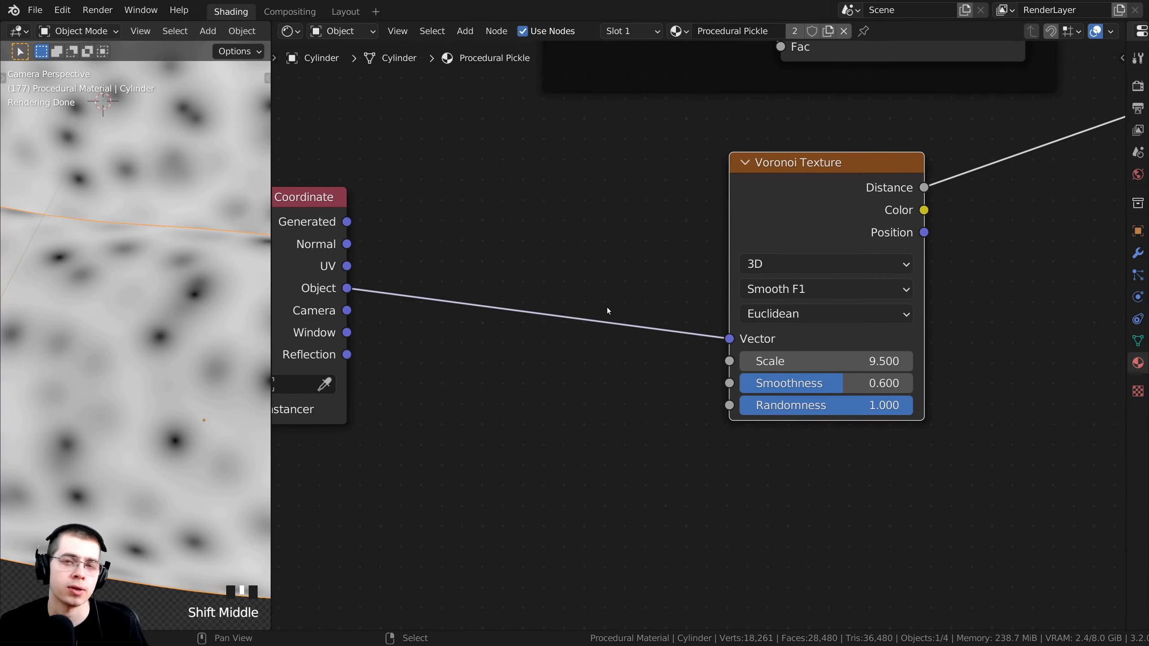
pyautogui.scroll(-2, 611, 211)
pyautogui.moveTo(611, 211); pyautogui.dragTo(658, 212, button='middle')
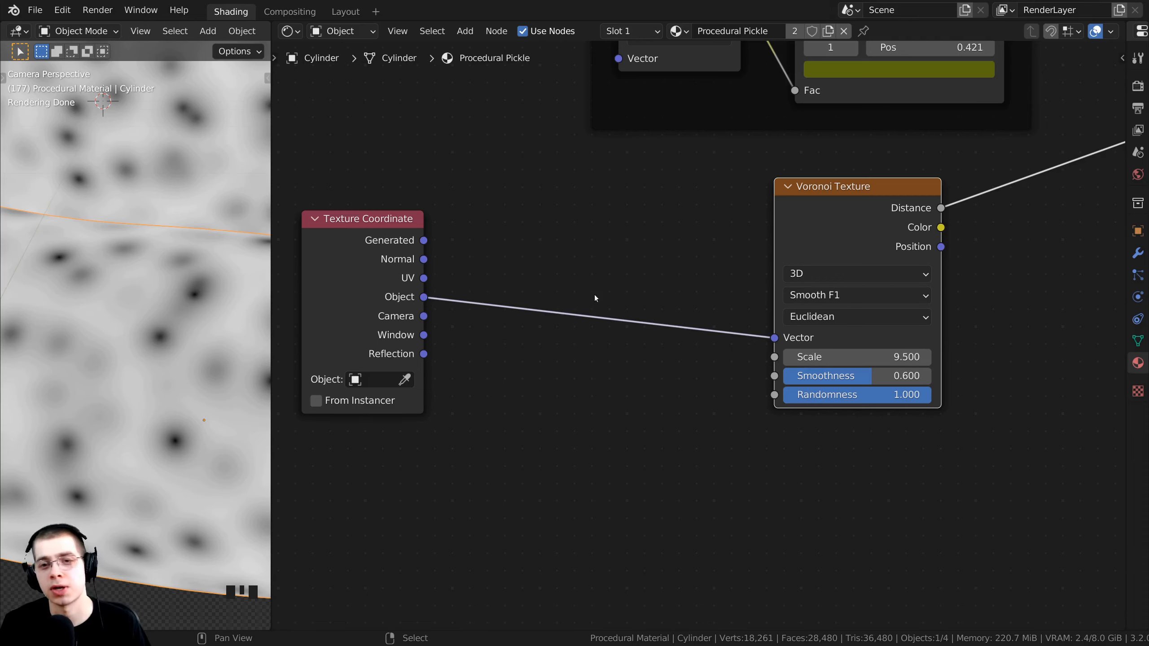
pyautogui.moveTo(595, 298)
pyautogui.mouseDown(button='middle')
pyautogui.moveTo(582, 308)
pyautogui.moveTo(609, 285)
pyautogui.mouseUp(button='middle')
# Add a Noise Texture and insert it on the Object-to-Voronoi link, Color into Vector.
pyautogui.hotkey('shift', 'a')
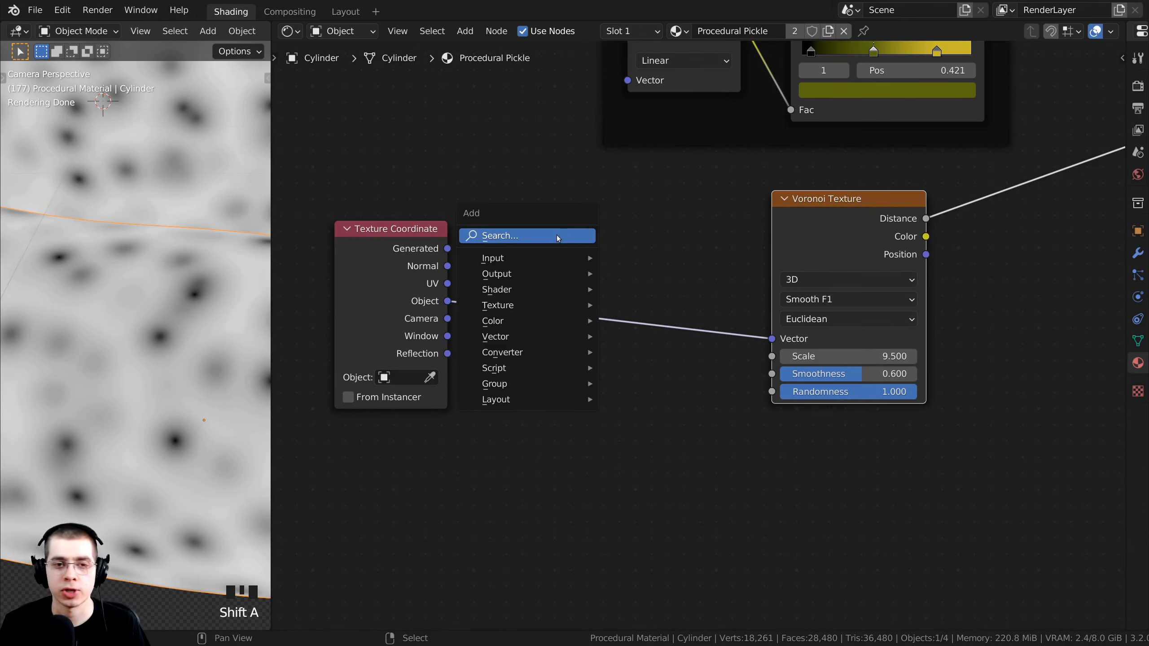
pyautogui.click(572, 235)
pyautogui.write('noise')
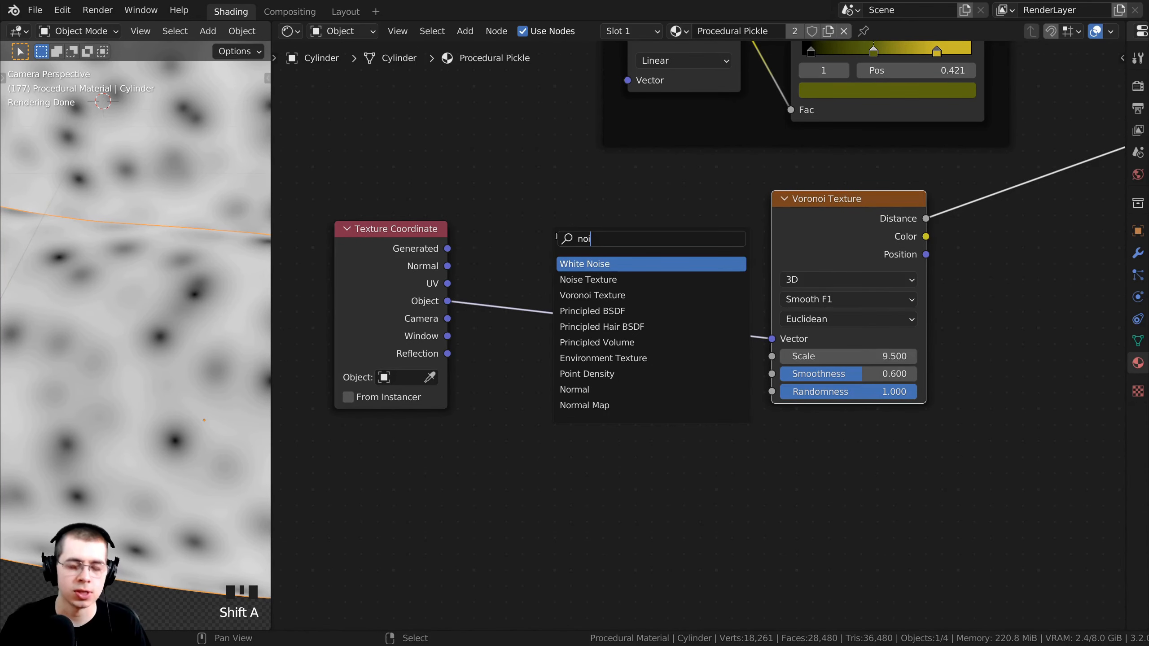
pyautogui.click(586, 280)
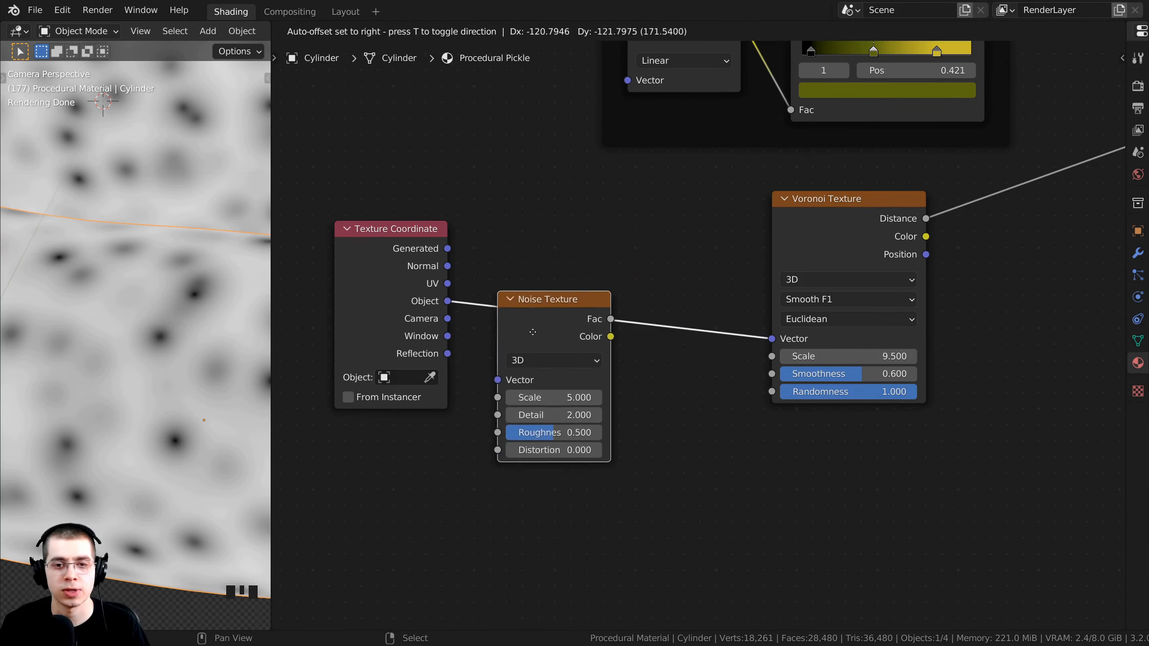
pyautogui.click(534, 371)
pyautogui.moveTo(573, 309); pyautogui.dragTo(606, 278)
# Frame the texture nodes and move the Noise Texture below the others.
pyautogui.scroll(2, 339, 301)
pyautogui.moveTo(340, 302); pyautogui.dragTo(327, 252, button='middle')
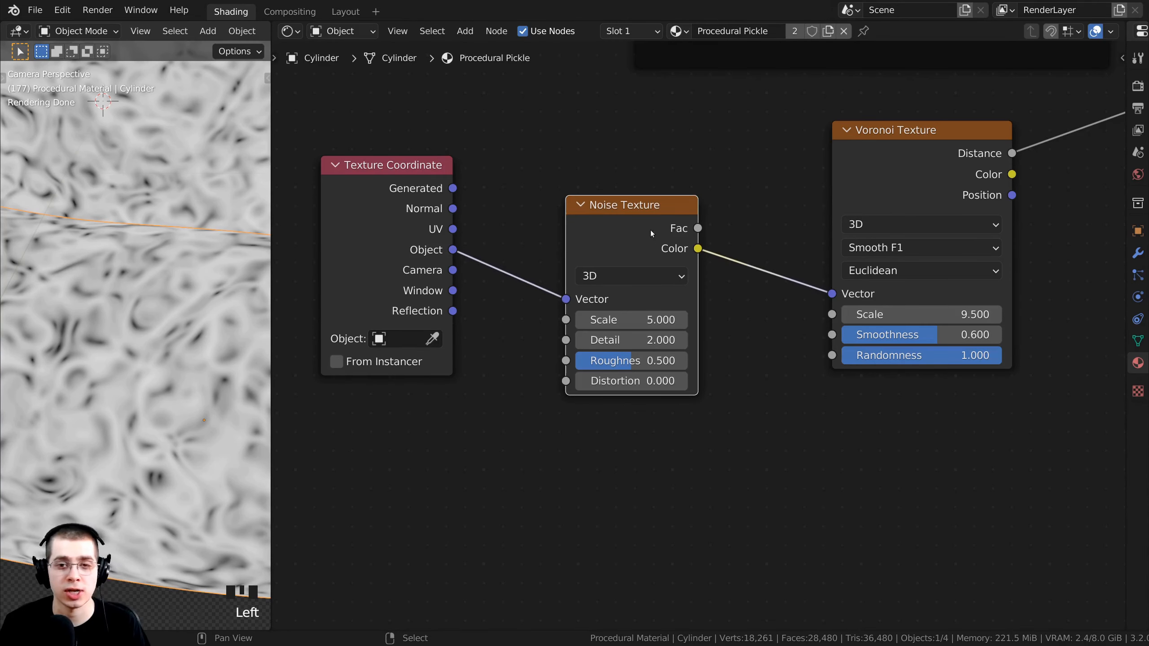
pyautogui.moveTo(857, 199); pyautogui.dragTo(844, 205, button='middle')
pyautogui.scroll(2, 743, 243)
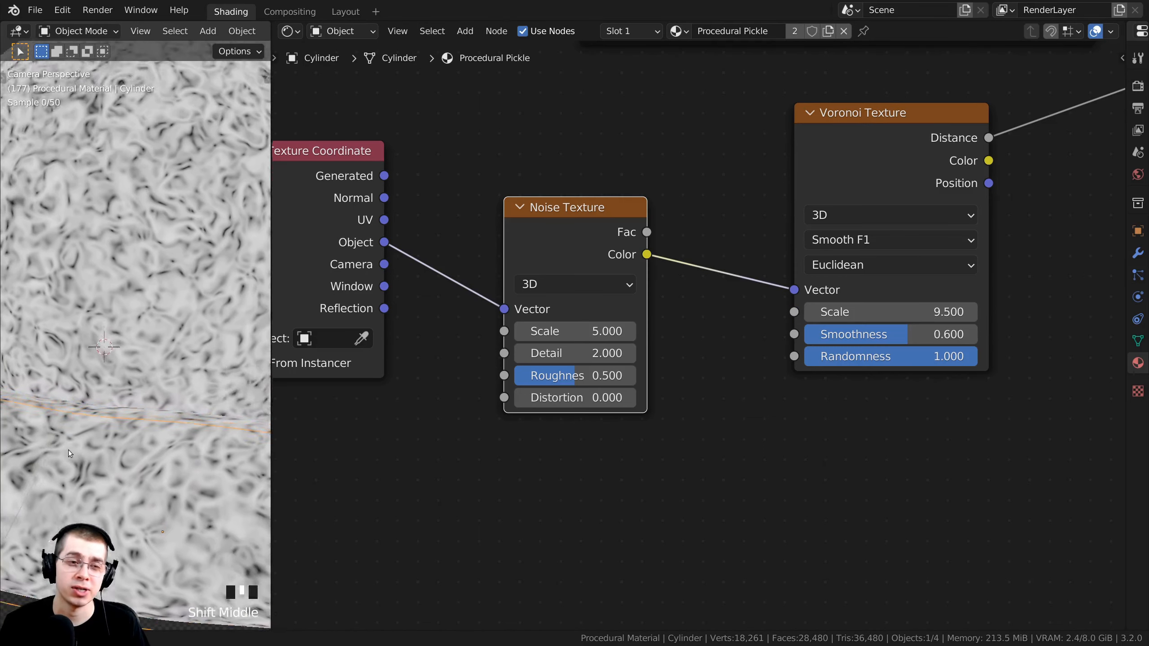
pyautogui.keyDown('shift'); pyautogui.scroll(1, 69, 449); pyautogui.keyUp('shift')
pyautogui.keyDown('shift'); pyautogui.moveTo(70, 391); pyautogui.dragTo(71, 374, button='middle'); pyautogui.keyUp('shift')
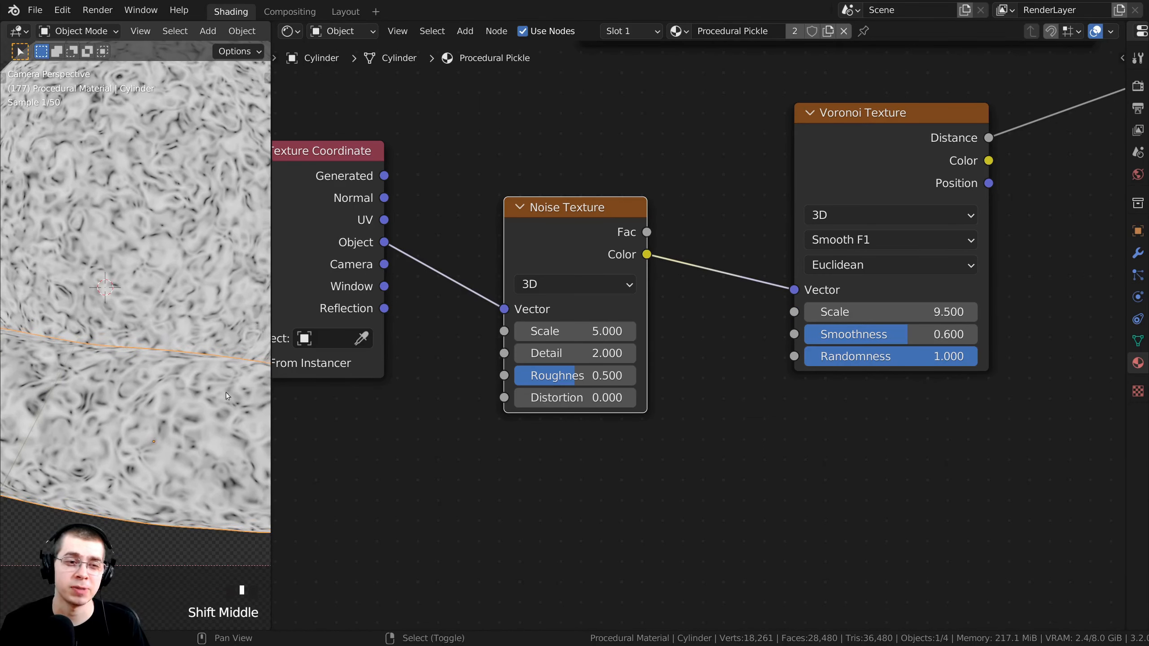
pyautogui.scroll(-3, 582, 229)
pyautogui.moveTo(555, 247); pyautogui.dragTo(610, 205, button='middle')
pyautogui.moveTo(610, 205); pyautogui.dragTo(583, 344)
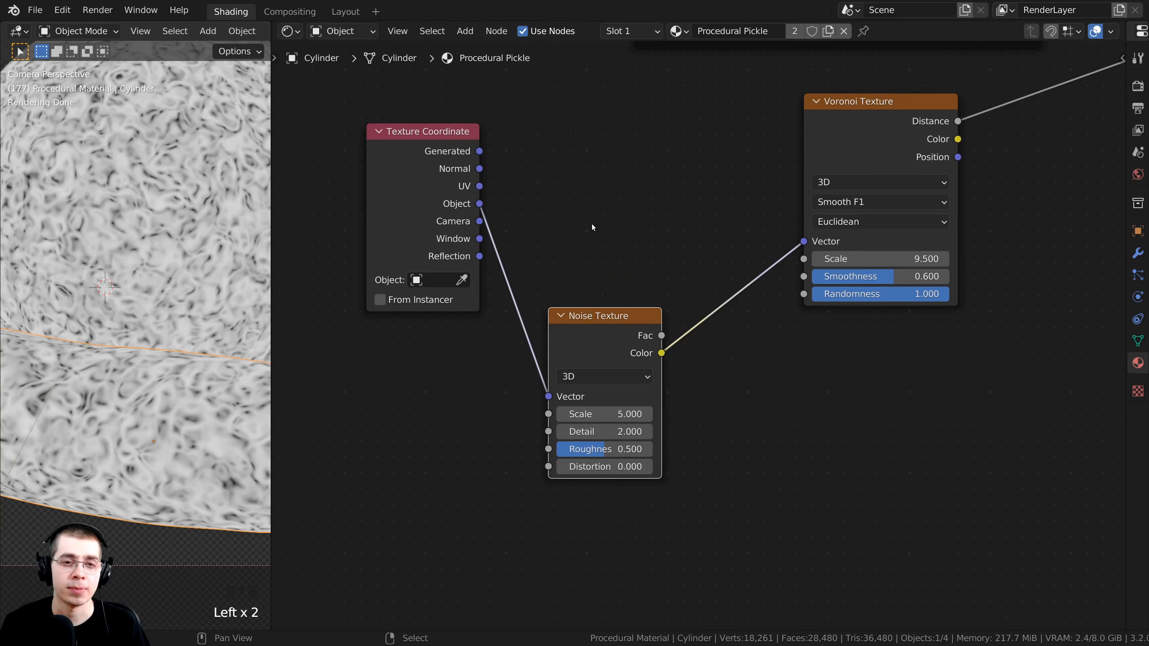
# Insert a MixRGB node between Noise and Voronoi, with Object coordinates plugged into Color1.
pyautogui.hotkey('shift', 'a')
pyautogui.click(537, 225)
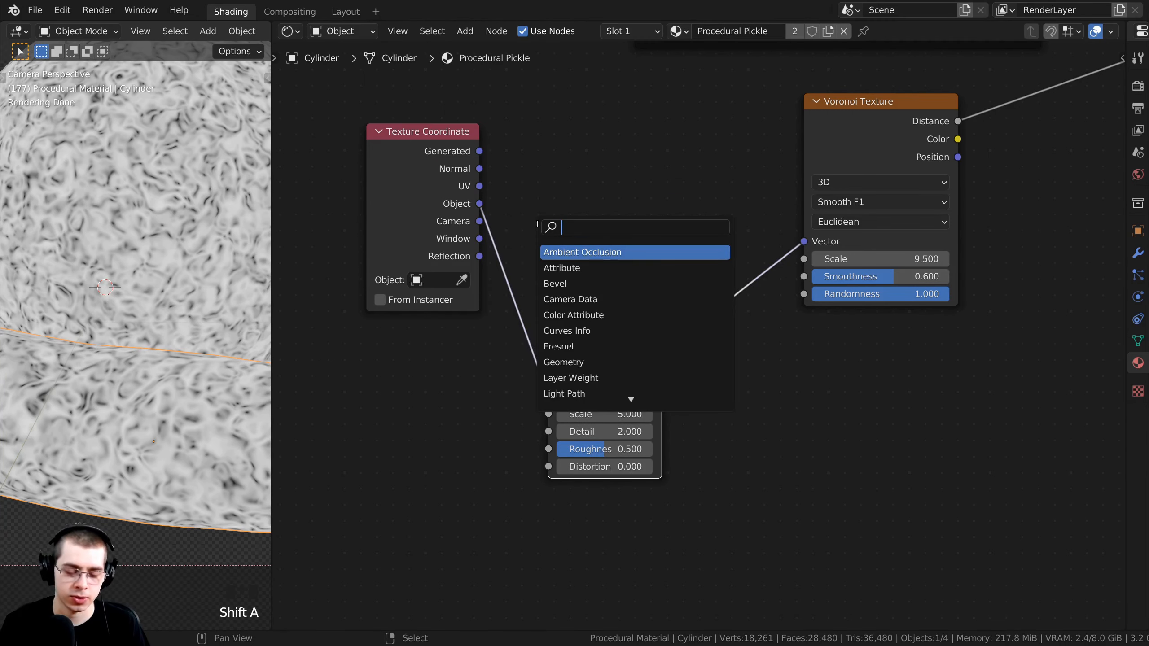
pyautogui.write('mix')
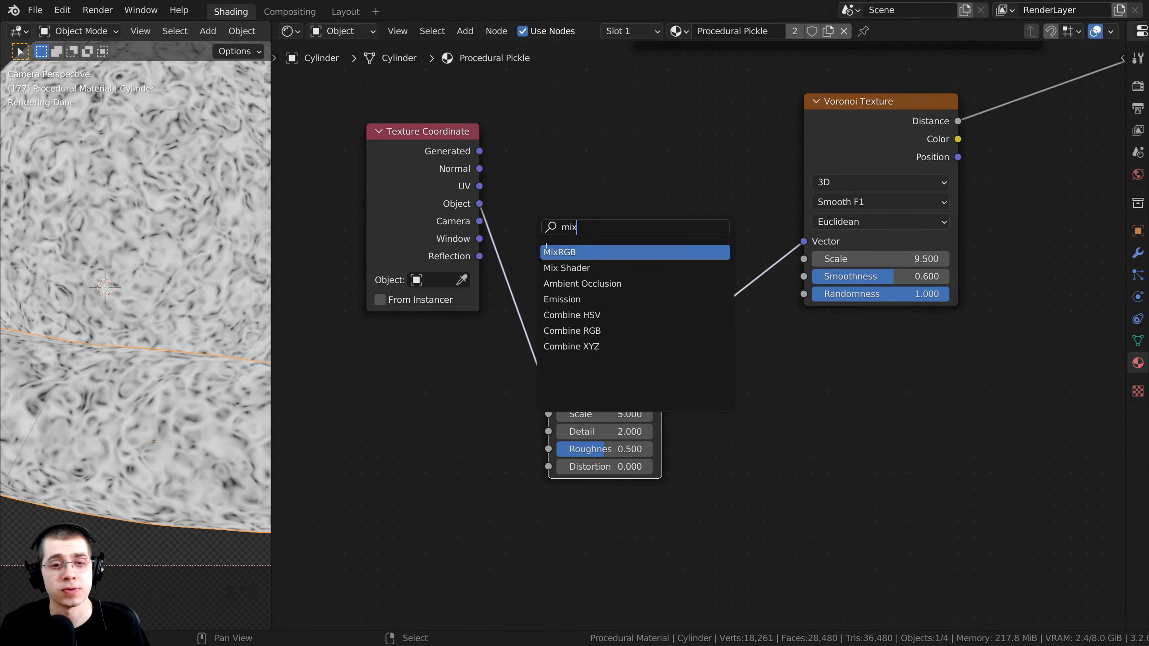
pyautogui.click(554, 251)
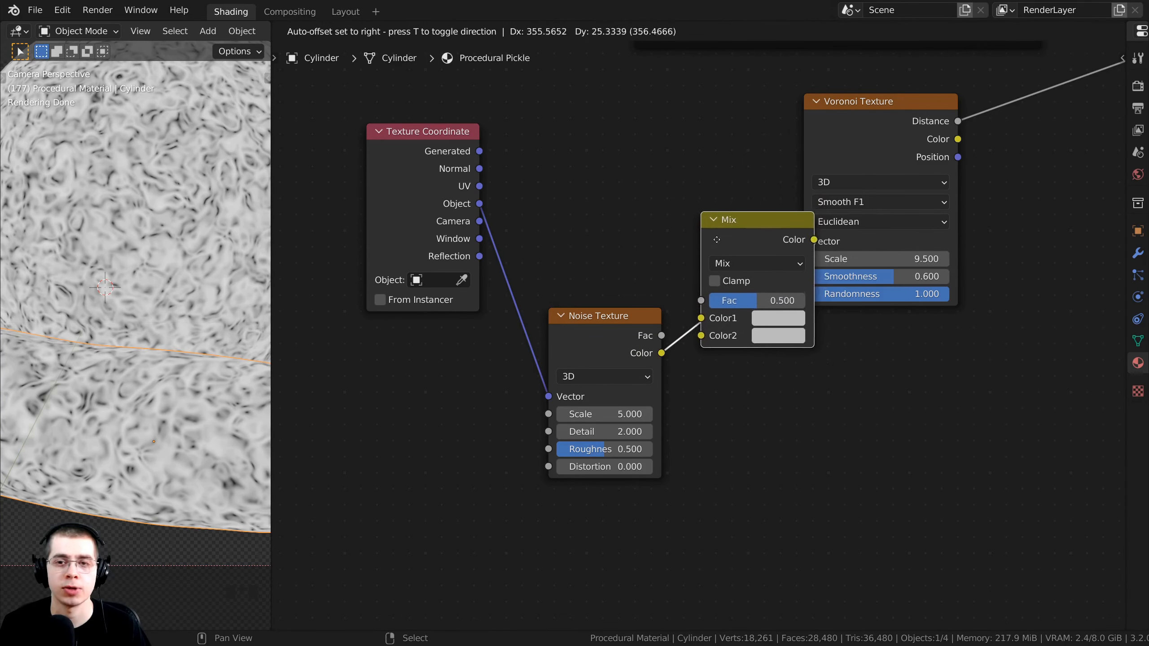
pyautogui.click(767, 236)
pyautogui.moveTo(767, 236); pyautogui.dragTo(767, 216)
pyautogui.moveTo(470, 204); pyautogui.dragTo(724, 298)
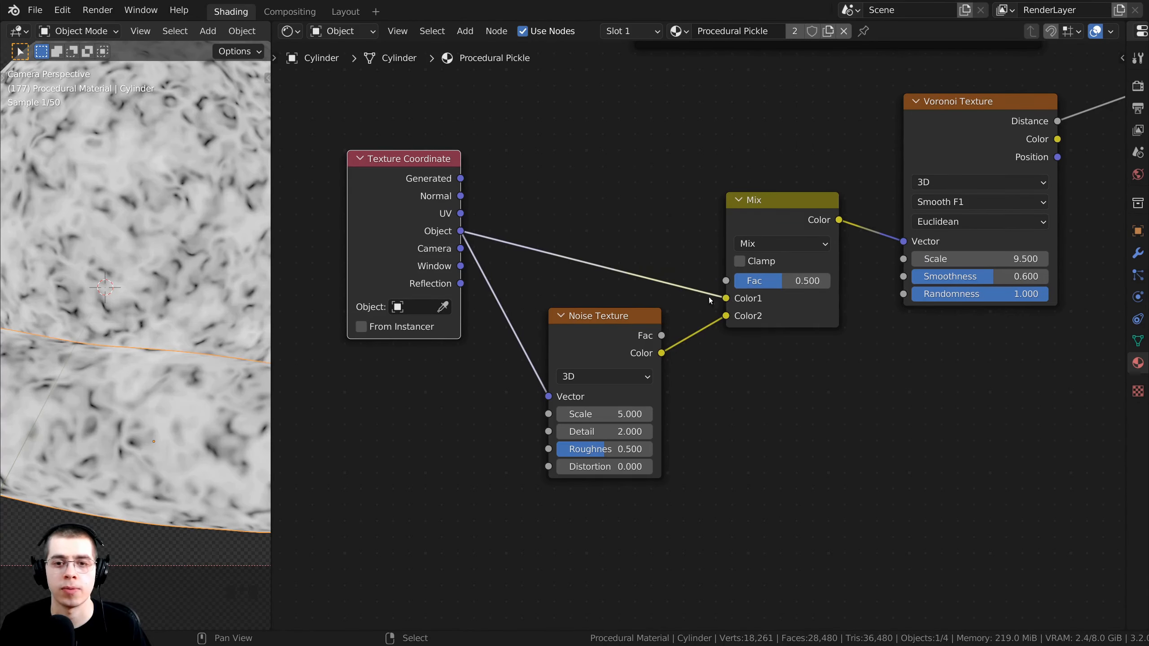
pyautogui.moveTo(709, 297); pyautogui.dragTo(688, 300, button='middle')
# Lower the Mix Fac to 0 and nudge the Noise Texture node right.
pyautogui.scroll(5, 688, 301)
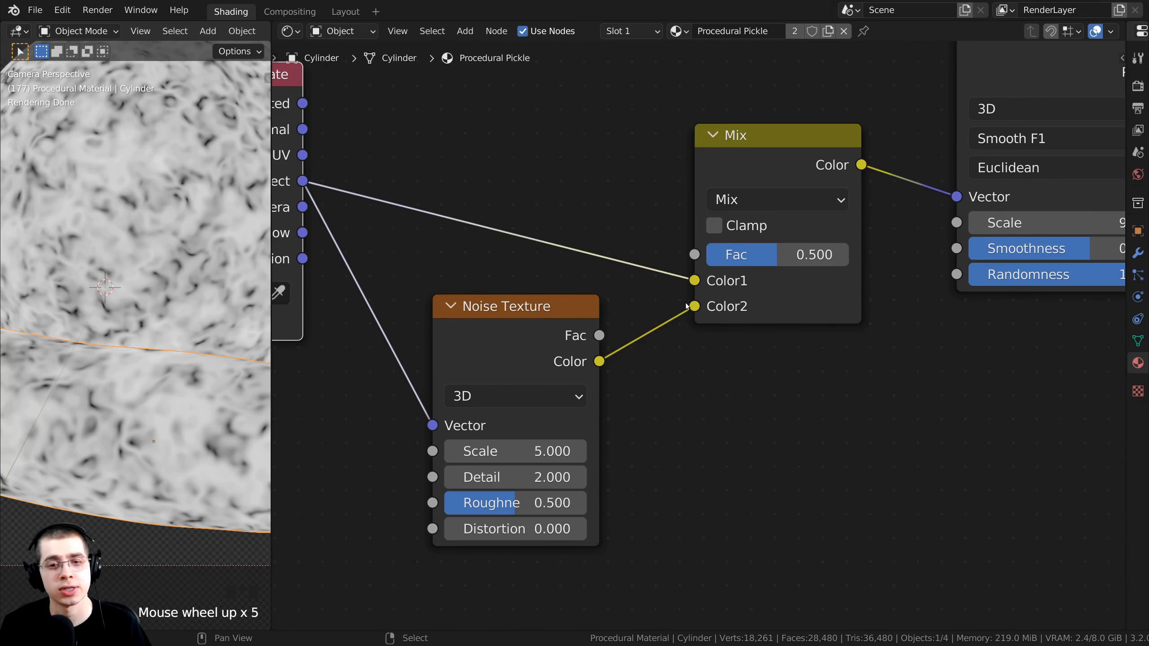
pyautogui.scroll(-4, 683, 307)
pyautogui.moveTo(683, 306); pyautogui.dragTo(679, 300, button='middle')
pyautogui.scroll(-3, 487, 259)
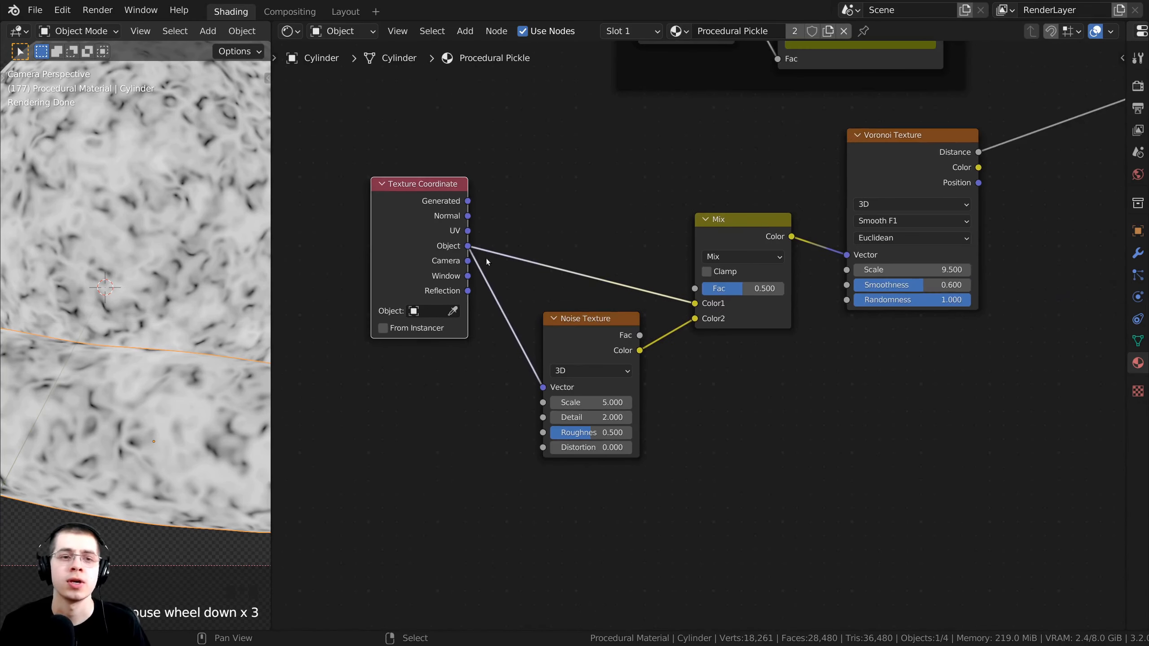
pyautogui.scroll(4, 742, 283)
pyautogui.moveTo(748, 274); pyautogui.dragTo(699, 273)
pyautogui.scroll(-2, 155, 254)
pyautogui.moveTo(538, 344); pyautogui.dragTo(540, 344)
# Sweep the Mix Fac up to 1.0, then settle it at 0.219.
pyautogui.moveTo(722, 275); pyautogui.dragTo(857, 275)
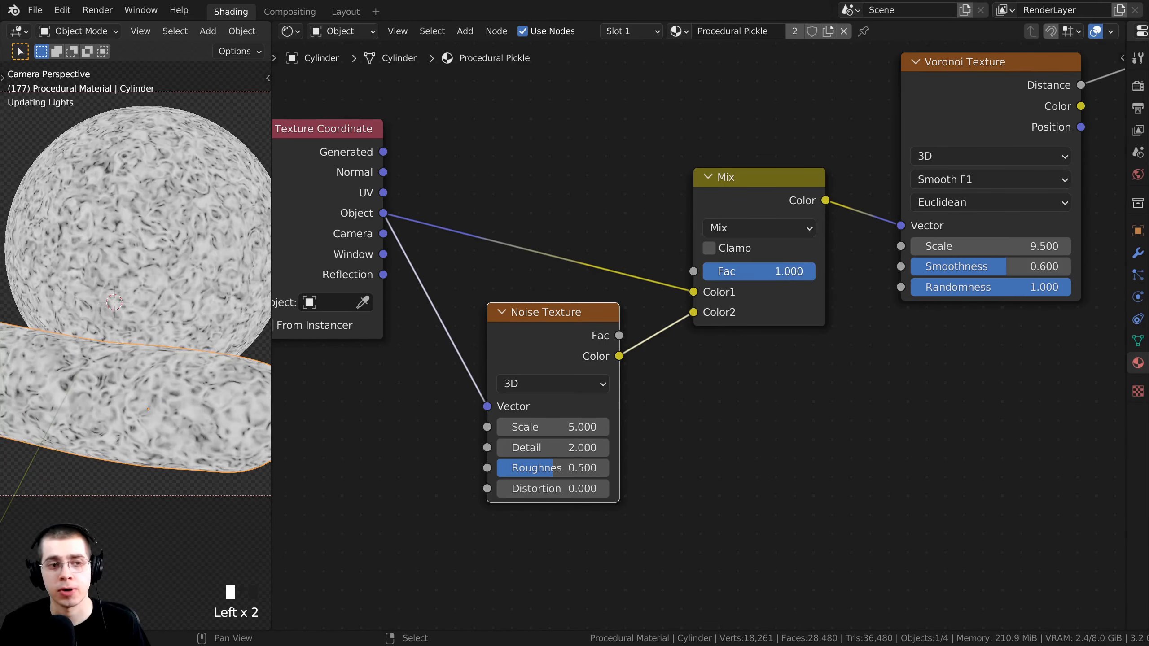
pyautogui.moveTo(587, 315); pyautogui.dragTo(588, 307)
pyautogui.scroll(1, 633, 304)
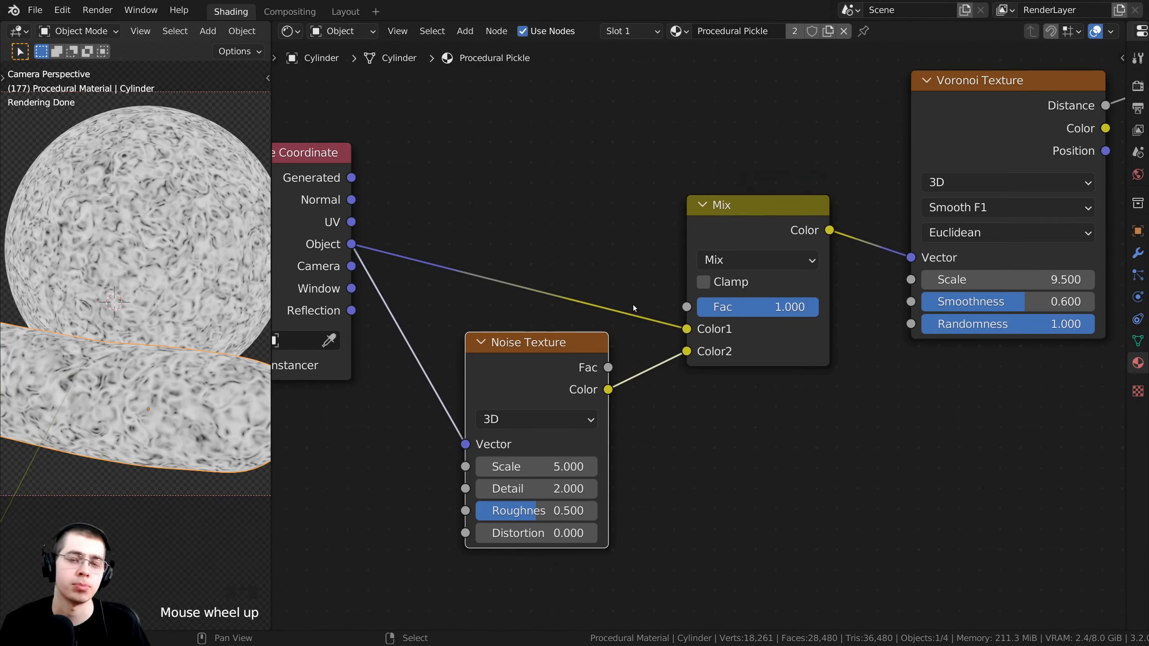
pyautogui.scroll(1, 710, 298)
pyautogui.moveTo(709, 304)
pyautogui.mouseDown()
pyautogui.moveTo(617, 303)
pyautogui.moveTo(730, 305)
pyautogui.mouseUp()
pyautogui.moveTo(730, 306); pyautogui.dragTo(730, 319, button='middle')
pyautogui.moveTo(731, 319)
pyautogui.mouseDown()
pyautogui.moveTo(747, 319)
pyautogui.moveTo(727, 319)
pyautogui.mouseUp()
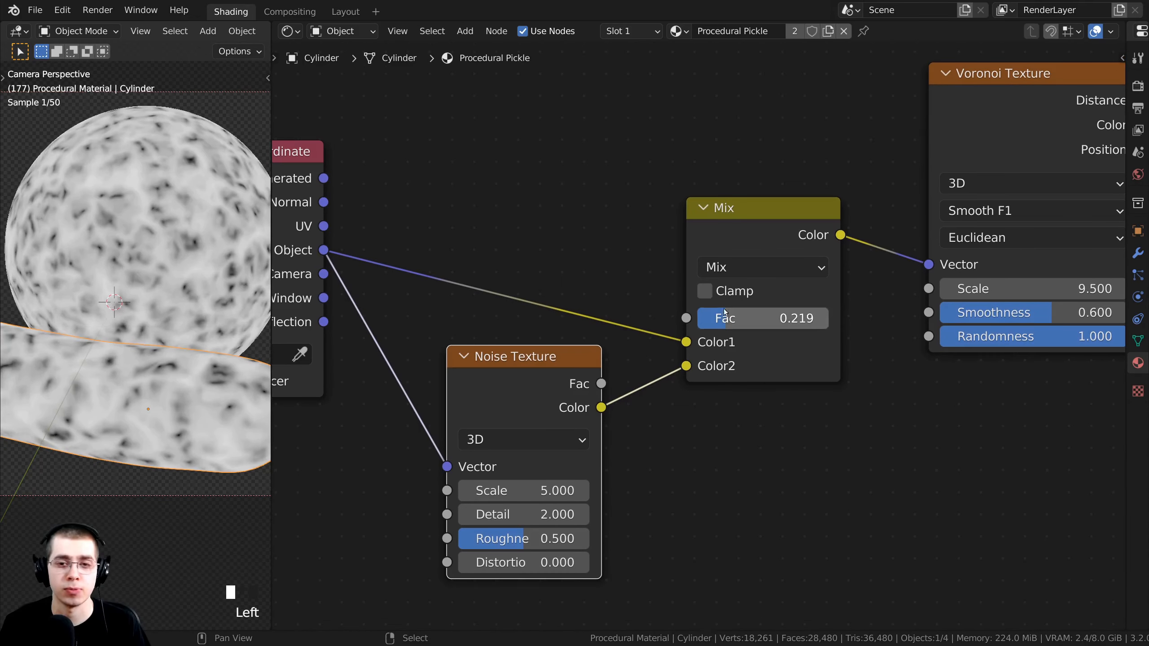
# Switch the Mix node's blend mode to Linear Light with Fac around 0.44.
pyautogui.click(724, 269)
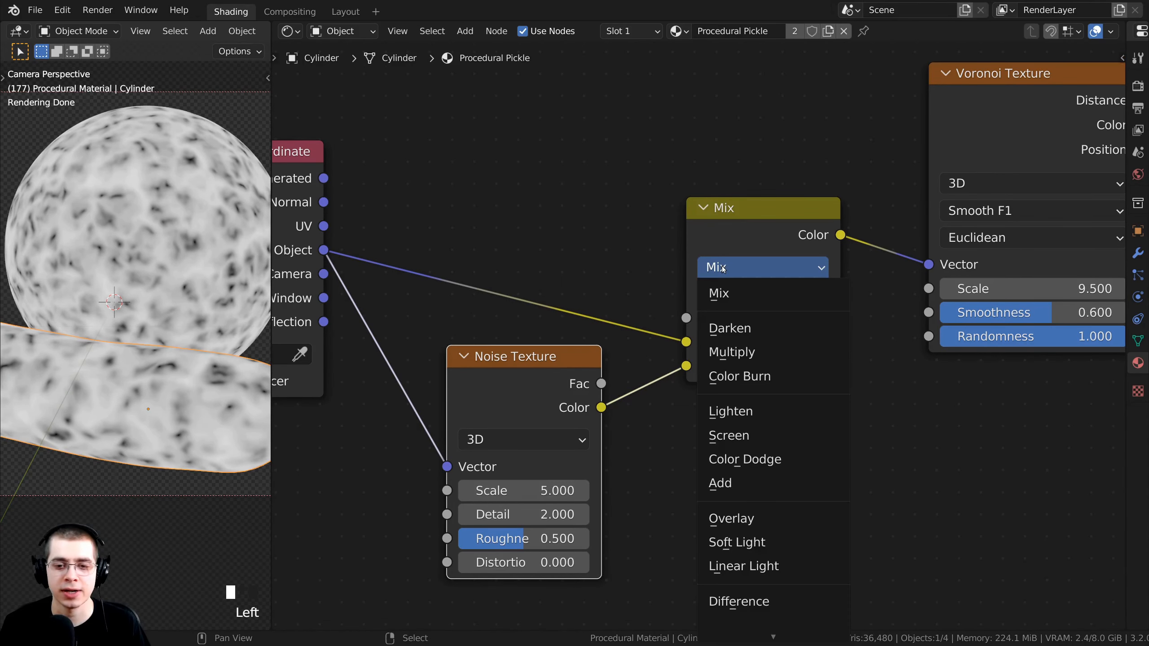
pyautogui.click(730, 567)
pyautogui.scroll(3, 729, 338)
pyautogui.moveTo(742, 312); pyautogui.dragTo(717, 313)
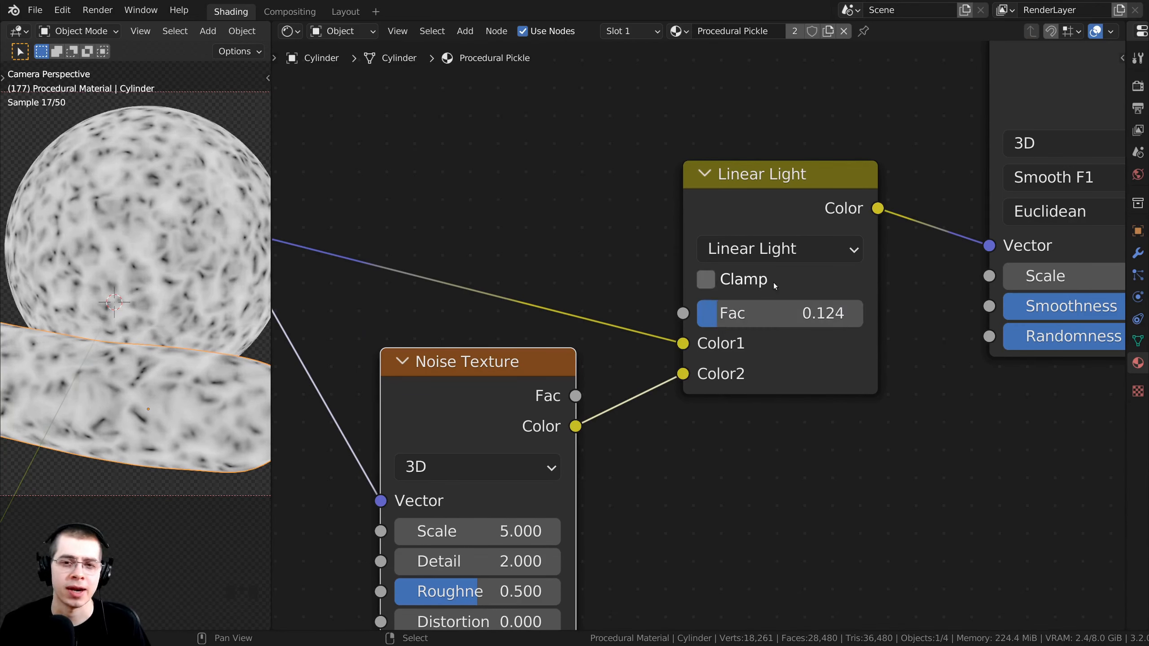
# Review the blend modes, move the Linear Light node up and return to camera view.
pyautogui.click(789, 248)
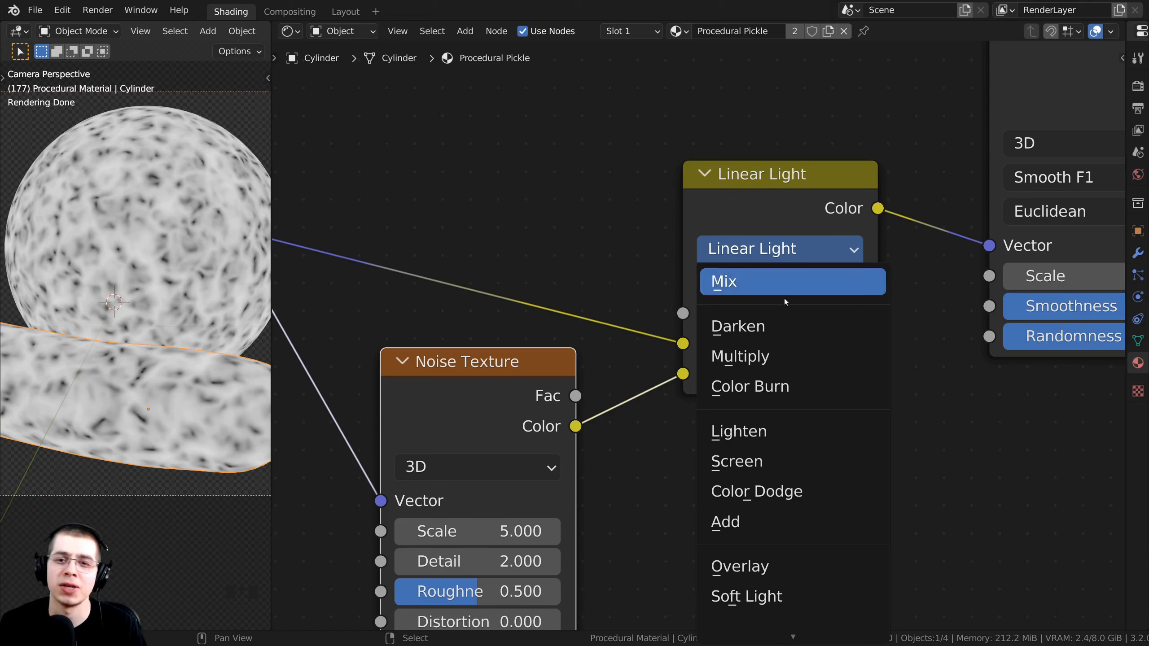
pyautogui.moveTo(733, 279)
pyautogui.mouseDown()
pyautogui.moveTo(735, 268)
pyautogui.moveTo(738, 303)
pyautogui.moveTo(761, 302)
pyautogui.moveTo(728, 302)
pyautogui.mouseUp()
pyautogui.scroll(2, 283, 421)
pyautogui.moveTo(148, 351); pyautogui.dragTo(80, 285, button='middle')
pyautogui.press('KP_0')
pyautogui.scroll(2, 148, 365)
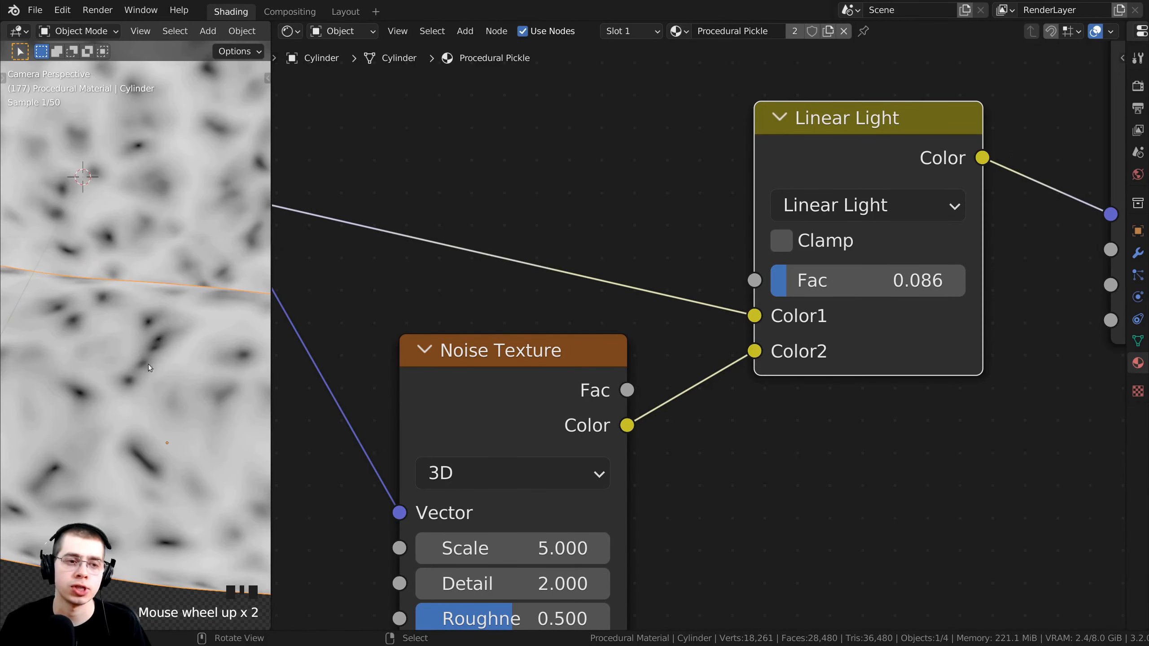
pyautogui.moveTo(808, 313); pyautogui.dragTo(759, 277, button='middle')
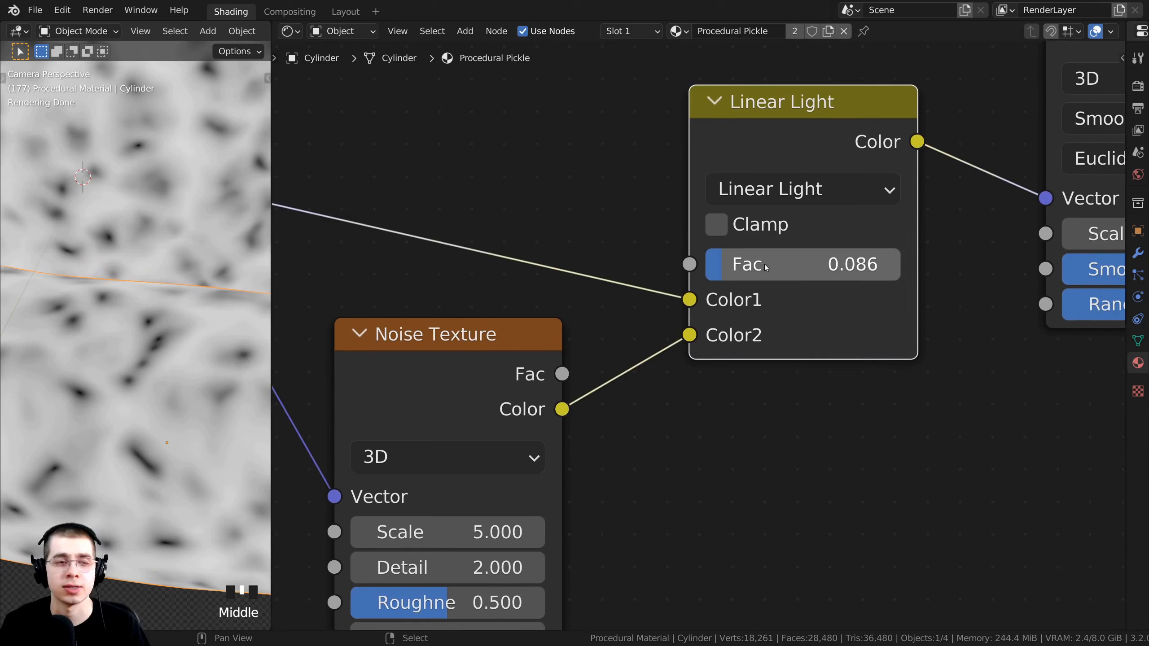
# Enter a Linear Light Fac of 0.050, briefly comparing against 0.
pyautogui.click(768, 262)
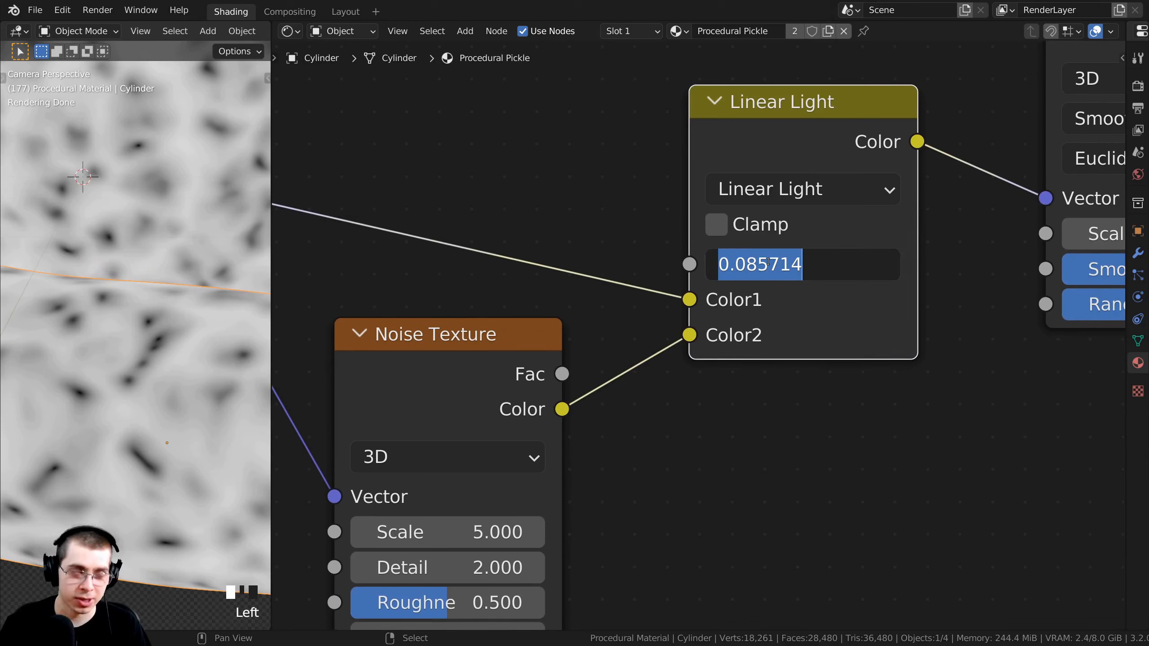
pyautogui.write('.05')
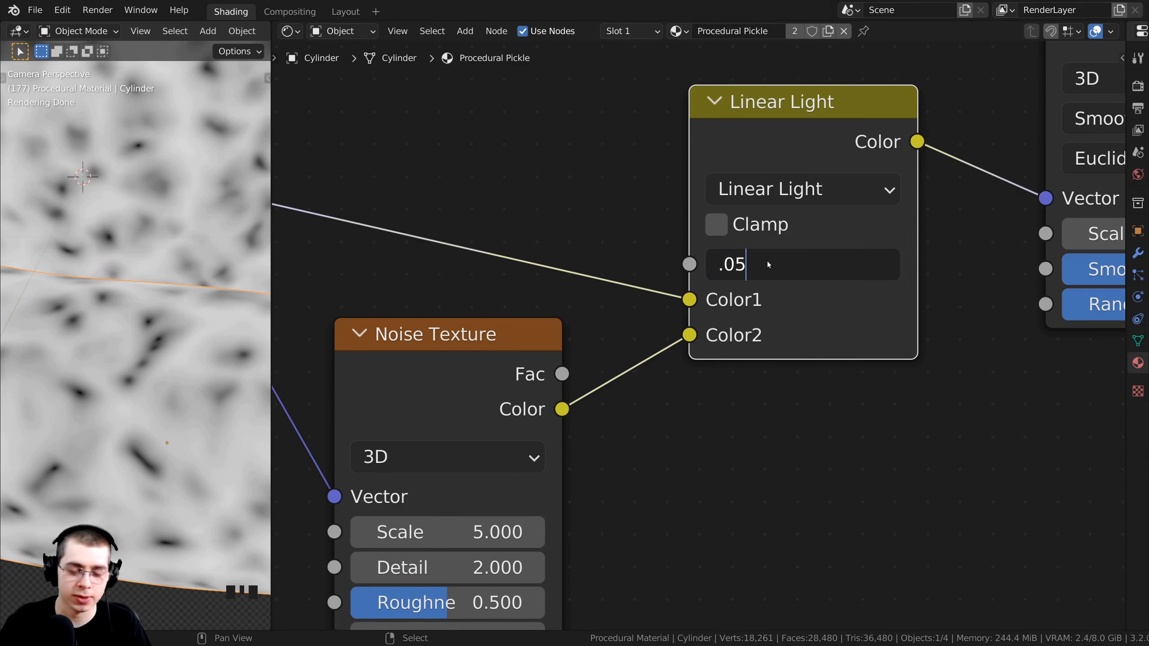
pyautogui.press('Return')
pyautogui.scroll(-3, 94, 388)
pyautogui.keyDown('shift'); pyautogui.moveTo(94, 388); pyautogui.dragTo(108, 407, button='middle'); pyautogui.keyUp('shift')
pyautogui.scroll(-2, 699, 336)
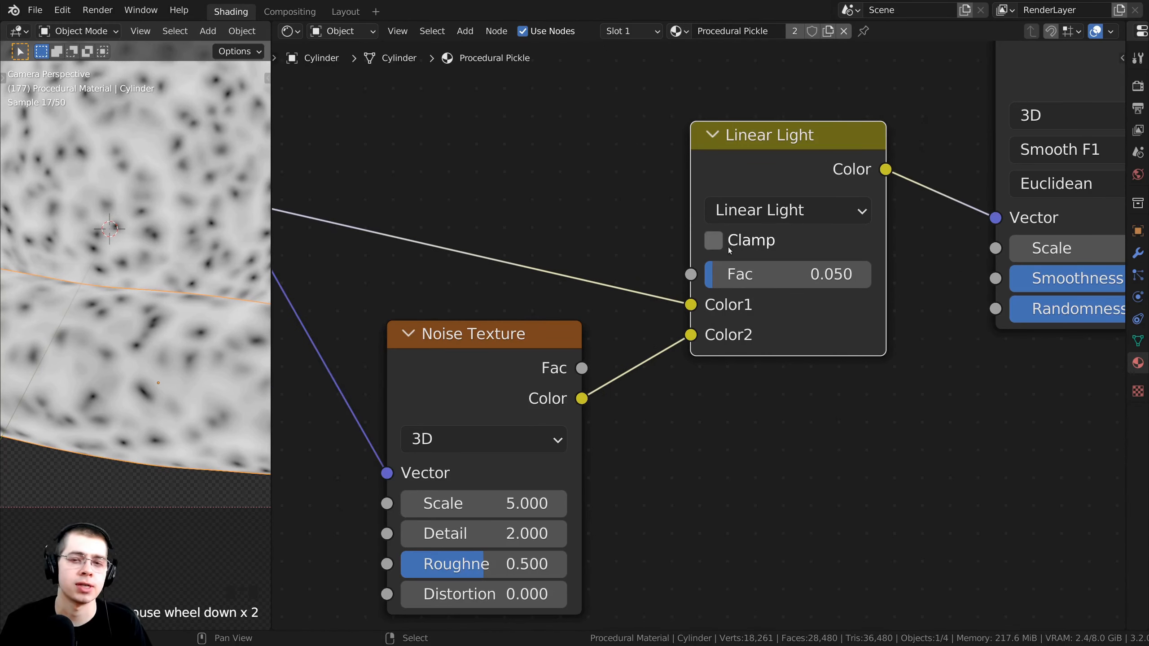
pyautogui.moveTo(742, 273); pyautogui.dragTo(719, 273)
pyautogui.rightClick(720, 272)
# Pan over the coordinate, Voronoi and gradient nodes and select the Voronoi Texture.
pyautogui.keyDown('shift'); pyautogui.scroll(1, 103, 344); pyautogui.keyUp('shift')
pyautogui.scroll(2, 98, 334)
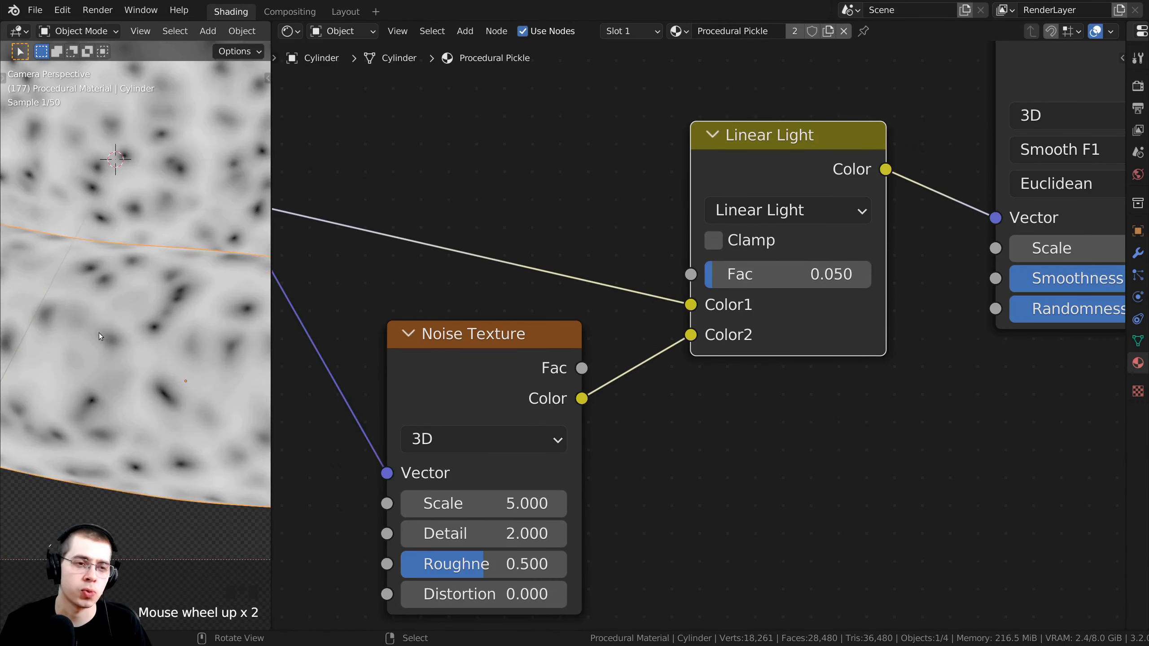
pyautogui.scroll(-2, 154, 349)
pyautogui.scroll(-2, 566, 276)
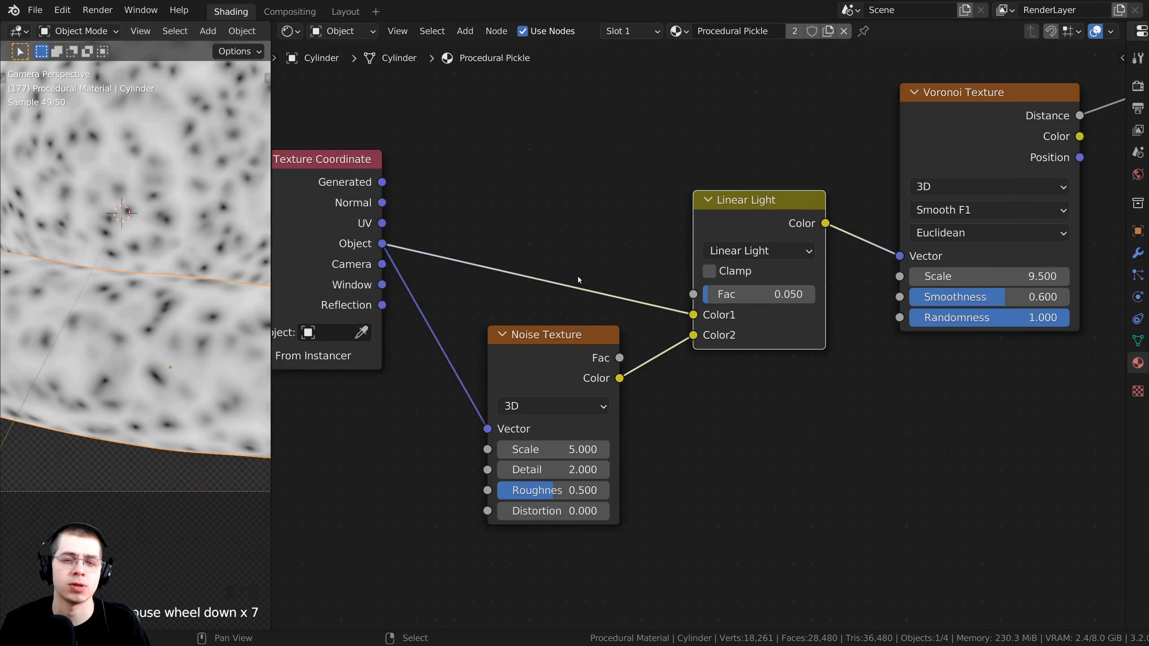
pyautogui.moveTo(566, 274); pyautogui.dragTo(590, 329, button='middle')
pyautogui.scroll(-5, 560, 293)
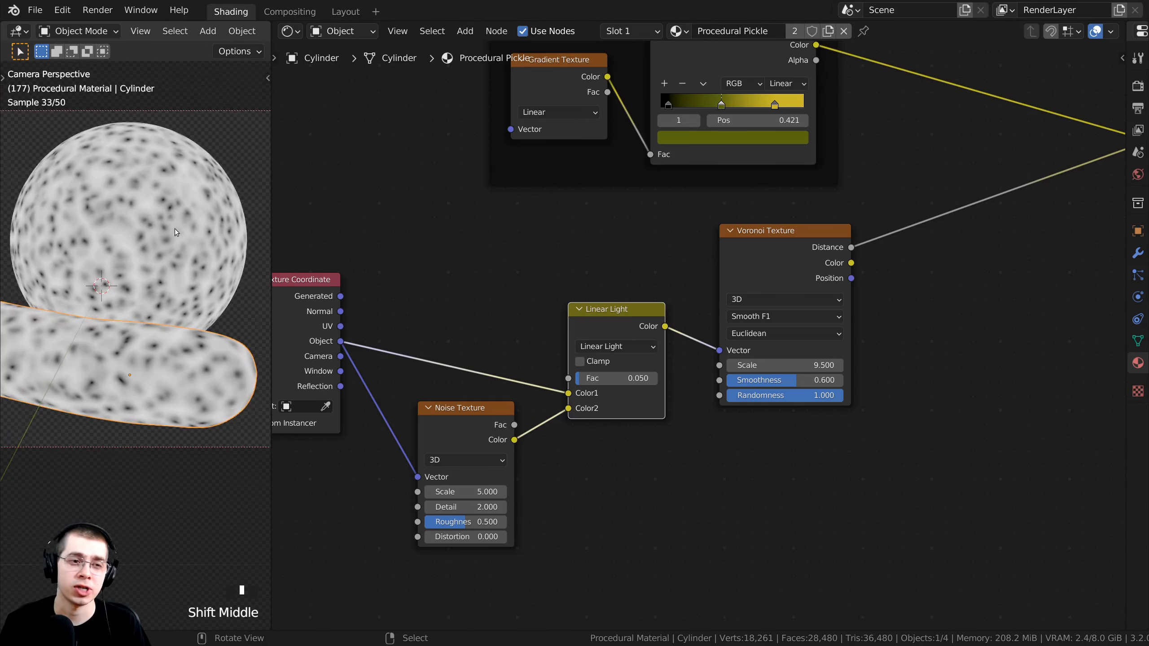
pyautogui.scroll(2, 174, 228)
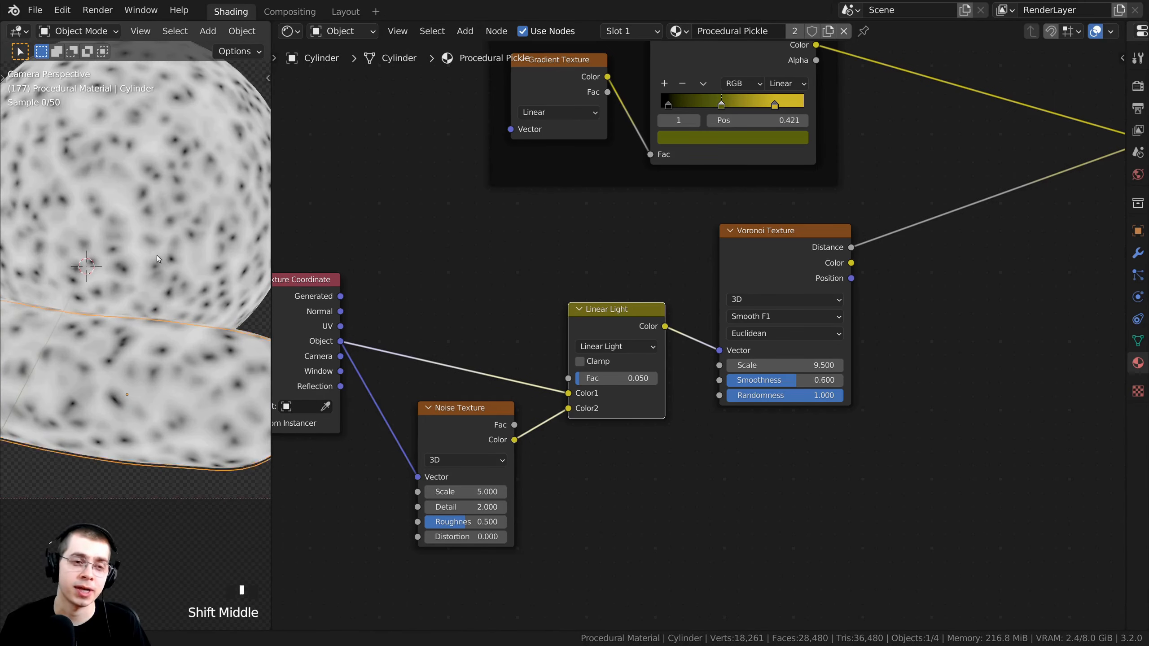
pyautogui.keyDown('shift'); pyautogui.moveTo(156, 256); pyautogui.dragTo(155, 279, button='middle'); pyautogui.keyUp('shift')
pyautogui.scroll(-1, 699, 346)
pyautogui.scroll(-1, 830, 263)
pyautogui.click(704, 293)
pyautogui.scroll(1, 704, 293)
# Add a ColorRamp onto the Voronoi Distance link and place it beside the Voronoi.
pyautogui.moveTo(704, 293); pyautogui.dragTo(643, 258, button='middle')
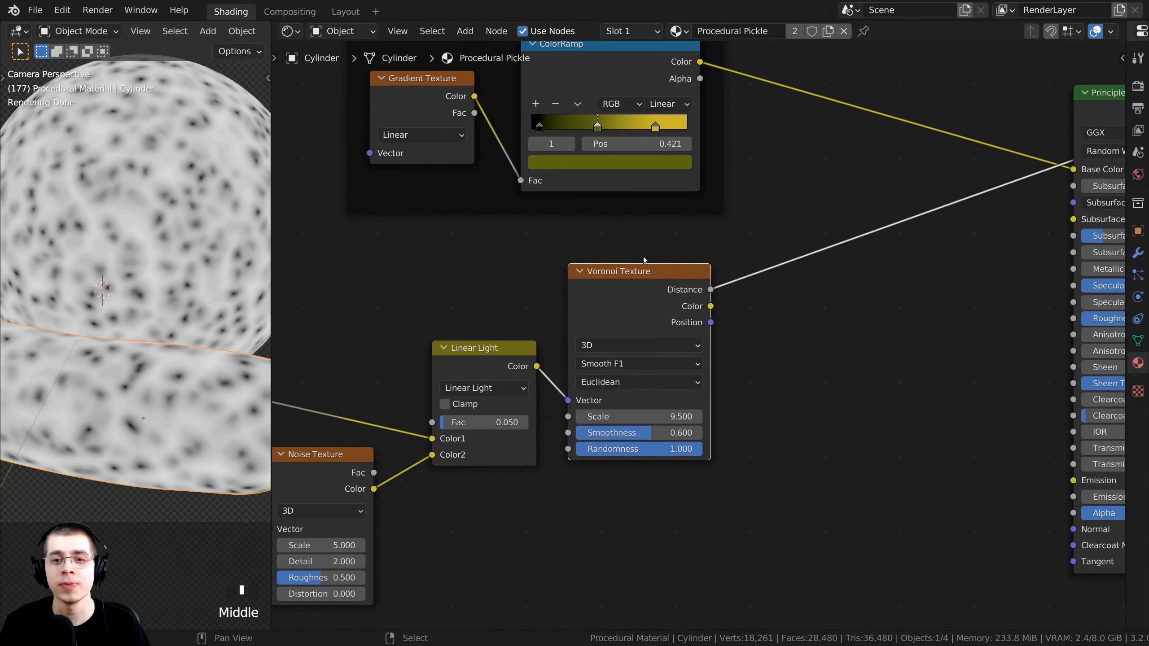
pyautogui.hotkey('shift', 'a')
pyautogui.click(623, 236)
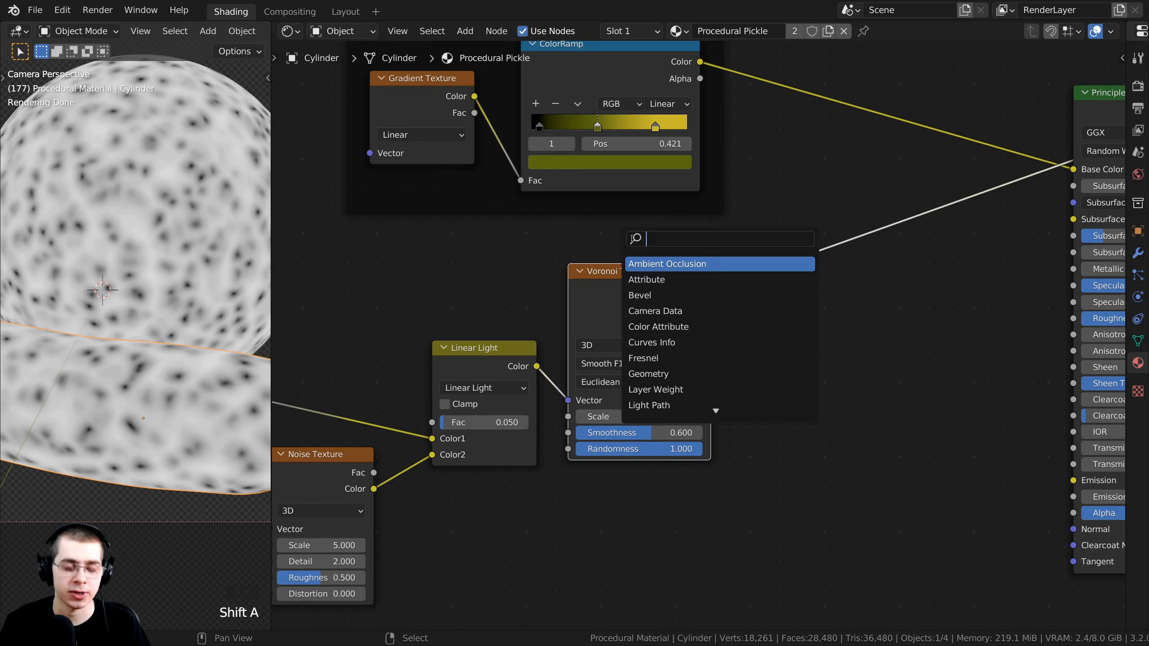
pyautogui.write('col')
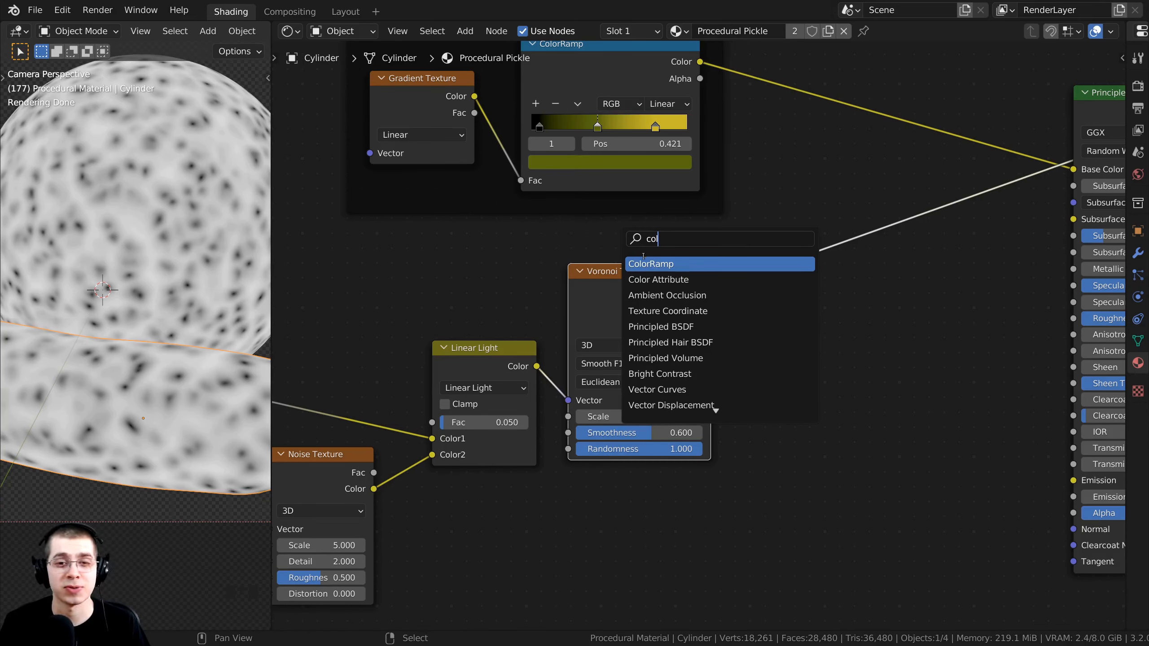
pyautogui.click(653, 265)
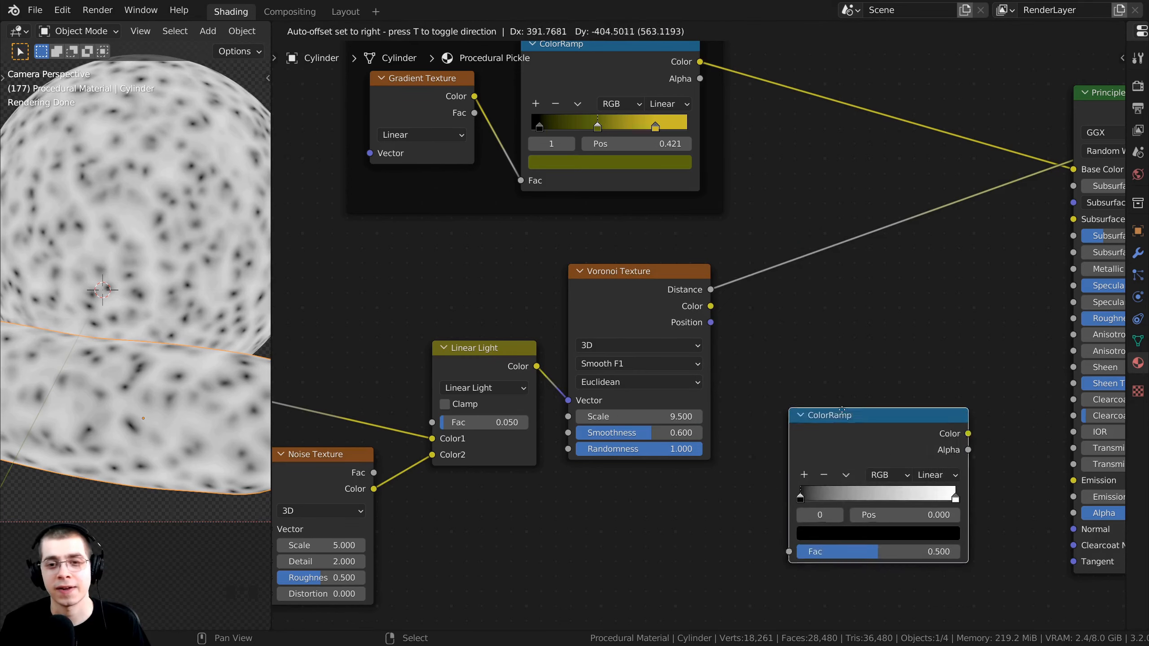
pyautogui.click(787, 233)
pyautogui.moveTo(788, 233); pyautogui.dragTo(759, 245)
pyautogui.moveTo(646, 274); pyautogui.dragTo(643, 274)
pyautogui.moveTo(786, 240); pyautogui.dragTo(767, 254)
# Center the ColorRamp and preview its colour output on the model.
pyautogui.moveTo(618, 279); pyautogui.dragTo(491, 299, button='middle')
pyautogui.scroll(1, 491, 299)
pyautogui.moveTo(677, 279); pyautogui.dragTo(684, 290)
pyautogui.moveTo(672, 295); pyautogui.dragTo(647, 310, button='middle')
pyautogui.keyDown('ctrl'); pyautogui.keyDown('shift'); pyautogui.click(700, 292); pyautogui.keyUp('shift'); pyautogui.keyUp('ctrl')
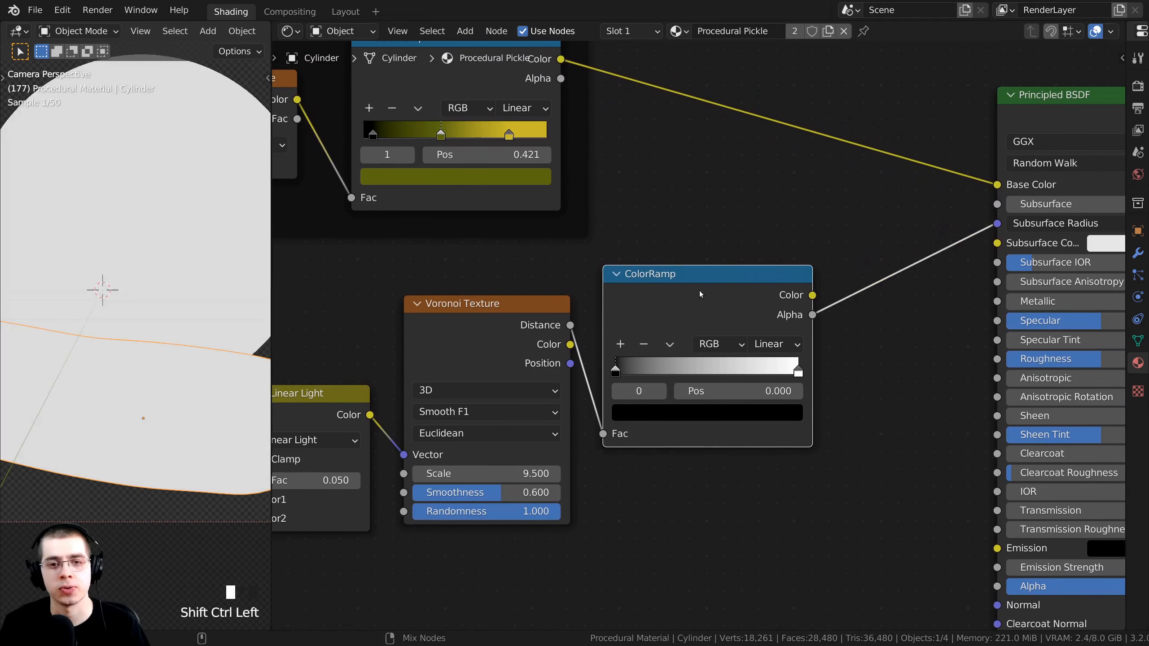
pyautogui.keyDown('ctrl'); pyautogui.keyDown('shift'); pyautogui.click(686, 283); pyautogui.keyUp('shift'); pyautogui.keyUp('ctrl')
# Drag the ramp's white stop inward to position 0.504.
pyautogui.scroll(4, 640, 289)
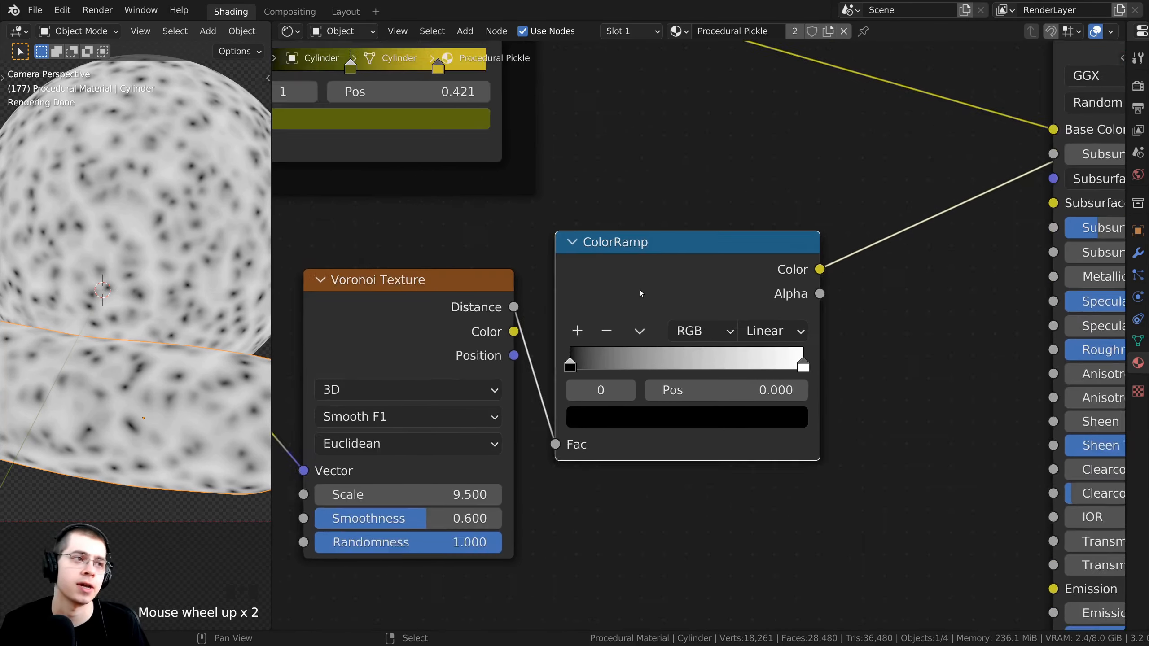
pyautogui.moveTo(803, 365); pyautogui.dragTo(853, 340, button='middle')
pyautogui.moveTo(853, 341); pyautogui.dragTo(700, 335)
pyautogui.keyDown('shift'); pyautogui.moveTo(149, 227); pyautogui.dragTo(114, 386, button='middle'); pyautogui.keyUp('shift')
pyautogui.scroll(4, 155, 262)
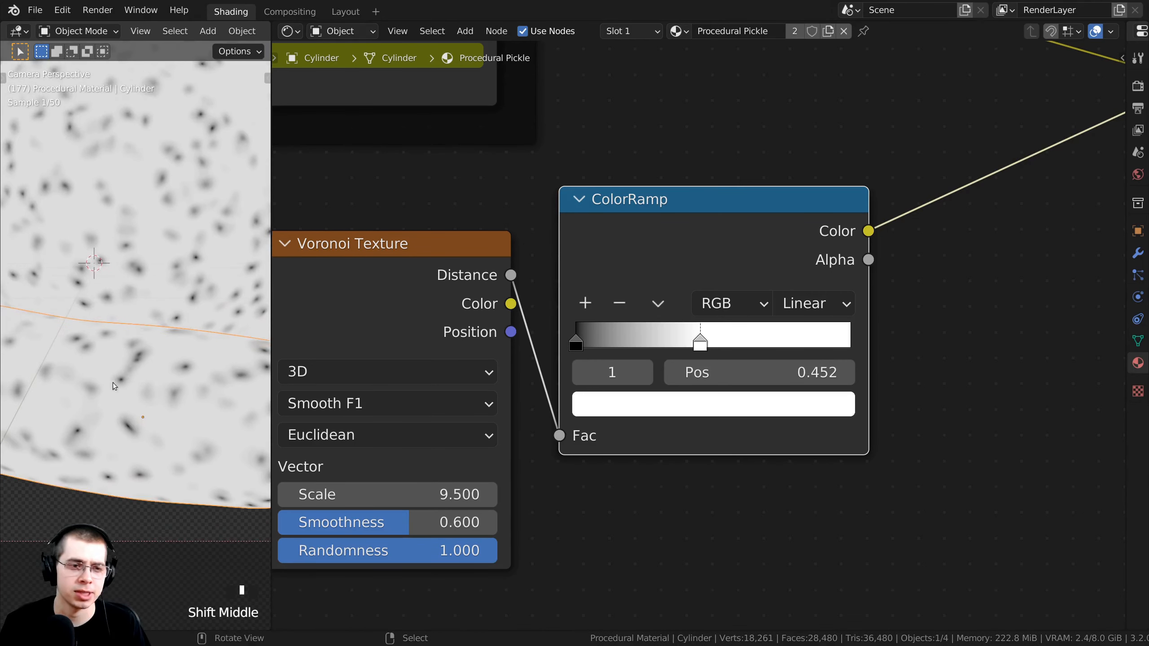
pyautogui.moveTo(271, 308); pyautogui.dragTo(300, 308)
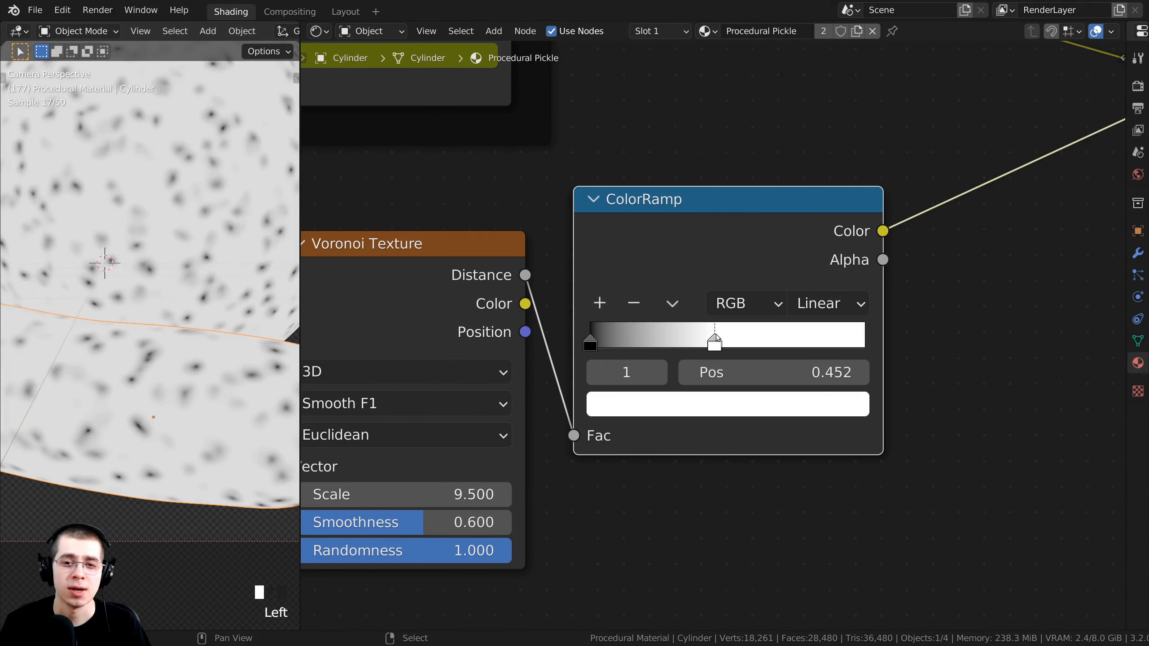
pyautogui.moveTo(716, 339)
pyautogui.mouseDown()
pyautogui.moveTo(900, 330)
pyautogui.moveTo(718, 337)
pyautogui.moveTo(729, 335)
pyautogui.mouseUp()
# Pan the node editor to show both ramps and the Principled BSDF.
pyautogui.moveTo(544, 381); pyautogui.dragTo(538, 415, button='middle')
pyautogui.scroll(-1, 588, 362)
pyautogui.scroll(1, 643, 313)
pyautogui.moveTo(656, 298); pyautogui.dragTo(656, 287)
pyautogui.scroll(-4, 641, 255)
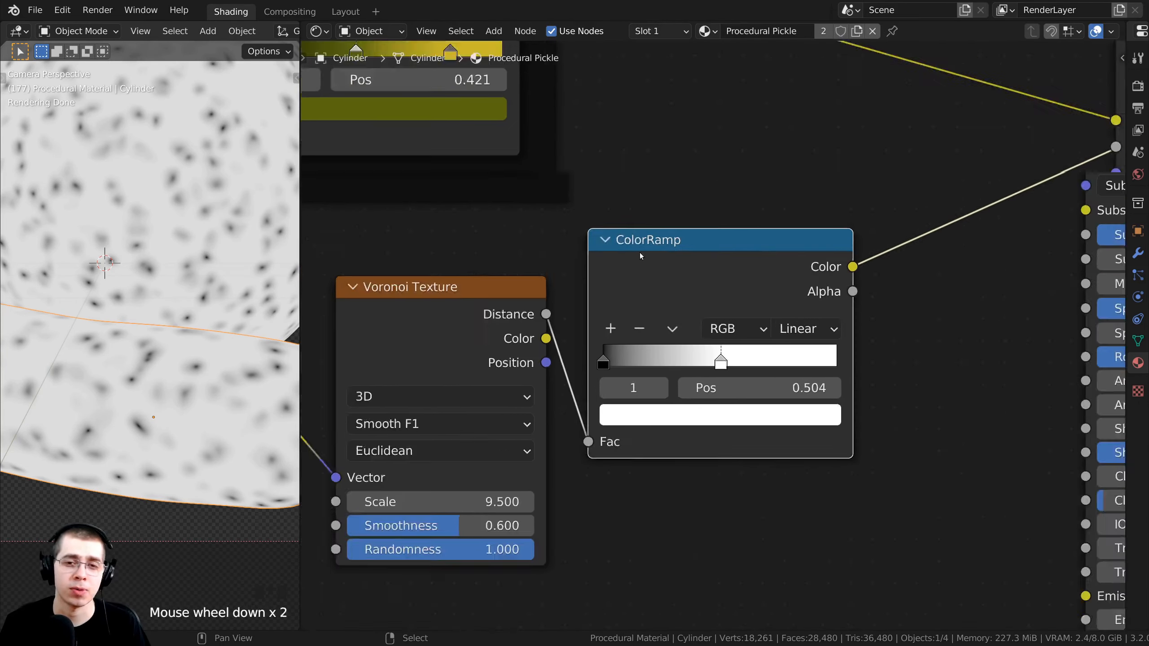
pyautogui.moveTo(683, 355); pyautogui.dragTo(691, 401, button='middle')
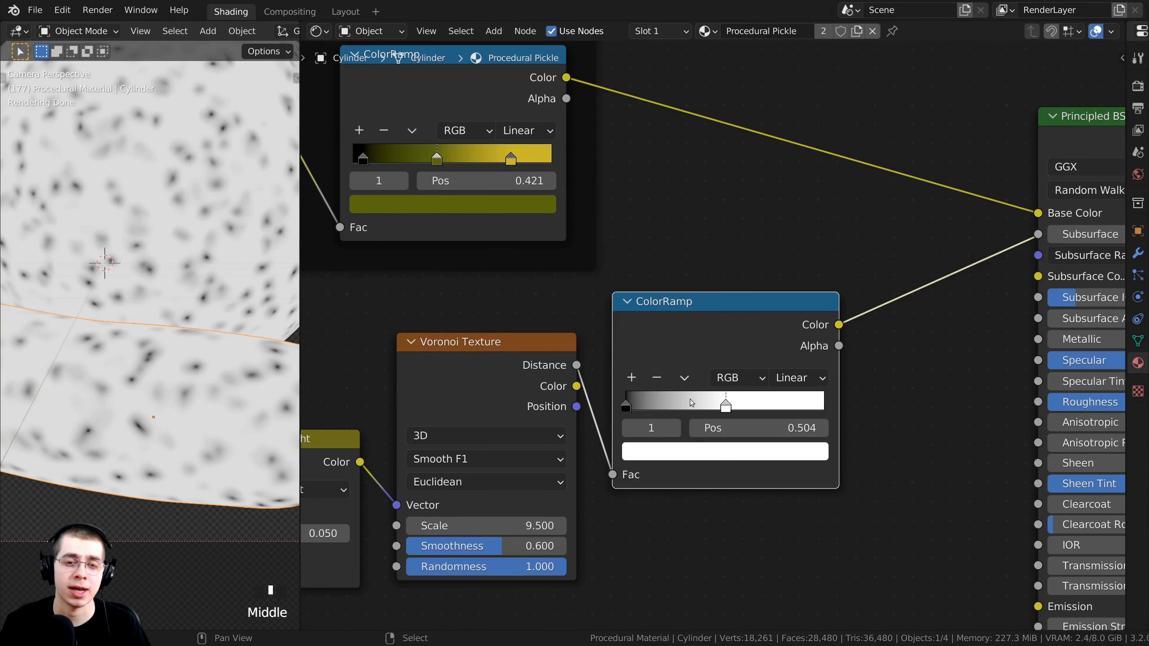
# Set the dot ramp's white stop colour to olive yellow 555B15.
pyautogui.click(704, 452)
pyautogui.moveTo(702, 251); pyautogui.dragTo(655, 247)
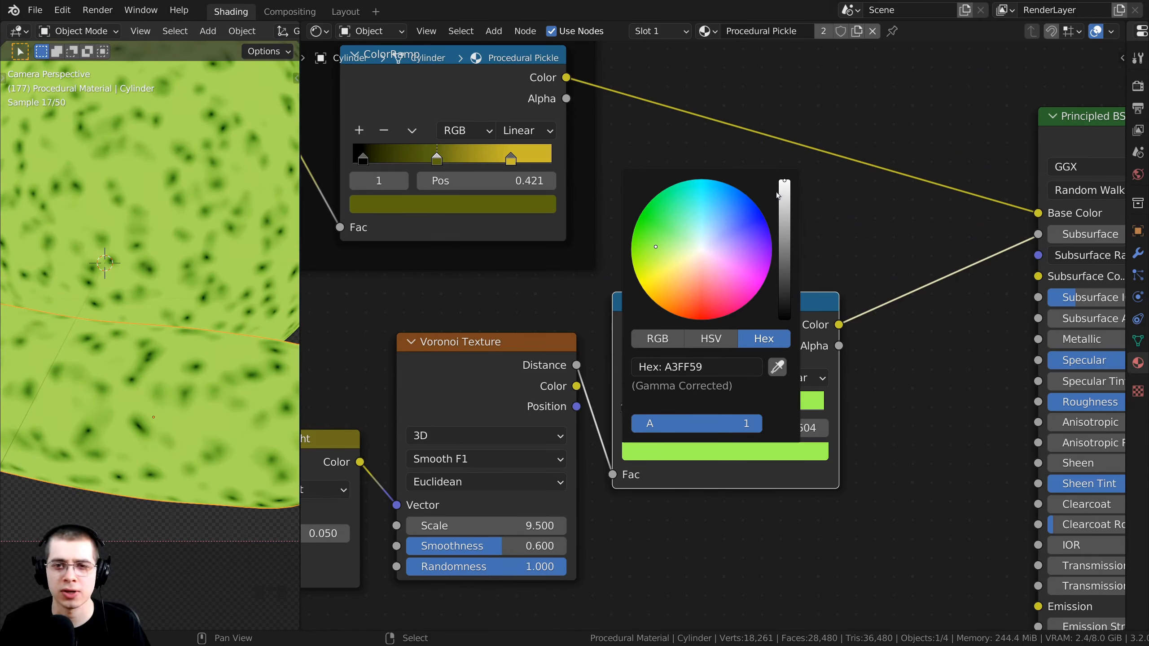
pyautogui.moveTo(779, 196); pyautogui.dragTo(784, 262)
pyautogui.moveTo(657, 249); pyautogui.dragTo(666, 248)
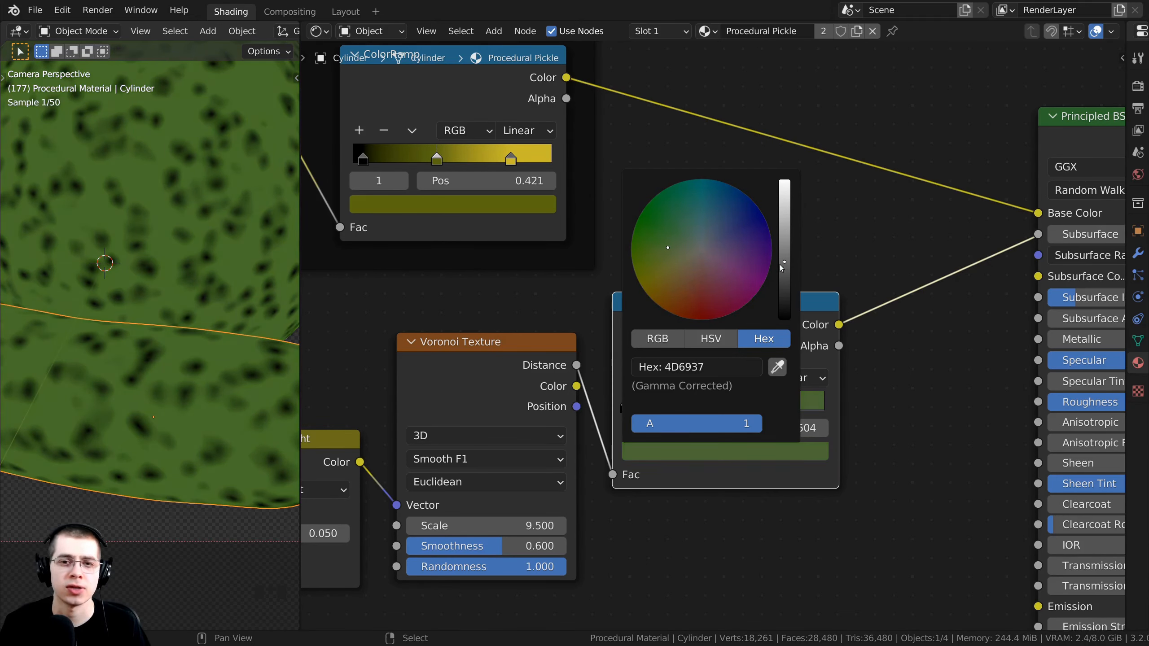
pyautogui.moveTo(781, 268); pyautogui.dragTo(785, 273)
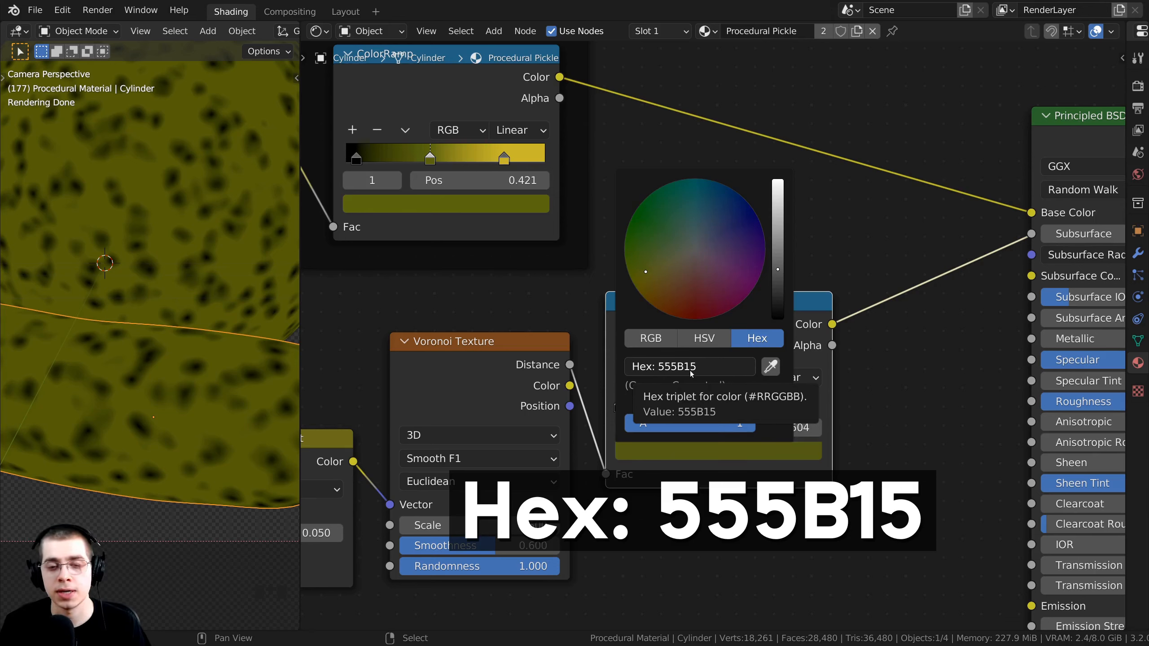
# Frame the whole node tree and box-select the Noise, Voronoi and dot ramp nodes.
pyautogui.scroll(-2, 169, 183)
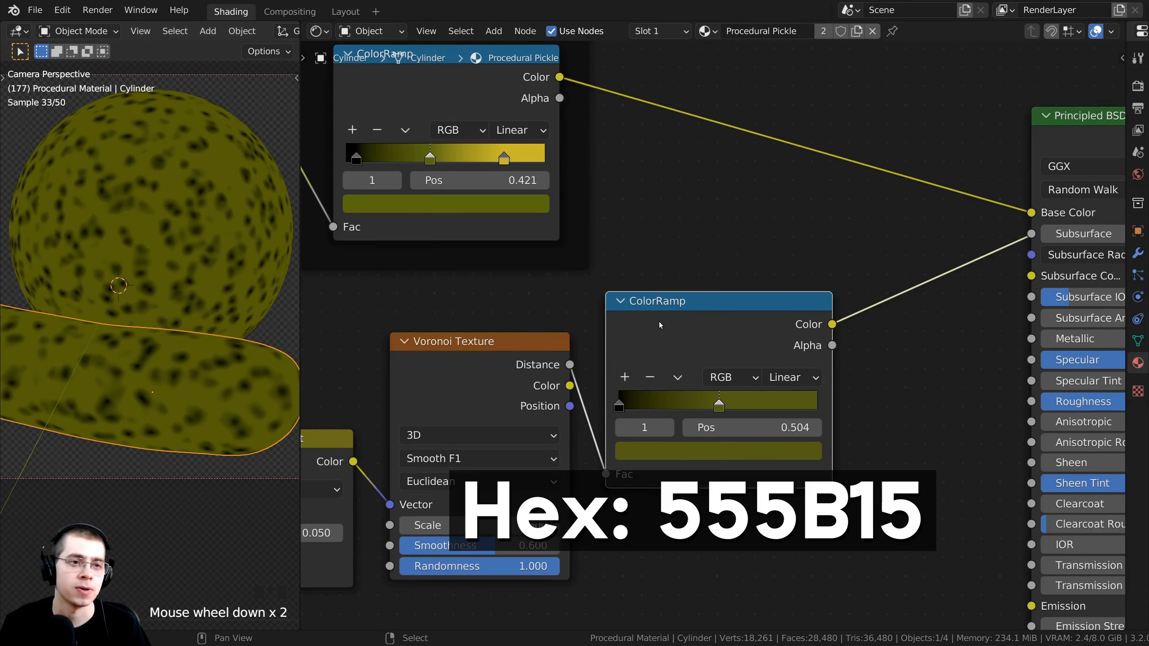
pyautogui.scroll(-1, 679, 321)
pyautogui.moveTo(700, 304); pyautogui.dragTo(700, 300)
pyautogui.scroll(-3, 695, 292)
pyautogui.moveTo(694, 290); pyautogui.dragTo(665, 323, button='middle')
pyautogui.scroll(-3, 638, 326)
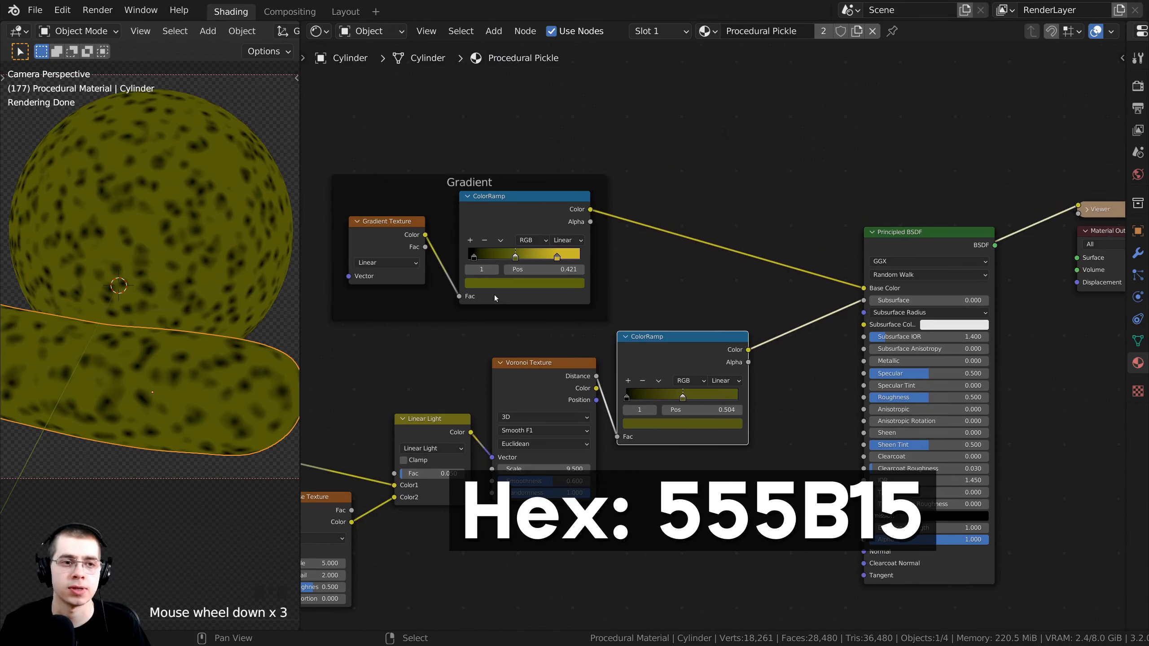
pyautogui.moveTo(494, 295); pyautogui.dragTo(643, 413, button='middle')
pyautogui.moveTo(643, 413); pyautogui.dragTo(776, 333, button='middle')
pyautogui.scroll(1, 670, 278)
pyautogui.scroll(1, 783, 267)
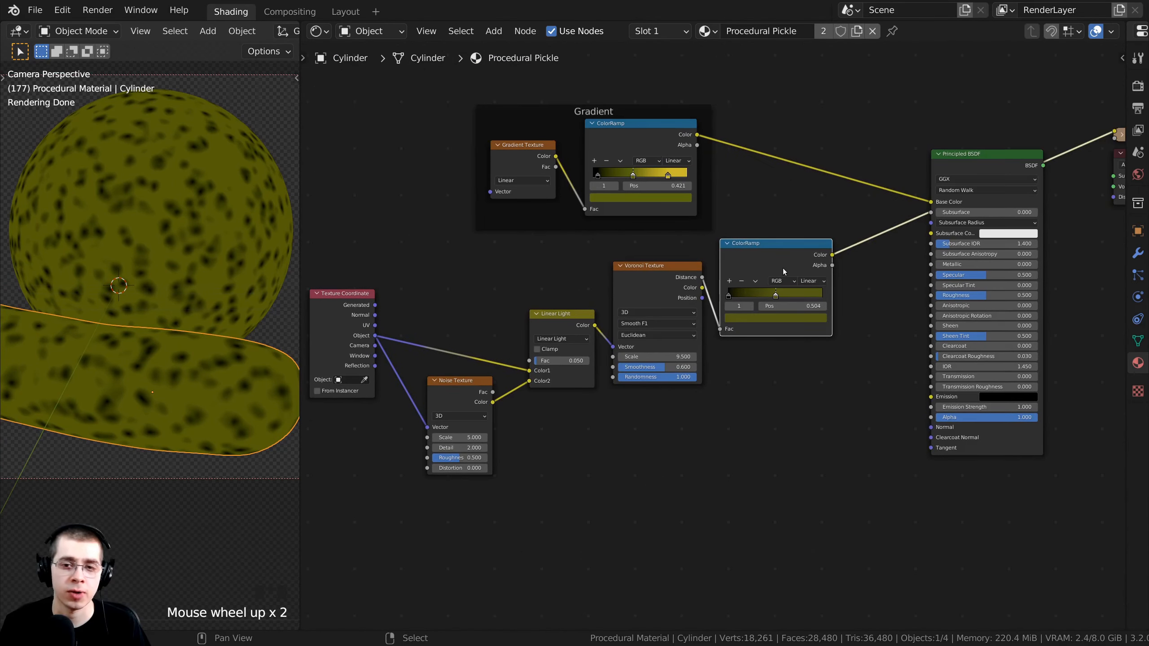
pyautogui.moveTo(783, 267); pyautogui.dragTo(860, 259, button='middle')
pyautogui.press('b')
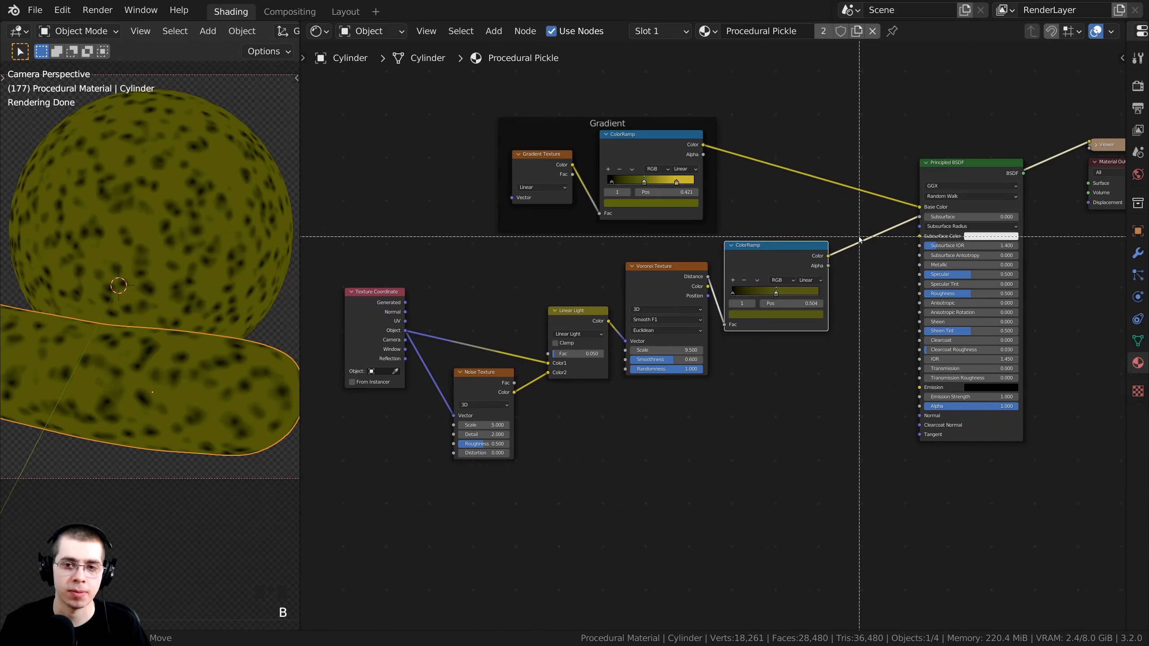
pyautogui.moveTo(852, 250); pyautogui.dragTo(484, 411)
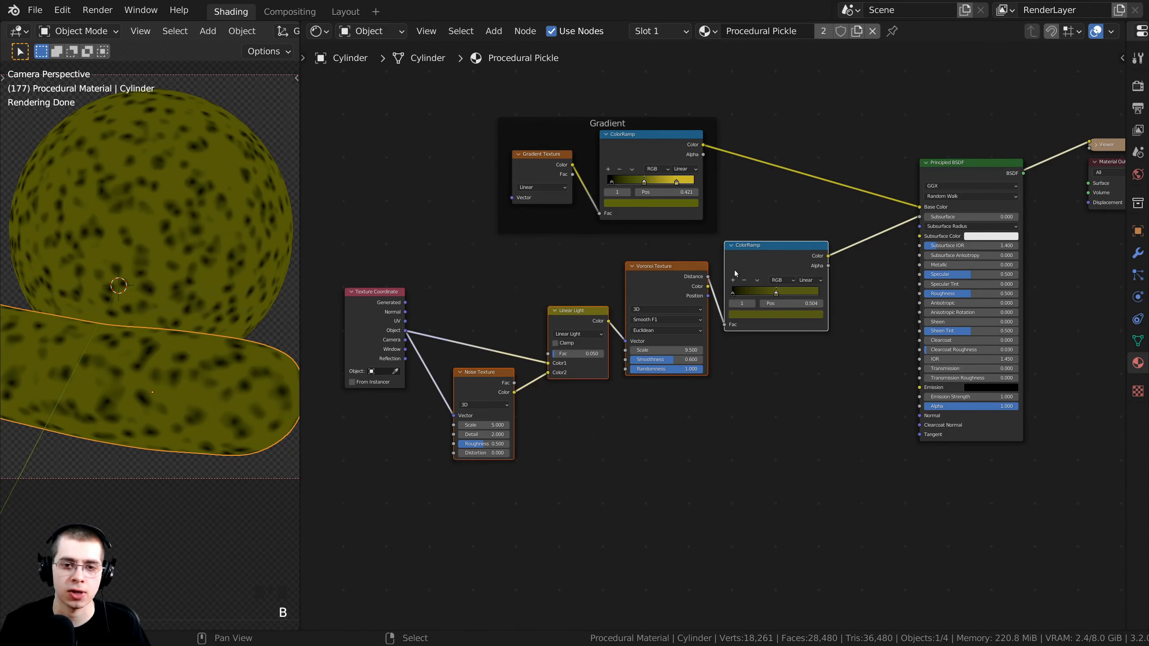
pyautogui.moveTo(638, 311); pyautogui.dragTo(585, 298, button='middle')
# Wrap the selected noise, Voronoi and dot ramp nodes in a new frame below Gradient.
pyautogui.hotkey('ctrl', 'j')
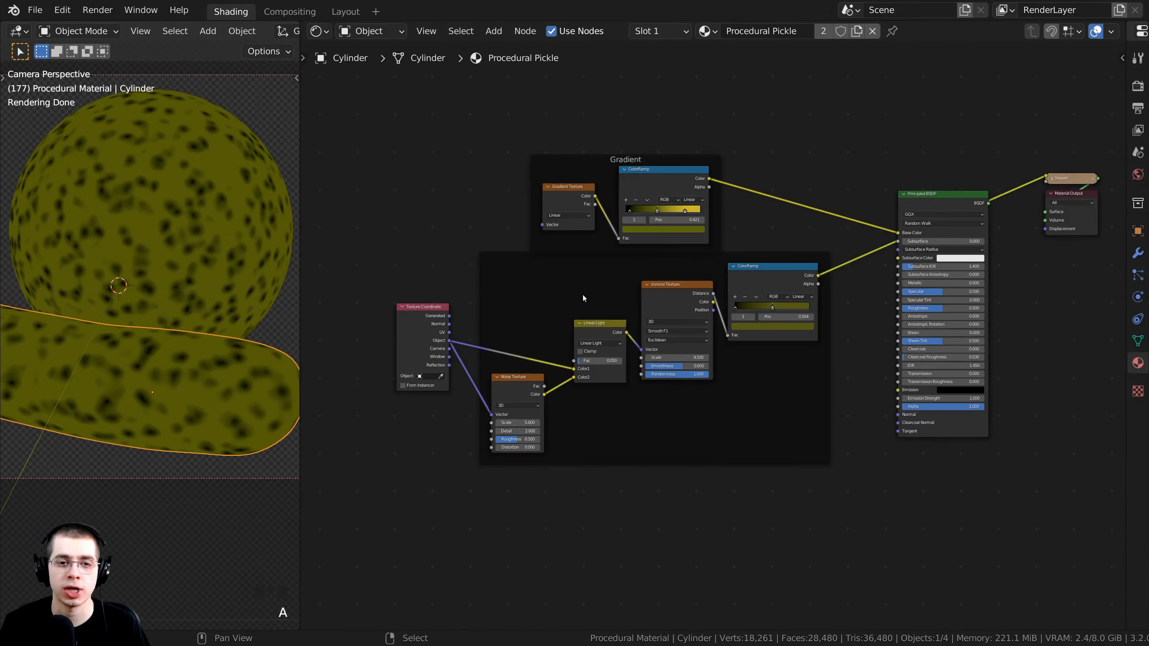
pyautogui.scroll(5, 745, 336)
pyautogui.moveTo(397, 227); pyautogui.dragTo(401, 249)
pyautogui.scroll(-2, 340, 317)
pyautogui.moveTo(338, 323); pyautogui.dragTo(524, 349, button='middle')
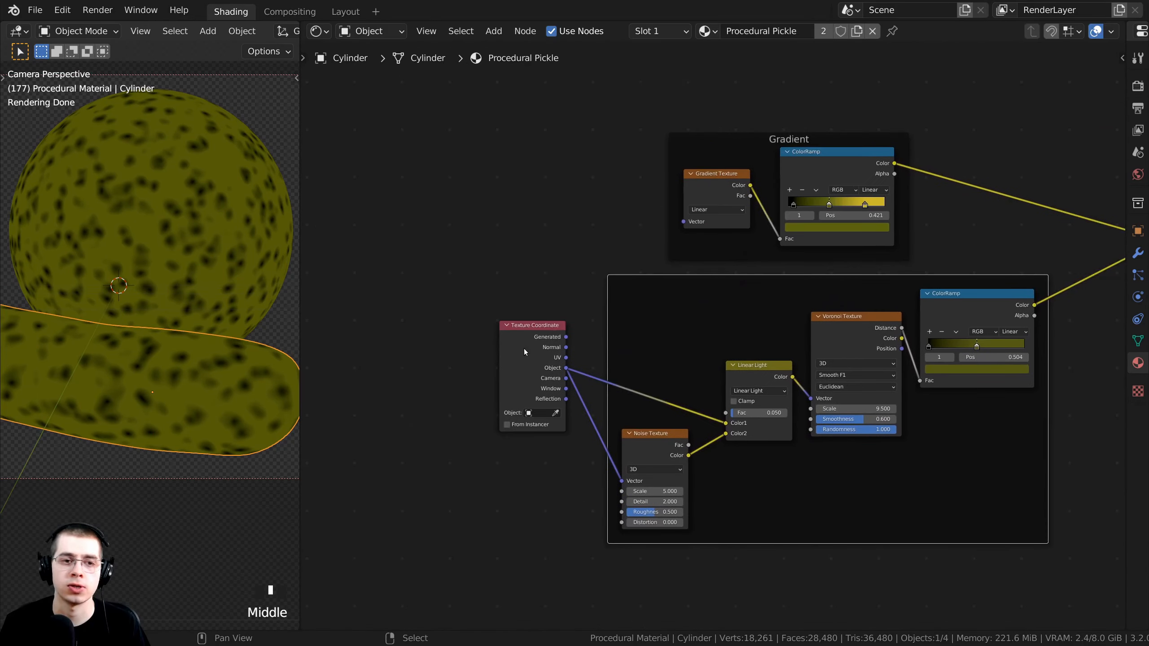
pyautogui.moveTo(524, 353); pyautogui.dragTo(457, 223)
# Arrange the Noise, Voronoi and ColorRamp nodes inside the frame and label it 'Dots'.
pyautogui.moveTo(638, 404); pyautogui.dragTo(608, 413, button='middle')
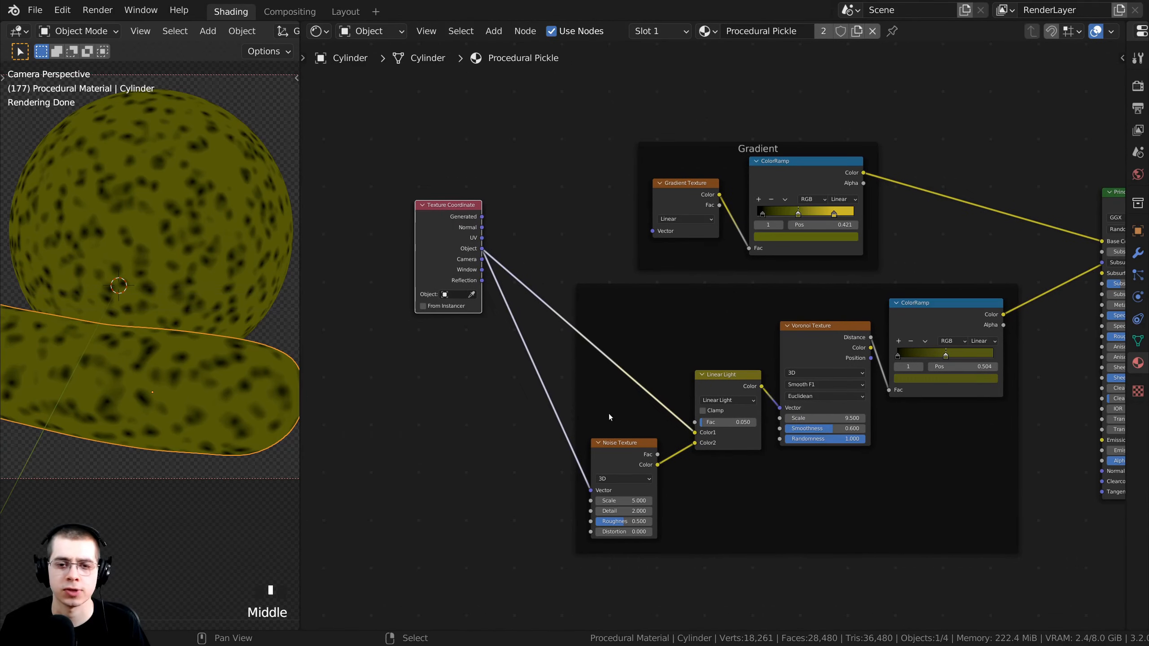
pyautogui.scroll(1, 620, 430)
pyautogui.moveTo(621, 455); pyautogui.dragTo(625, 417)
pyautogui.moveTo(821, 339); pyautogui.dragTo(821, 372)
pyautogui.moveTo(924, 312); pyautogui.dragTo(919, 366)
pyautogui.moveTo(799, 340); pyautogui.dragTo(759, 274)
pyautogui.moveTo(763, 277); pyautogui.dragTo(718, 284, button='middle')
pyautogui.scroll(3, 717, 284)
pyautogui.moveTo(715, 285); pyautogui.dragTo(709, 289)
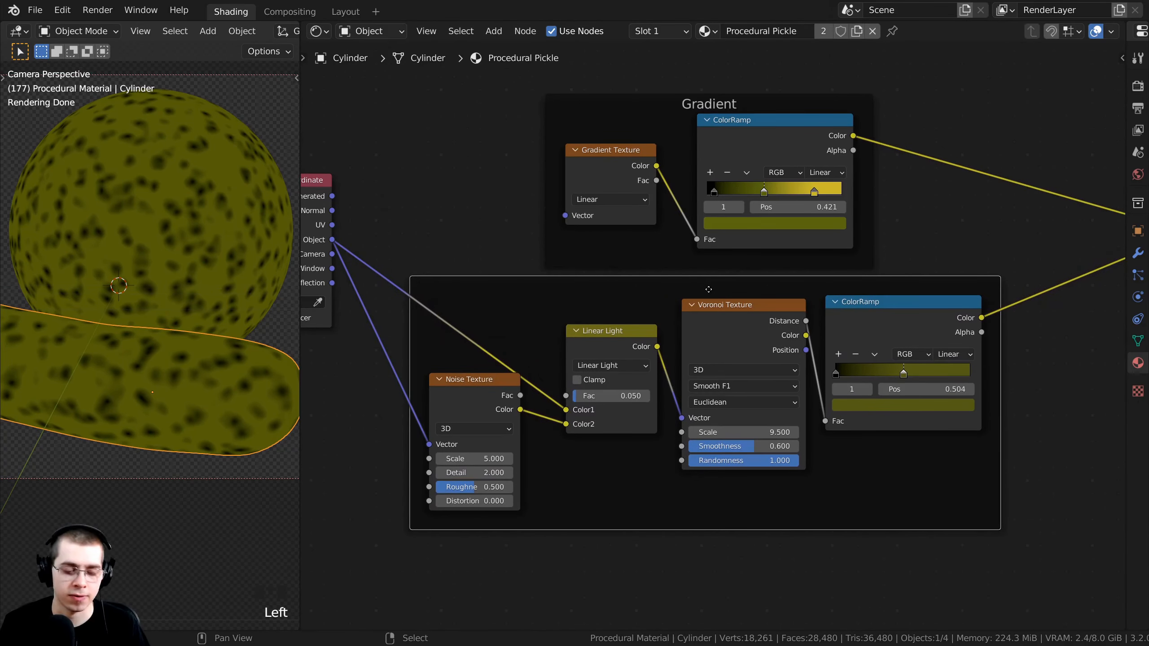
pyautogui.press('F2')
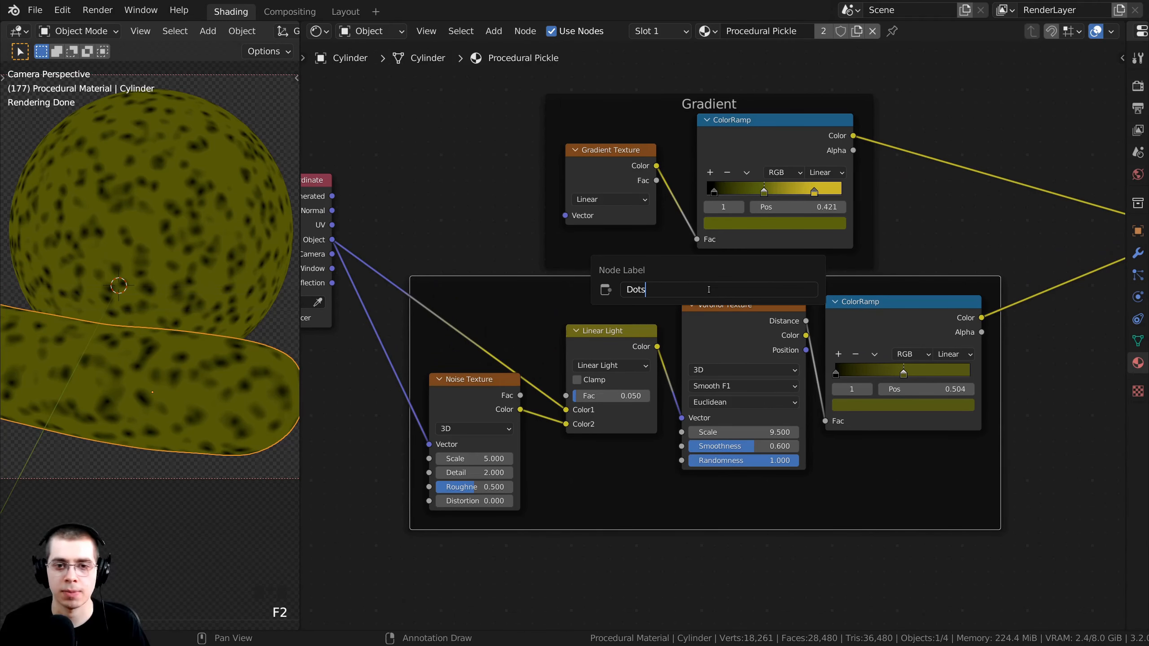
pyautogui.press('Return')
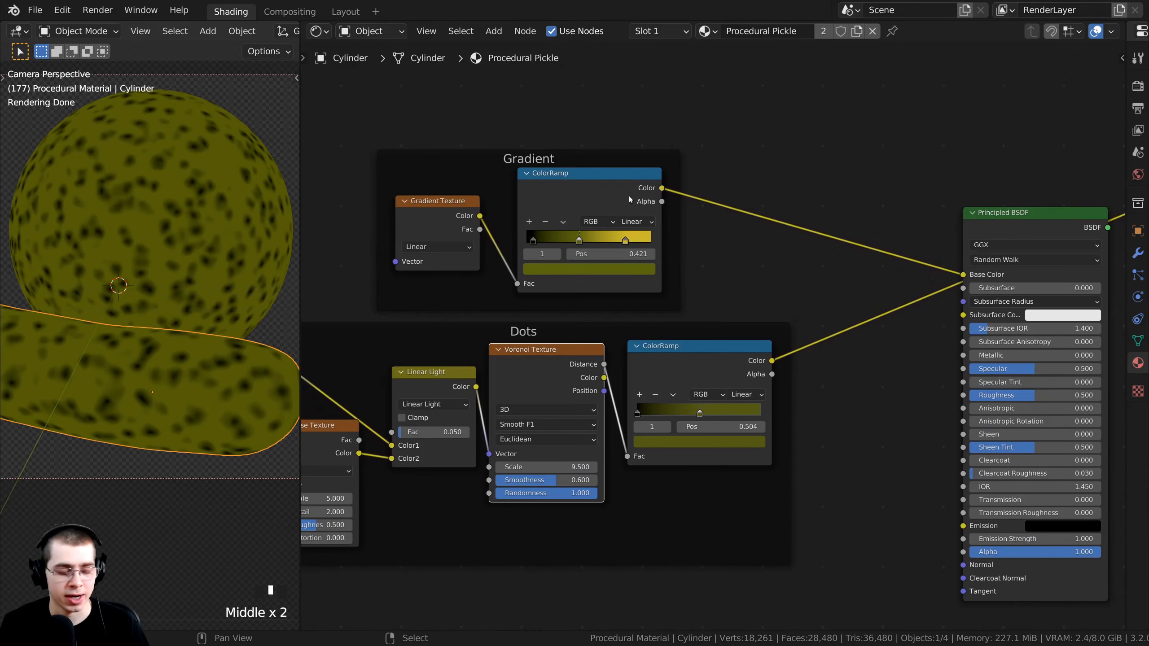
# Preview the Gradient ramp and the Dots ramp alternately on the pickle.
pyautogui.keyDown('ctrl'); pyautogui.keyDown('shift'); pyautogui.click(595, 183); pyautogui.keyUp('shift'); pyautogui.keyUp('ctrl')
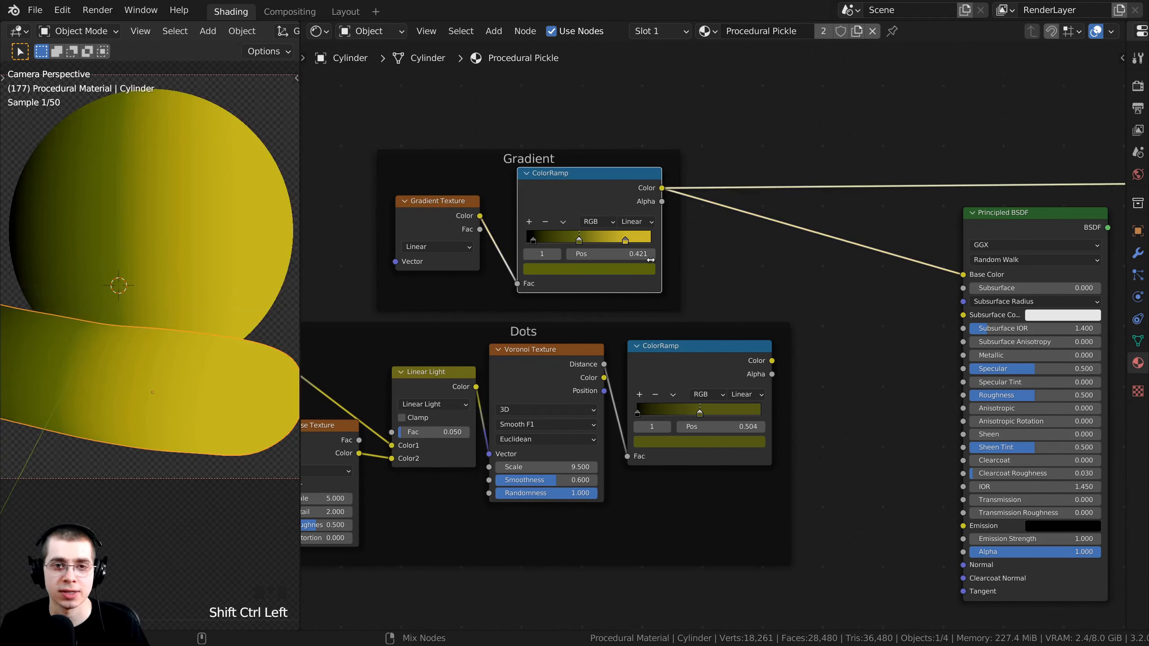
pyautogui.keyDown('ctrl'); pyautogui.keyDown('shift'); pyautogui.click(596, 188); pyautogui.keyUp('shift'); pyautogui.keyUp('ctrl')
pyautogui.keyDown('ctrl'); pyautogui.keyDown('shift'); pyautogui.click(595, 191); pyautogui.keyUp('shift'); pyautogui.keyUp('ctrl')
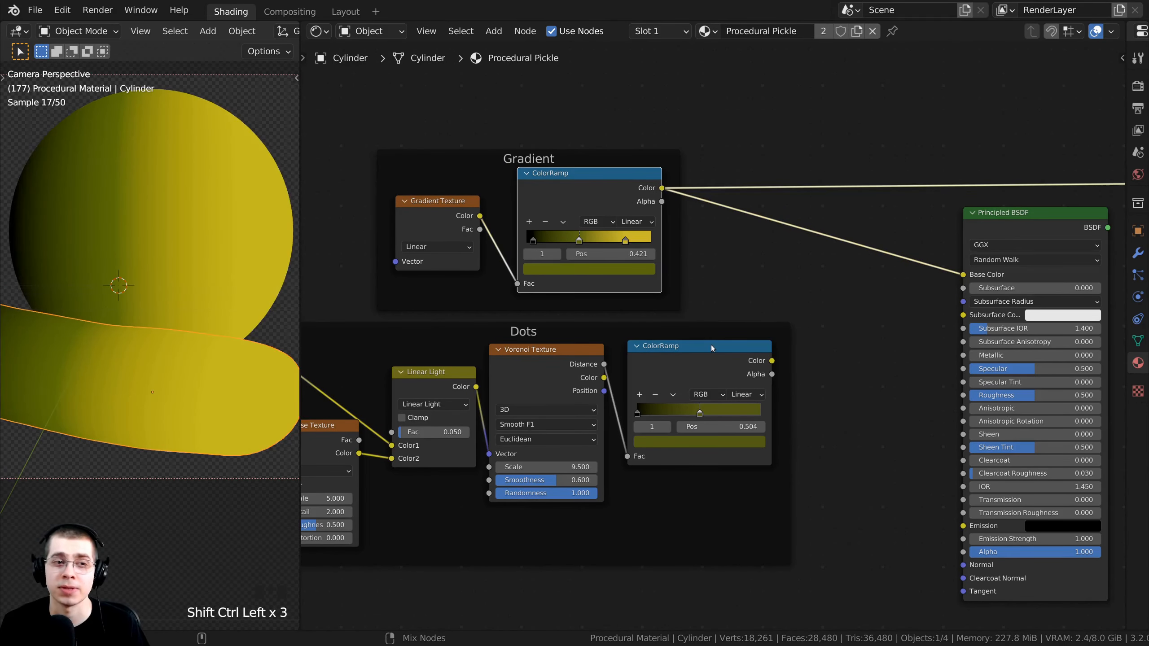
pyautogui.keyDown('ctrl'); pyautogui.keyDown('shift'); pyautogui.click(696, 343); pyautogui.keyUp('shift'); pyautogui.keyUp('ctrl')
pyautogui.keyDown('ctrl'); pyautogui.keyDown('shift'); pyautogui.click(580, 199); pyautogui.keyUp('shift'); pyautogui.keyUp('ctrl')
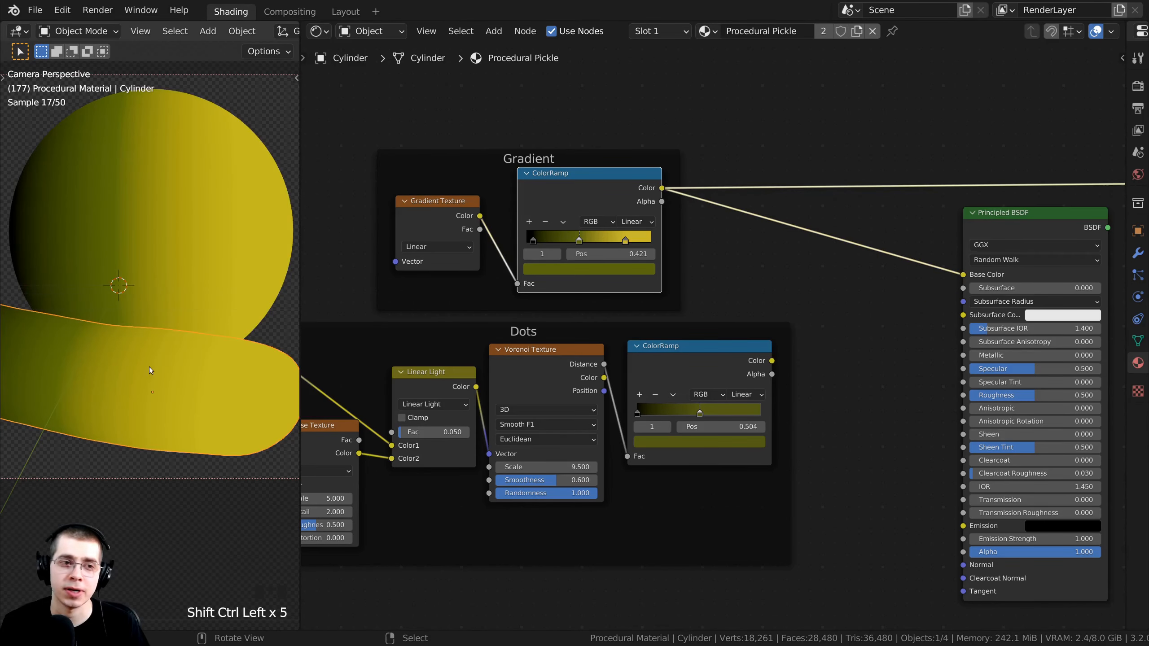
pyautogui.moveTo(673, 358); pyautogui.dragTo(662, 362, button='middle')
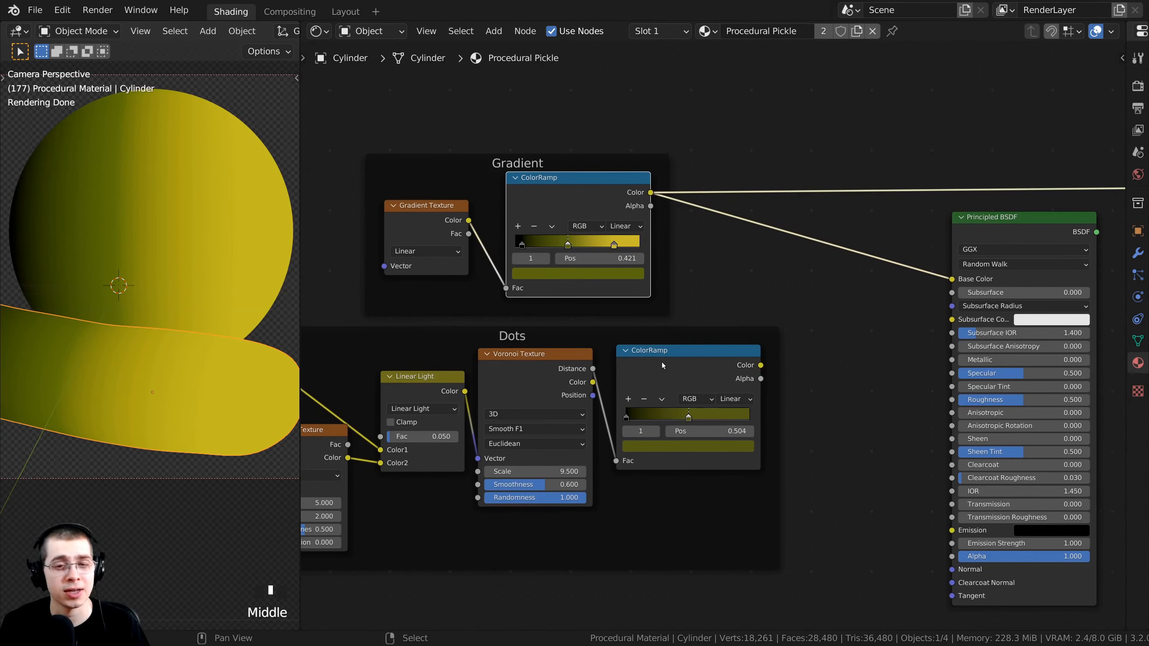
pyautogui.keyDown('ctrl'); pyautogui.keyDown('shift'); pyautogui.click(672, 368); pyautogui.keyUp('shift'); pyautogui.keyUp('ctrl')
pyautogui.moveTo(583, 189); pyautogui.dragTo(560, 201, button='middle')
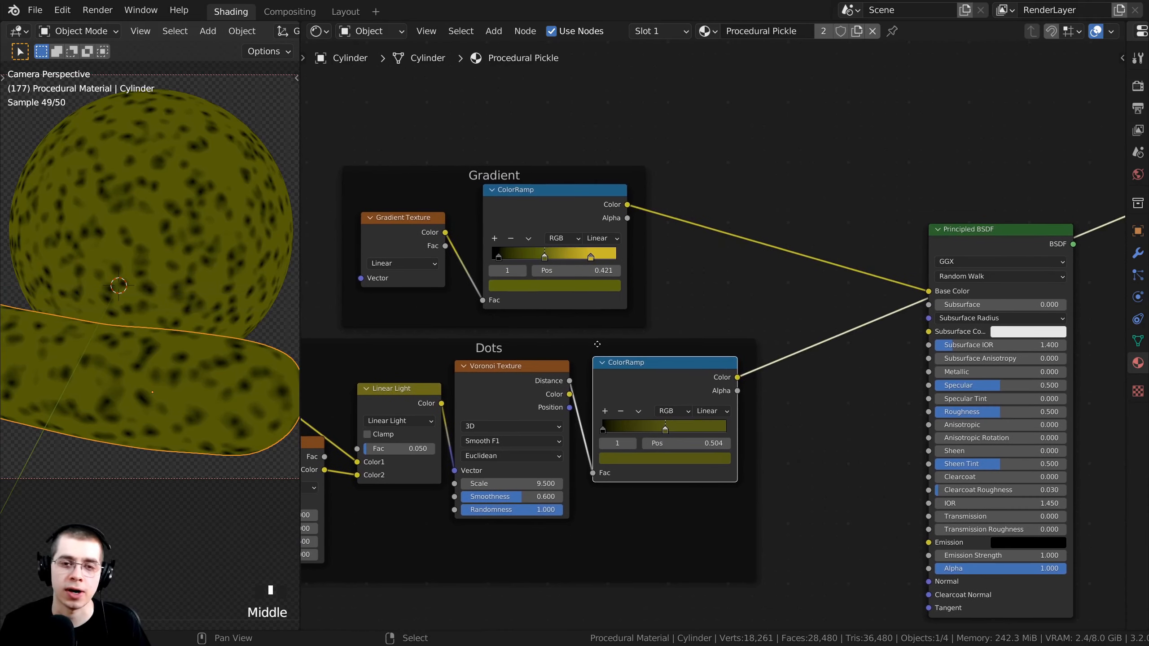
# Select the Gradient color ramp together with the Dots color ramp.
pyautogui.click(549, 196)
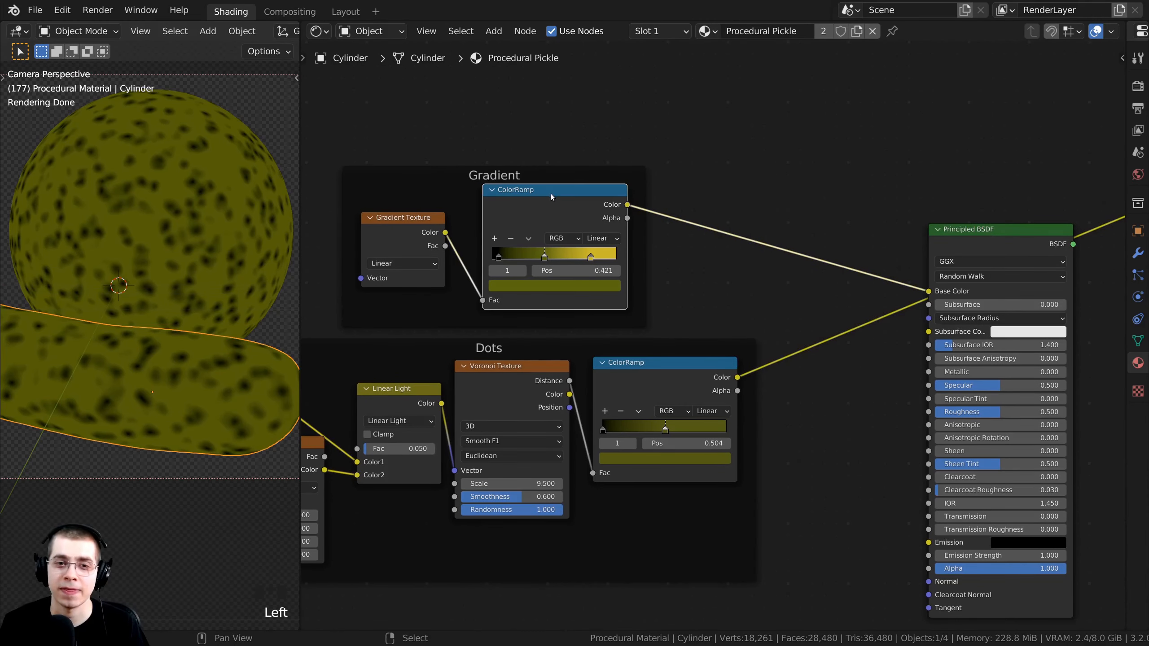
pyautogui.keyDown('shift'); pyautogui.click(664, 380); pyautogui.keyUp('shift')
pyautogui.moveTo(655, 353); pyautogui.dragTo(645, 359, button='middle')
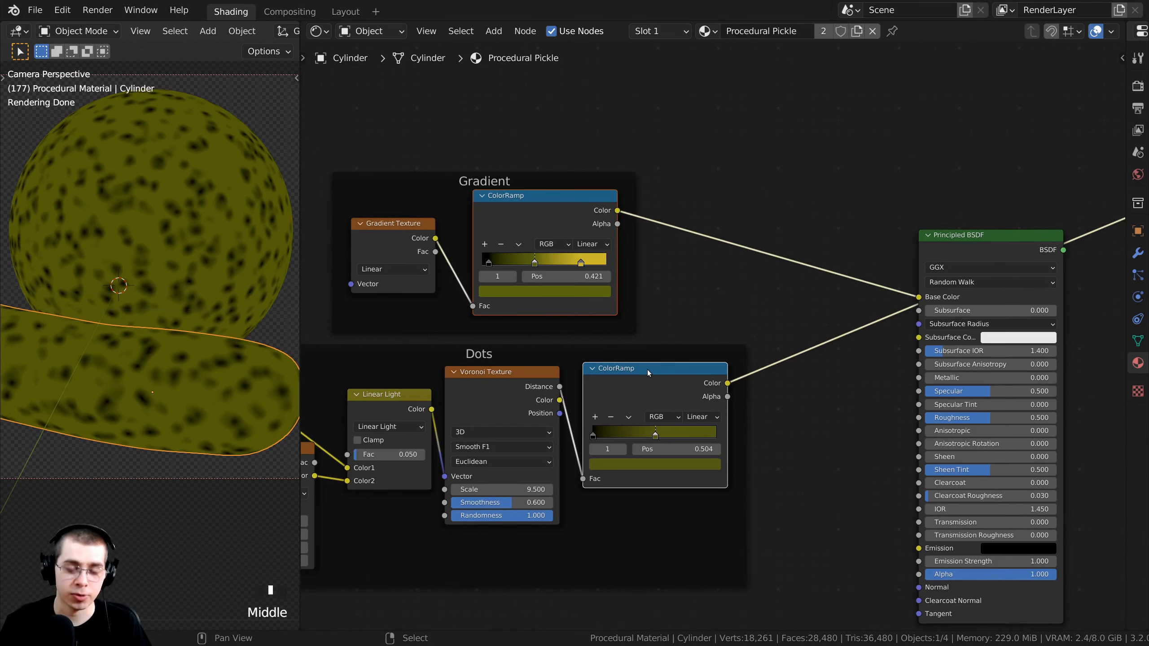
# Join the Gradient and Dots ramps with a new Mix node and preview it on the pickle.
pyautogui.hotkey('ctrl', '0')
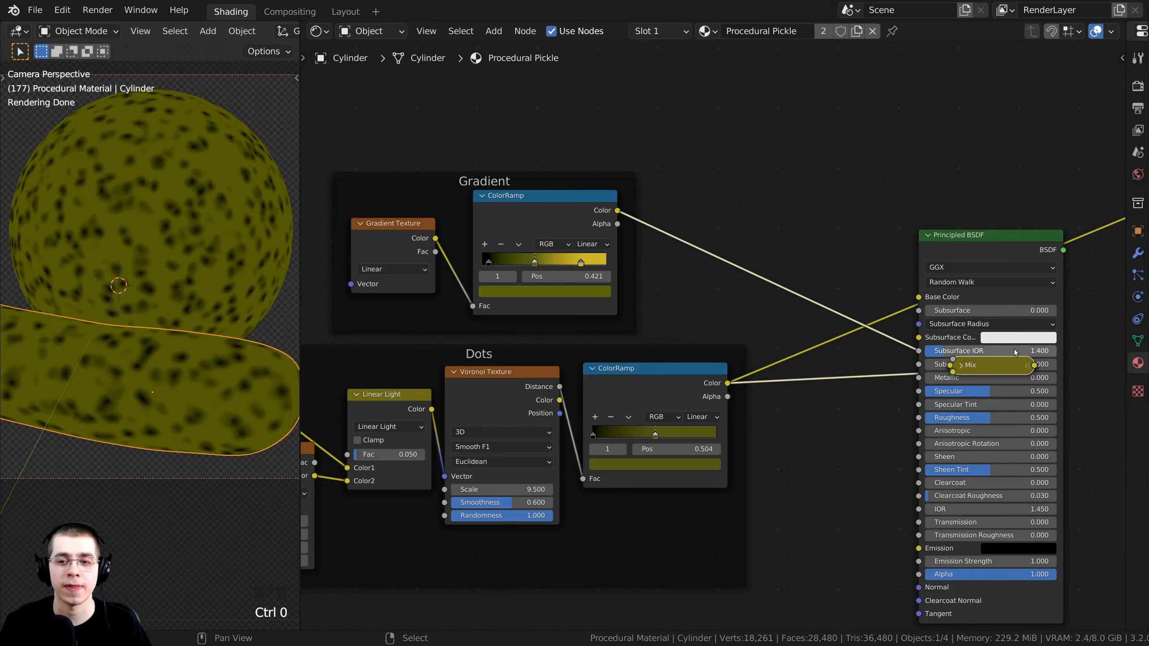
pyautogui.moveTo(987, 368); pyautogui.dragTo(819, 290)
pyautogui.scroll(5, 749, 340)
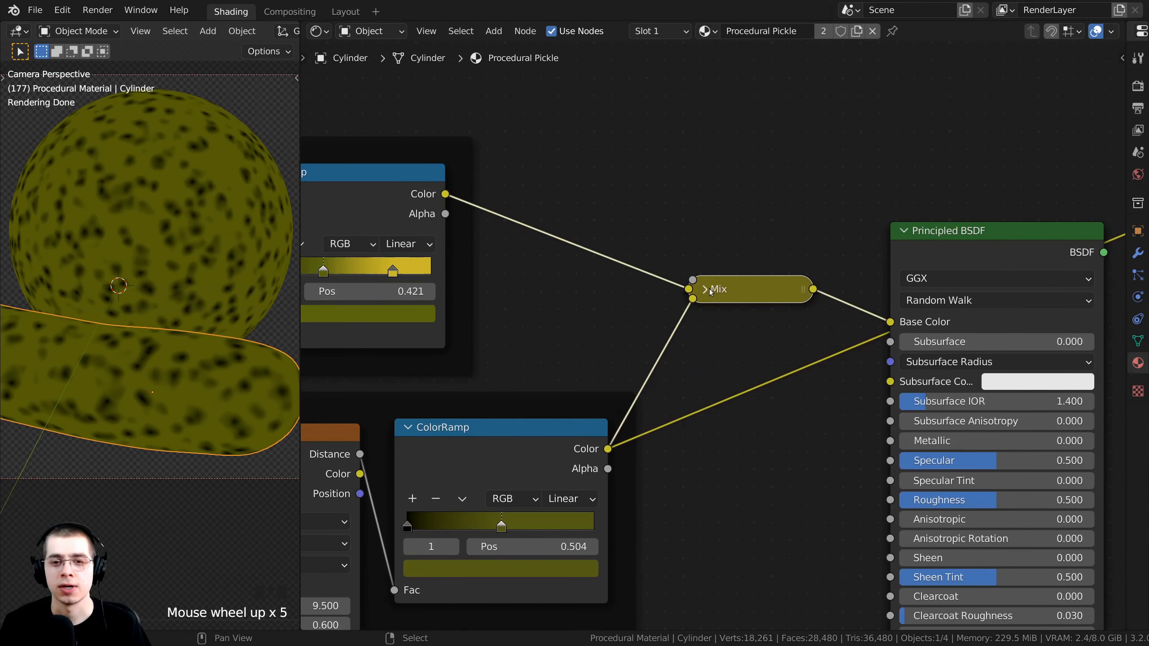
pyautogui.click(773, 378)
pyautogui.click(705, 289)
pyautogui.moveTo(726, 290); pyautogui.dragTo(667, 220)
pyautogui.scroll(-4, 713, 328)
pyautogui.moveTo(904, 269); pyautogui.dragTo(808, 285, button='middle')
pyautogui.scroll(2, 660, 285)
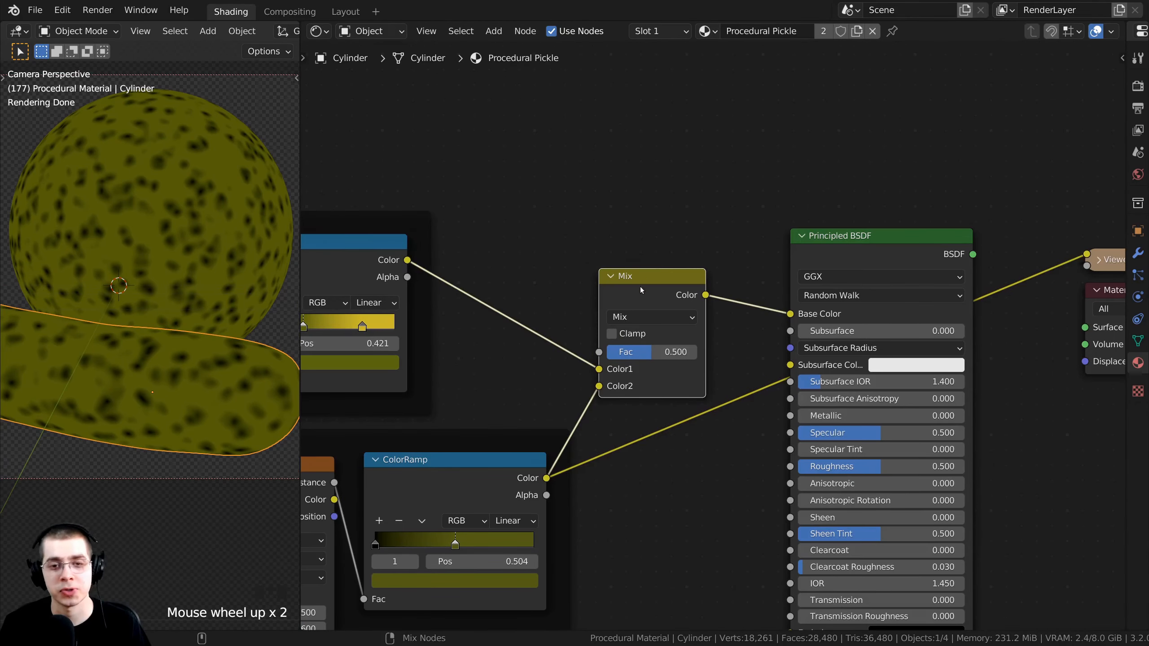
pyautogui.keyDown('ctrl'); pyautogui.keyDown('shift'); pyautogui.click(641, 286); pyautogui.keyUp('shift'); pyautogui.keyUp('ctrl')
# Set the Mix node's factor to 0.700.
pyautogui.scroll(3, 751, 403)
pyautogui.scroll(-2, 655, 326)
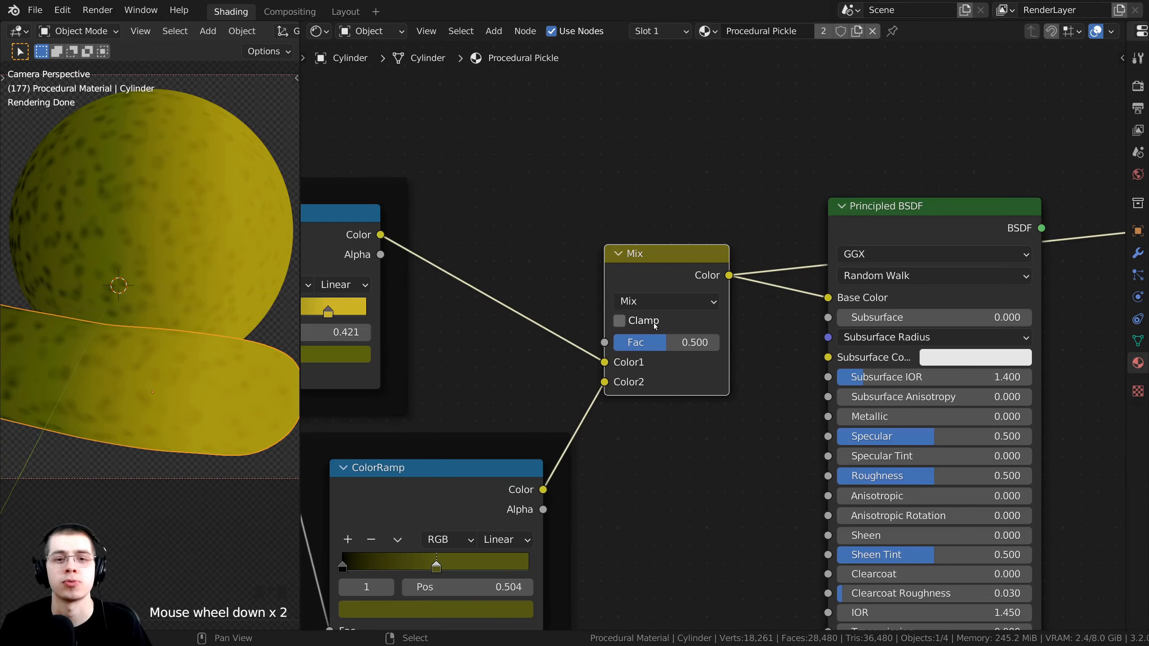
pyautogui.scroll(2, 660, 335)
pyautogui.moveTo(660, 335)
pyautogui.mouseDown()
pyautogui.moveTo(688, 344)
pyautogui.moveTo(668, 344)
pyautogui.mouseUp()
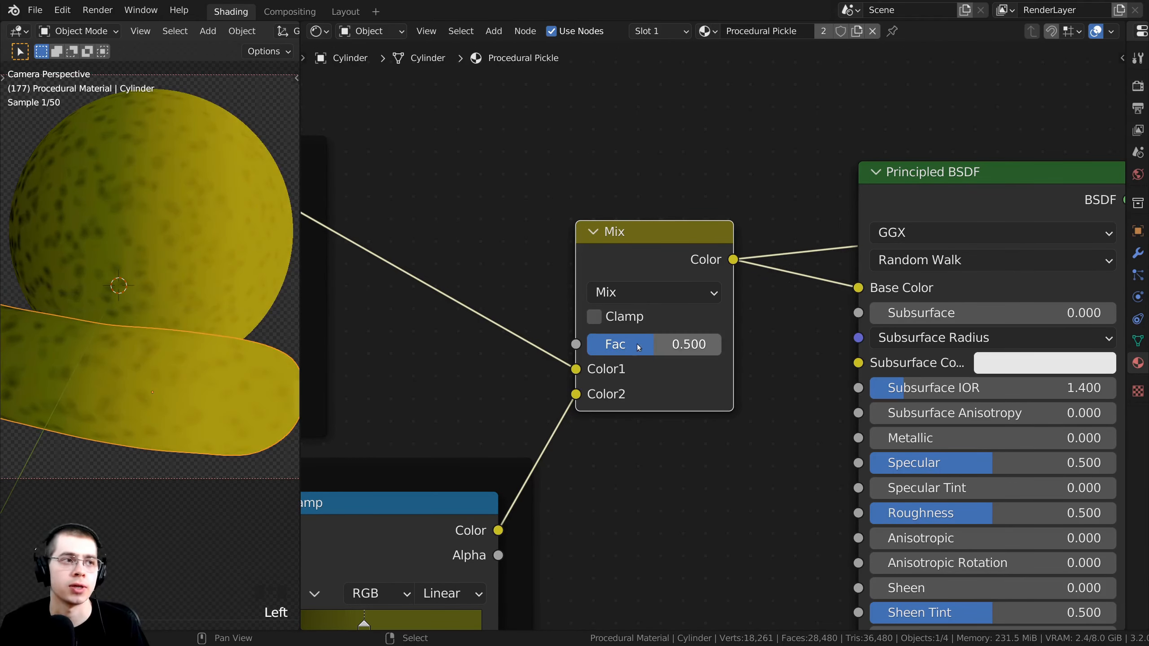
pyautogui.click(668, 344)
pyautogui.write('.7')
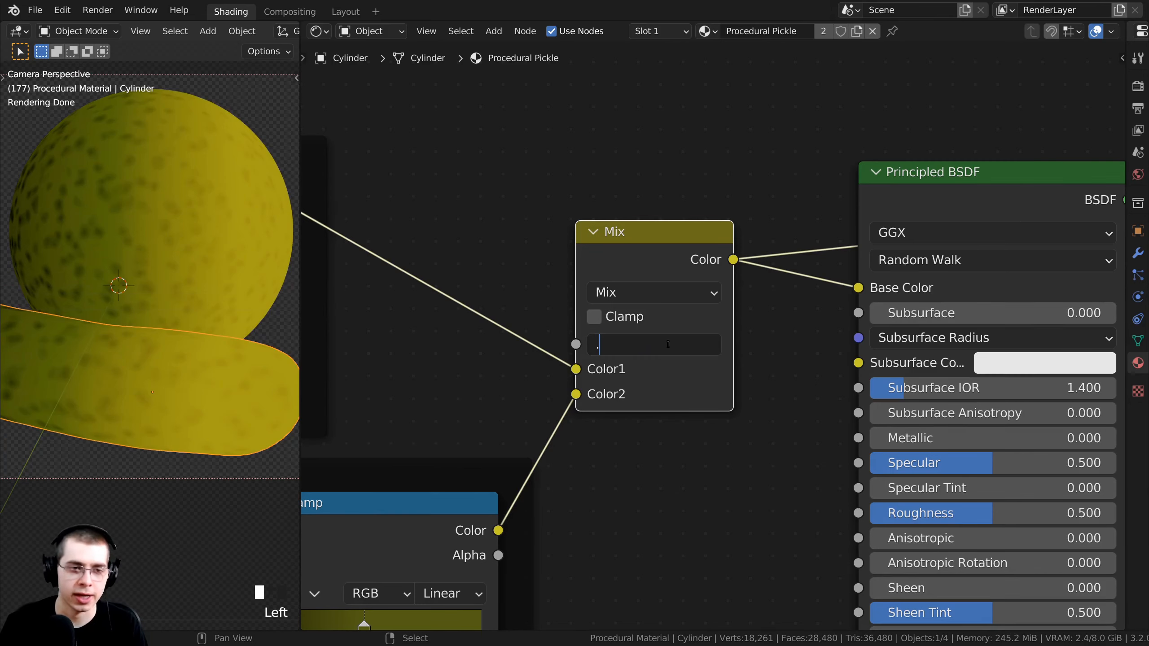
pyautogui.press('Return')
pyautogui.scroll(2, 421, 492)
pyautogui.scroll(-3, 421, 492)
# Connect the Mix output to Base Color and restore the Principled BSDF as the output.
pyautogui.moveTo(386, 525); pyautogui.dragTo(487, 462, button='middle')
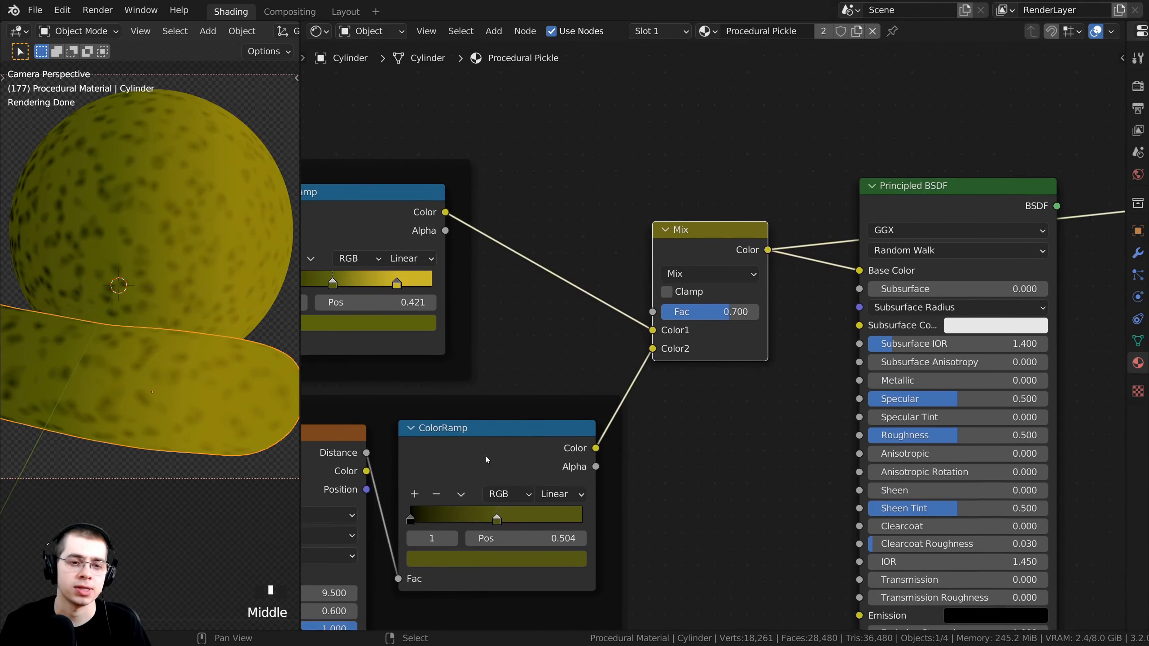
pyautogui.keyDown('shift'); pyautogui.moveTo(123, 247); pyautogui.dragTo(165, 280, button='middle'); pyautogui.keyUp('shift')
pyautogui.scroll(1, 163, 283)
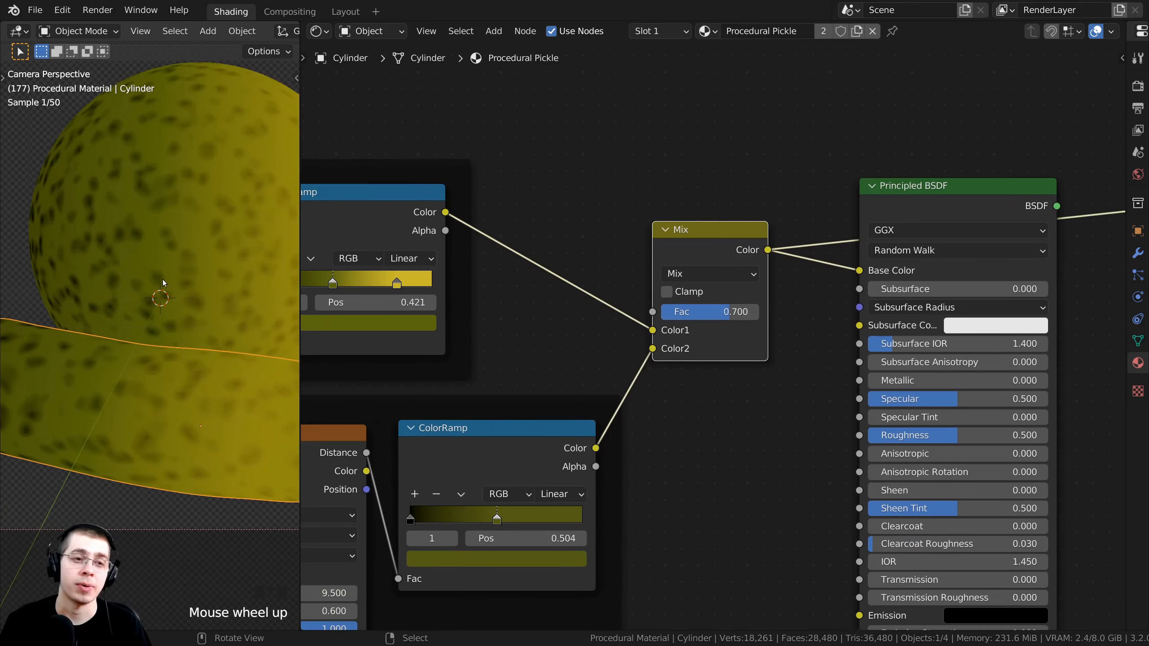
pyautogui.scroll(2, 200, 262)
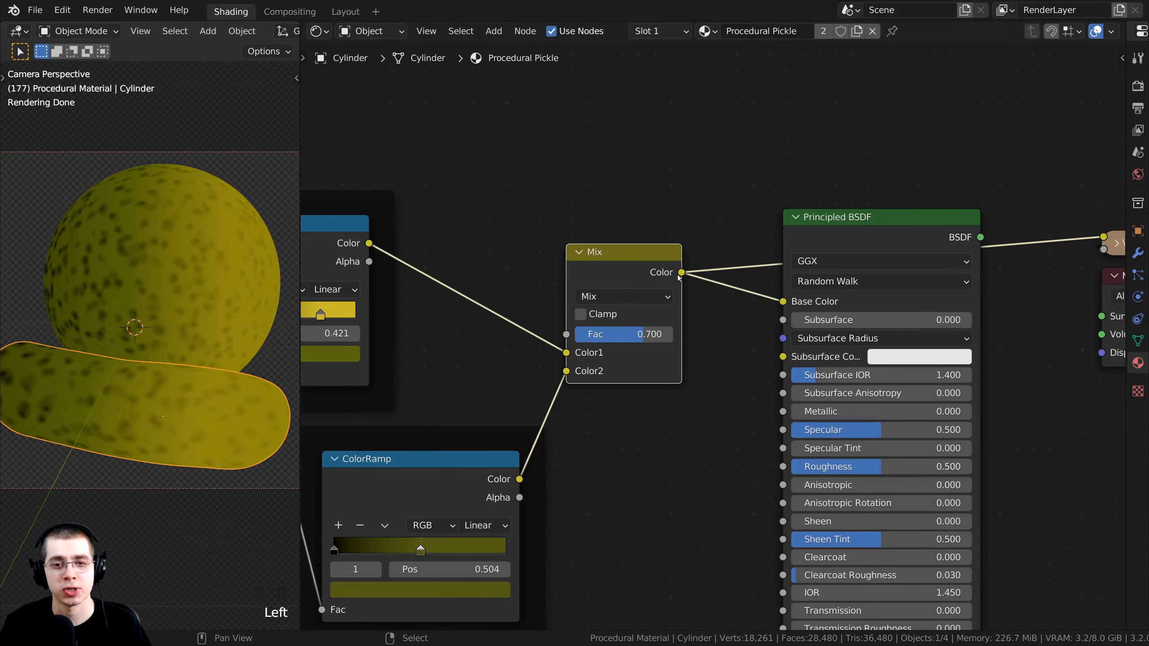
pyautogui.moveTo(680, 274); pyautogui.dragTo(784, 302)
pyautogui.scroll(1, 790, 274)
pyautogui.moveTo(790, 272); pyautogui.dragTo(726, 261, button='middle')
pyautogui.moveTo(782, 206); pyautogui.dragTo(806, 211)
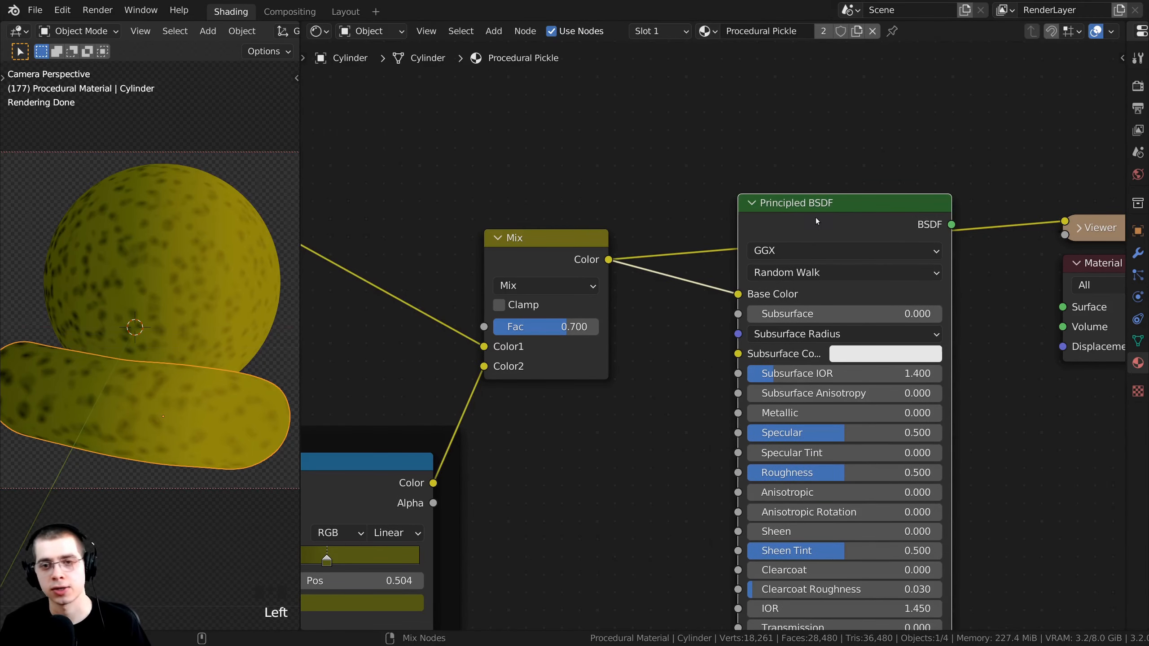
pyautogui.keyDown('ctrl'); pyautogui.keyDown('shift'); pyautogui.click(818, 226); pyautogui.keyUp('shift'); pyautogui.keyUp('ctrl')
# Reposition the Material Output, Gradient frame and Mix node for a tidy graph.
pyautogui.scroll(-3, 860, 254)
pyautogui.moveTo(1025, 277); pyautogui.dragTo(994, 237)
pyautogui.moveTo(713, 238); pyautogui.dragTo(855, 140, button='middle')
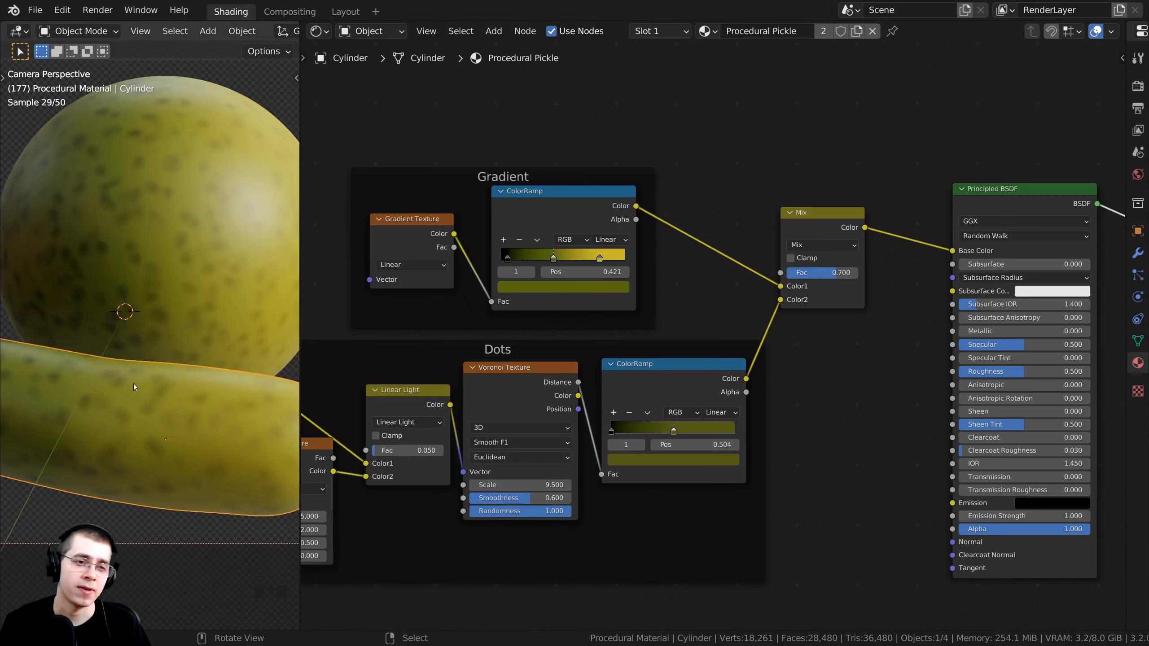
pyautogui.moveTo(514, 224); pyautogui.dragTo(548, 277, button='middle')
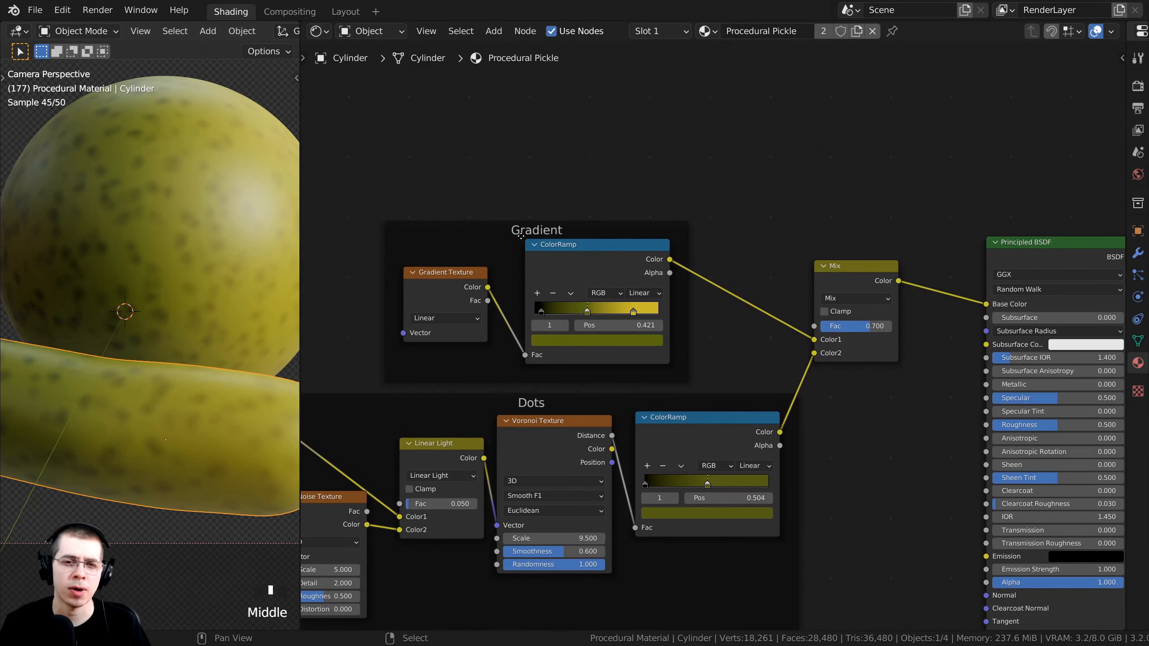
pyautogui.moveTo(521, 236); pyautogui.dragTo(534, 234)
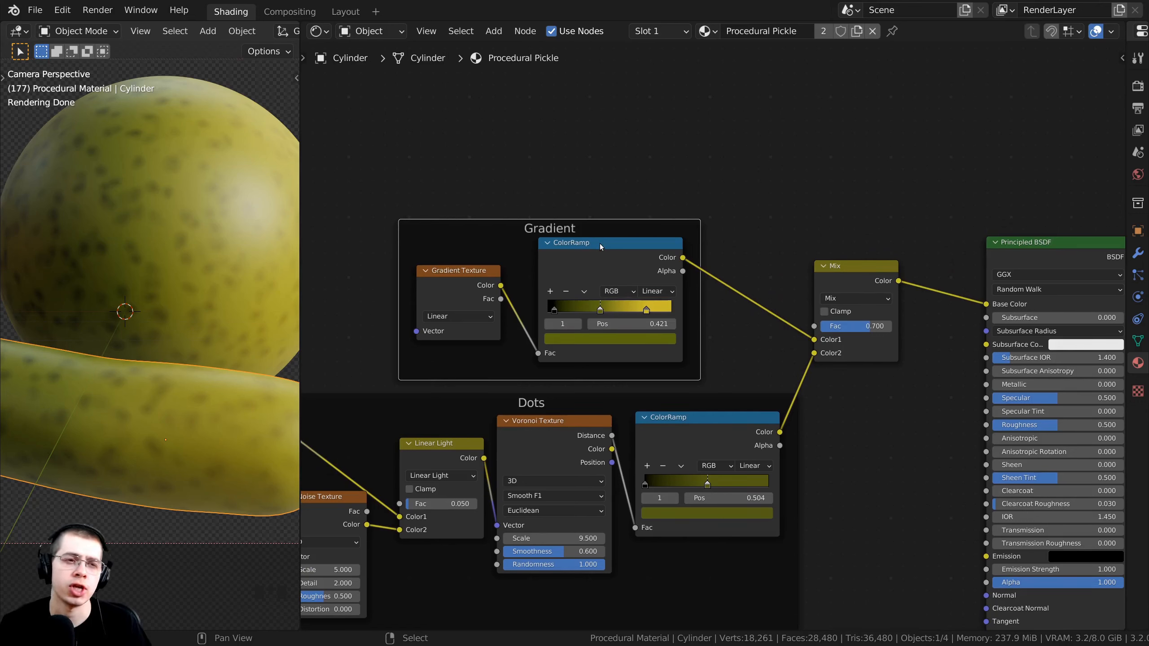
pyautogui.moveTo(819, 281); pyautogui.dragTo(829, 281)
pyautogui.moveTo(732, 223); pyautogui.dragTo(732, 264, button='middle')
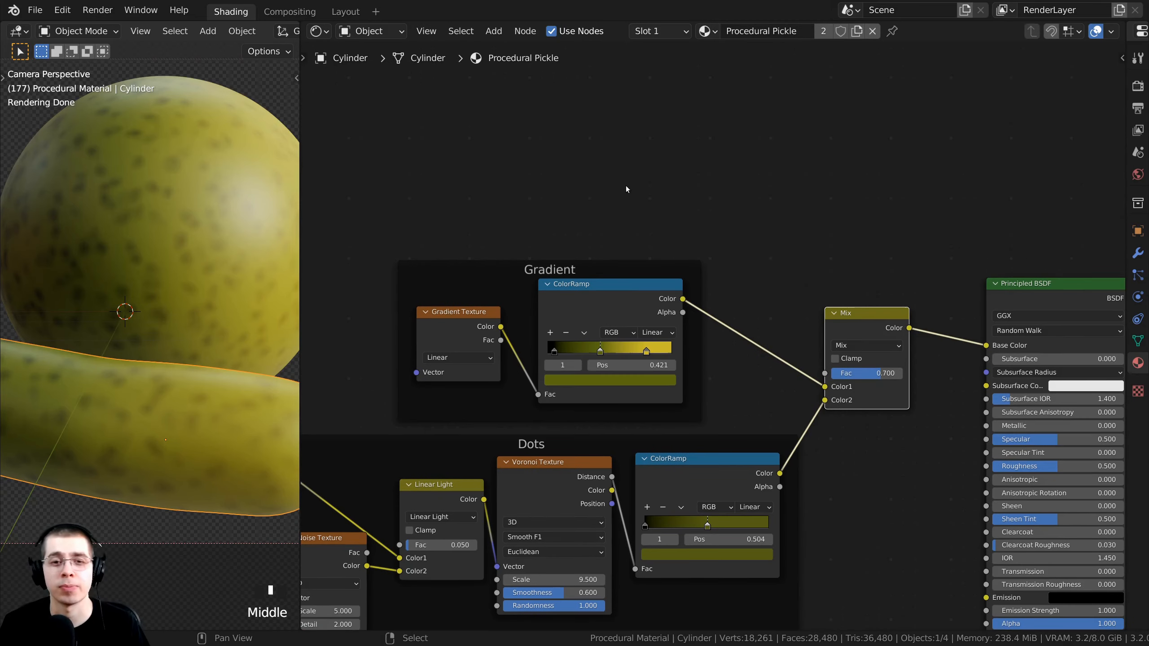
pyautogui.hotkey('shift', 'a')
# Add a Noise Texture above the Mix node and preview it on the pickle.
pyautogui.click(604, 174)
pyautogui.write('nois')
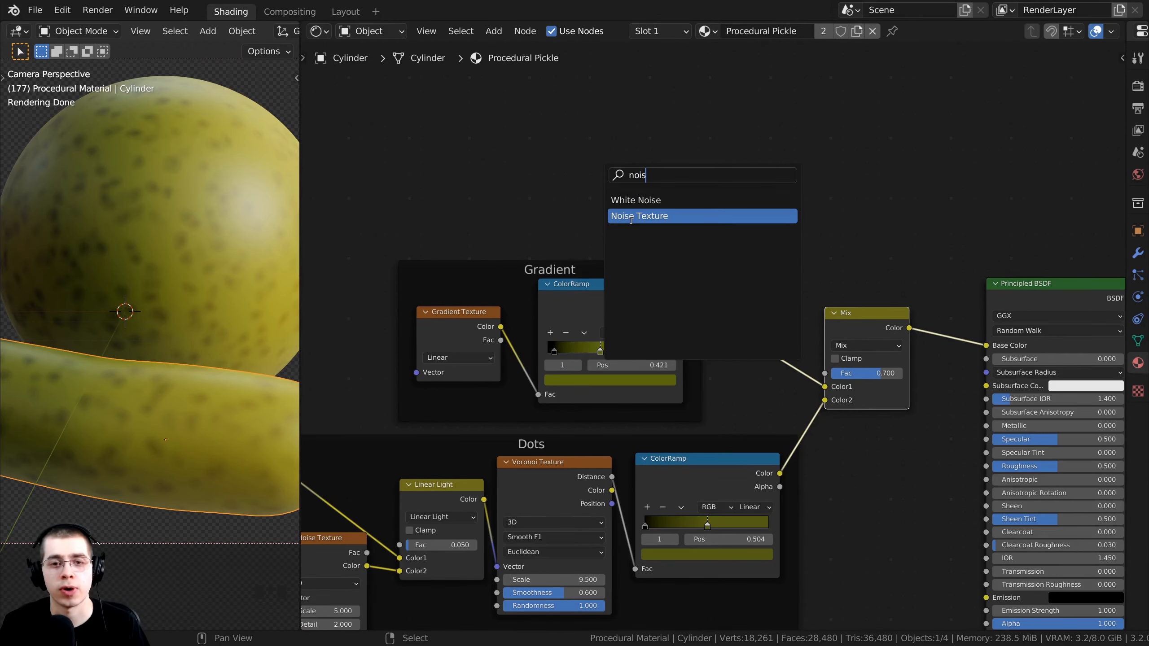
pyautogui.click(631, 216)
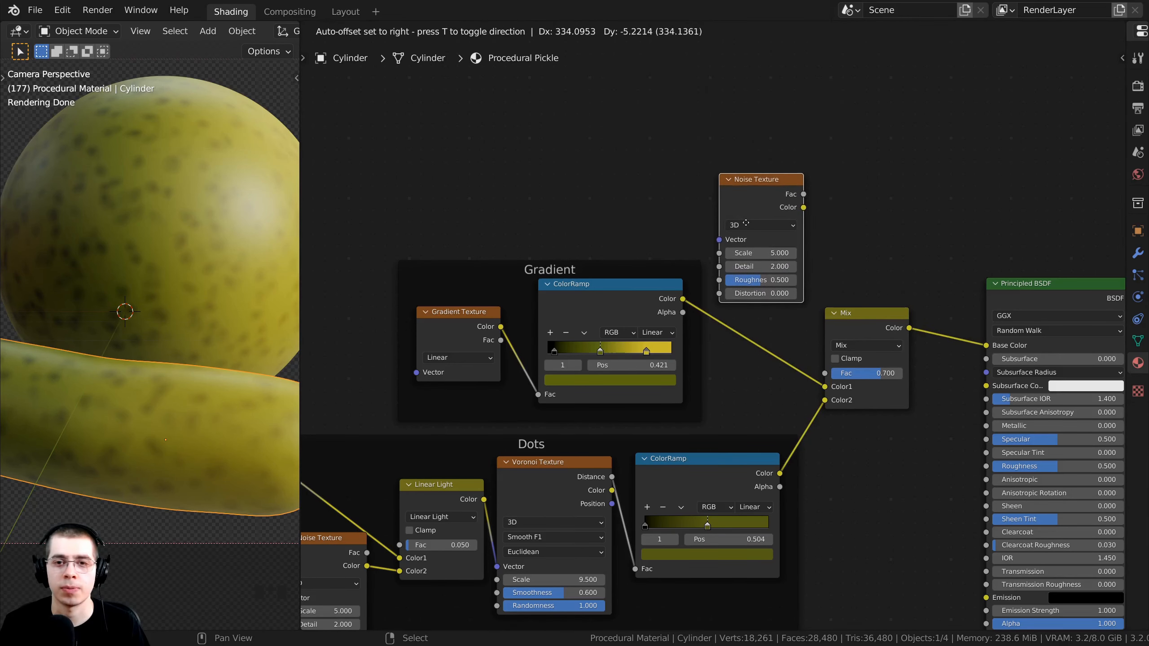
pyautogui.click(746, 223)
pyautogui.moveTo(639, 264); pyautogui.dragTo(618, 263)
pyautogui.moveTo(759, 183); pyautogui.dragTo(740, 194)
pyautogui.moveTo(682, 227); pyautogui.dragTo(643, 198, button='middle')
pyautogui.scroll(-4, 643, 198)
pyautogui.moveTo(483, 205); pyautogui.dragTo(535, 260, button='middle')
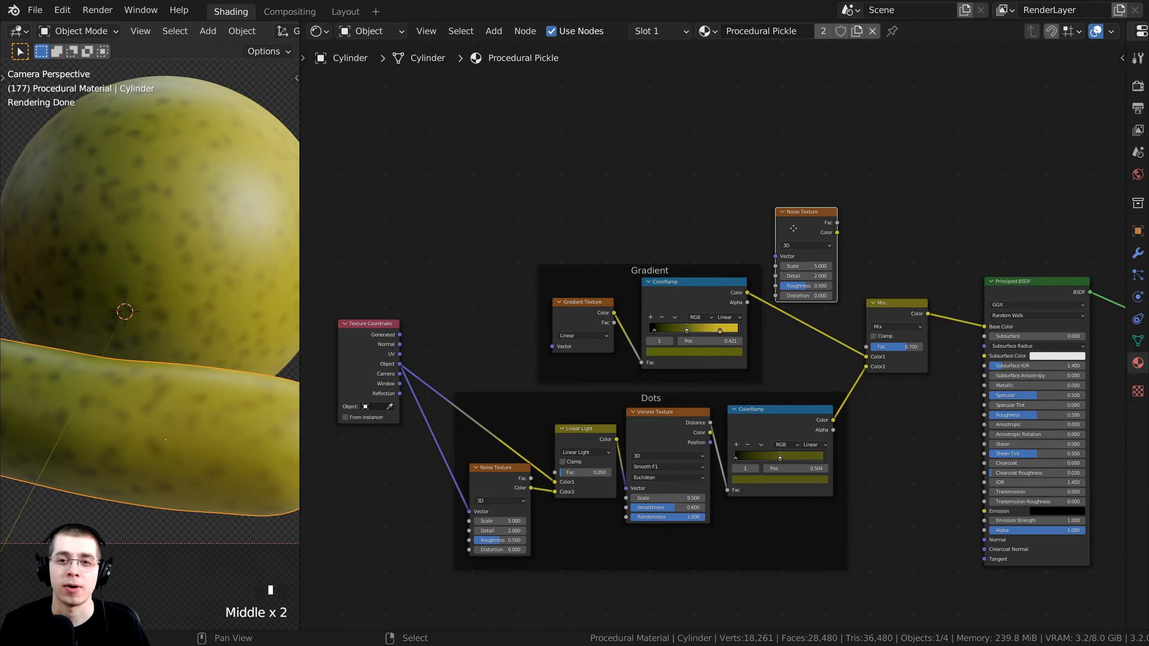
pyautogui.scroll(2, 747, 239)
pyautogui.keyDown('ctrl'); pyautogui.keyDown('shift'); pyautogui.click(744, 236); pyautogui.keyUp('shift'); pyautogui.keyUp('ctrl')
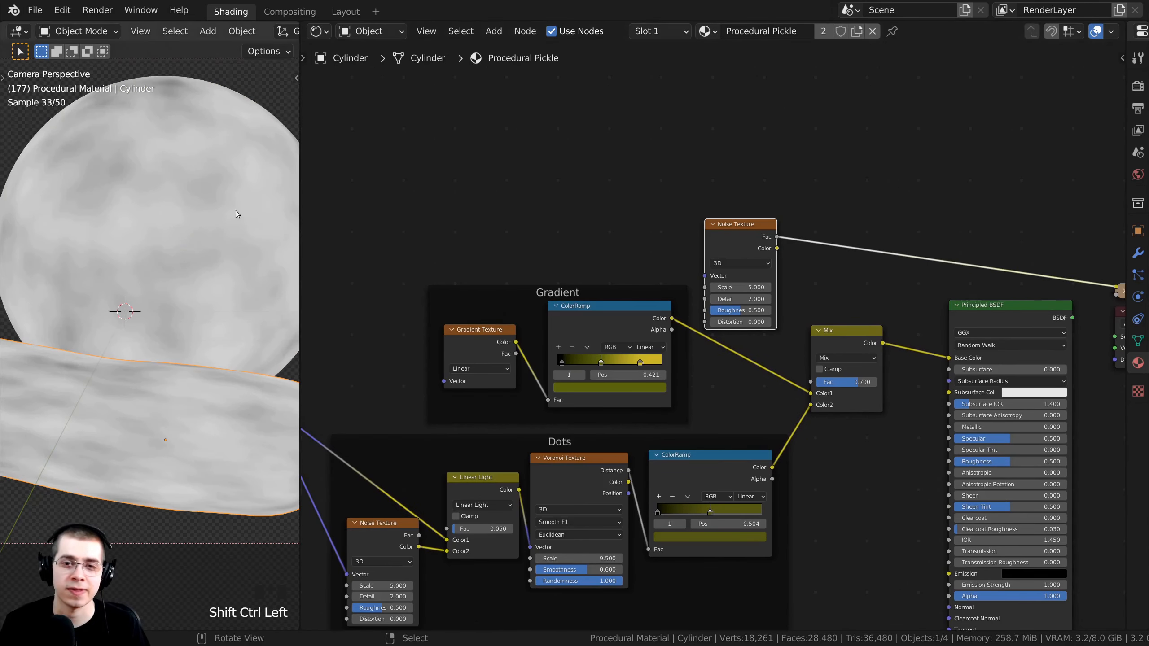
# Link the Texture Coordinate Object output to the Noise Texture's Vector.
pyautogui.keyDown('shift'); pyautogui.moveTo(208, 304); pyautogui.dragTo(231, 291, button='middle'); pyautogui.keyUp('shift')
pyautogui.moveTo(556, 294); pyautogui.dragTo(658, 192, button='middle')
pyautogui.moveTo(325, 274); pyautogui.dragTo(374, 301, button='middle')
pyautogui.click(367, 292)
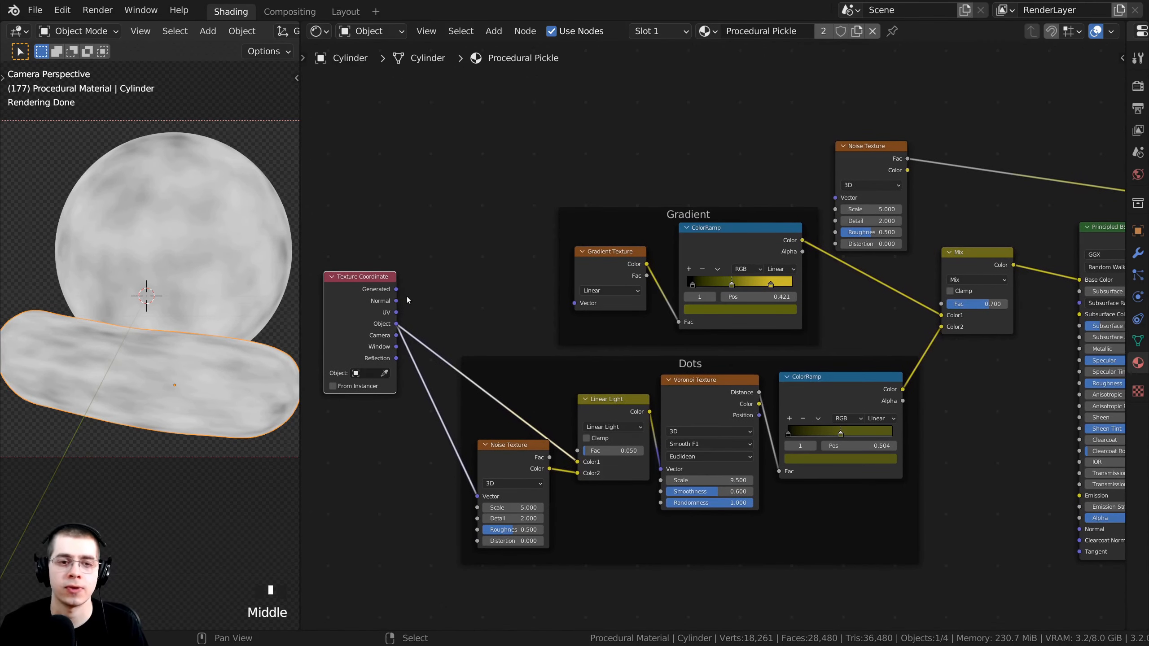
pyautogui.scroll(1, 418, 317)
pyautogui.moveTo(423, 341); pyautogui.dragTo(449, 348, button='middle')
pyautogui.scroll(-1, 429, 355)
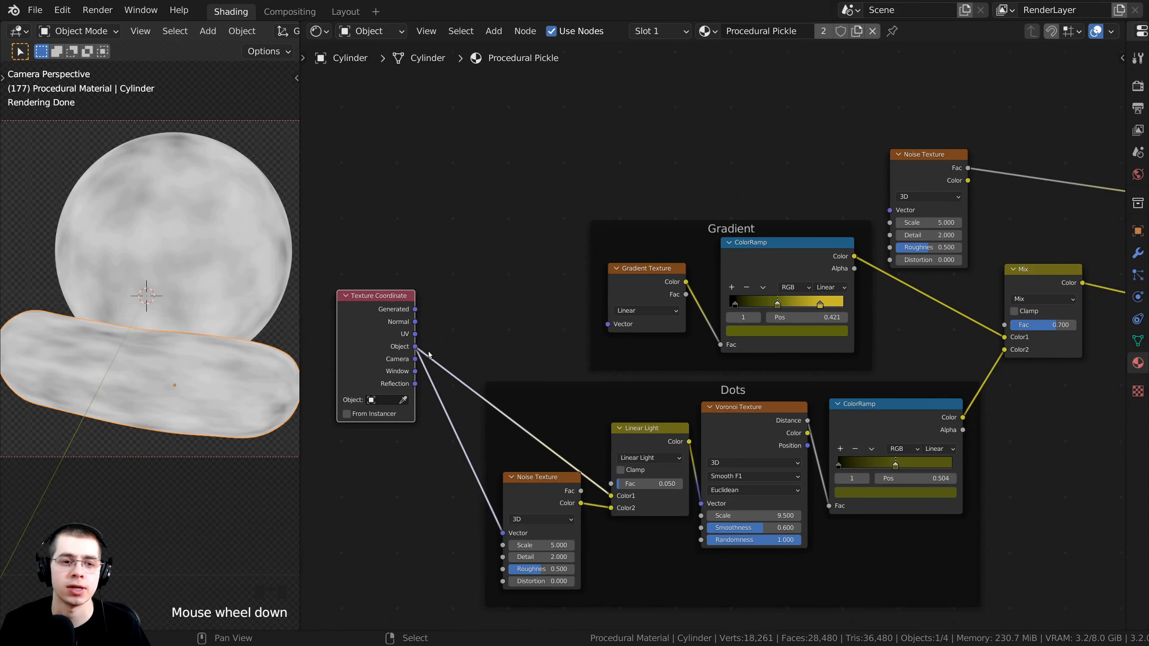
pyautogui.moveTo(415, 347); pyautogui.dragTo(890, 298)
# Add a reroute on the Vector link and place it above the Gradient frame.
pyautogui.moveTo(577, 317); pyautogui.dragTo(572, 300, button='middle')
pyautogui.moveTo(588, 367); pyautogui.dragTo(543, 328, button='middle')
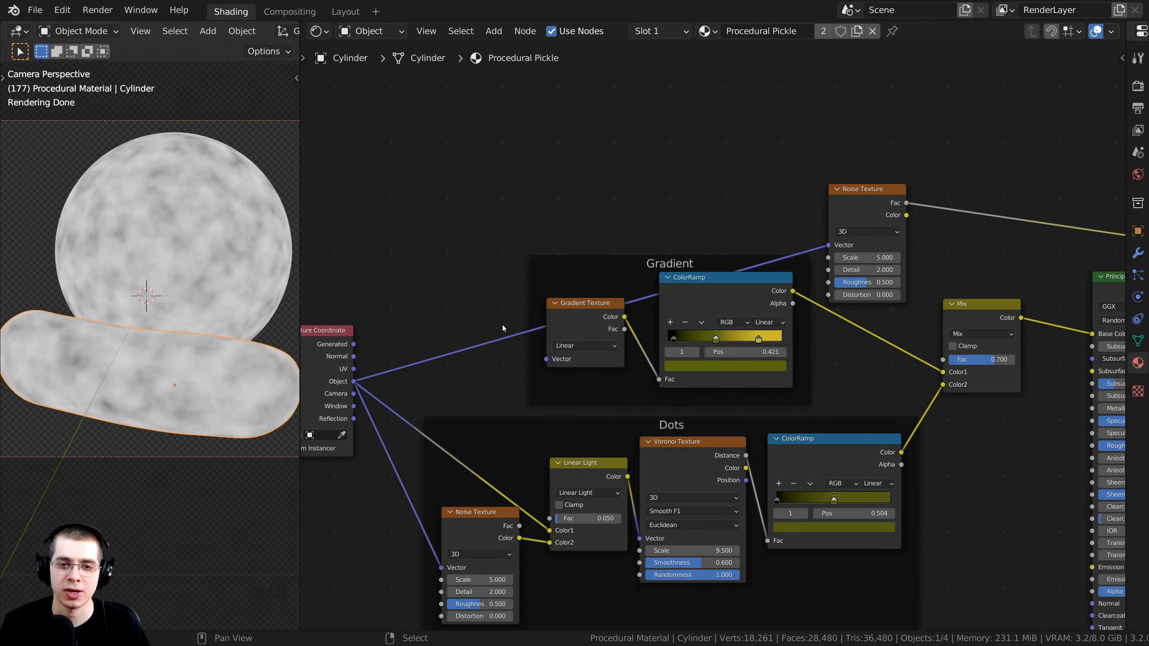
pyautogui.scroll(2, 503, 327)
pyautogui.moveTo(439, 371)
pyautogui.mouseDown(button='middle')
pyautogui.moveTo(413, 370)
pyautogui.moveTo(436, 370)
pyautogui.mouseUp(button='middle')
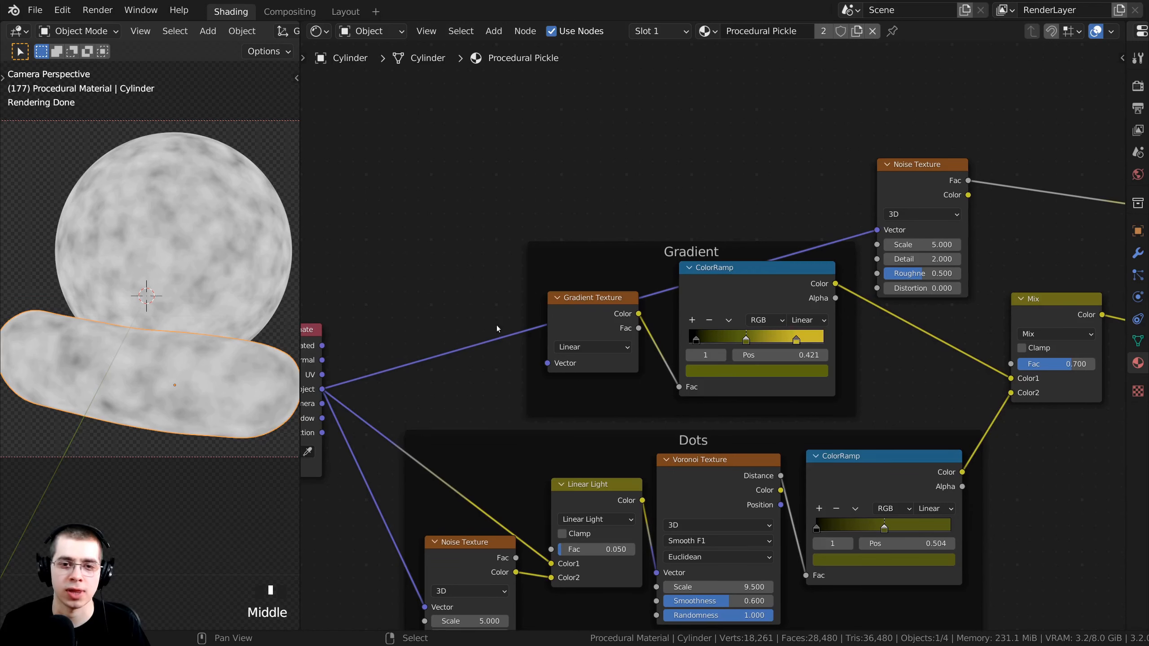
pyautogui.moveTo(507, 325); pyautogui.dragTo(517, 323, button='middle')
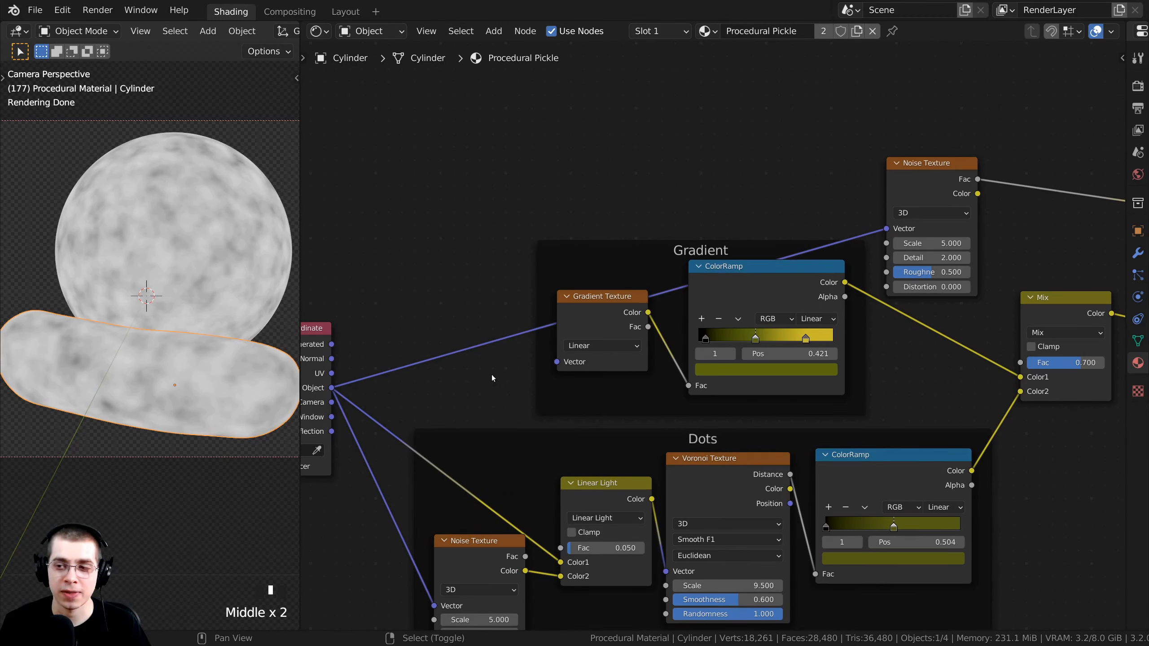
pyautogui.moveTo(498, 405)
pyautogui.keyDown('shift'); pyautogui.mouseDown(button='right')
pyautogui.moveTo(481, 270)
pyautogui.moveTo(477, 307)
pyautogui.mouseUp(button='right'); pyautogui.keyUp('shift')
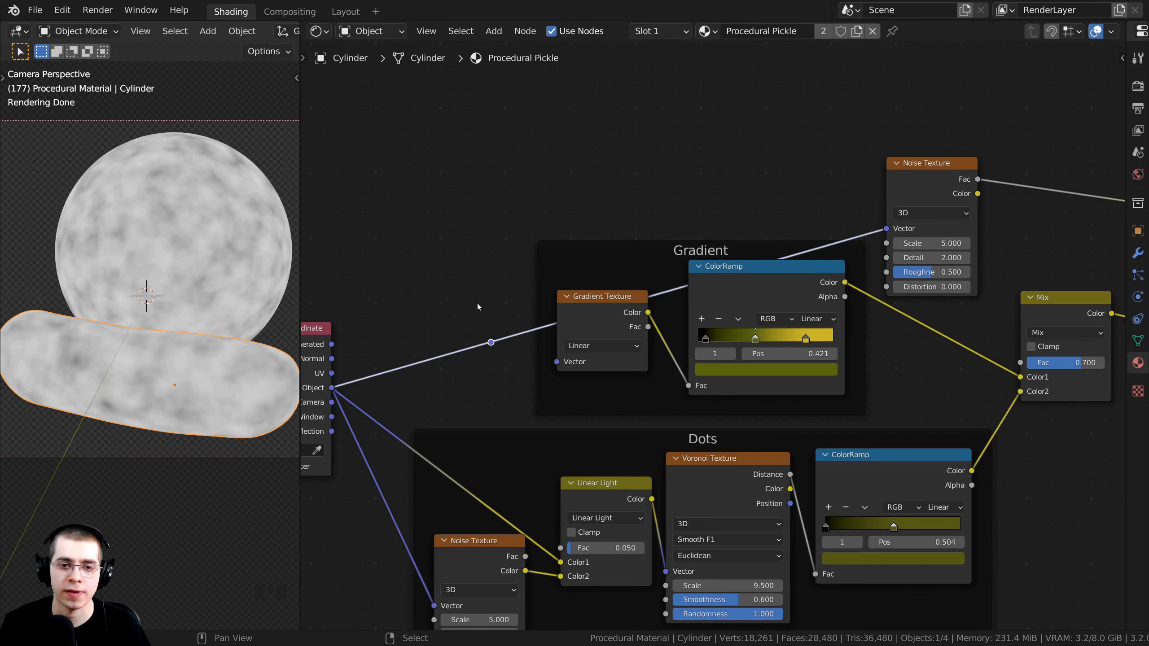
pyautogui.moveTo(492, 343); pyautogui.dragTo(487, 295)
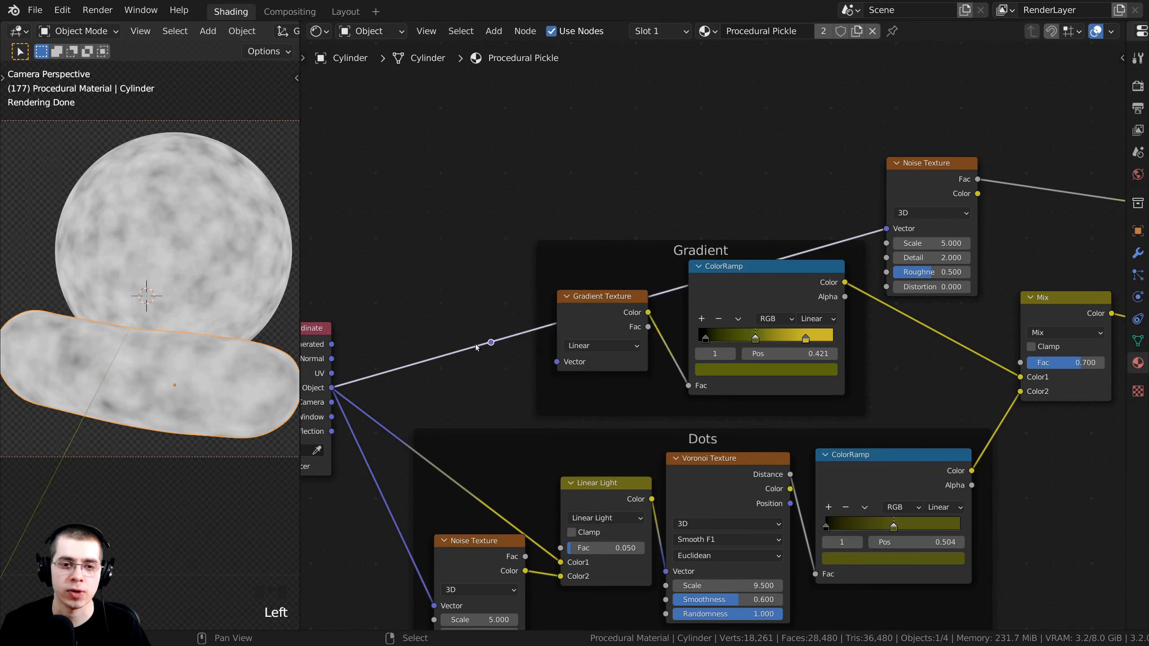
pyautogui.moveTo(491, 342); pyautogui.dragTo(489, 340, button='right')
pyautogui.press('g')
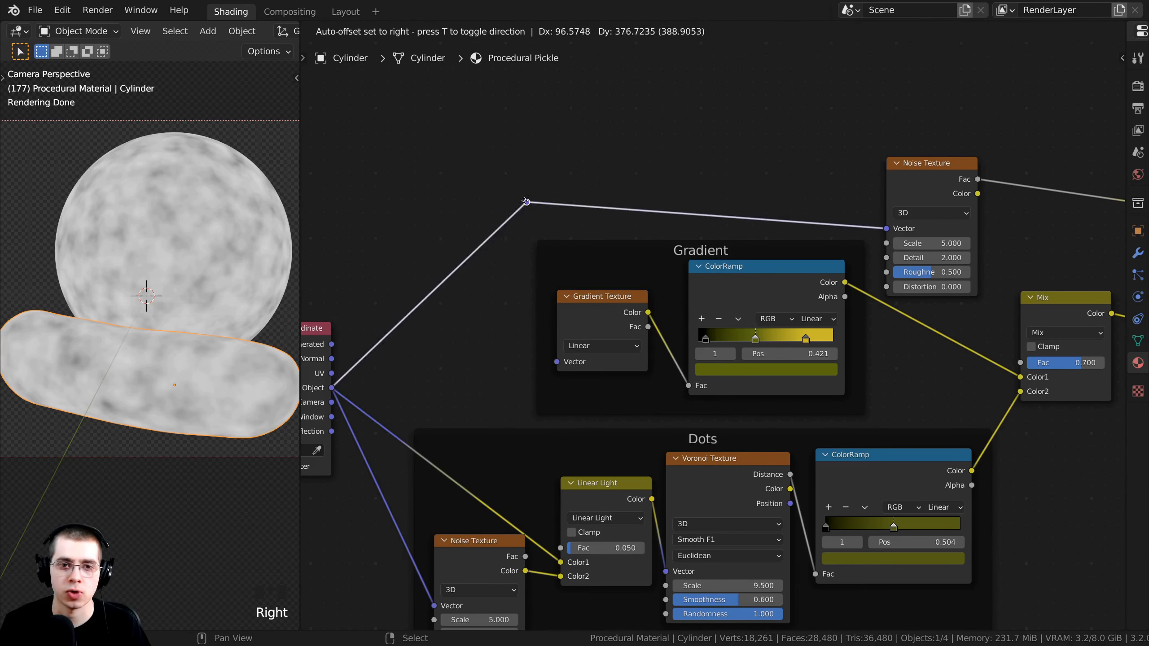
pyautogui.moveTo(526, 216); pyautogui.dragTo(527, 217, button='right')
# Nudge the Noise Texture node slightly right into position.
pyautogui.moveTo(949, 195); pyautogui.dragTo(642, 241, button='middle')
pyautogui.scroll(2, 641, 241)
pyautogui.moveTo(642, 241); pyautogui.dragTo(655, 238)
pyautogui.scroll(1, 655, 239)
pyautogui.moveTo(655, 239); pyautogui.dragTo(687, 267, button='middle')
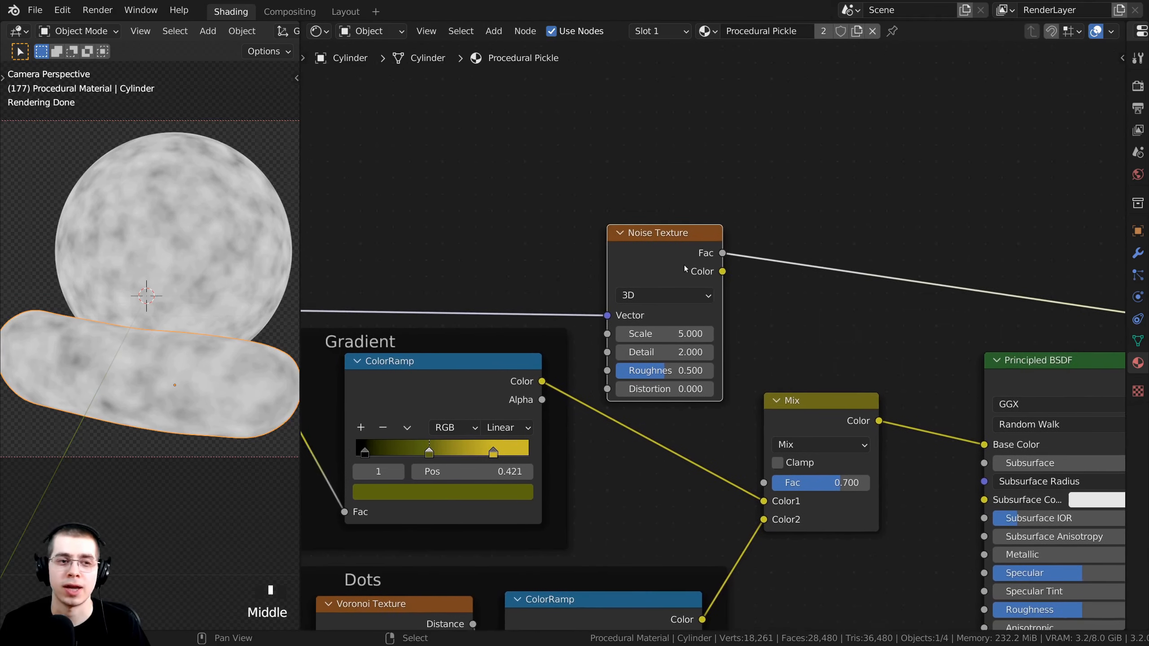
pyautogui.moveTo(687, 268); pyautogui.dragTo(693, 268)
pyautogui.scroll(4, 666, 314)
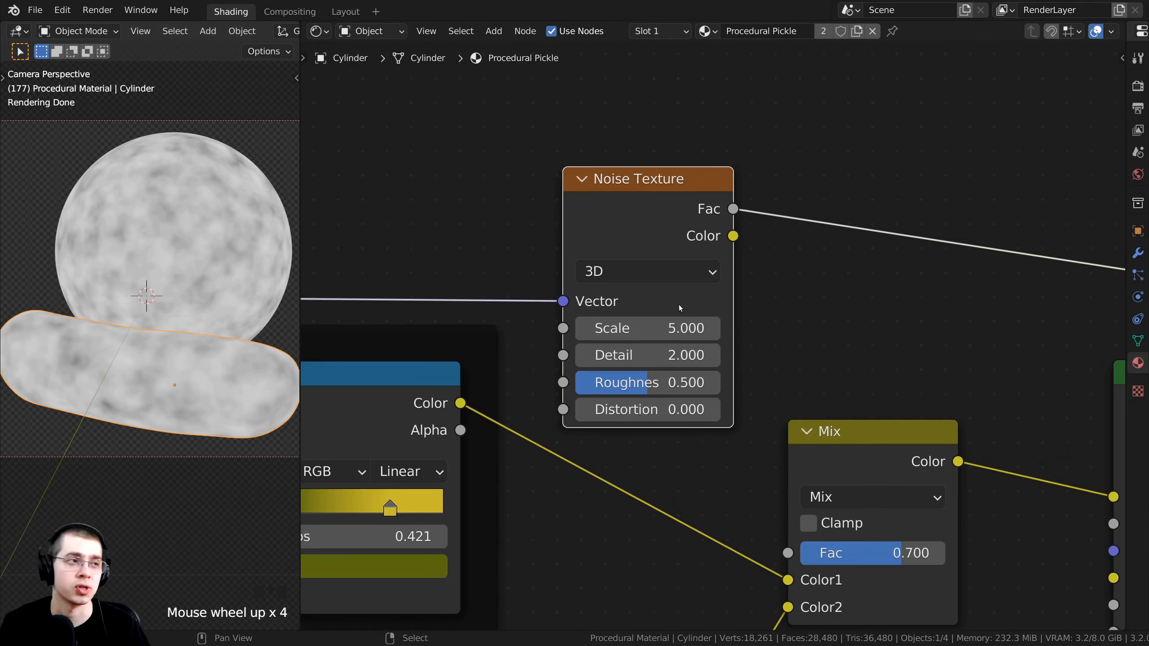
pyautogui.moveTo(679, 305); pyautogui.dragTo(654, 302, button='middle')
# Set the Noise Texture Scale to 4 and raise Detail from 2 to 15.
pyautogui.click(630, 330)
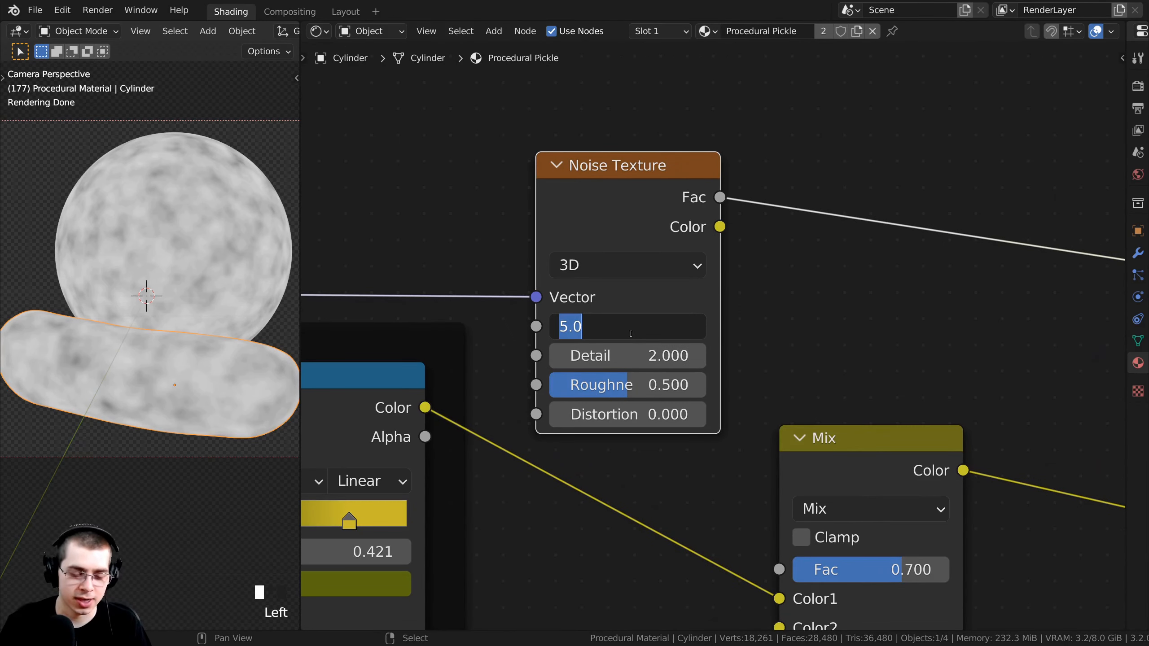
pyautogui.write('4')
pyautogui.press('Return')
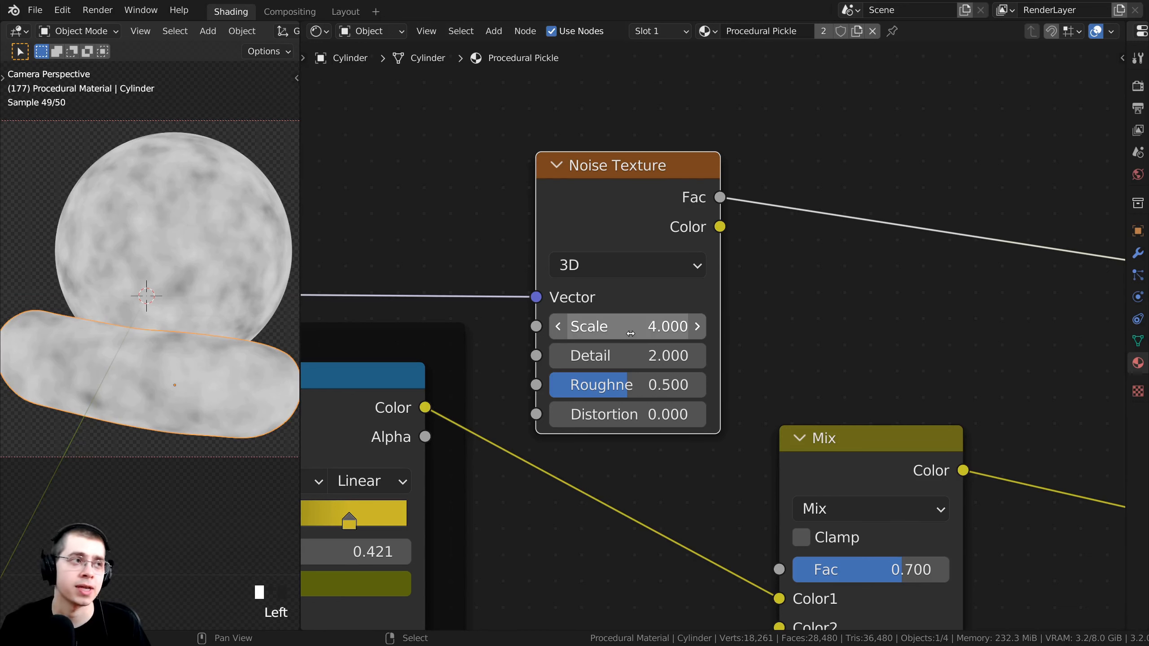
pyautogui.moveTo(630, 333)
pyautogui.mouseDown(button='middle')
pyautogui.moveTo(616, 328)
pyautogui.moveTo(623, 335)
pyautogui.mouseUp(button='middle')
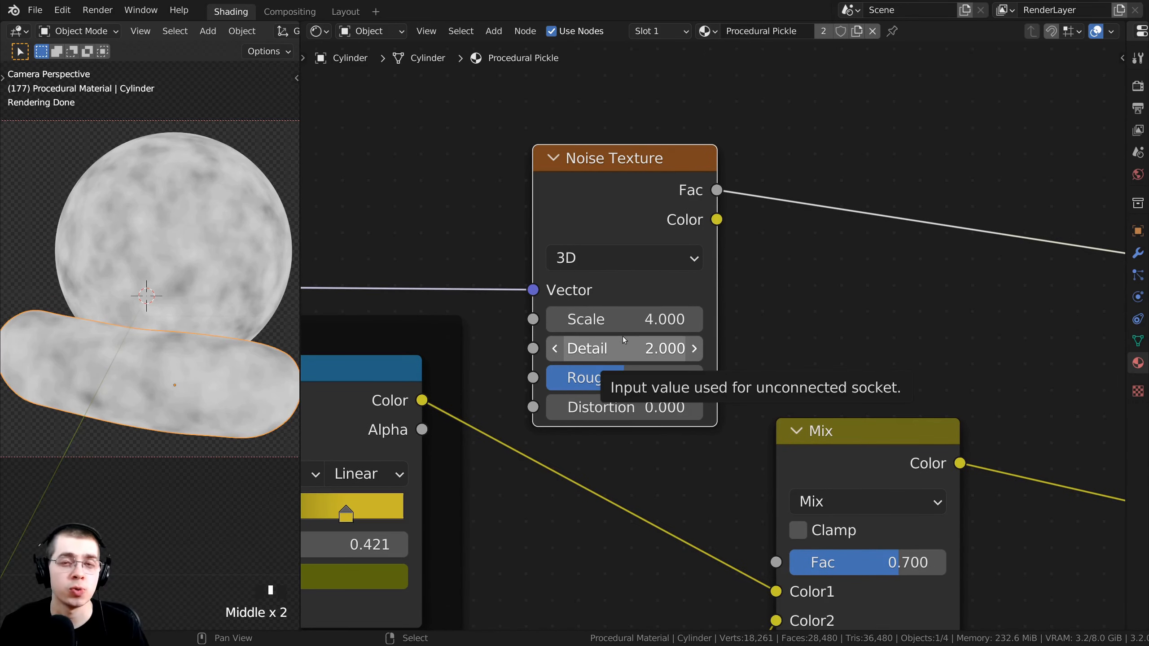
pyautogui.click(623, 338)
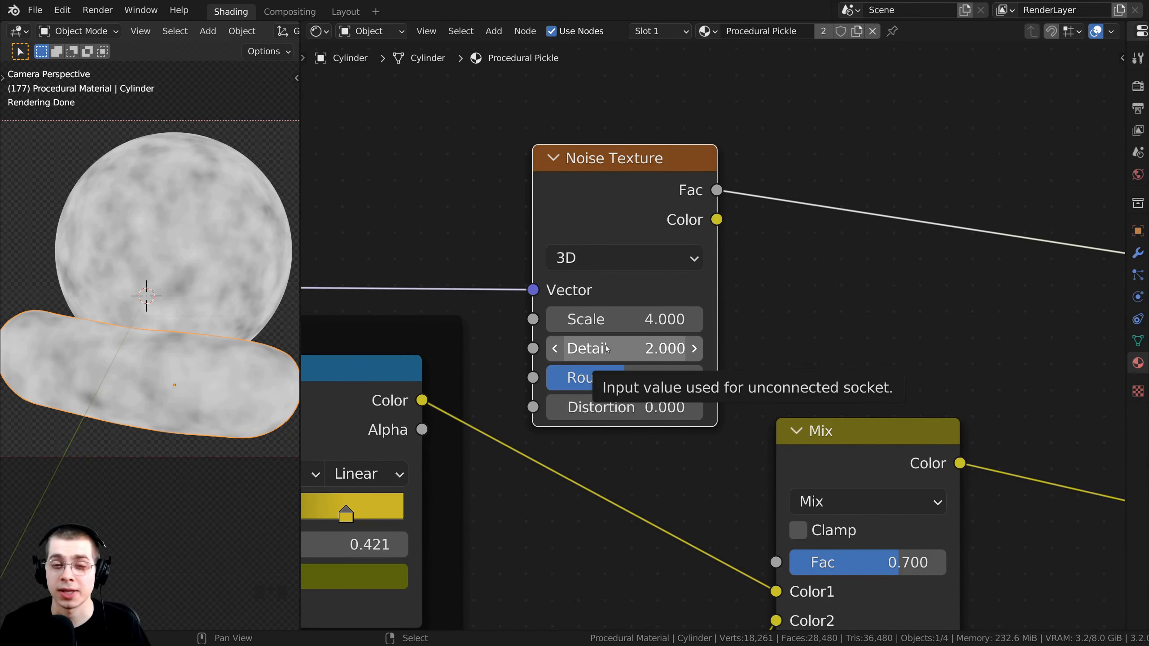
pyautogui.moveTo(623, 349); pyautogui.dragTo(670, 348)
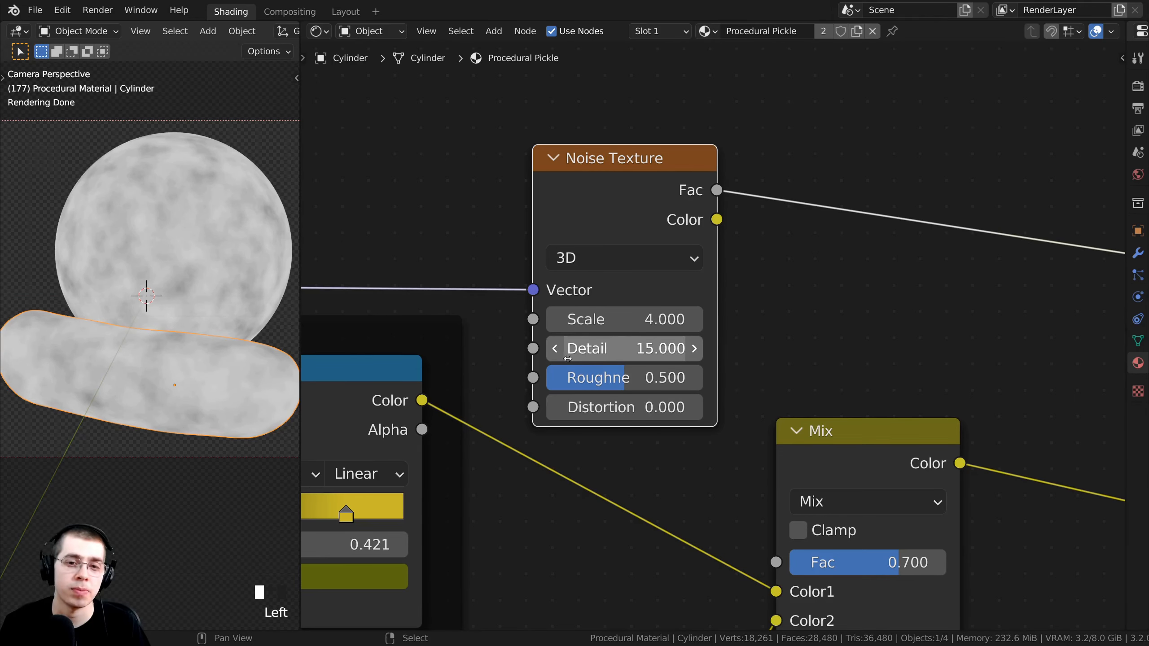
# Tidy the Noise Texture and Mix node positions near the Viewer and Material Output.
pyautogui.scroll(-4, 641, 255)
pyautogui.scroll(-1, 641, 255)
pyautogui.moveTo(611, 184); pyautogui.dragTo(615, 186)
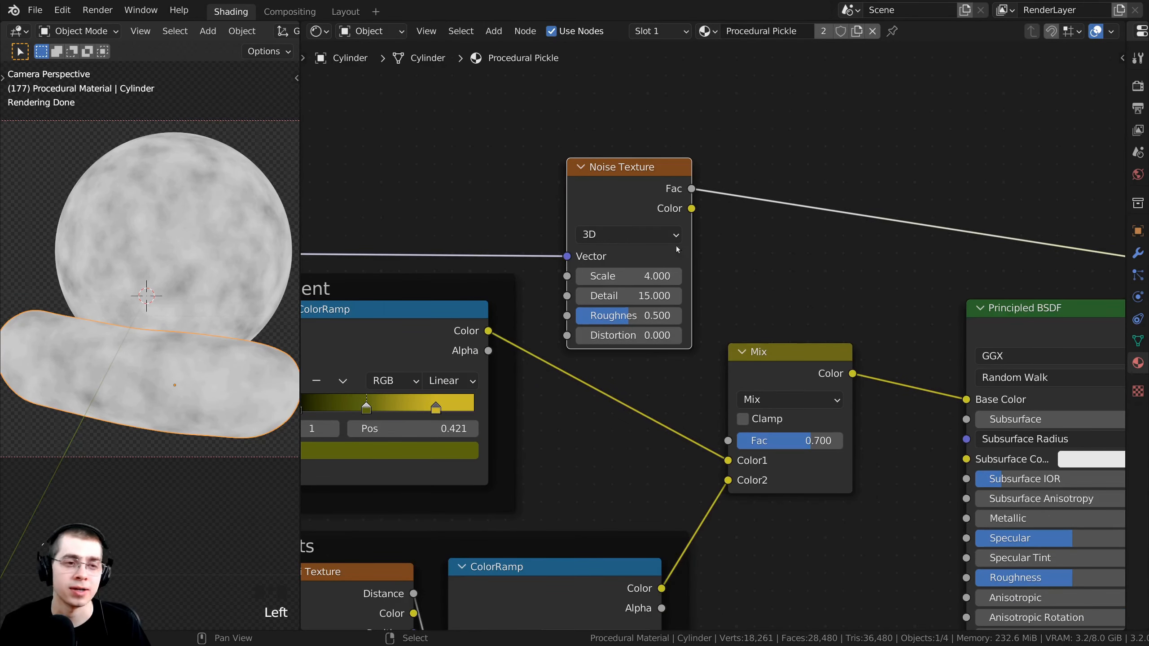
pyautogui.moveTo(641, 190); pyautogui.dragTo(620, 187, button='middle')
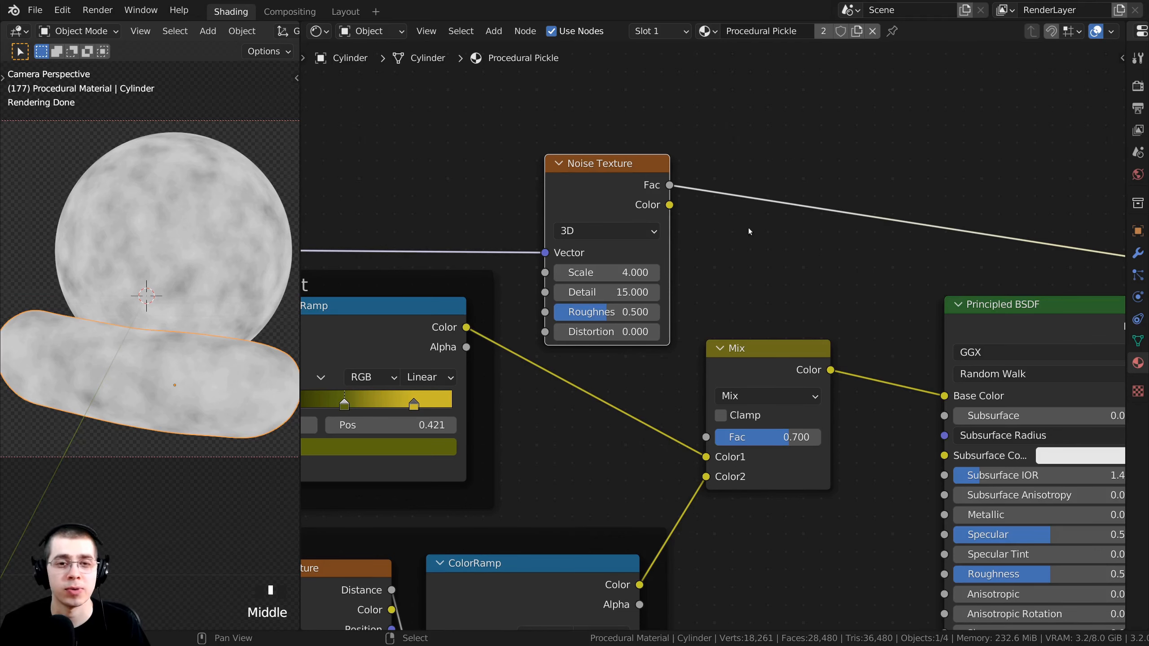
pyautogui.moveTo(749, 231); pyautogui.dragTo(594, 209, button='middle')
pyautogui.scroll(-7, 682, 386)
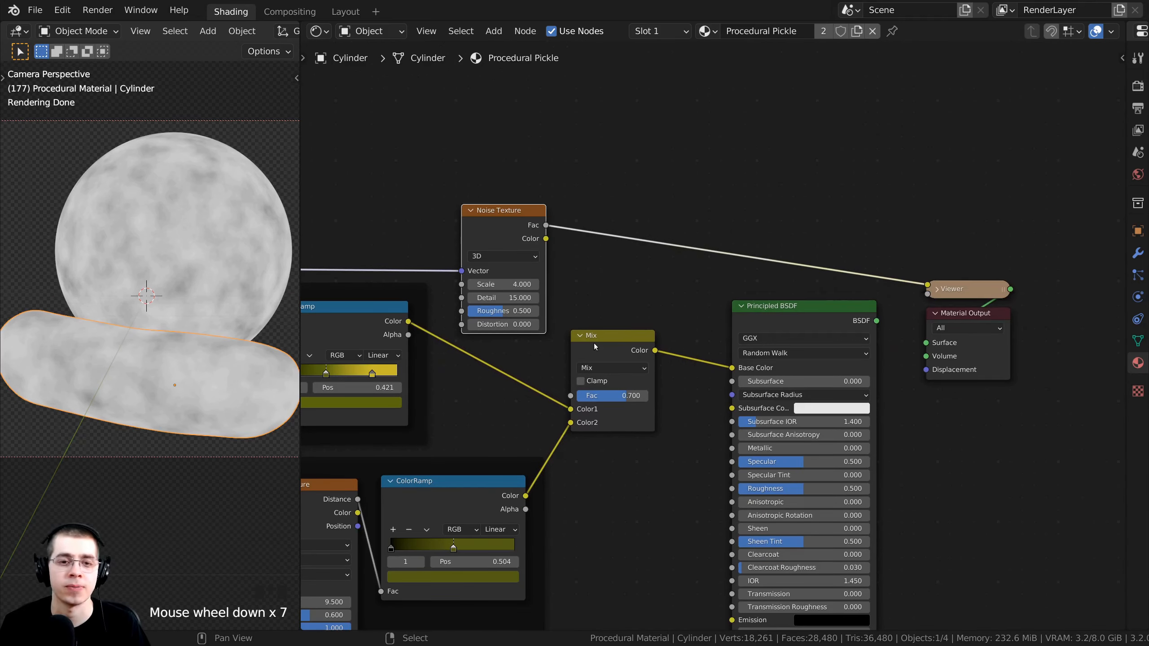
pyautogui.moveTo(595, 345); pyautogui.dragTo(589, 349)
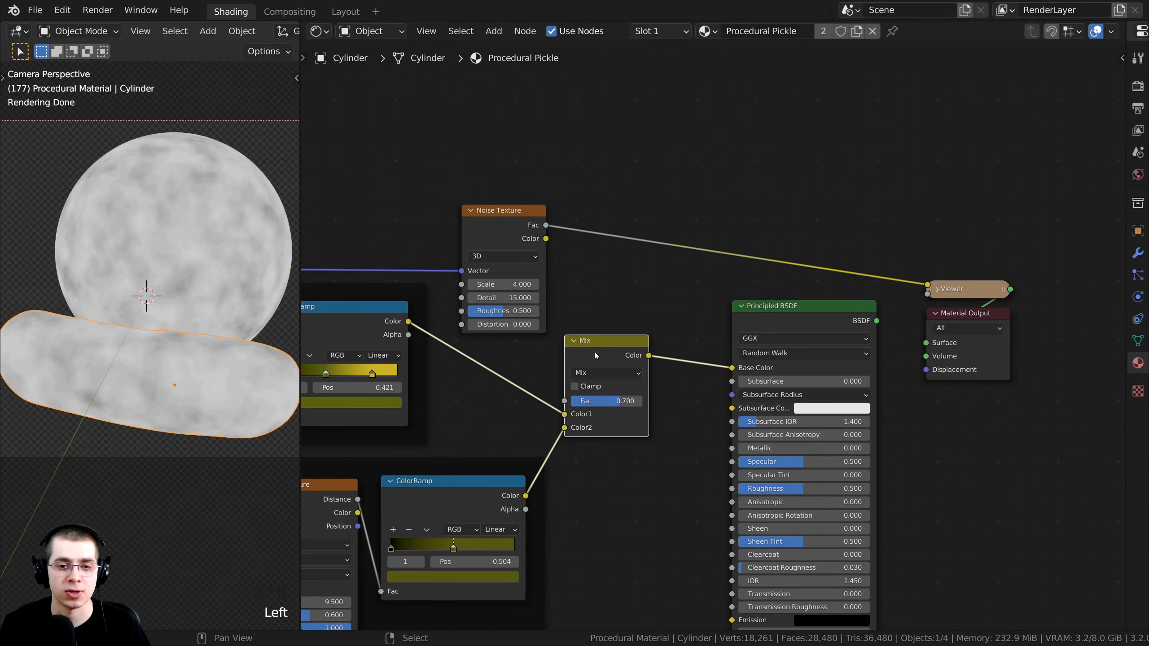
pyautogui.scroll(2, 595, 356)
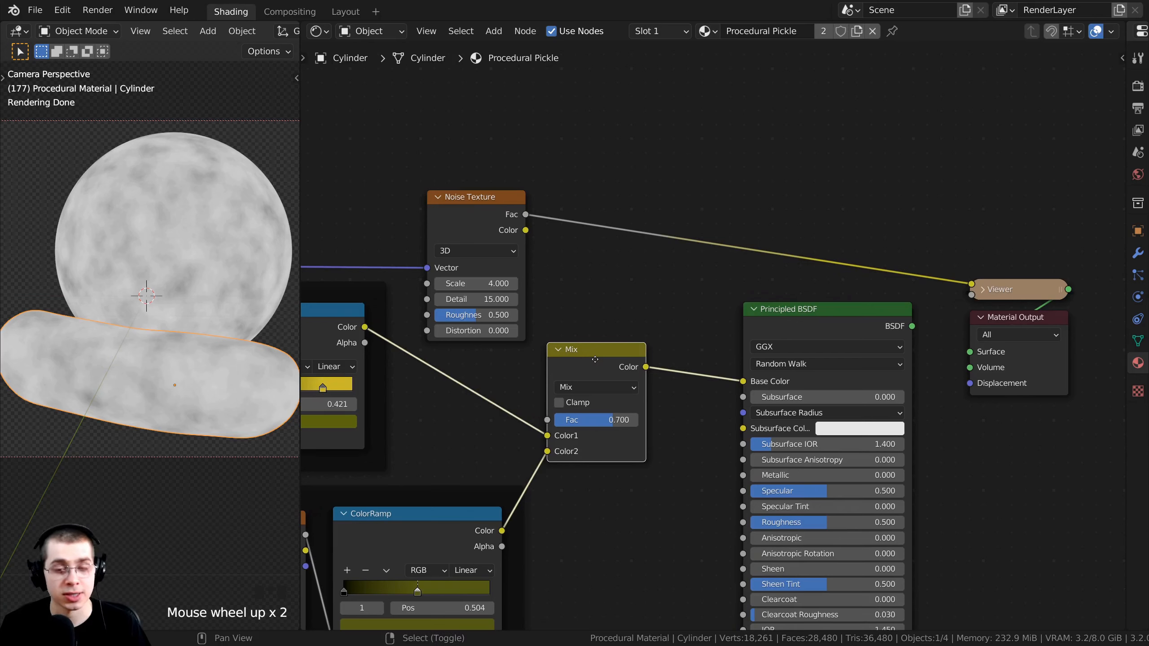
# Insert a copy of the Mix node on the Base Color link and shift Material Output and Viewer right.
pyautogui.hotkey('shift', 'd')
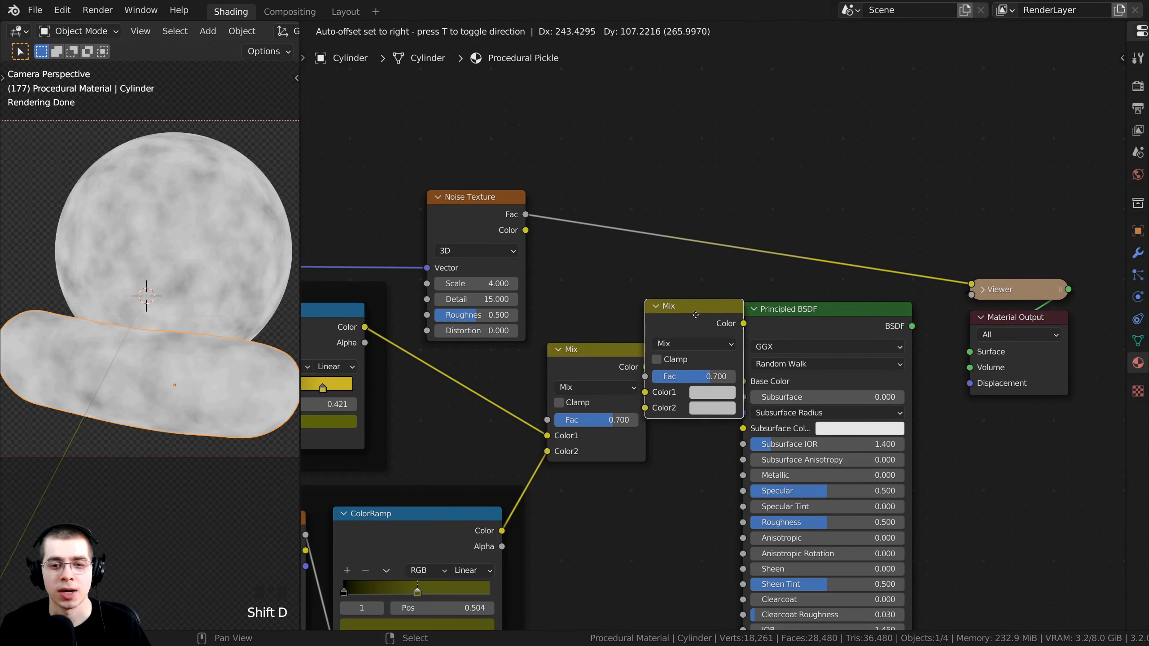
pyautogui.click(694, 327)
pyautogui.moveTo(744, 336); pyautogui.dragTo(730, 330)
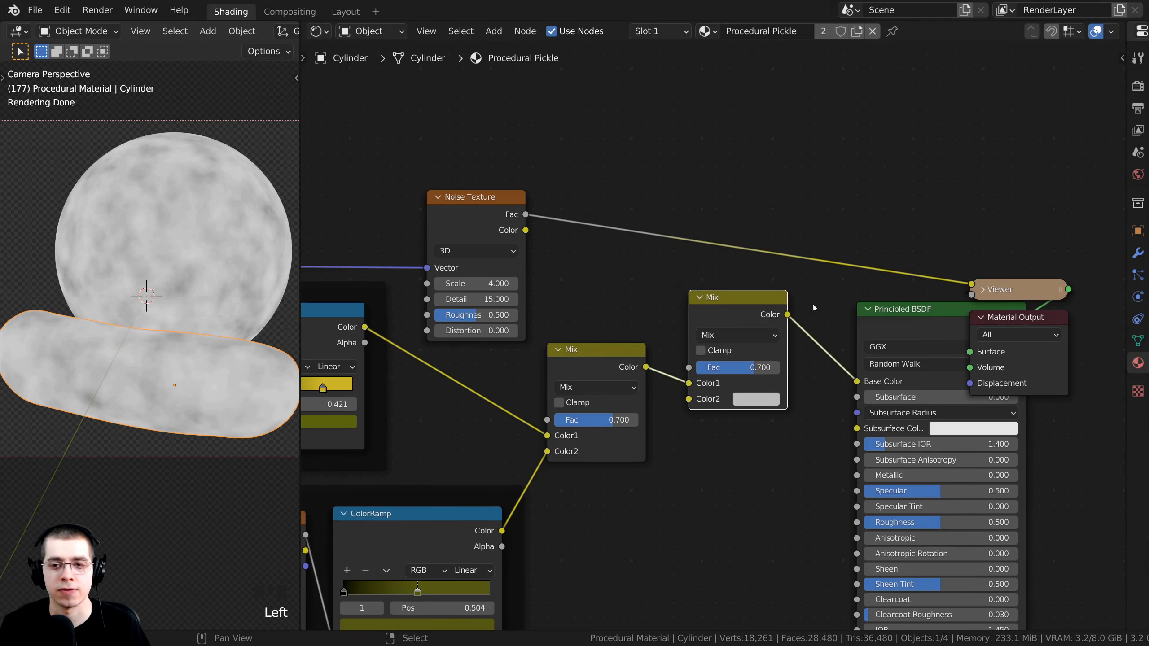
pyautogui.moveTo(823, 313); pyautogui.dragTo(687, 323, button='middle')
pyautogui.moveTo(873, 328); pyautogui.dragTo(1039, 349)
pyautogui.moveTo(904, 304); pyautogui.dragTo(934, 272)
pyautogui.moveTo(783, 345); pyautogui.dragTo(795, 342)
pyautogui.moveTo(616, 325); pyautogui.dragTo(740, 325, button='middle')
pyautogui.moveTo(741, 327); pyautogui.dragTo(699, 300)
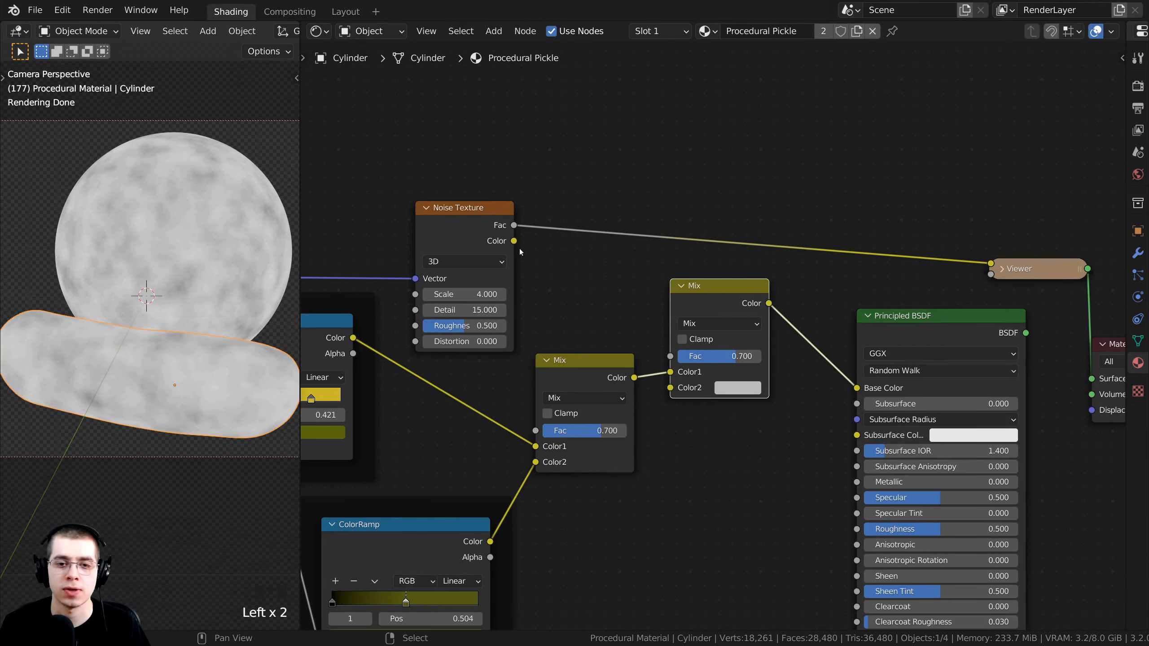
# Wire the Noise Texture Fac into the new Mix's Fac and preview the result.
pyautogui.scroll(2, 529, 247)
pyautogui.moveTo(538, 246); pyautogui.dragTo(551, 243, button='middle')
pyautogui.scroll(1, 551, 243)
pyautogui.moveTo(475, 196); pyautogui.dragTo(674, 362)
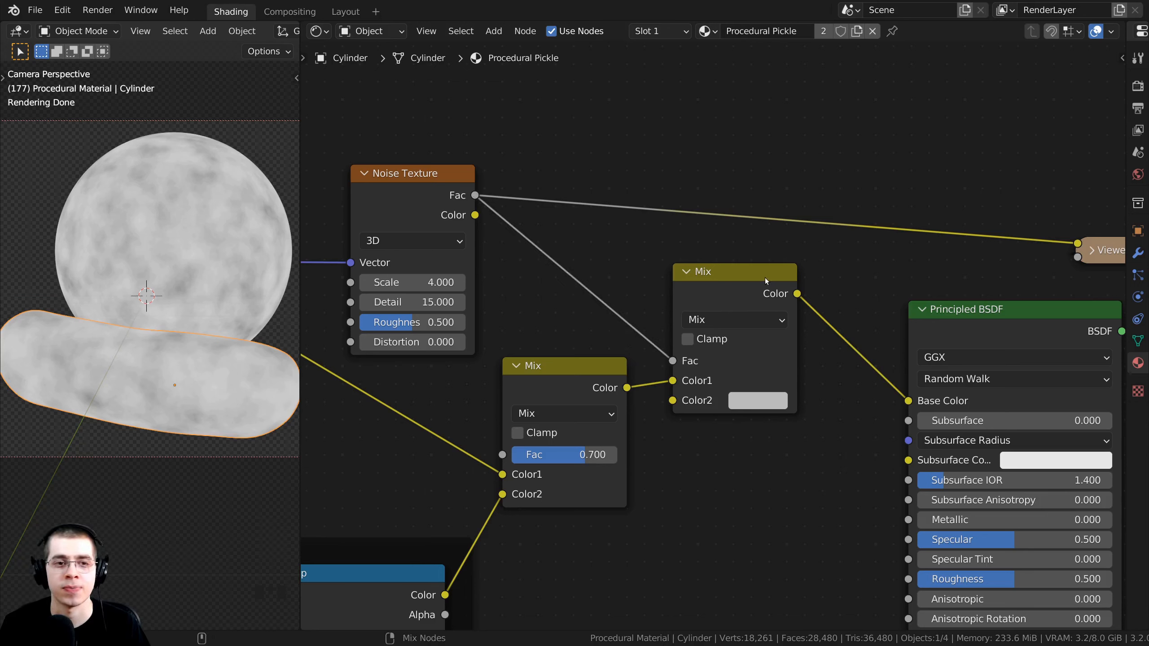
pyautogui.keyDown('ctrl'); pyautogui.keyDown('shift'); pyautogui.click(736, 288); pyautogui.keyUp('shift'); pyautogui.keyUp('ctrl')
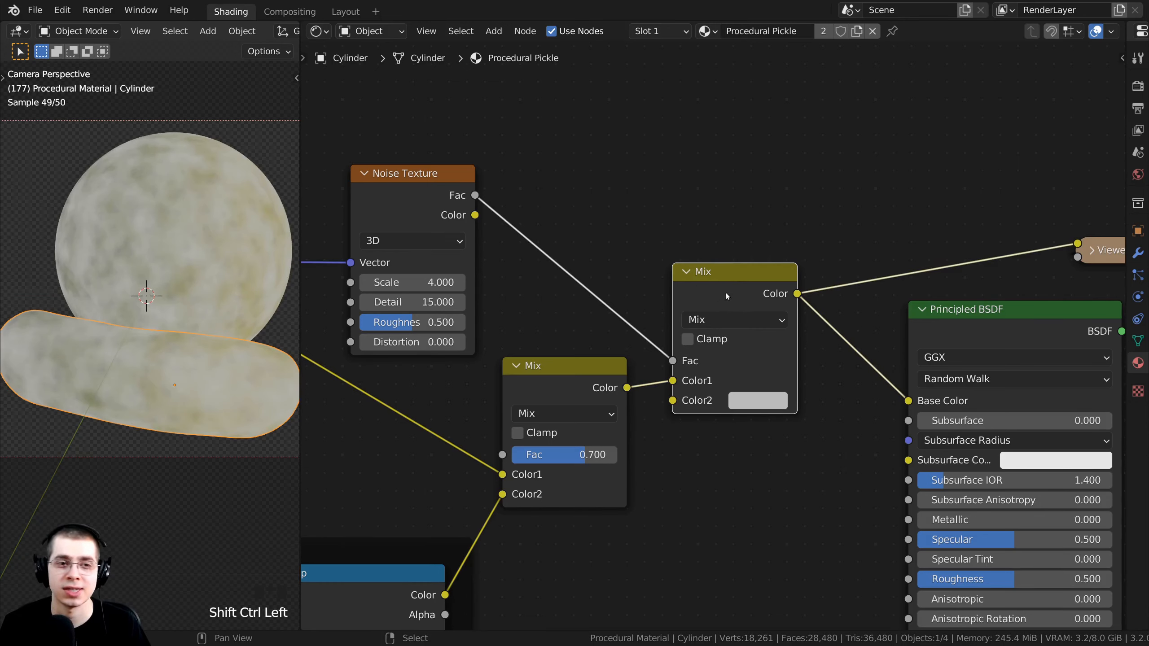
# Set the new Mix node's Color2 to pure black for dark blotches.
pyautogui.moveTo(711, 289); pyautogui.dragTo(710, 277, button='middle')
pyautogui.scroll(2, 711, 302)
pyautogui.moveTo(554, 399); pyautogui.dragTo(548, 413)
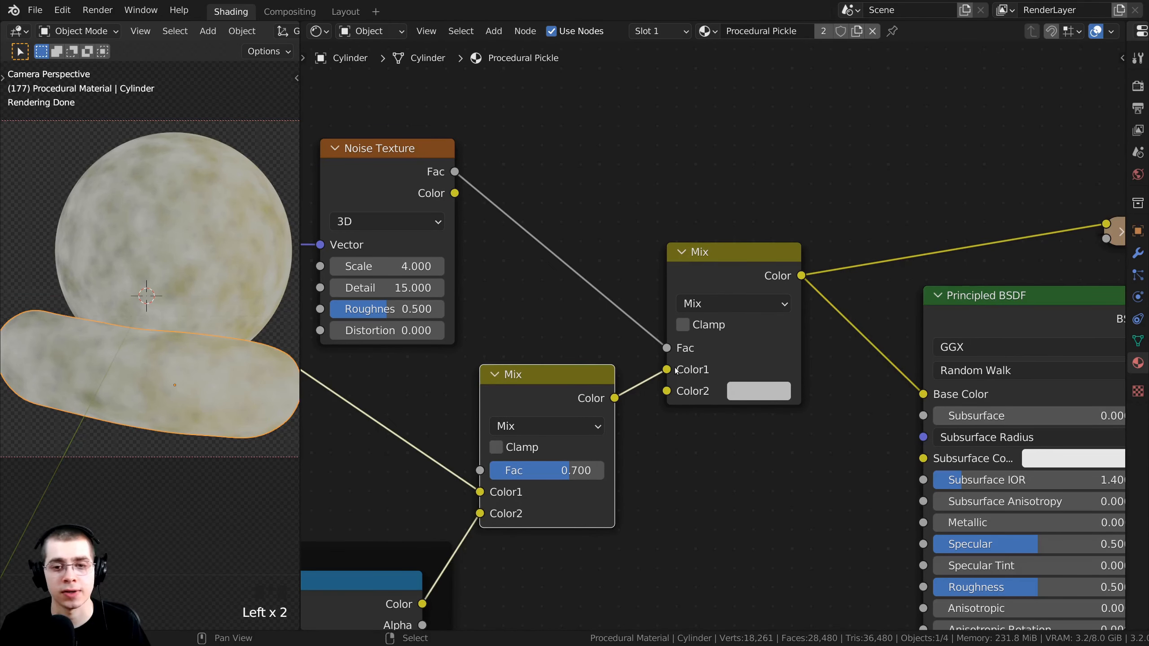
pyautogui.click(756, 394)
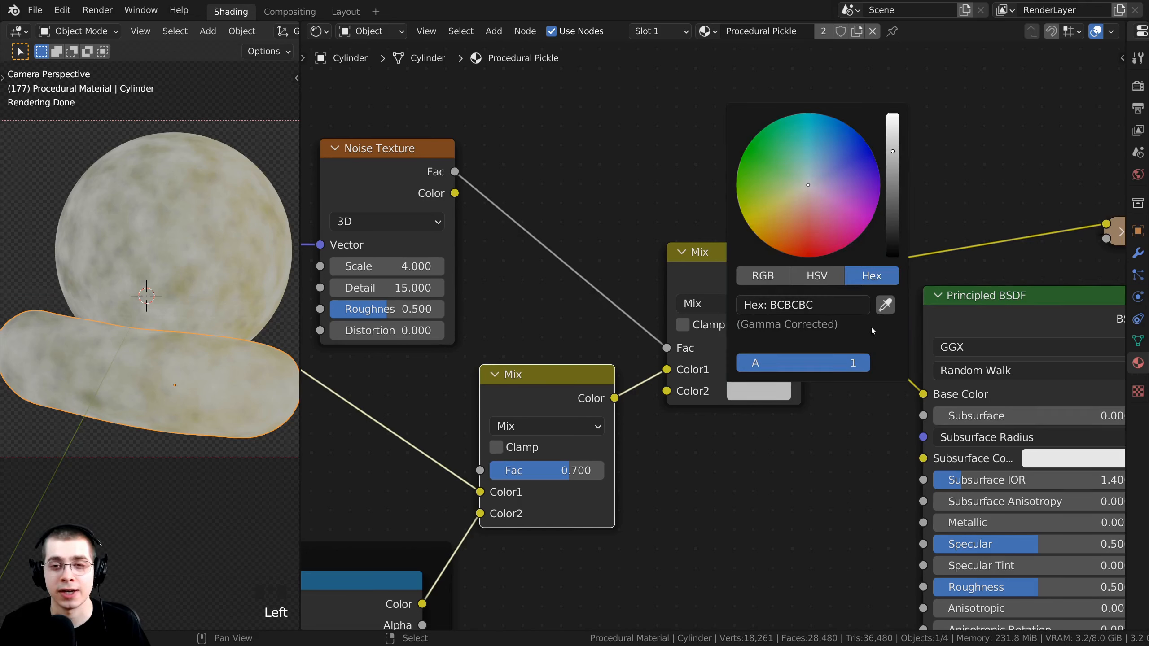
pyautogui.moveTo(890, 145); pyautogui.dragTo(890, 256)
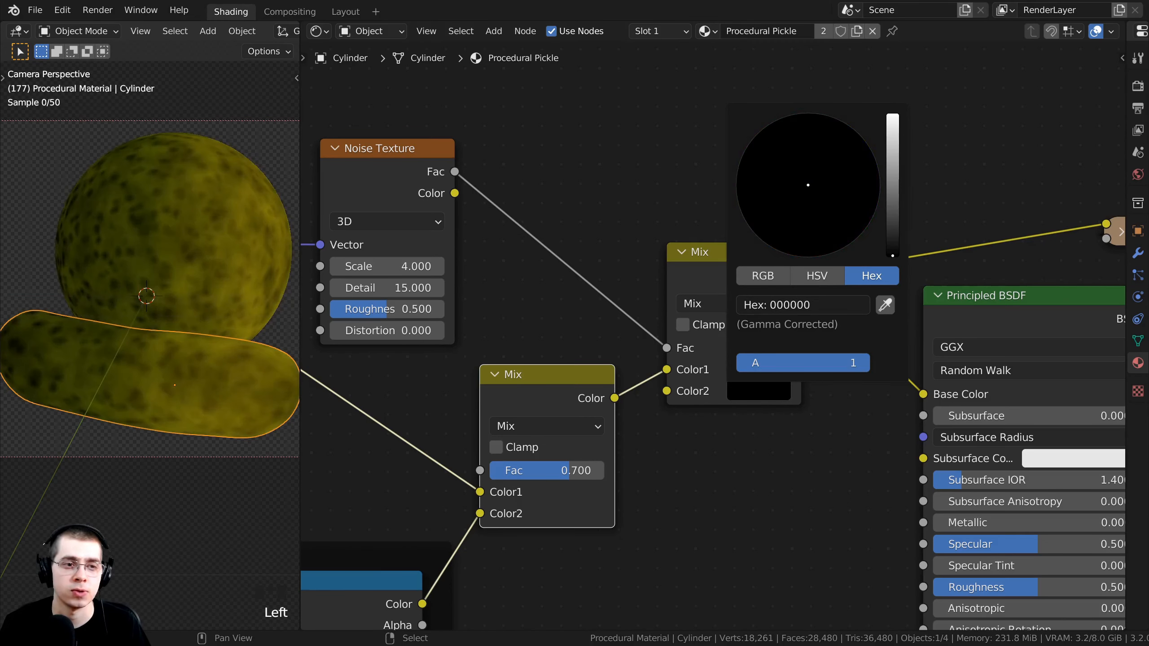
# Inspect the pickle's surface, then preview the full Principled BSDF shader again.
pyautogui.keyDown('shift'); pyautogui.moveTo(220, 180); pyautogui.dragTo(191, 245, button='middle'); pyautogui.keyUp('shift')
pyautogui.scroll(2, 195, 229)
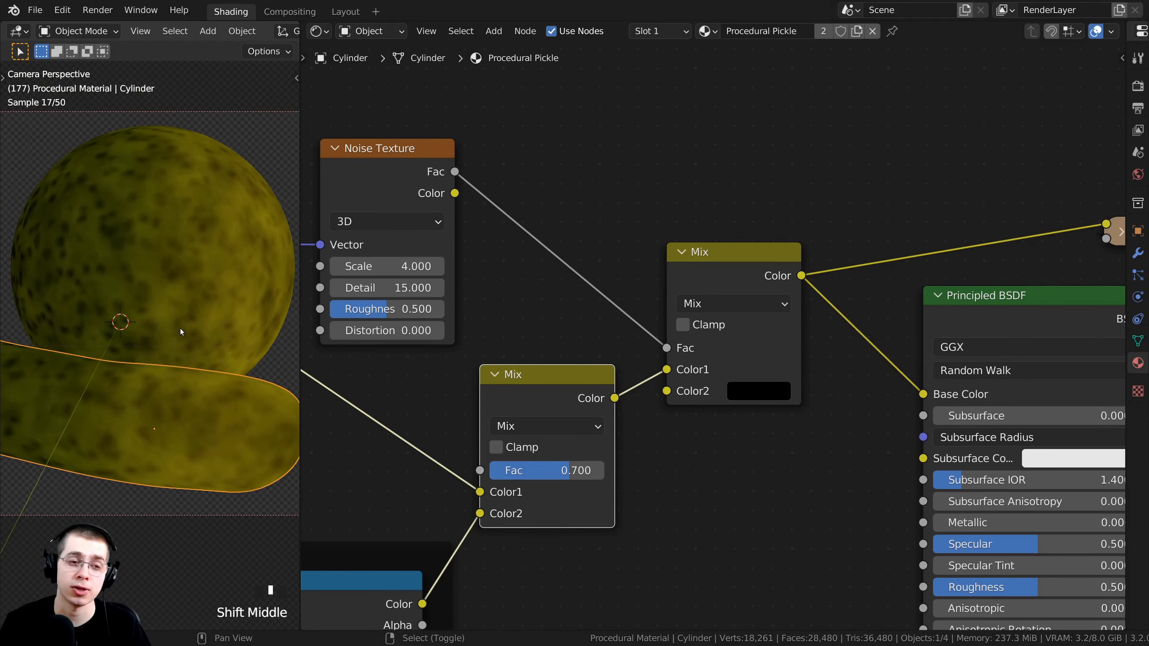
pyautogui.scroll(3, 185, 264)
pyautogui.scroll(4, 198, 192)
pyautogui.keyDown('shift'); pyautogui.moveTo(197, 193); pyautogui.dragTo(169, 167, button='middle'); pyautogui.keyUp('shift')
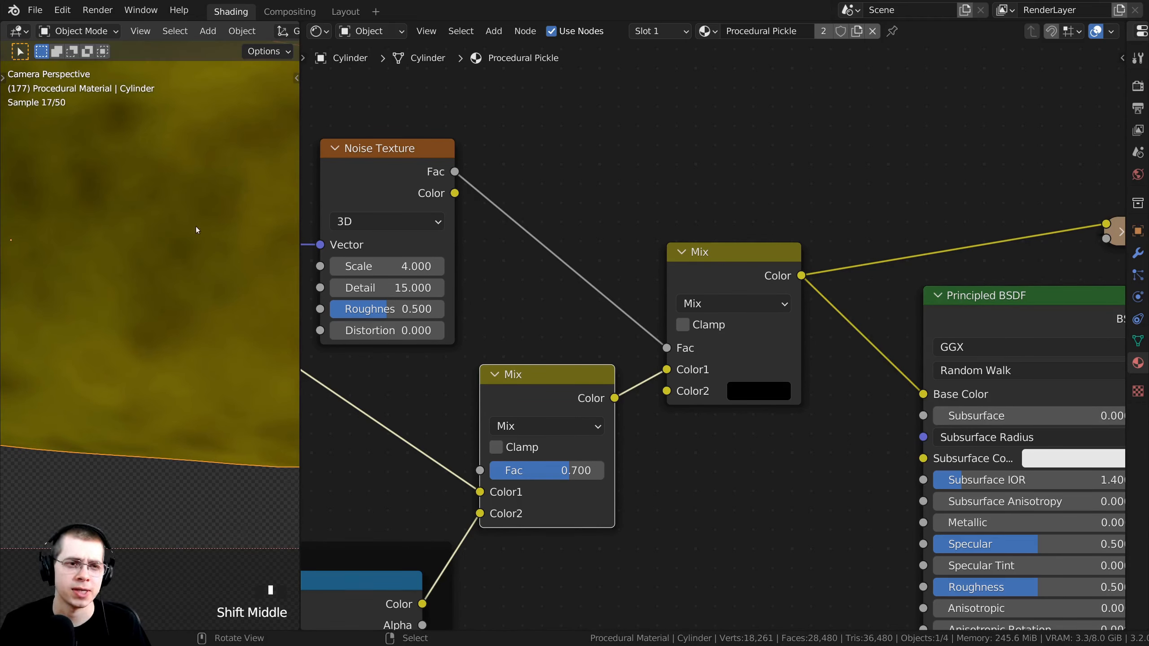
pyautogui.scroll(-10, 196, 230)
pyautogui.keyDown('shift'); pyautogui.moveTo(151, 304); pyautogui.dragTo(135, 326, button='middle'); pyautogui.keyUp('shift')
pyautogui.scroll(2, 136, 326)
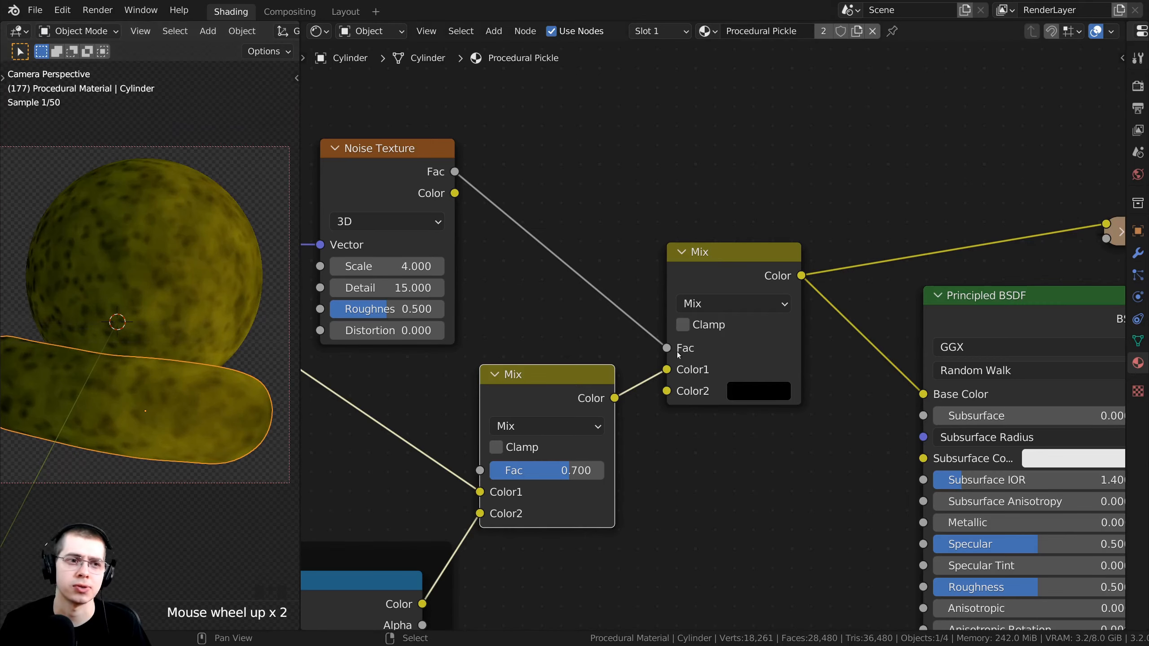
pyautogui.moveTo(678, 356); pyautogui.dragTo(443, 343, button='middle')
pyautogui.keyDown('ctrl'); pyautogui.keyDown('shift'); pyautogui.click(805, 291); pyautogui.keyUp('shift'); pyautogui.keyUp('ctrl')
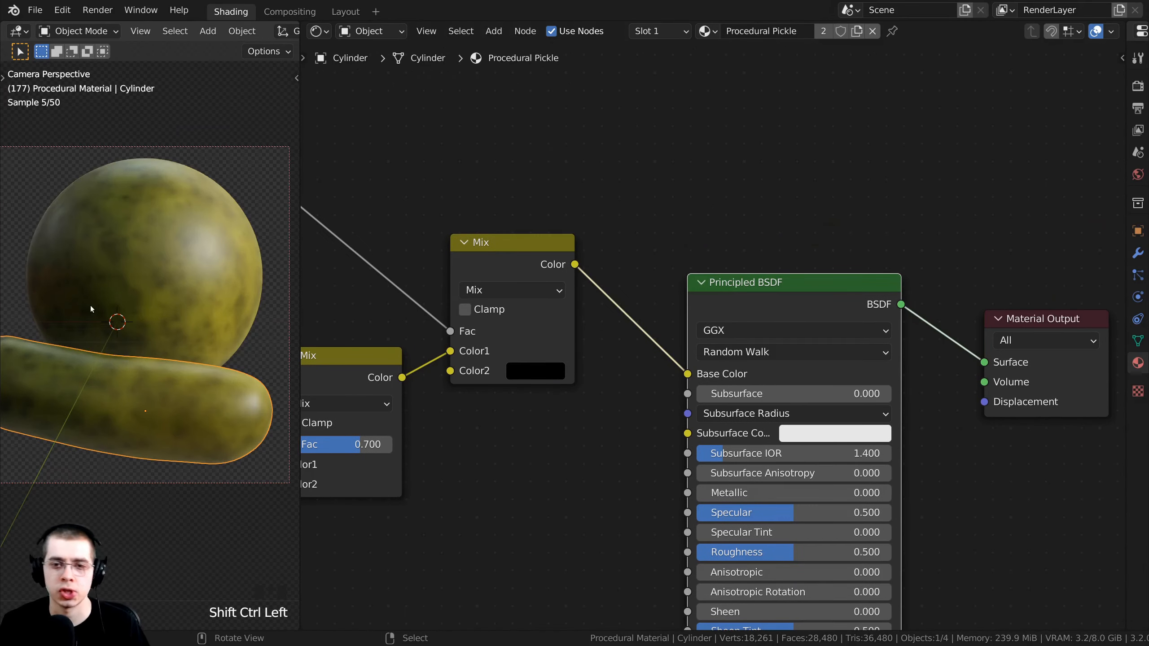
# Lower the Principled BSDF Roughness to 0.116 for a glossier pickle.
pyautogui.keyDown('shift'); pyautogui.moveTo(91, 309); pyautogui.dragTo(109, 317, button='middle'); pyautogui.keyUp('shift')
pyautogui.scroll(-3, 108, 317)
pyautogui.scroll(-2, 633, 362)
pyautogui.moveTo(634, 362); pyautogui.dragTo(714, 270, button='middle')
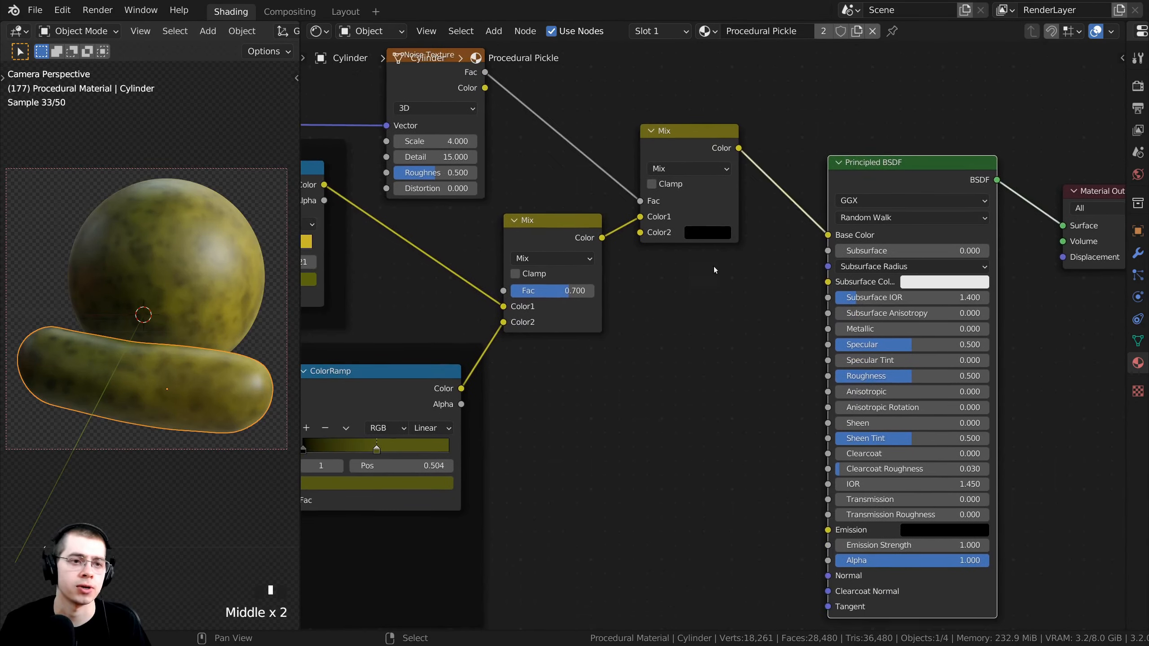
pyautogui.scroll(1, 714, 271)
pyautogui.scroll(1, 185, 345)
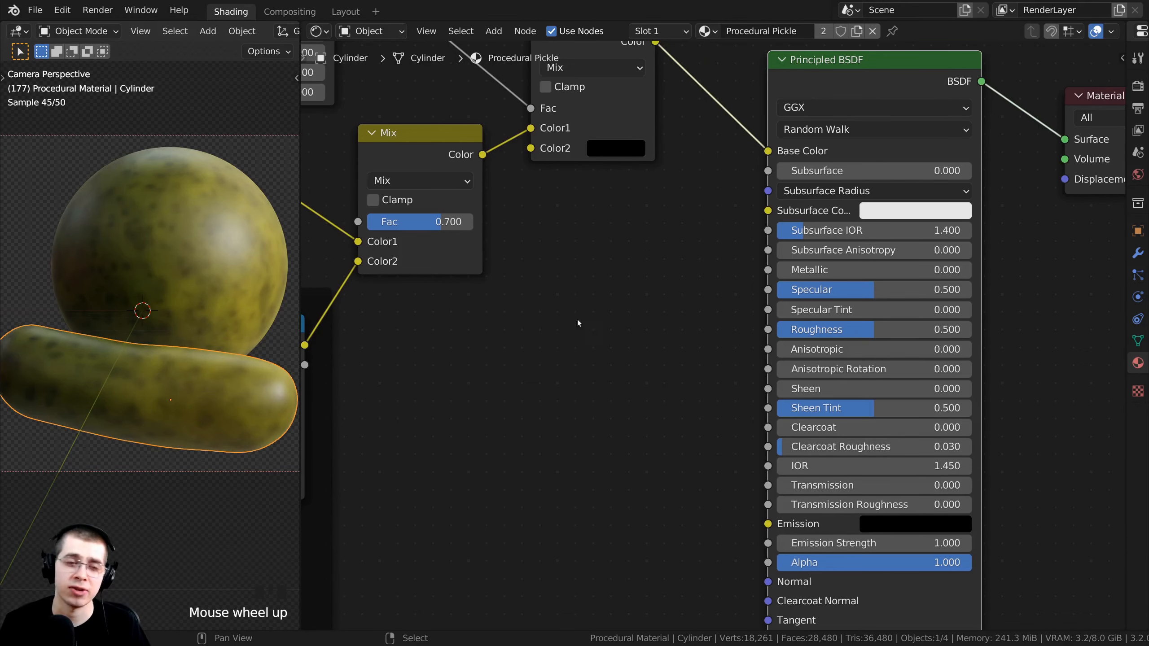
pyautogui.moveTo(650, 194); pyautogui.dragTo(675, 161, button='middle')
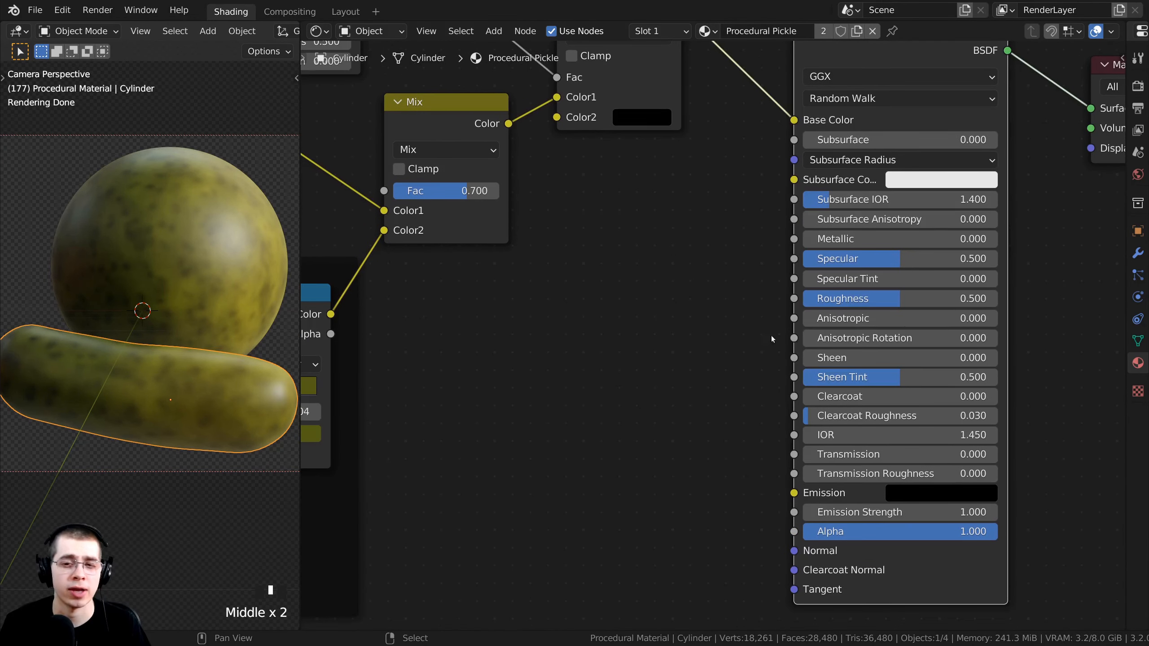
pyautogui.moveTo(909, 297); pyautogui.dragTo(826, 298)
# Try other Roughness values, then cancel to keep Roughness at 0.116.
pyautogui.scroll(-3, 826, 299)
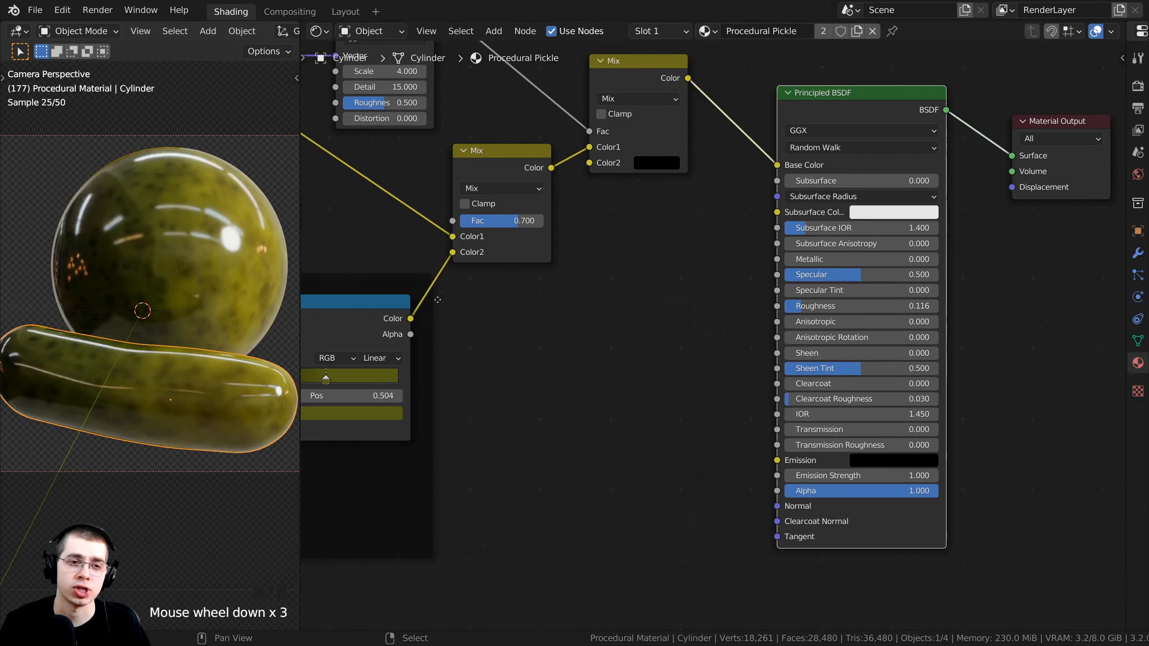
pyautogui.moveTo(837, 299); pyautogui.dragTo(873, 307, button='middle')
pyautogui.moveTo(872, 306)
pyautogui.mouseDown()
pyautogui.moveTo(893, 307)
pyautogui.moveTo(856, 307)
pyautogui.moveTo(888, 307)
pyautogui.mouseUp()
pyautogui.rightClick(888, 307)
# Link the dots ColorRamp's Color output to the Principled BSDF Roughness input.
pyautogui.moveTo(611, 292); pyautogui.dragTo(615, 318, button='middle')
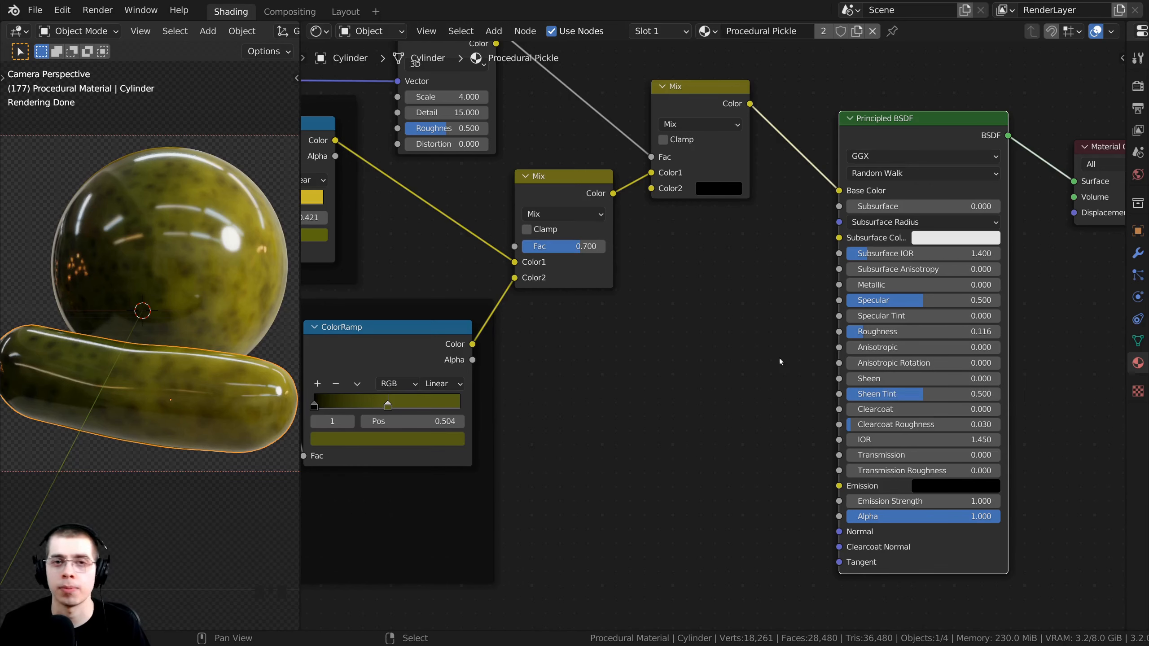
pyautogui.moveTo(755, 356); pyautogui.dragTo(754, 352, button='middle')
pyautogui.scroll(-1, 371, 346)
pyautogui.click(454, 264)
pyautogui.moveTo(371, 347); pyautogui.dragTo(509, 258, button='middle')
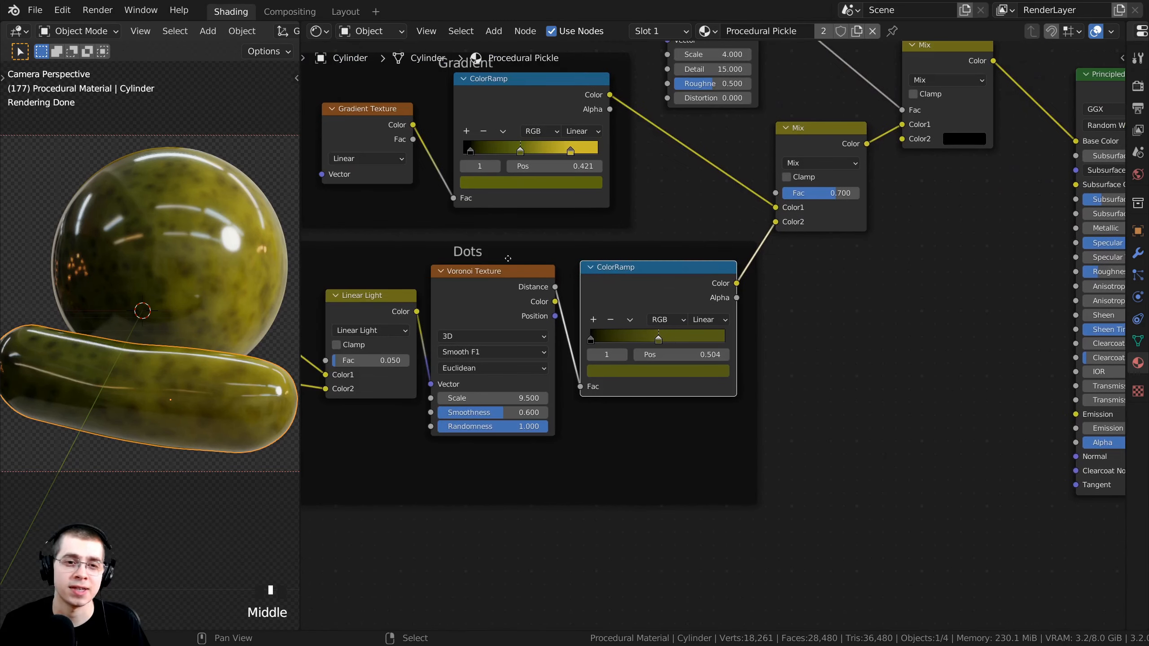
pyautogui.moveTo(609, 271); pyautogui.dragTo(489, 285, button='middle')
pyautogui.scroll(2, 492, 289)
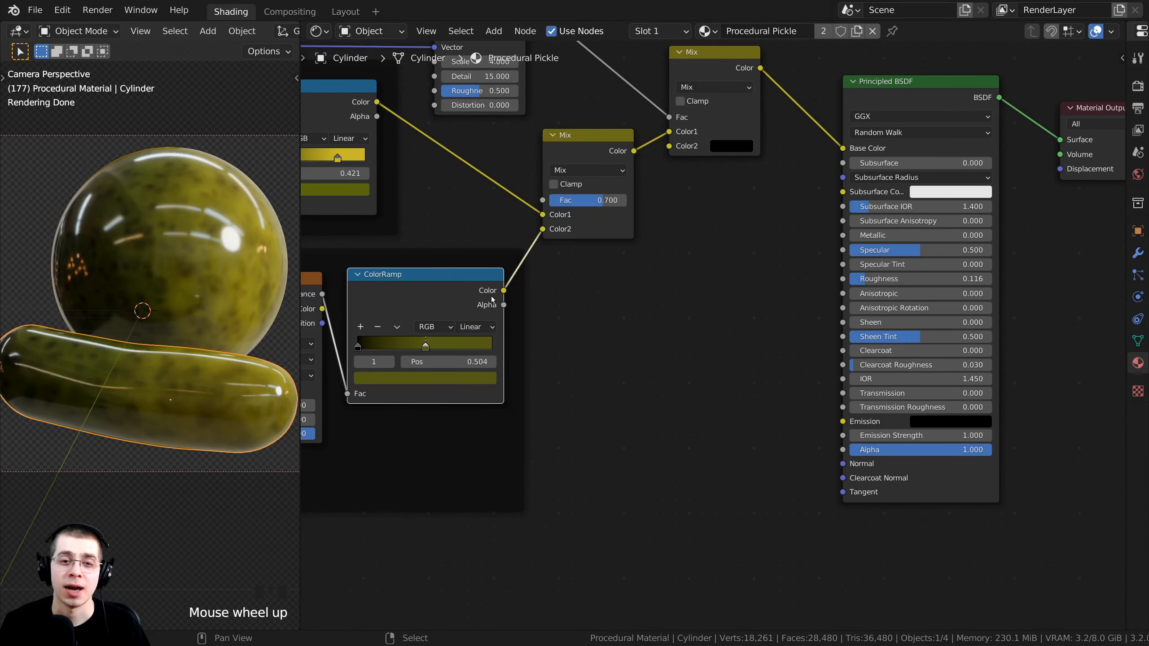
pyautogui.moveTo(487, 287); pyautogui.dragTo(854, 277)
# Reframe the node and 3D views to see the speckled shine variation.
pyautogui.moveTo(813, 282); pyautogui.dragTo(785, 325, button='middle')
pyautogui.scroll(1, 783, 325)
pyautogui.keyDown('shift'); pyautogui.moveTo(257, 259); pyautogui.dragTo(241, 300, button='middle'); pyautogui.keyUp('shift')
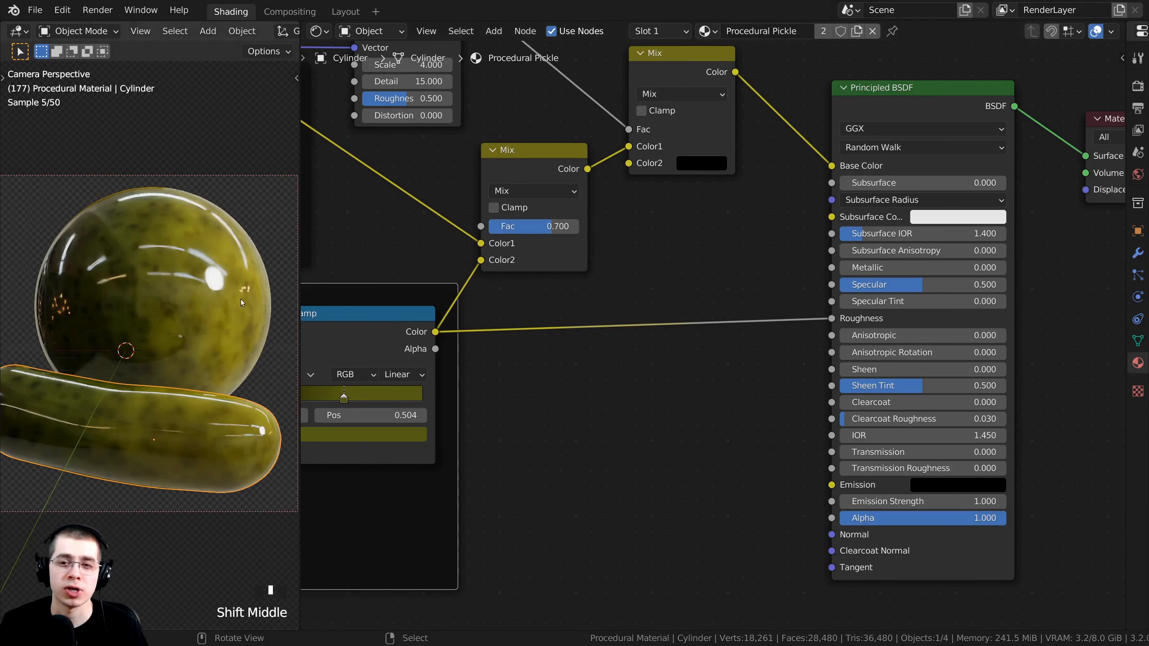
pyautogui.keyDown('shift'); pyautogui.moveTo(131, 229); pyautogui.dragTo(134, 200, button='middle'); pyautogui.keyUp('shift')
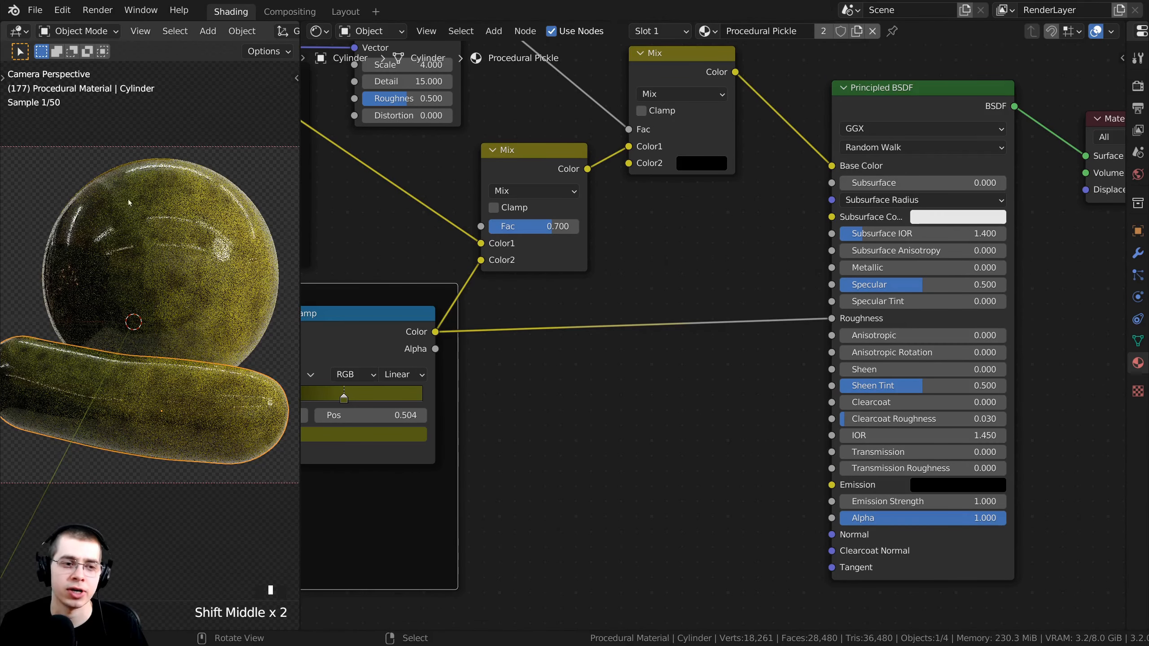
pyautogui.moveTo(594, 306); pyautogui.dragTo(597, 241, button='middle')
pyautogui.scroll(2, 610, 259)
# Add a ColorRamp node onto the Roughness link and position it between the nodes.
pyautogui.hotkey('shift', 'a')
pyautogui.click(570, 234)
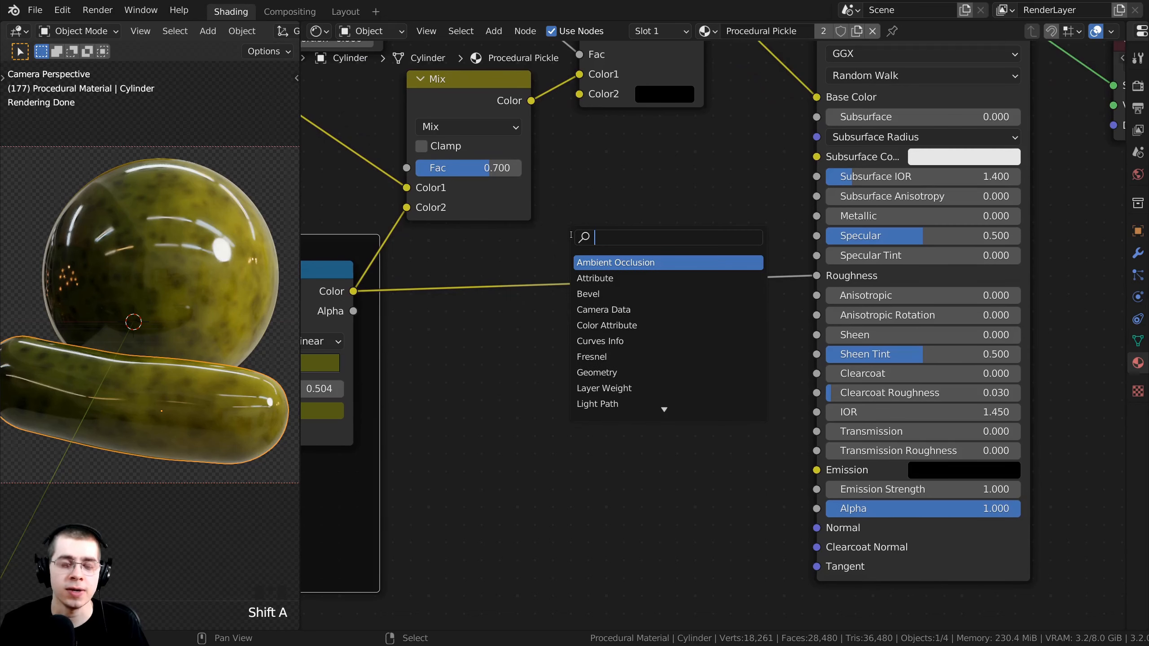
pyautogui.write('col')
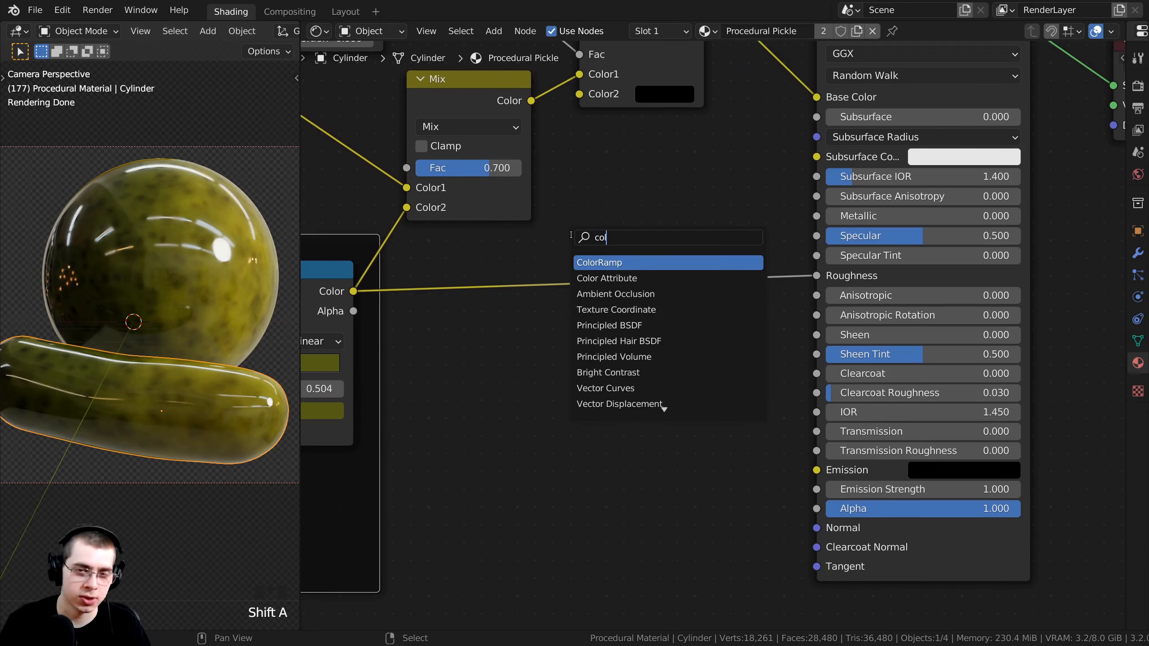
pyautogui.click(600, 262)
pyautogui.moveTo(532, 474); pyautogui.dragTo(313, 325)
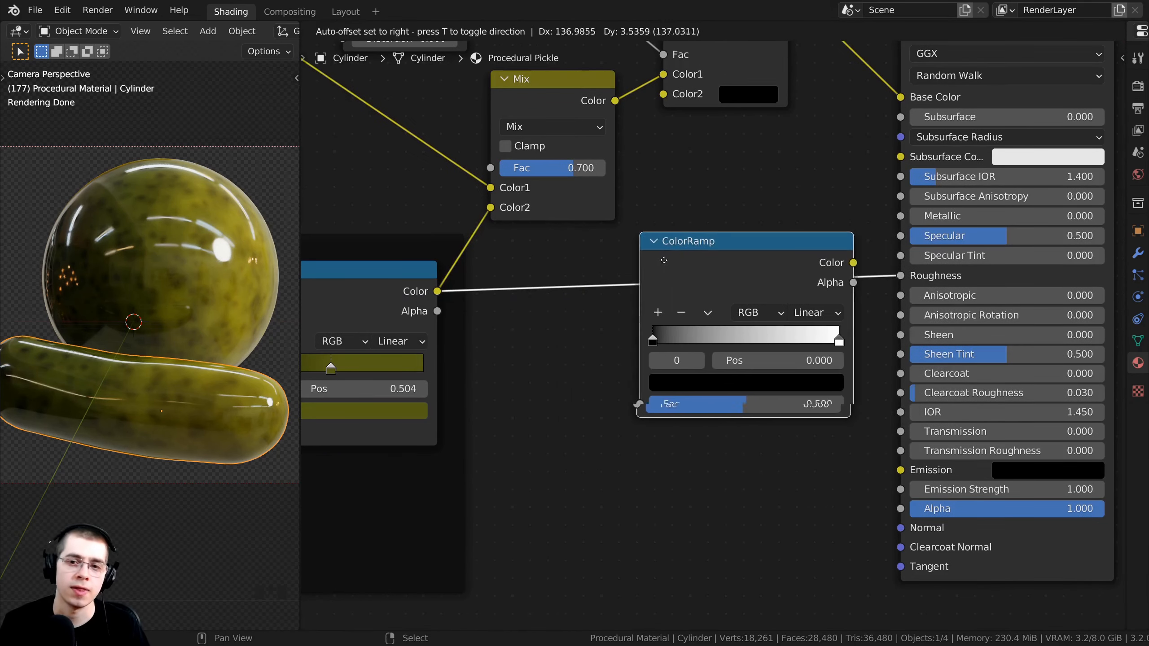
pyautogui.click(665, 260)
pyautogui.moveTo(716, 289); pyautogui.dragTo(723, 274)
pyautogui.moveTo(716, 265); pyautogui.dragTo(664, 275, button='middle')
pyautogui.moveTo(664, 274); pyautogui.dragTo(673, 275)
pyautogui.scroll(3, 673, 276)
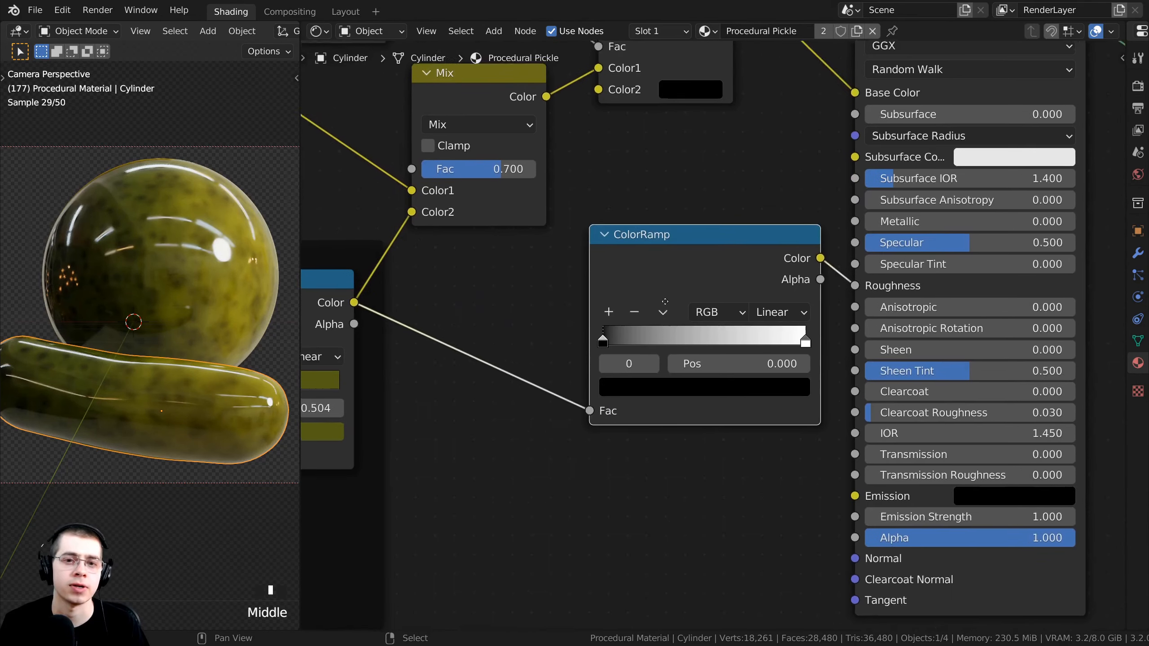
pyautogui.moveTo(678, 275); pyautogui.dragTo(619, 282, button='middle')
pyautogui.moveTo(620, 282); pyautogui.dragTo(624, 284)
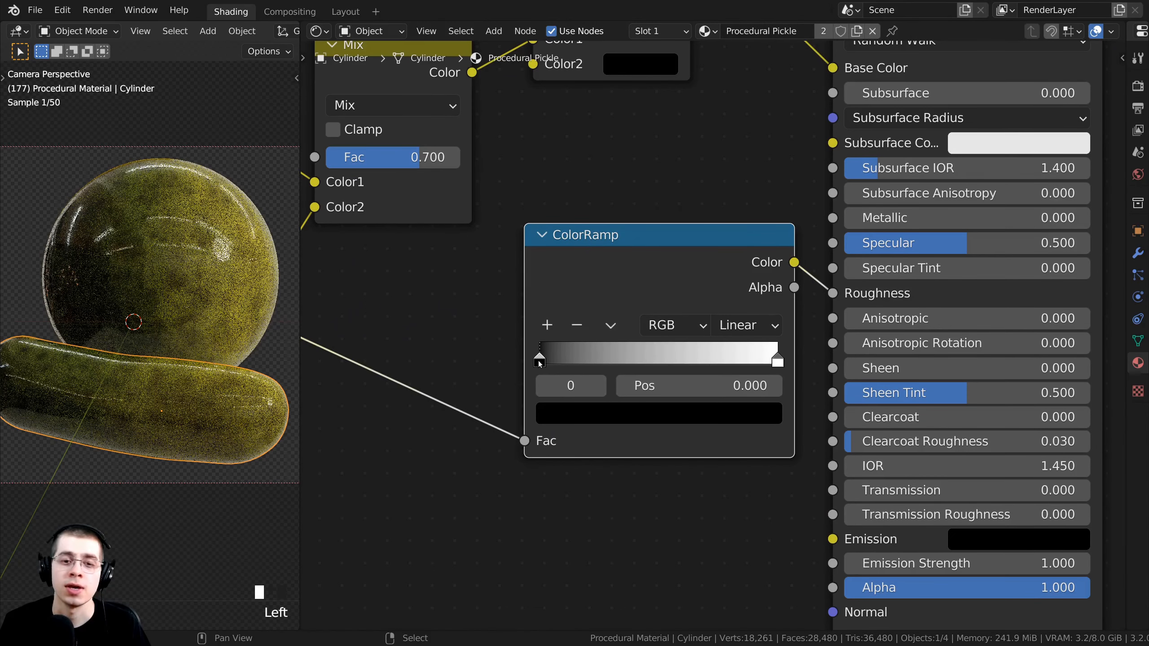
# Raise the new ramp's black stop to mid-grey (hex 595959).
pyautogui.moveTo(555, 399); pyautogui.dragTo(569, 496, button='middle')
pyautogui.scroll(-1, 564, 456)
pyautogui.scroll(1, 582, 460)
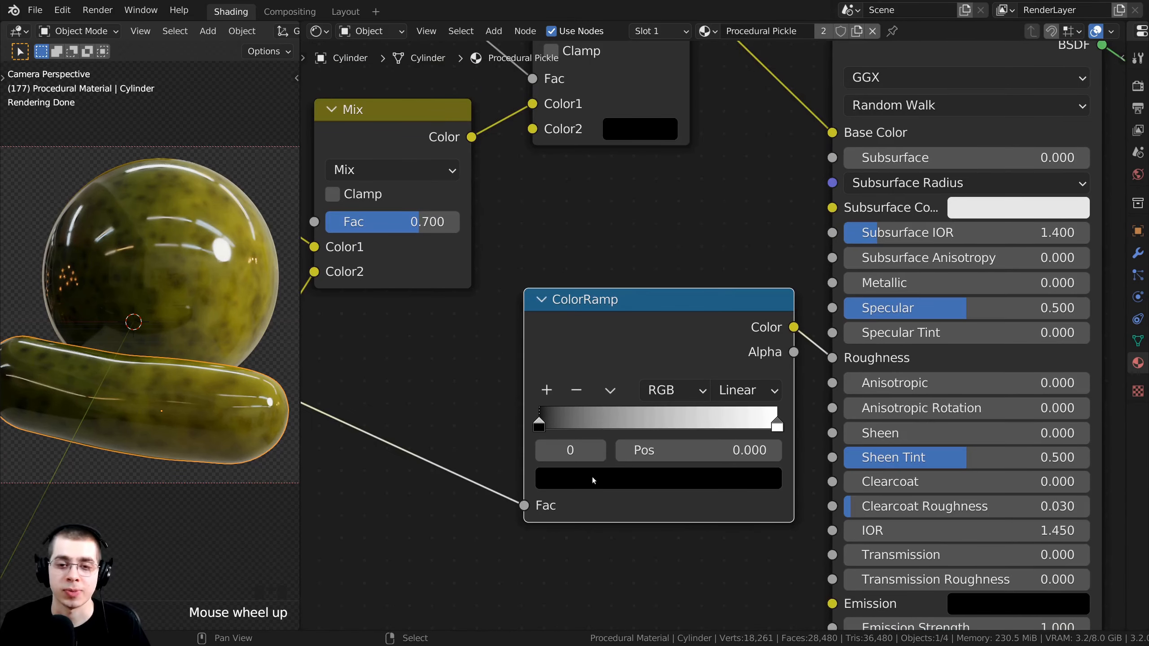
pyautogui.click(593, 477)
pyautogui.moveTo(729, 320); pyautogui.dragTo(729, 218)
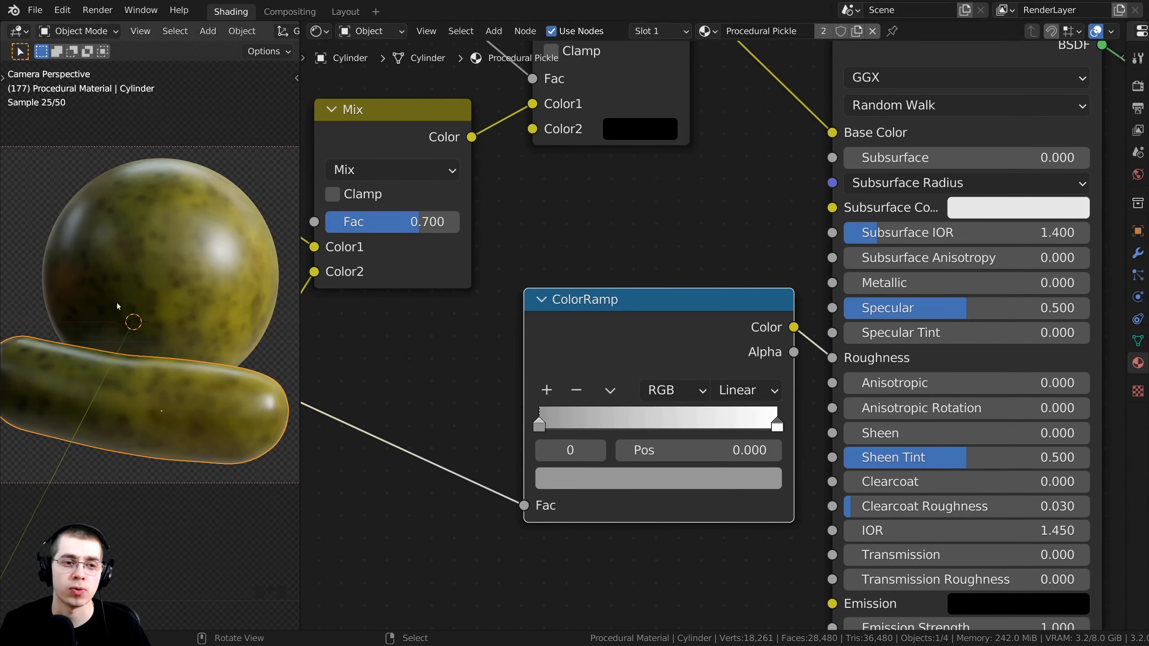
pyautogui.scroll(1, 580, 464)
pyautogui.click(584, 464)
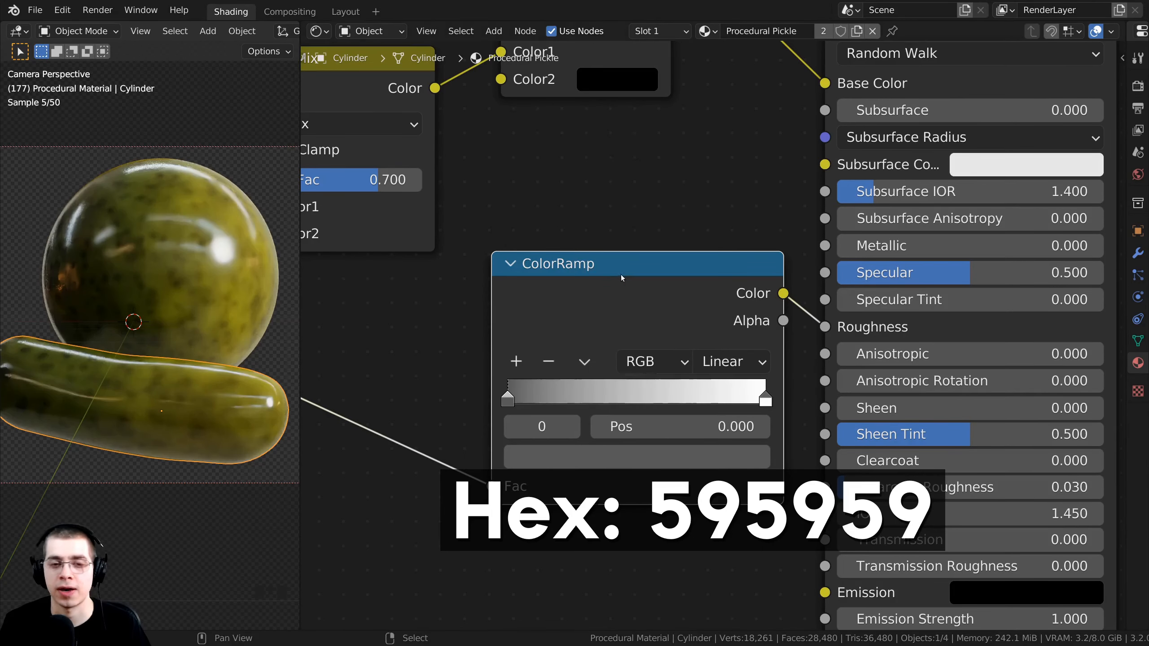
pyautogui.moveTo(621, 275); pyautogui.dragTo(641, 286, button='middle')
# Reframe the 3D view and select the roughness ColorRamp node.
pyautogui.keyDown('shift'); pyautogui.moveTo(134, 310); pyautogui.dragTo(142, 304, button='middle'); pyautogui.keyUp('shift')
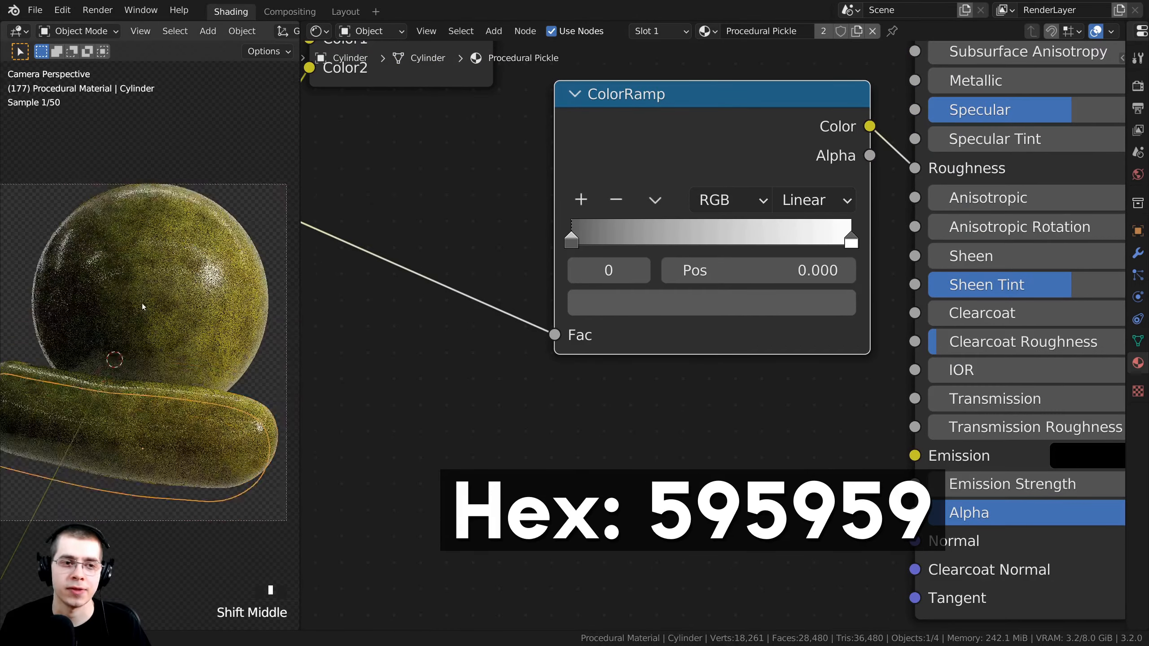
pyautogui.scroll(3, 167, 301)
pyautogui.scroll(-2, 204, 281)
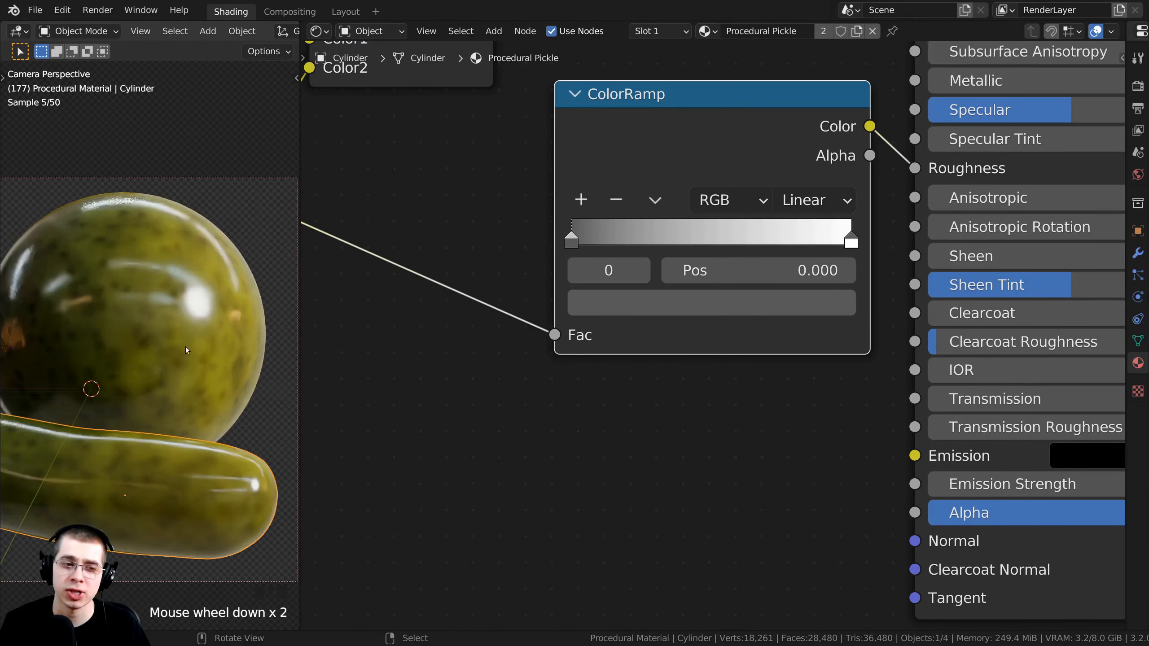
pyautogui.keyDown('shift'); pyautogui.moveTo(154, 405); pyautogui.dragTo(122, 343, button='middle'); pyautogui.keyUp('shift')
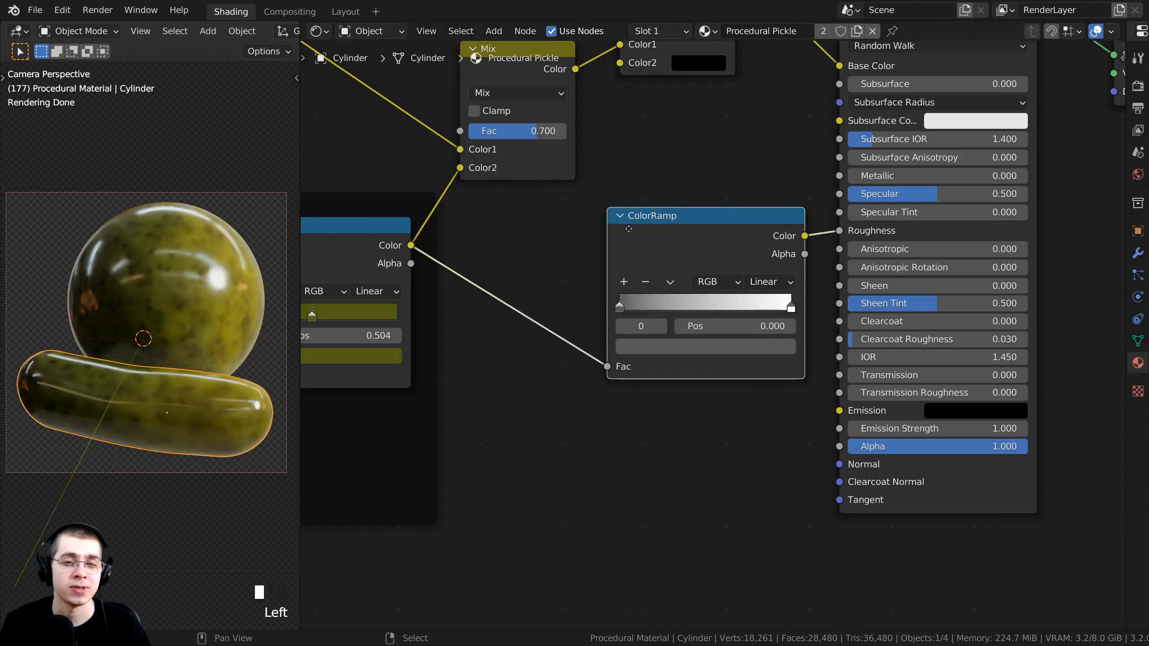
pyautogui.moveTo(393, 294); pyautogui.dragTo(431, 266, button='middle')
pyautogui.keyDown('shift'); pyautogui.scroll(1, 157, 312); pyautogui.keyUp('shift')
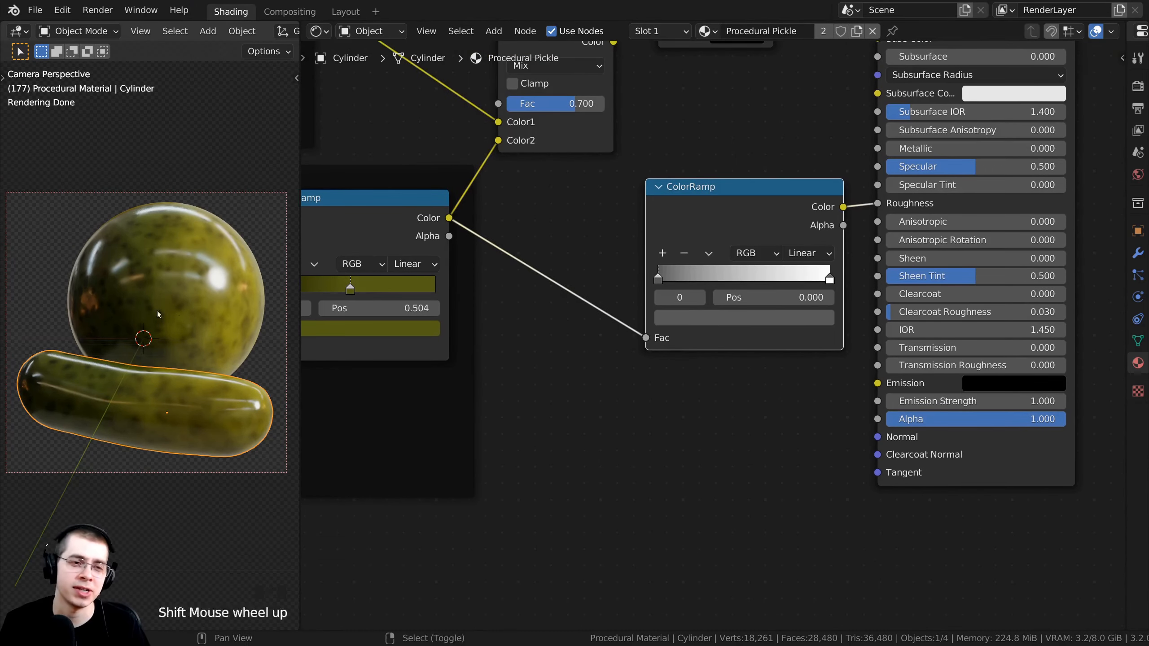
pyautogui.scroll(2, 124, 340)
pyautogui.scroll(-4, 498, 285)
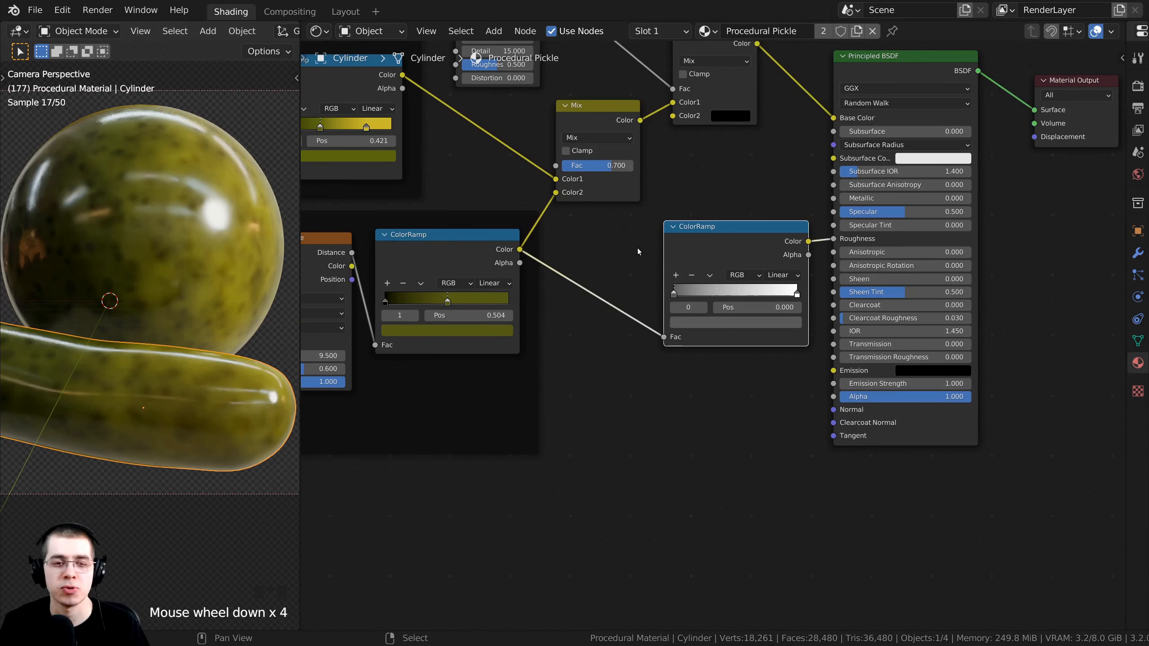
pyautogui.click(677, 294)
pyautogui.scroll(1, 633, 271)
pyautogui.scroll(-2, 588, 254)
pyautogui.moveTo(472, 220); pyautogui.dragTo(519, 221, button='middle')
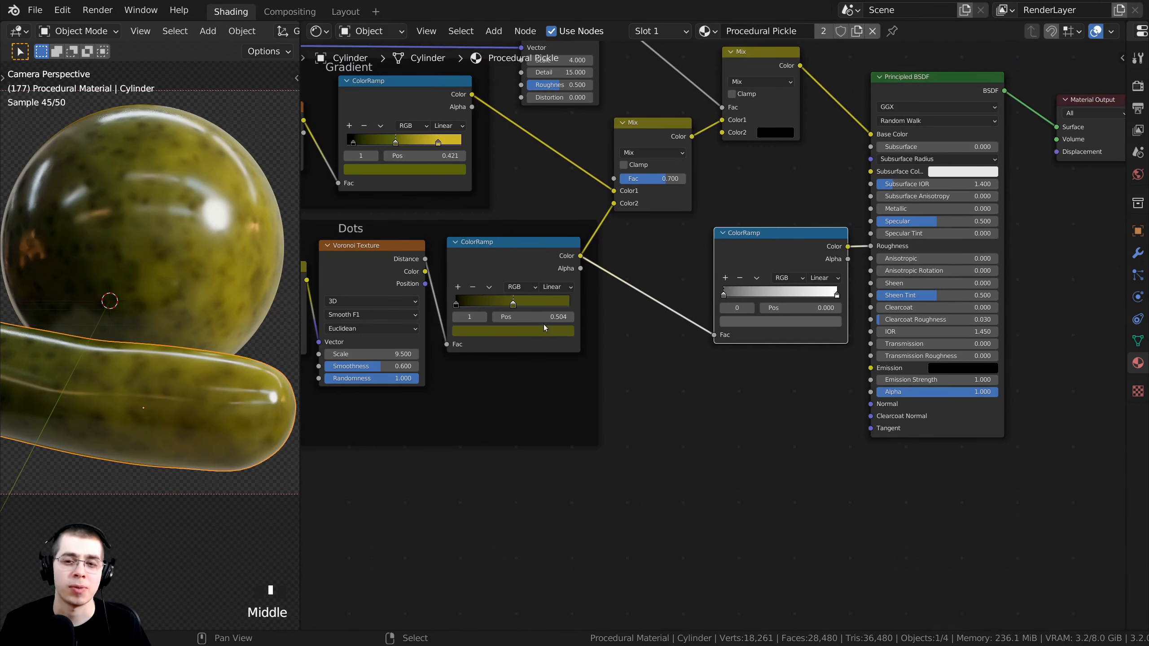
pyautogui.scroll(3, 541, 326)
# Pull a new link out of the Principled BSDF Normal input.
pyautogui.click(764, 365)
pyautogui.moveTo(785, 385); pyautogui.dragTo(660, 363)
pyautogui.scroll(-1, 679, 335)
pyautogui.scroll(1, 679, 335)
pyautogui.moveTo(520, 371); pyautogui.dragTo(615, 373, button='middle')
pyautogui.scroll(-3, 388, 421)
pyautogui.moveTo(389, 420); pyautogui.dragTo(551, 300, button='middle')
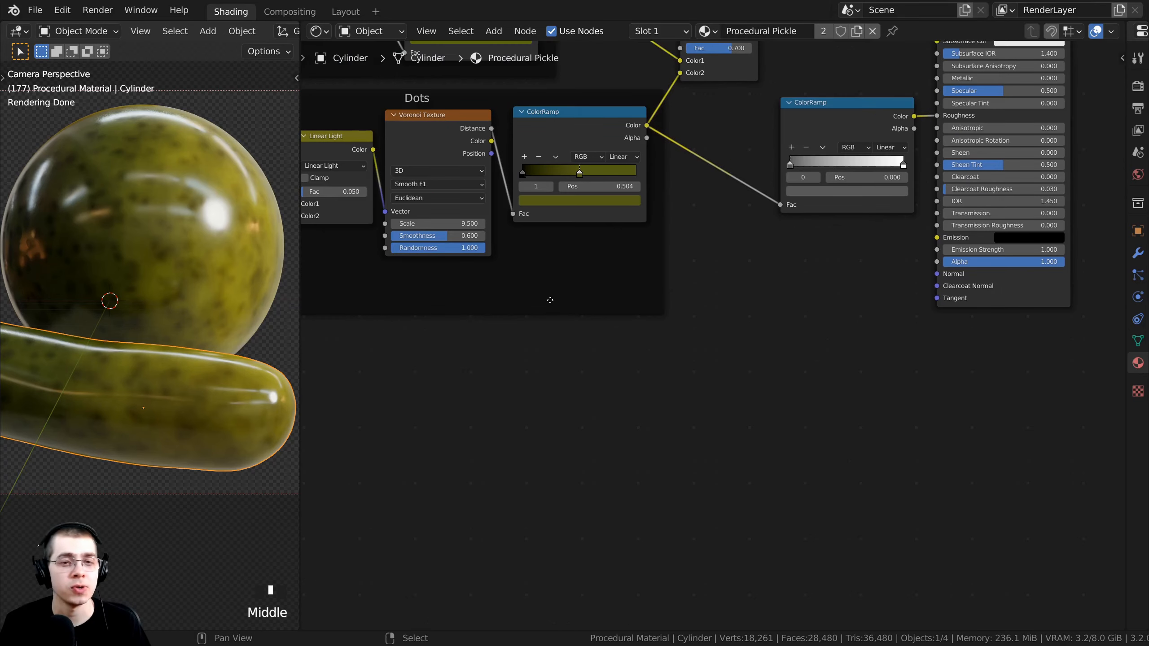
# Add a Noise Texture node via search and place it below the Dots frame.
pyautogui.hotkey('shift', 'a')
pyautogui.click(491, 350)
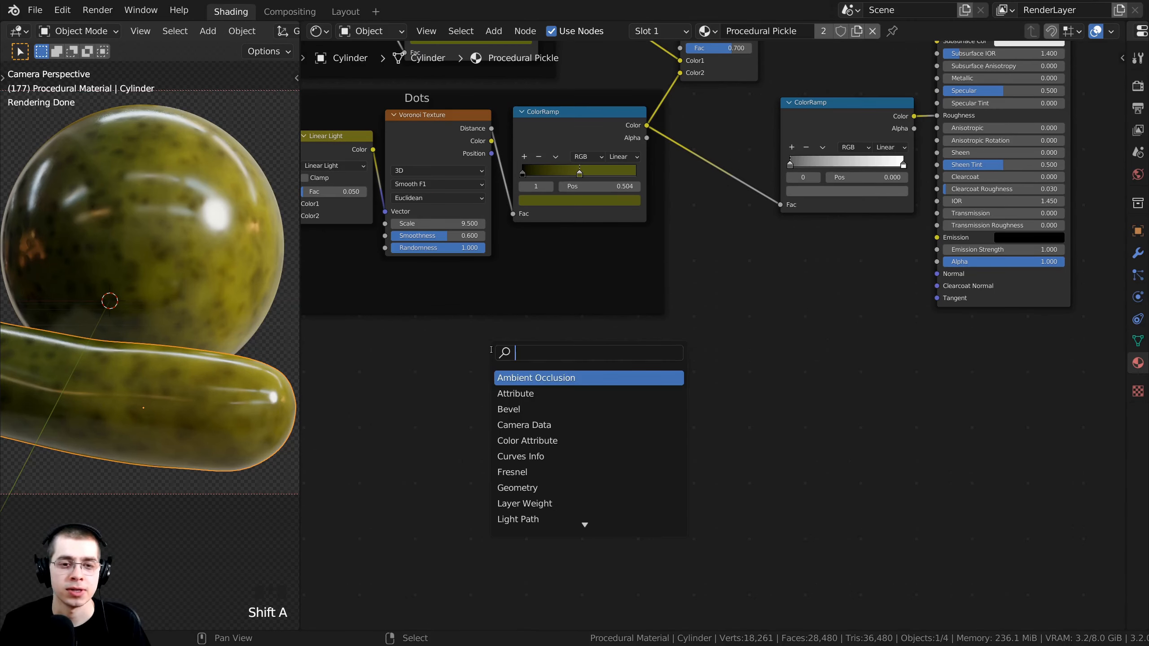
pyautogui.write('noise')
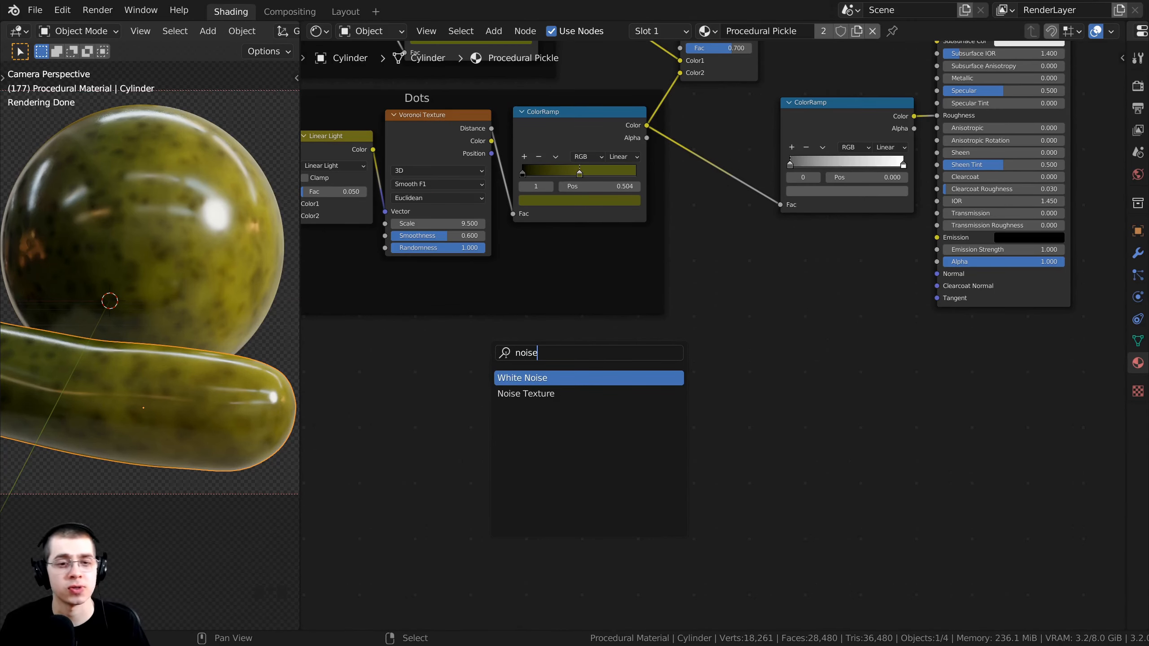
pyautogui.click(514, 392)
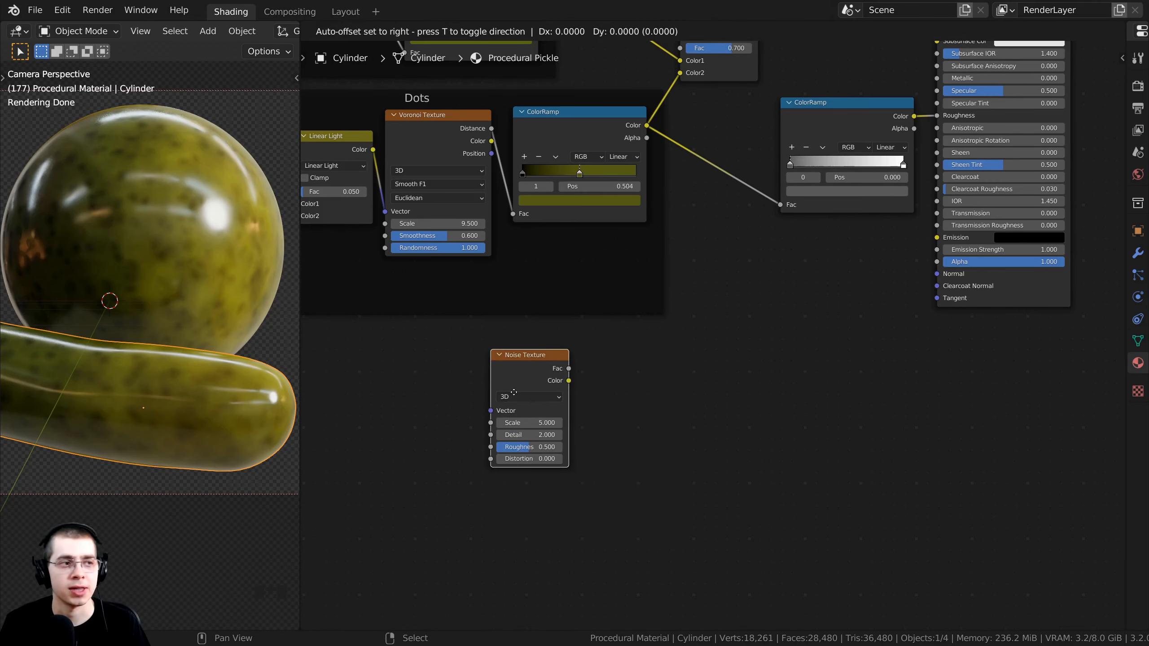
pyautogui.click(700, 327)
pyautogui.moveTo(699, 299); pyautogui.dragTo(637, 346)
pyautogui.scroll(2, 637, 346)
pyautogui.scroll(-4, 637, 346)
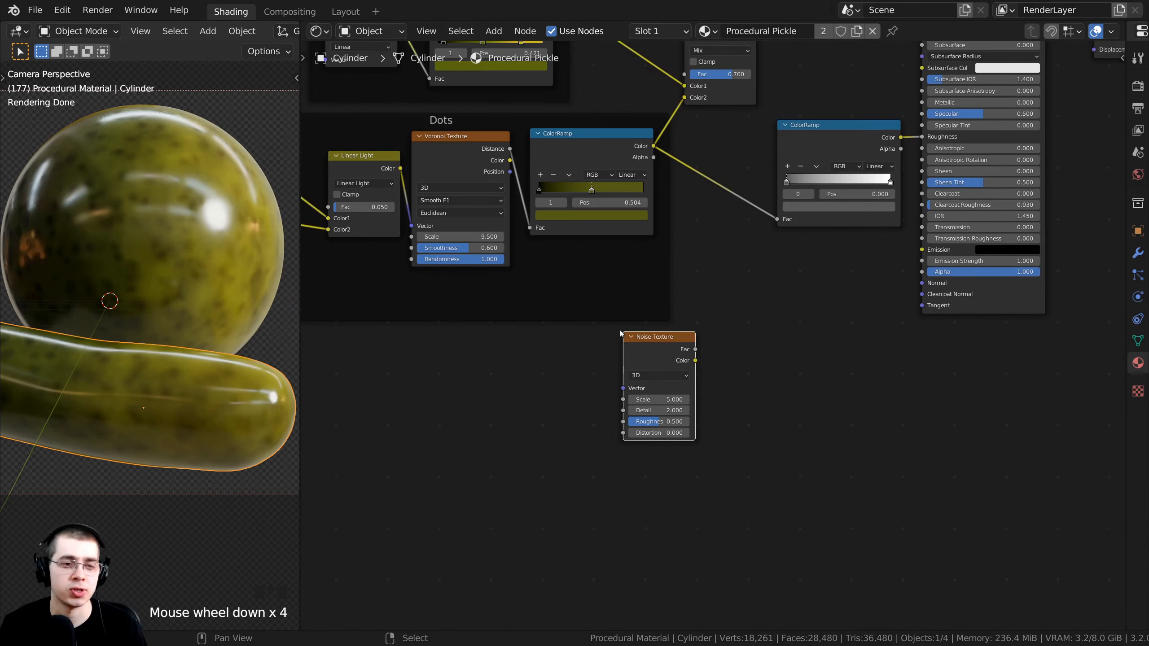
pyautogui.scroll(-2, 621, 335)
pyautogui.moveTo(344, 270); pyautogui.dragTo(452, 322, button='middle')
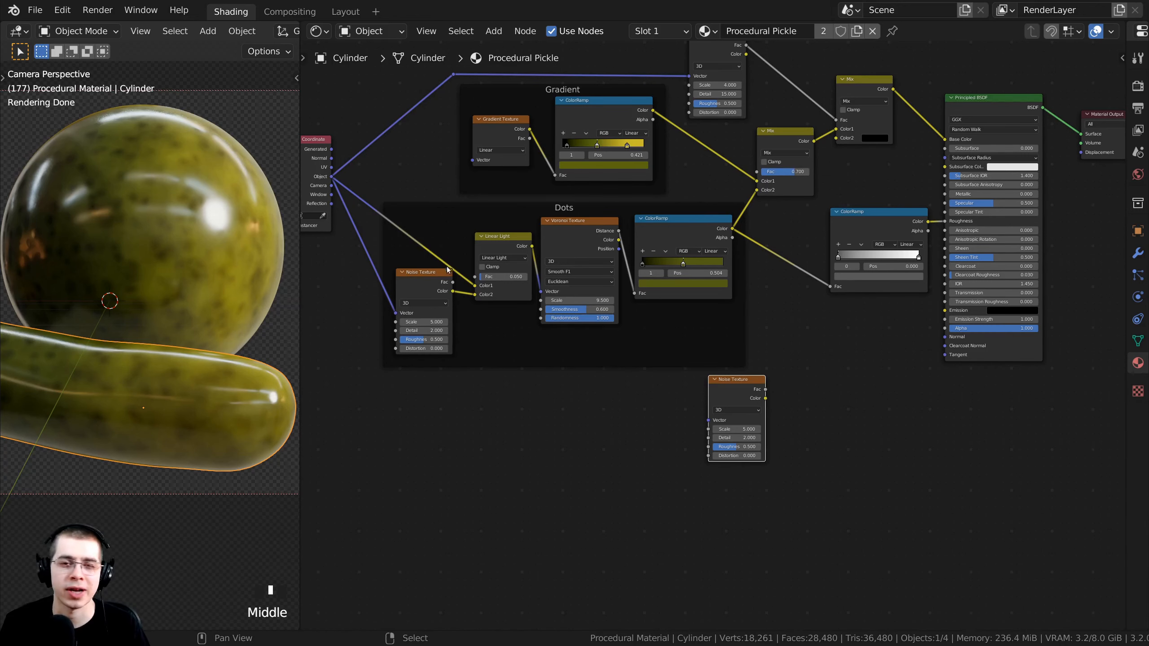
pyautogui.moveTo(404, 276); pyautogui.dragTo(415, 294, button='middle')
pyautogui.moveTo(440, 165); pyautogui.dragTo(478, 148, button='middle')
# Link Texture Coordinate Object to the new Noise Texture's Vector and tidy node positions.
pyautogui.click(380, 182)
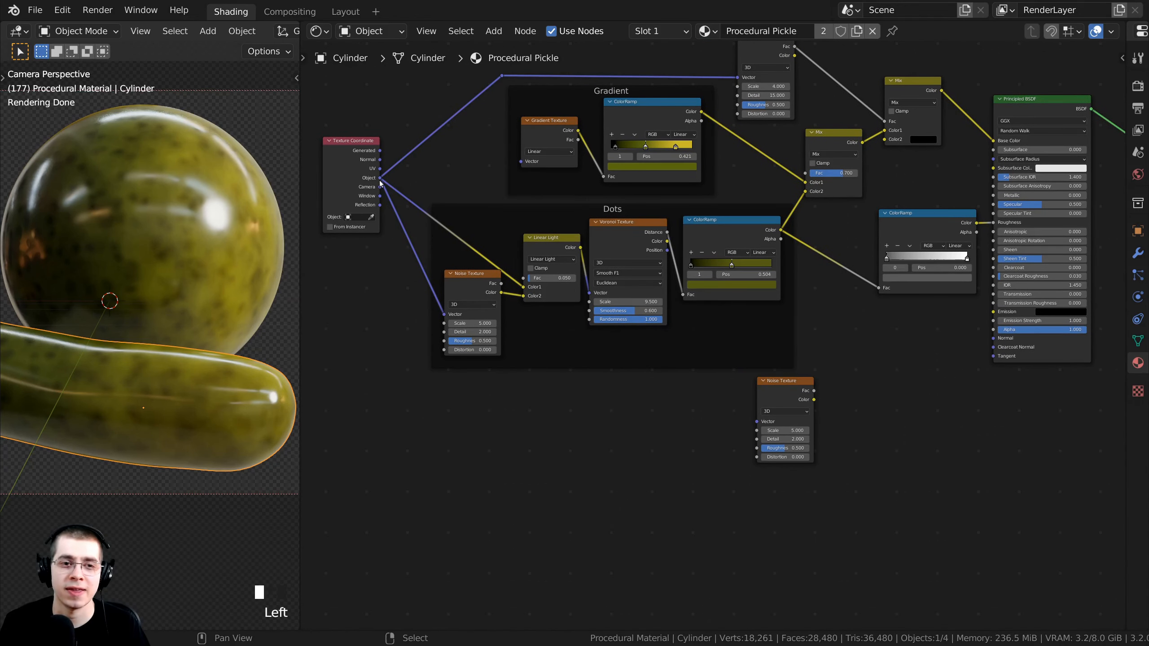
pyautogui.moveTo(382, 179); pyautogui.dragTo(754, 422)
pyautogui.scroll(4, 706, 338)
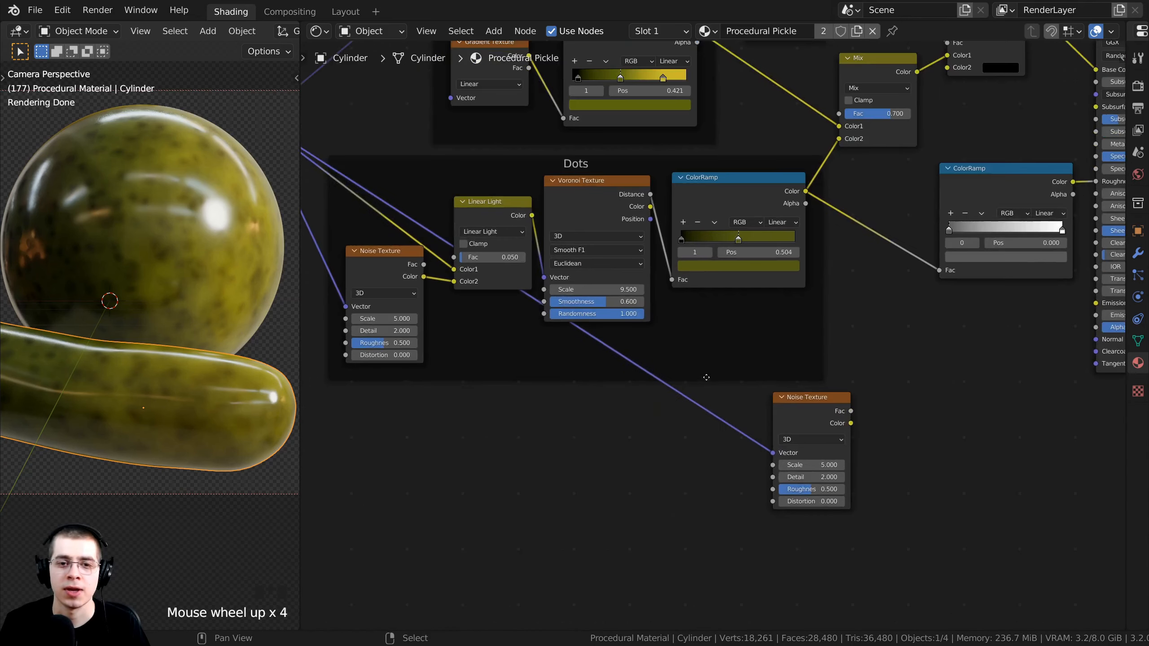
pyautogui.scroll(-2, 432, 219)
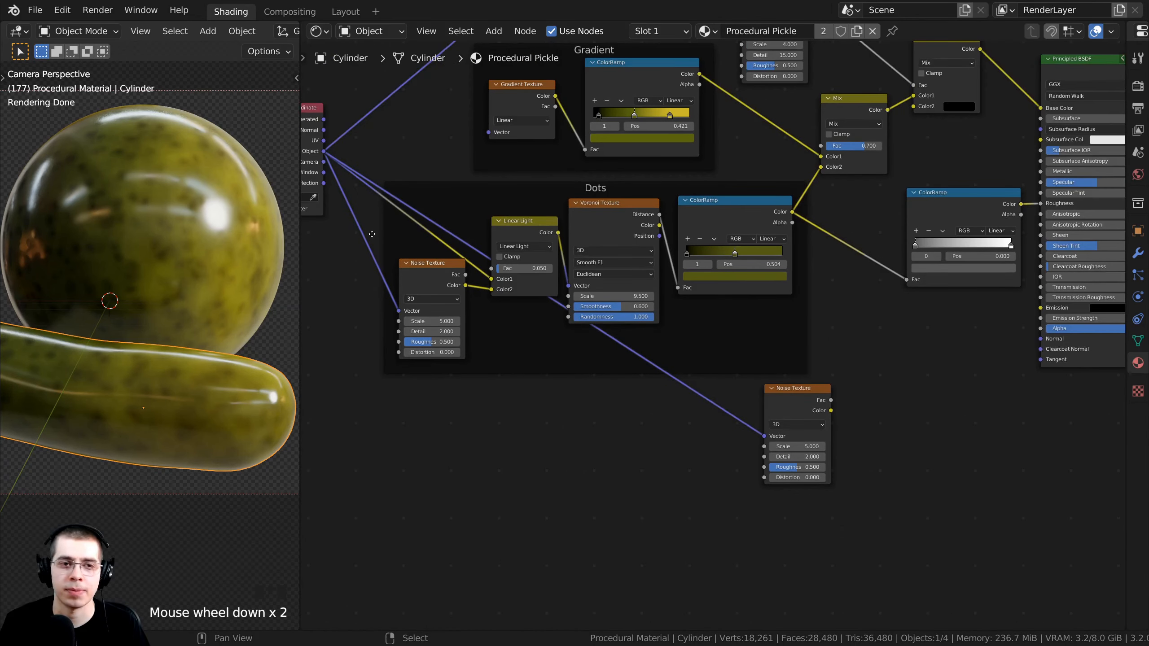
pyautogui.moveTo(372, 234); pyautogui.dragTo(506, 256, button='middle')
pyautogui.moveTo(398, 185); pyautogui.dragTo(370, 201)
pyautogui.scroll(3, 669, 381)
pyautogui.moveTo(742, 362); pyautogui.dragTo(688, 348, button='middle')
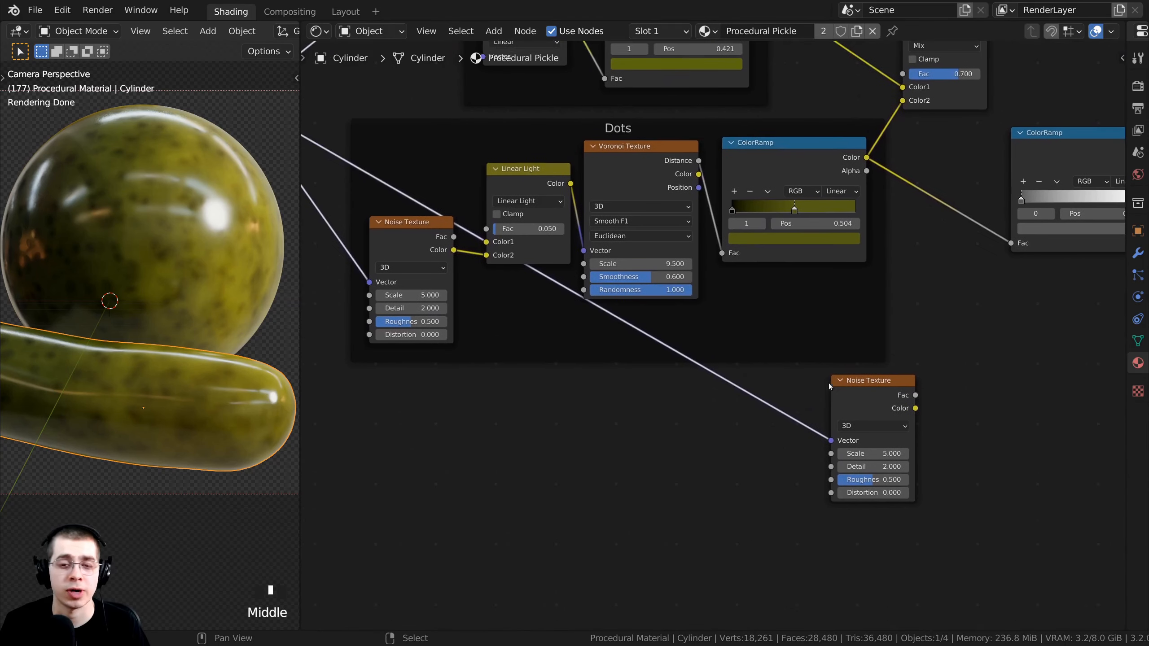
pyautogui.moveTo(839, 383); pyautogui.dragTo(846, 390)
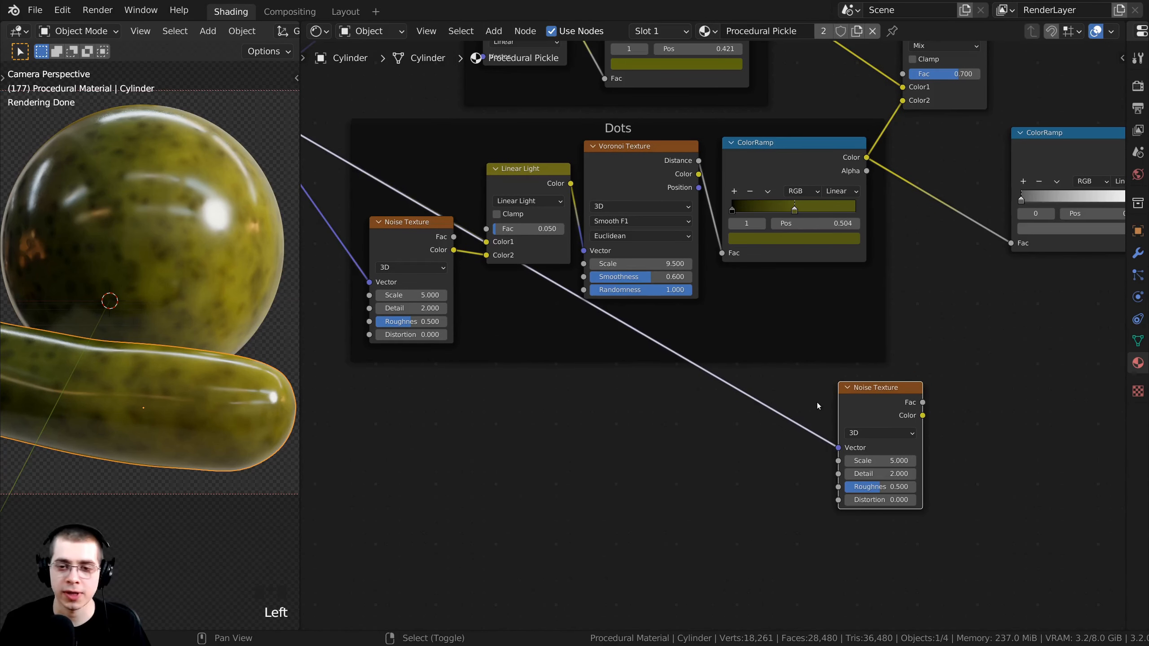
# Add a reroute point on that link and move it below the Texture Coordinate node.
pyautogui.moveTo(814, 385)
pyautogui.keyDown('shift'); pyautogui.mouseDown(button='right')
pyautogui.moveTo(767, 393)
pyautogui.moveTo(661, 448)
pyautogui.mouseUp(button='right'); pyautogui.keyUp('shift')
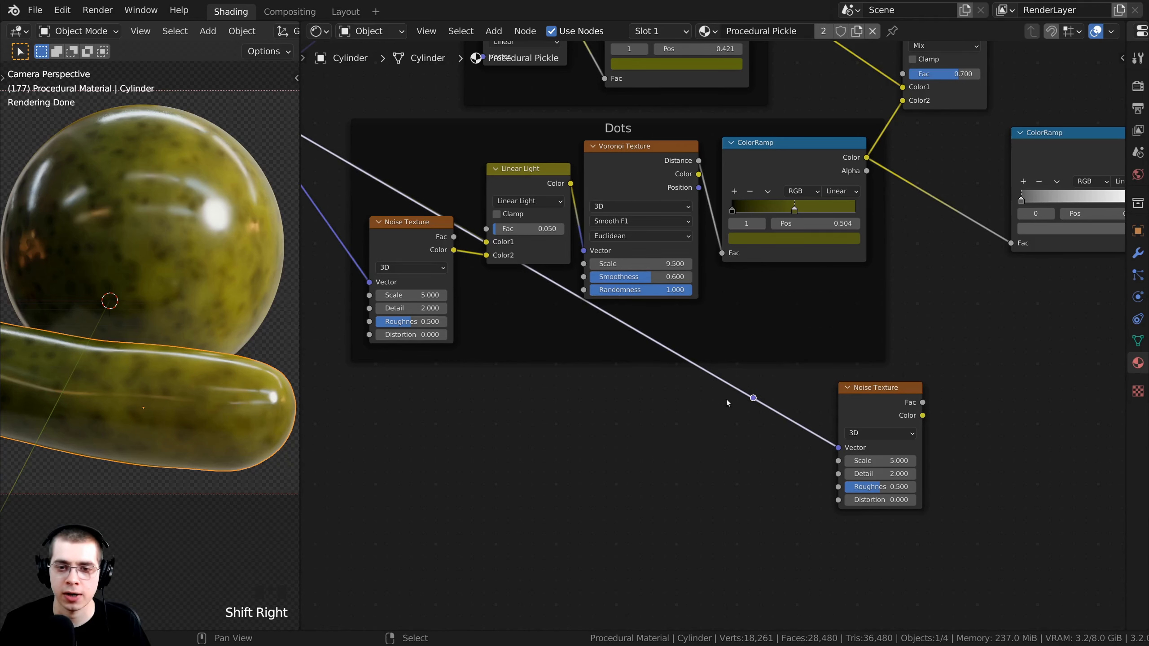
pyautogui.scroll(-1, 726, 399)
pyautogui.moveTo(727, 399); pyautogui.dragTo(797, 397, button='middle')
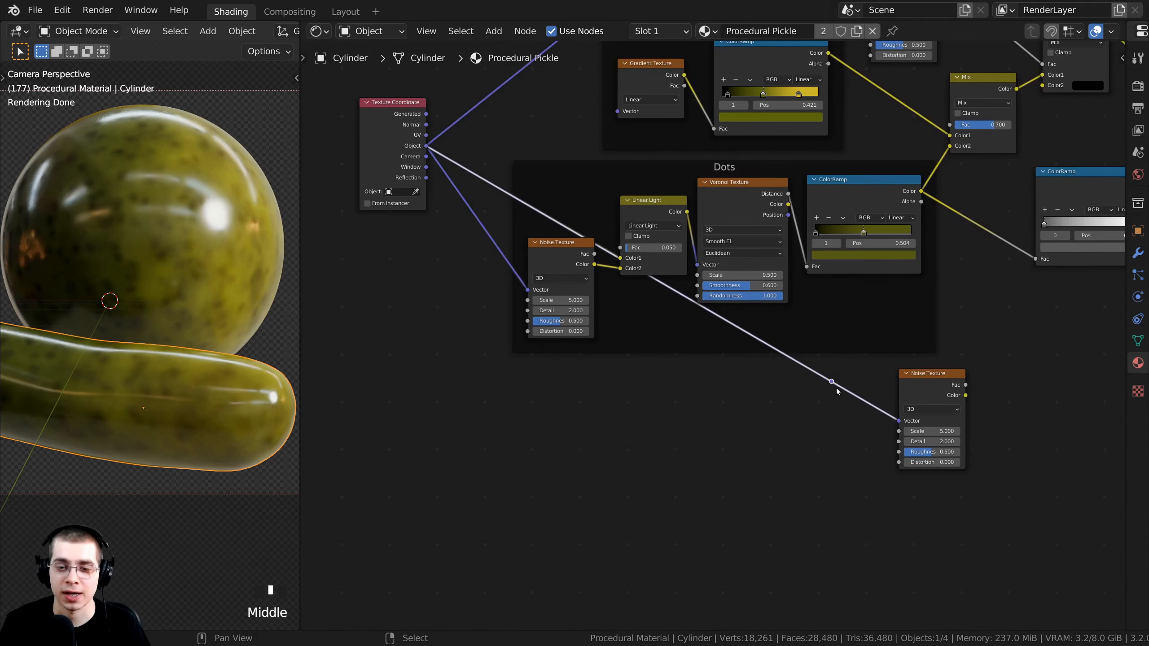
pyautogui.press('g')
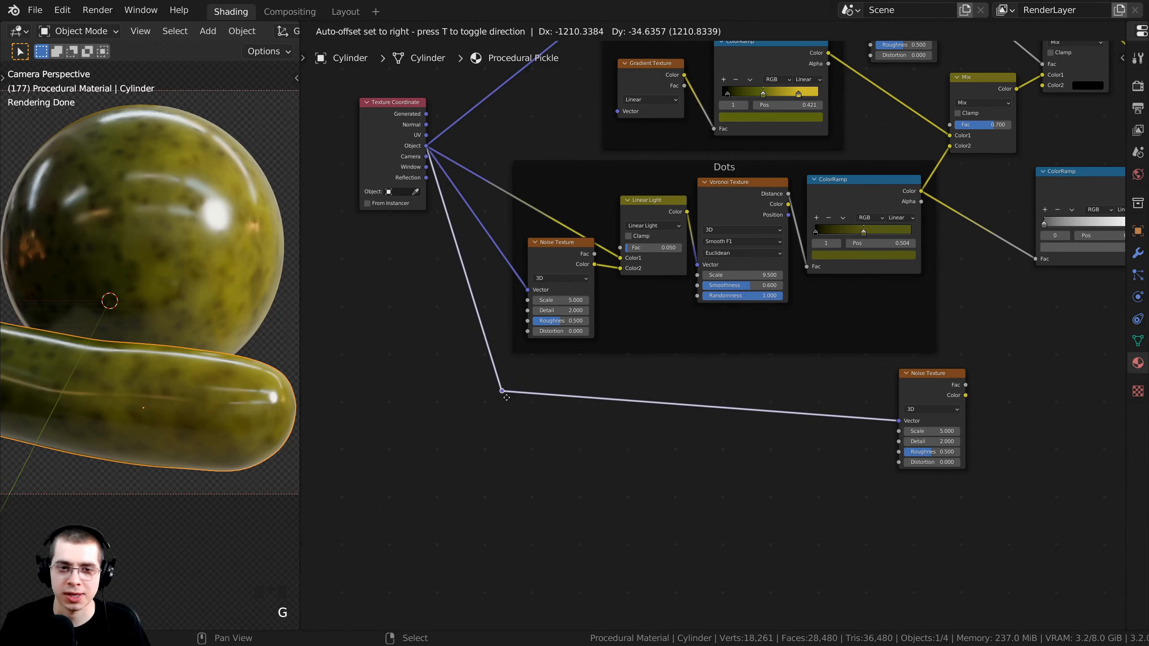
pyautogui.click(506, 397)
# Preview the new noise's Fac and set its Scale to 15 and Detail to 15.
pyautogui.scroll(1, 638, 401)
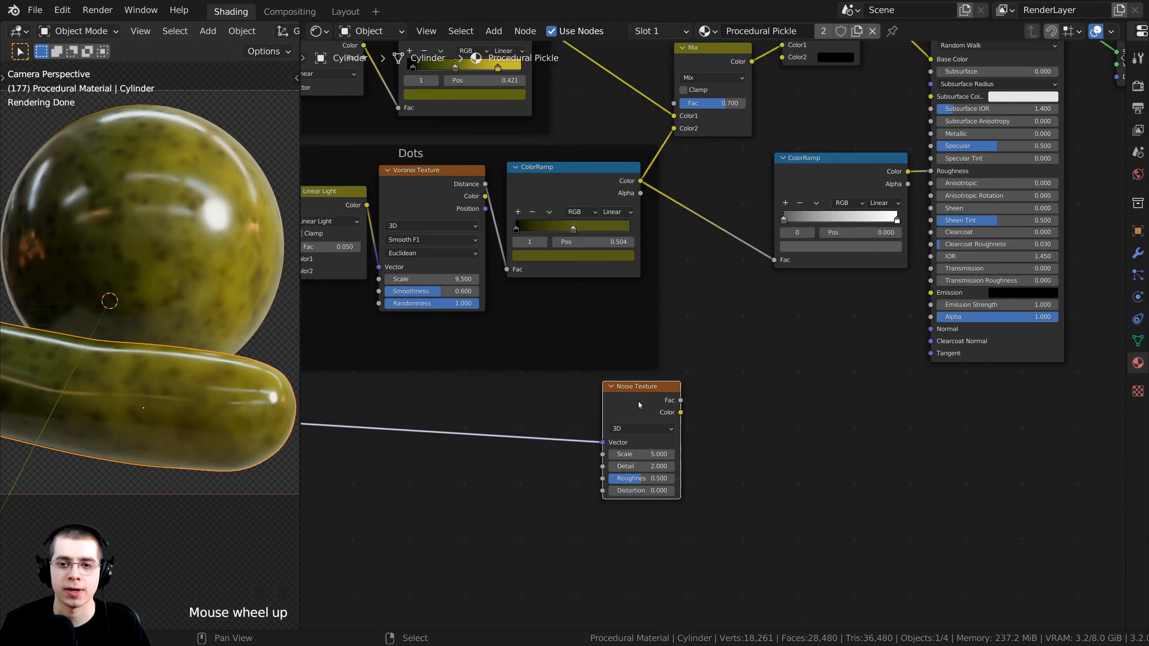
pyautogui.moveTo(639, 401); pyautogui.dragTo(656, 374, button='middle')
pyautogui.scroll(2, 642, 383)
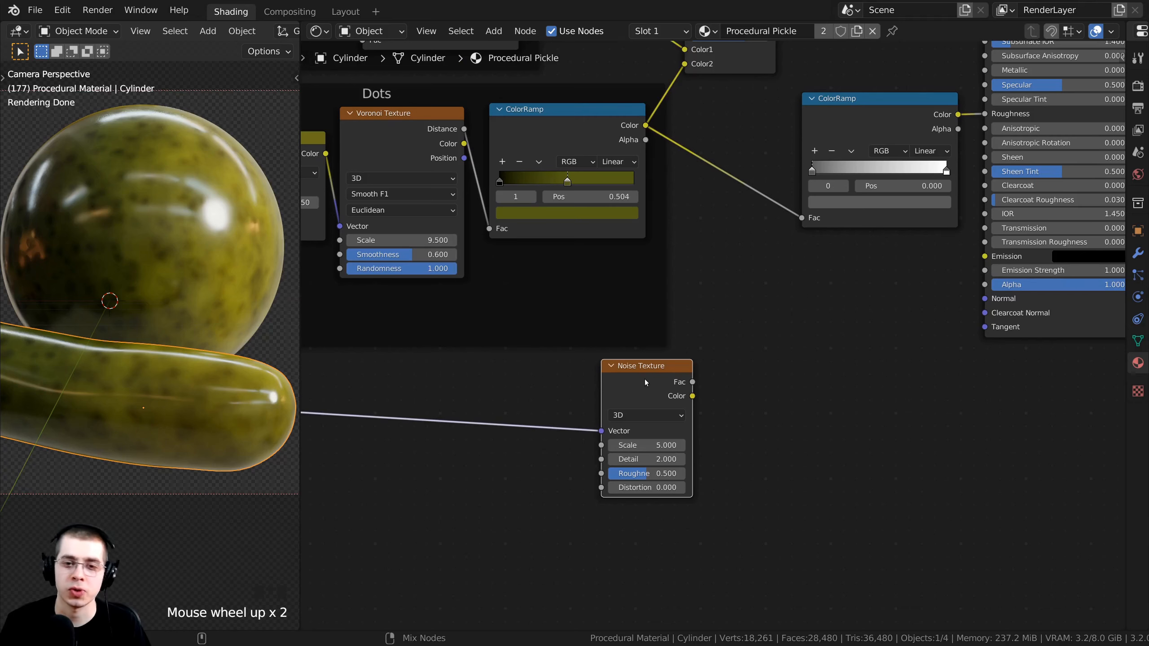
pyautogui.keyDown('ctrl'); pyautogui.keyDown('shift'); pyautogui.click(645, 379); pyautogui.keyUp('shift'); pyautogui.keyUp('ctrl')
pyautogui.moveTo(597, 338); pyautogui.dragTo(610, 263, button='middle')
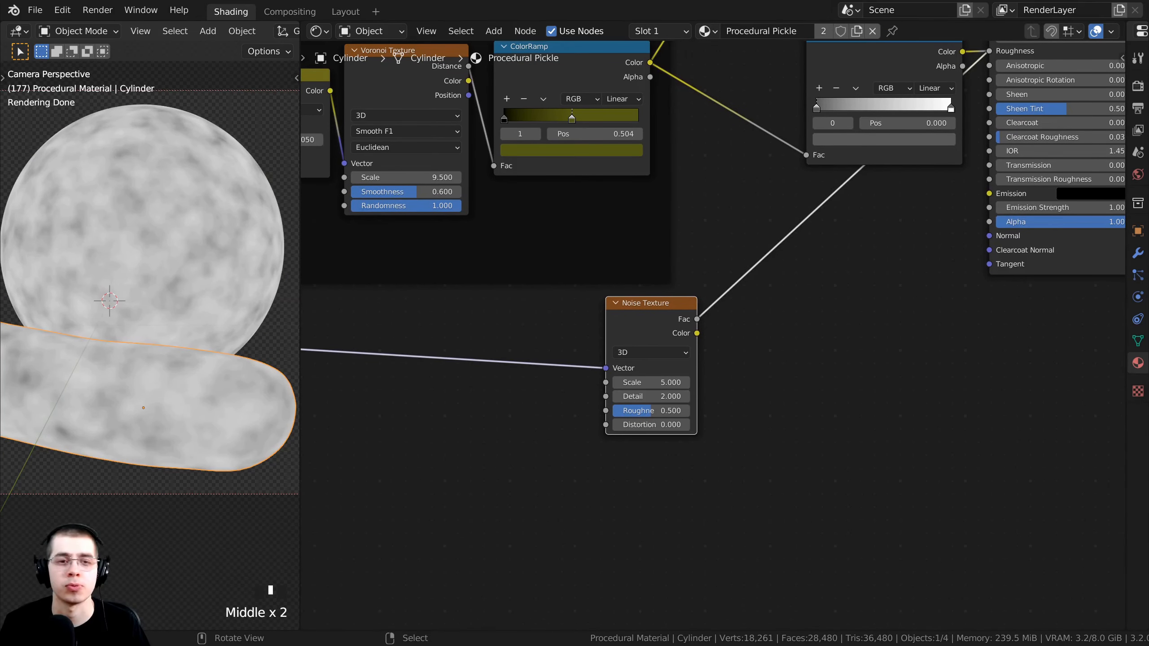
pyautogui.scroll(2, 610, 404)
pyautogui.click(610, 405)
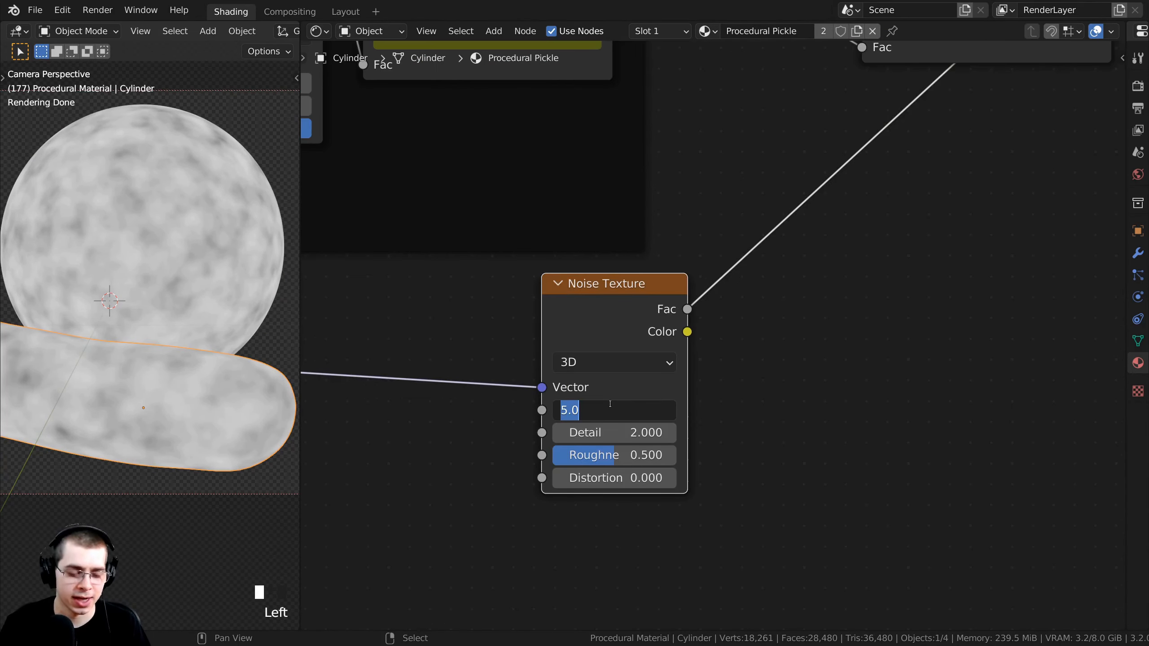
pyautogui.write('15')
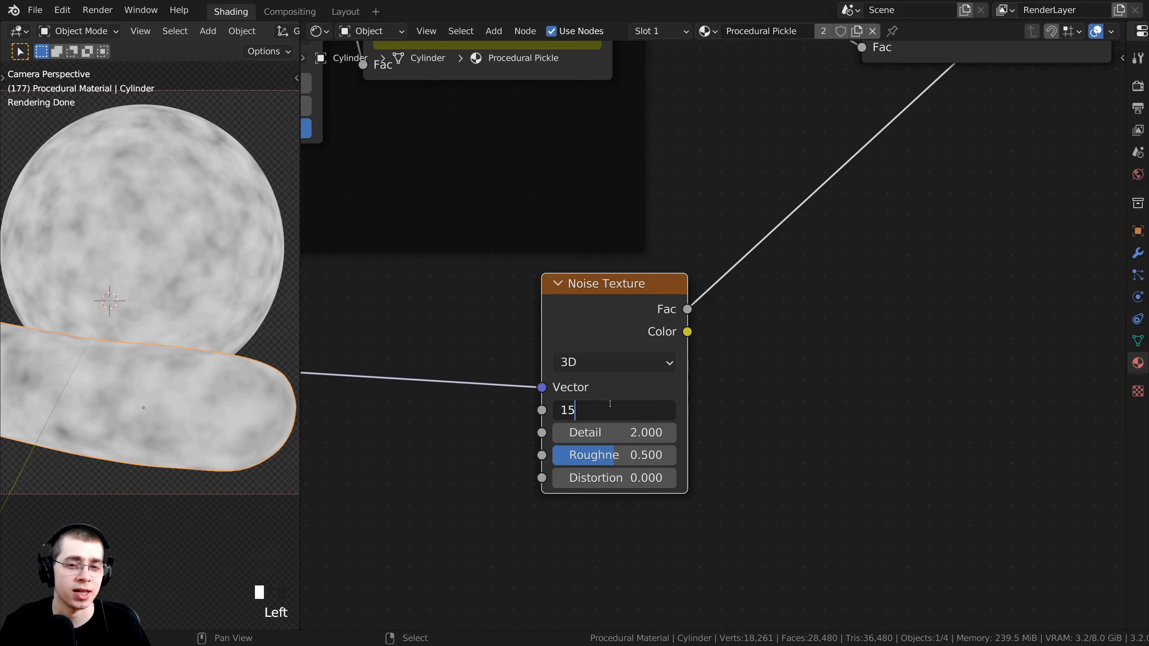
pyautogui.press('Return')
pyautogui.moveTo(615, 403); pyautogui.dragTo(602, 400, button='middle')
pyautogui.scroll(1, 603, 400)
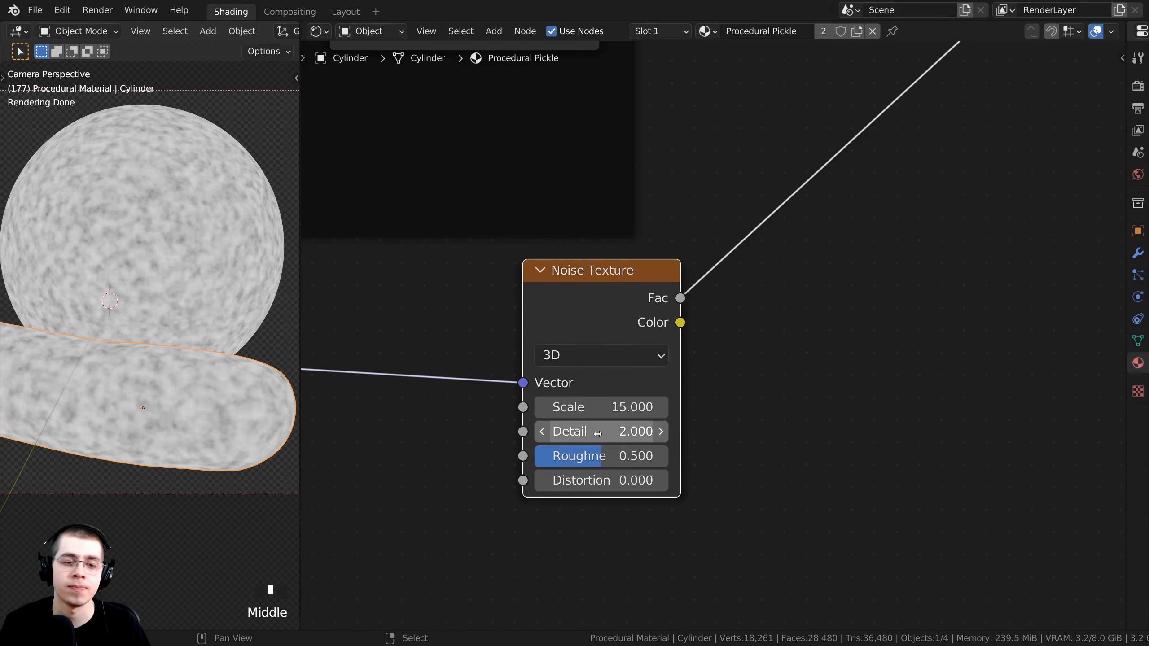
pyautogui.moveTo(585, 430); pyautogui.dragTo(642, 430)
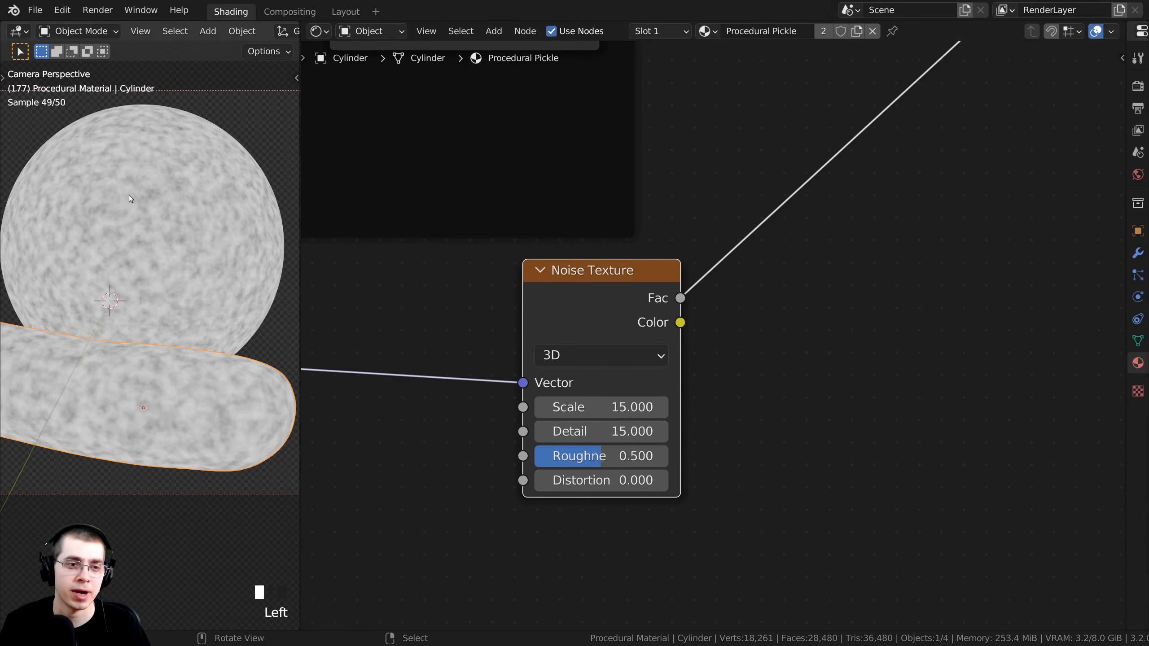
# Connect the noise Fac output to the Principled BSDF Normal input.
pyautogui.scroll(3, 129, 195)
pyautogui.scroll(-8, 162, 255)
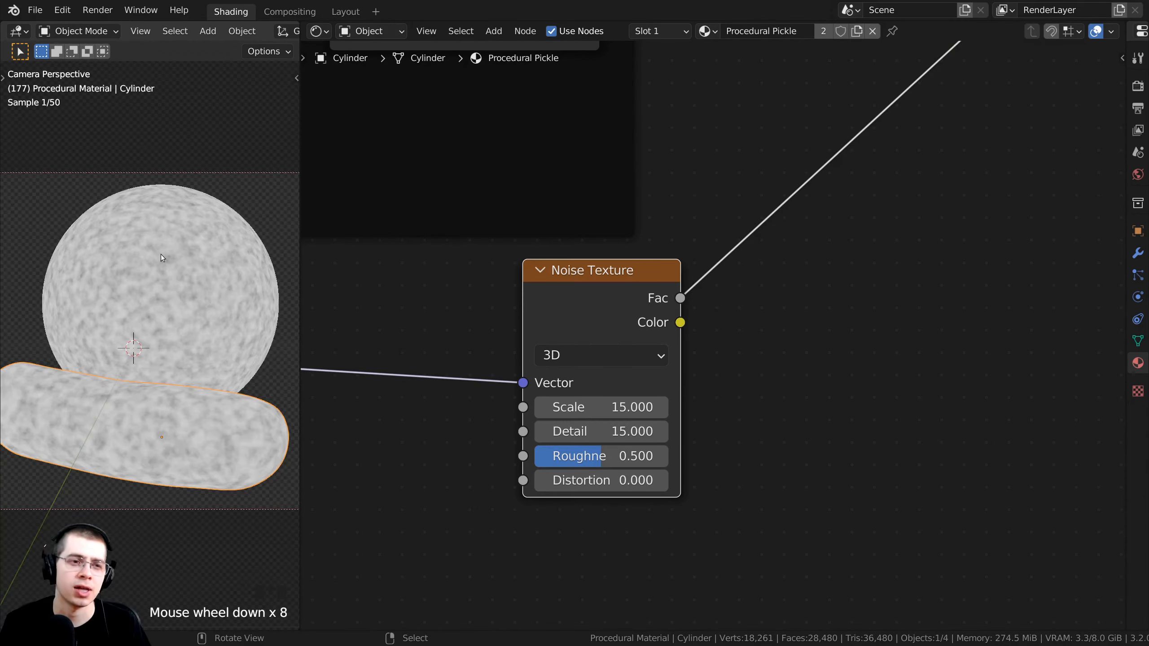
pyautogui.keyDown('shift'); pyautogui.moveTo(161, 255); pyautogui.dragTo(163, 233, button='middle'); pyautogui.keyUp('shift')
pyautogui.scroll(-4, 573, 285)
pyautogui.scroll(-4, 588, 292)
pyautogui.moveTo(639, 310); pyautogui.dragTo(611, 310)
pyautogui.moveTo(612, 311); pyautogui.dragTo(524, 357, button='middle')
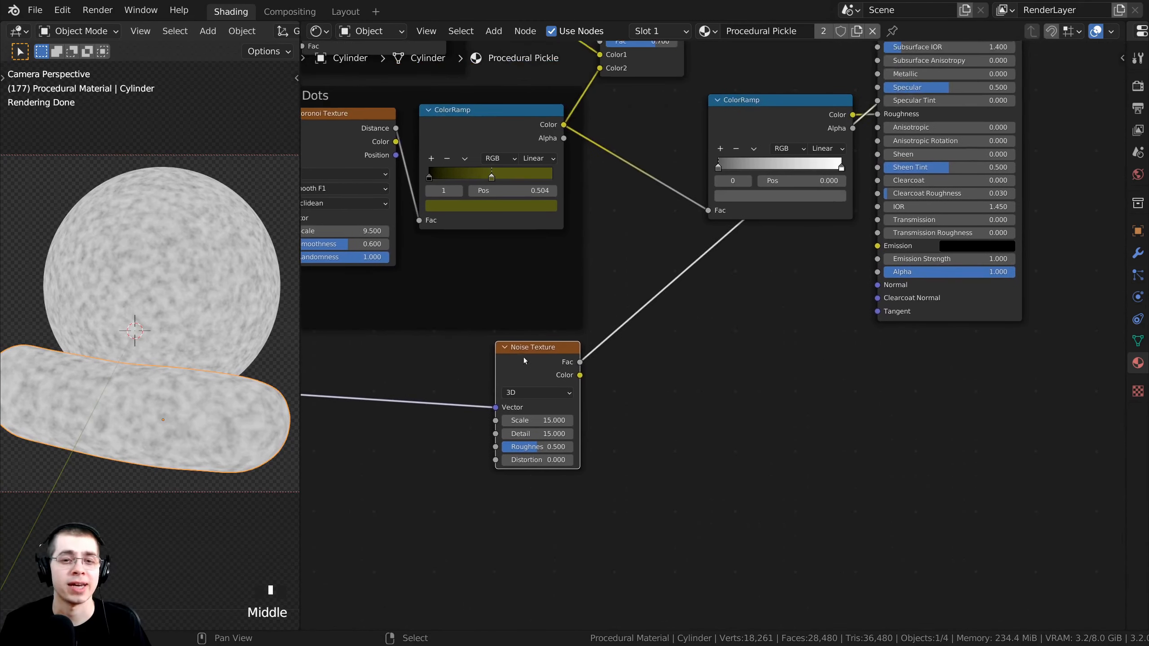
pyautogui.scroll(1, 524, 358)
pyautogui.scroll(1, 521, 382)
pyautogui.moveTo(654, 346); pyautogui.dragTo(566, 435, button='middle')
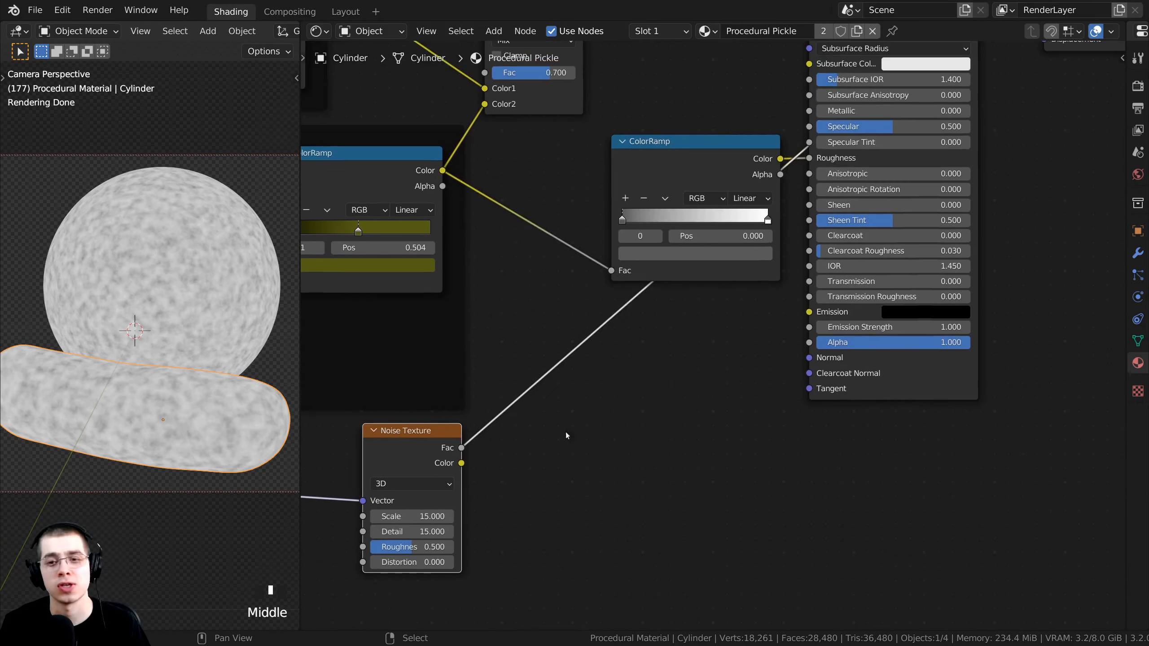
pyautogui.moveTo(461, 448); pyautogui.dragTo(810, 359)
pyautogui.scroll(-3, 729, 324)
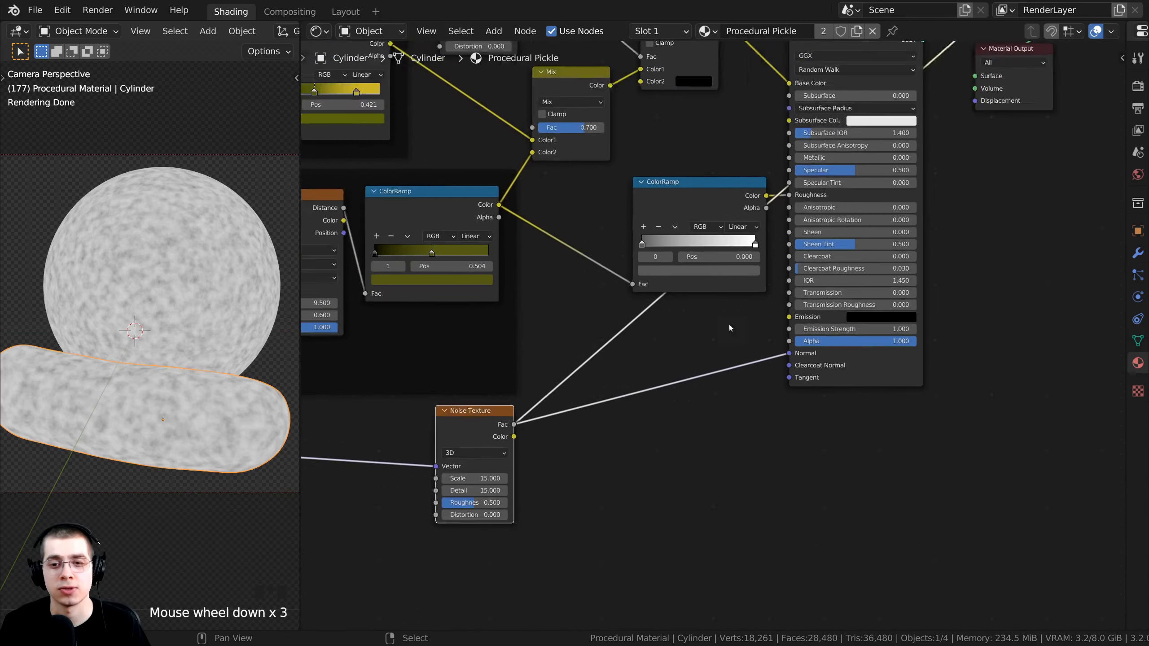
pyautogui.moveTo(729, 324); pyautogui.dragTo(706, 415, button='middle')
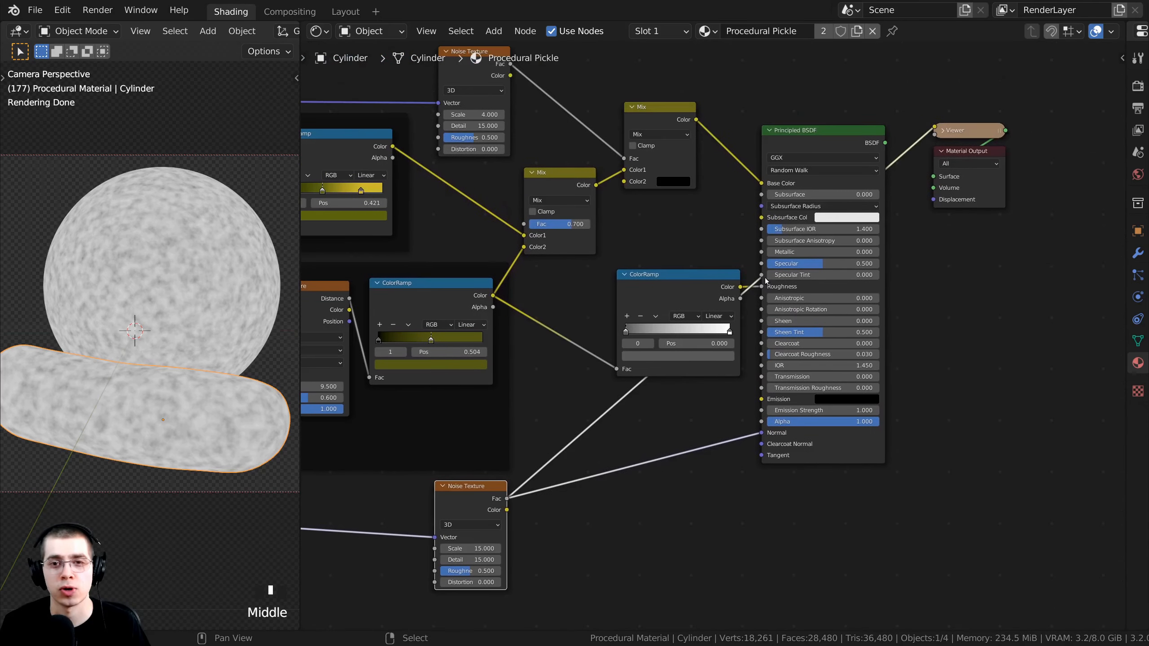
# Preview the Principled BSDF through the Material Output, replacing the Viewer node.
pyautogui.keyDown('ctrl'); pyautogui.keyDown('shift'); pyautogui.click(809, 136); pyautogui.keyUp('shift'); pyautogui.keyUp('ctrl')
pyautogui.moveTo(521, 452); pyautogui.dragTo(544, 427, button='middle')
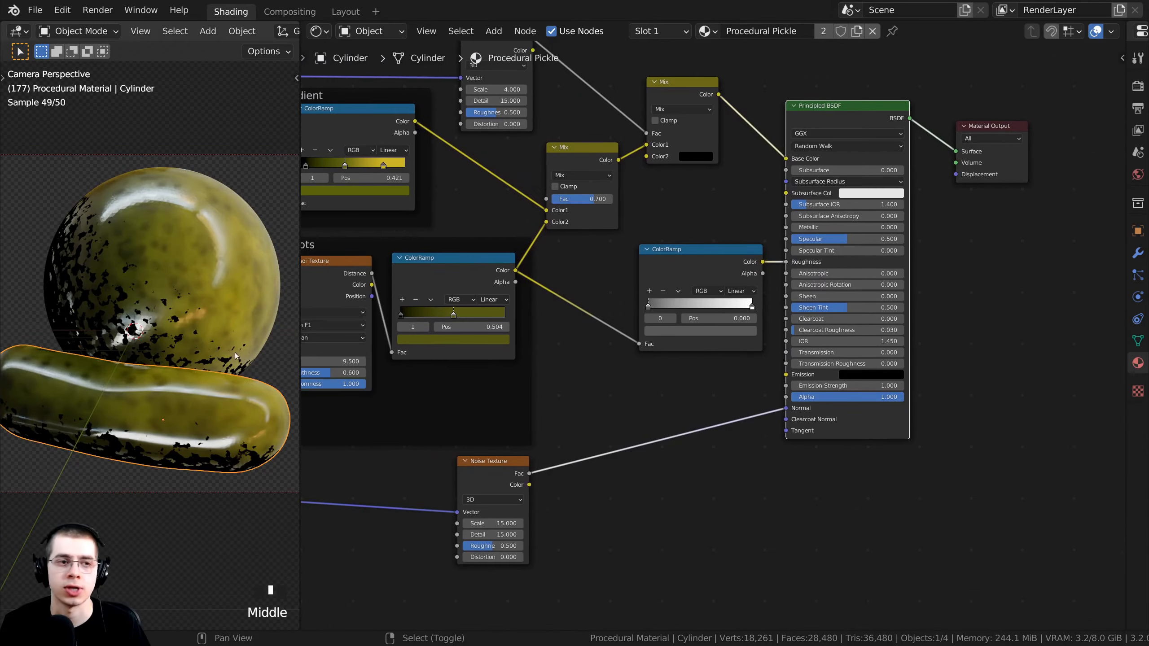
pyautogui.scroll(4, 206, 393)
pyautogui.scroll(-3, 165, 306)
pyautogui.keyDown('shift'); pyautogui.moveTo(165, 306); pyautogui.dragTo(166, 353, button='middle'); pyautogui.keyUp('shift')
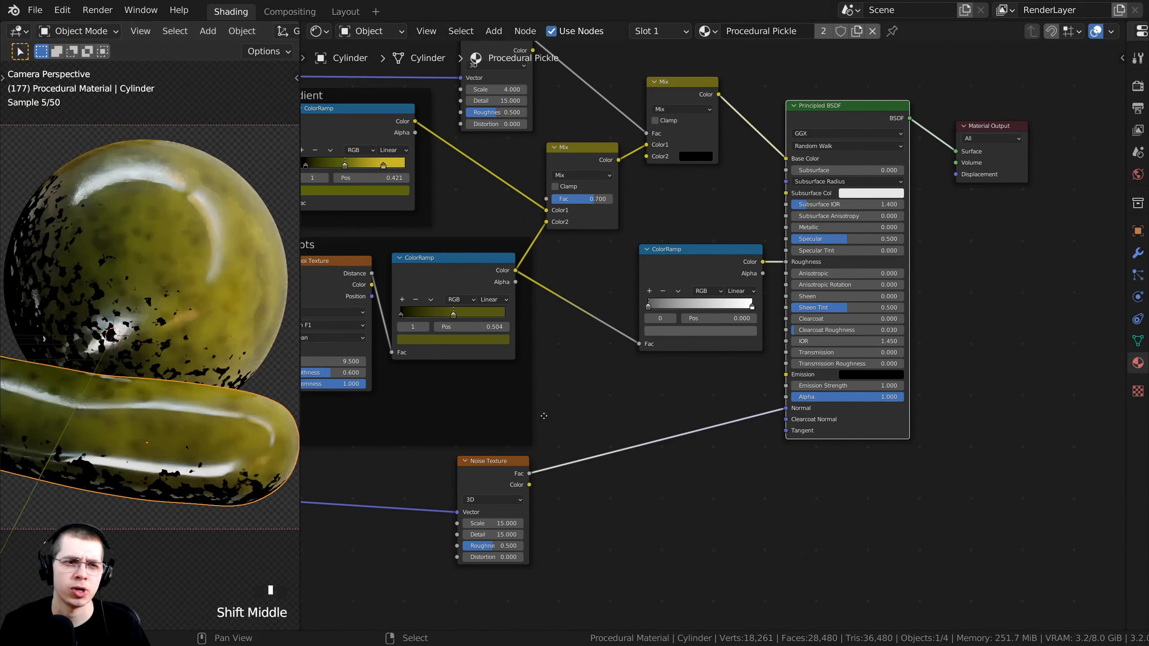
pyautogui.scroll(5, 517, 382)
pyautogui.moveTo(474, 390); pyautogui.dragTo(528, 300)
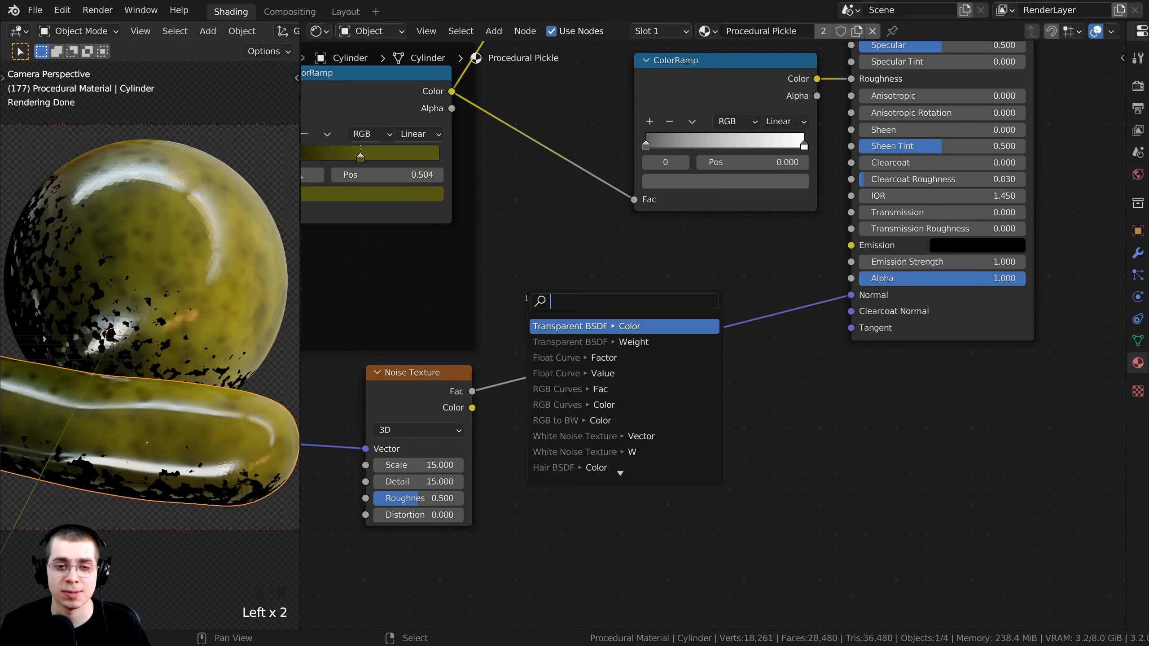
# Pan and zoom to show the Mix, Principled BSDF, ColorRamp and noise nodes.
pyautogui.scroll(3, 446, 412)
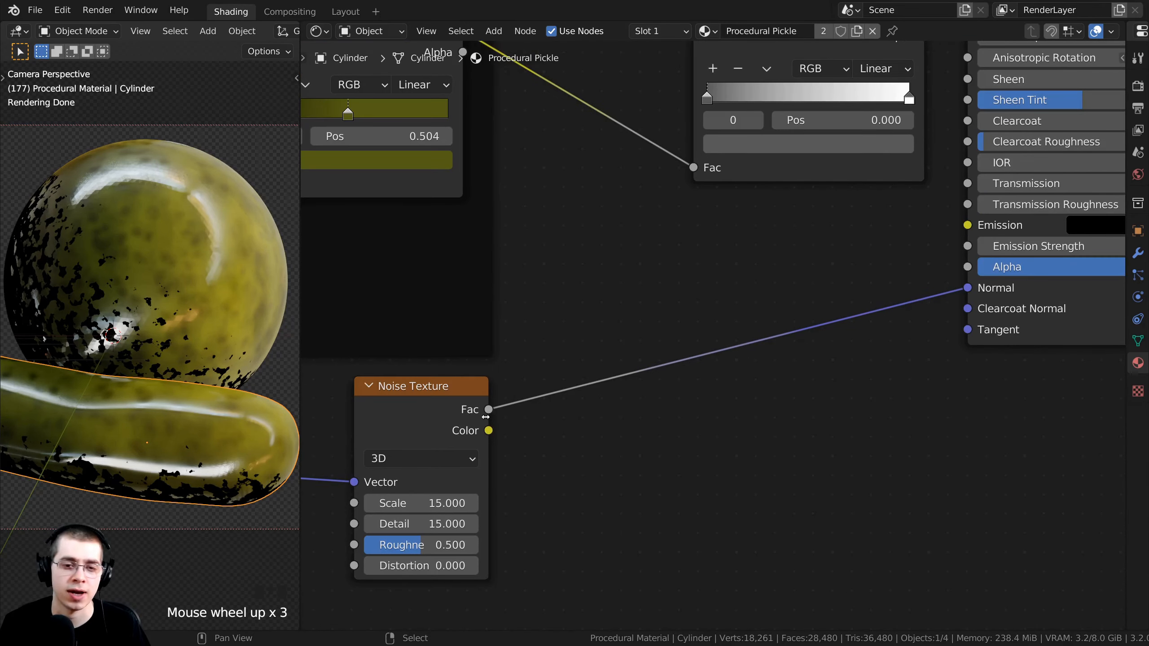
pyautogui.scroll(2, 883, 329)
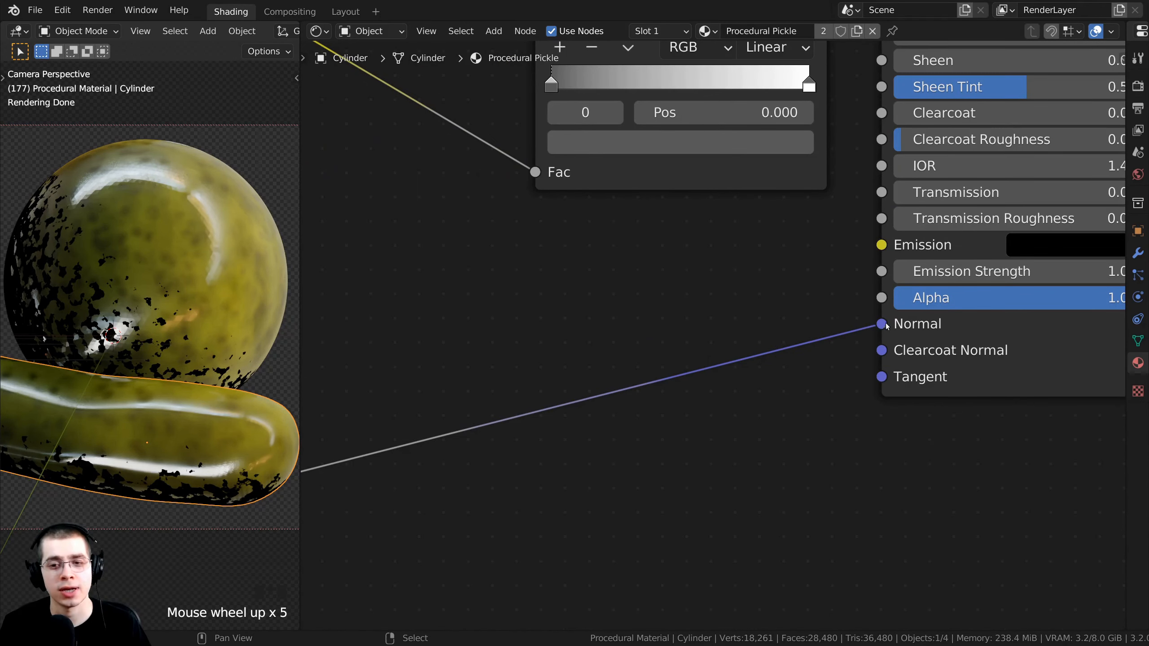
pyautogui.scroll(-4, 836, 323)
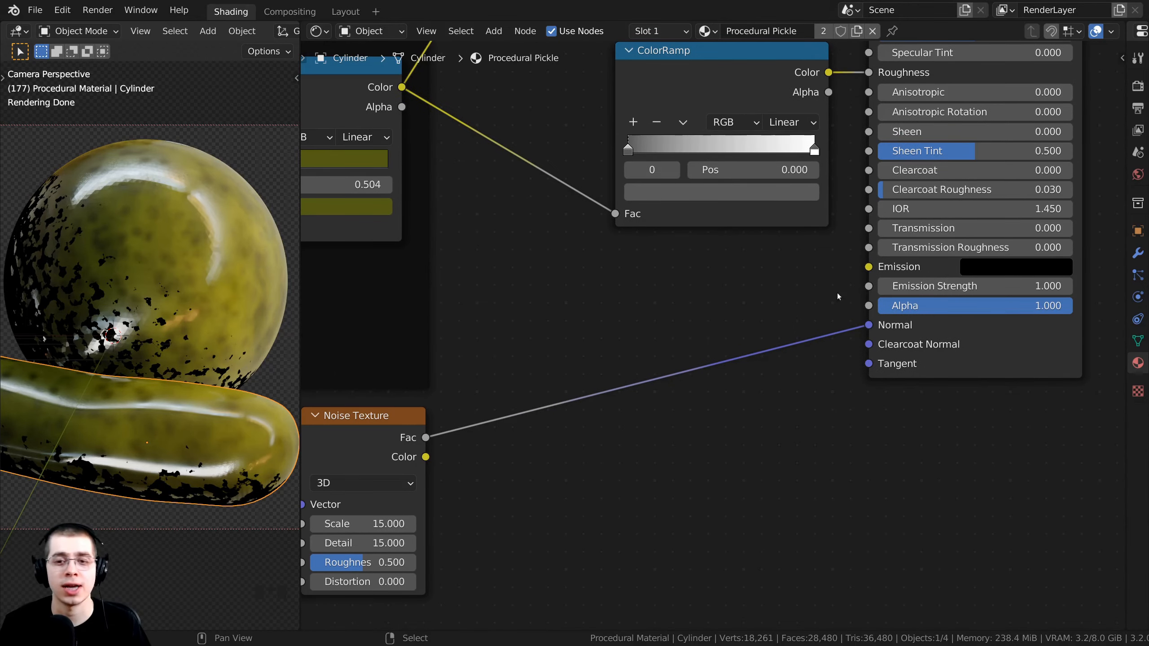
pyautogui.scroll(-3, 808, 251)
pyautogui.moveTo(808, 251); pyautogui.dragTo(775, 408, button='middle')
pyautogui.moveTo(544, 367); pyautogui.dragTo(555, 229, button='middle')
pyautogui.scroll(3, 571, 327)
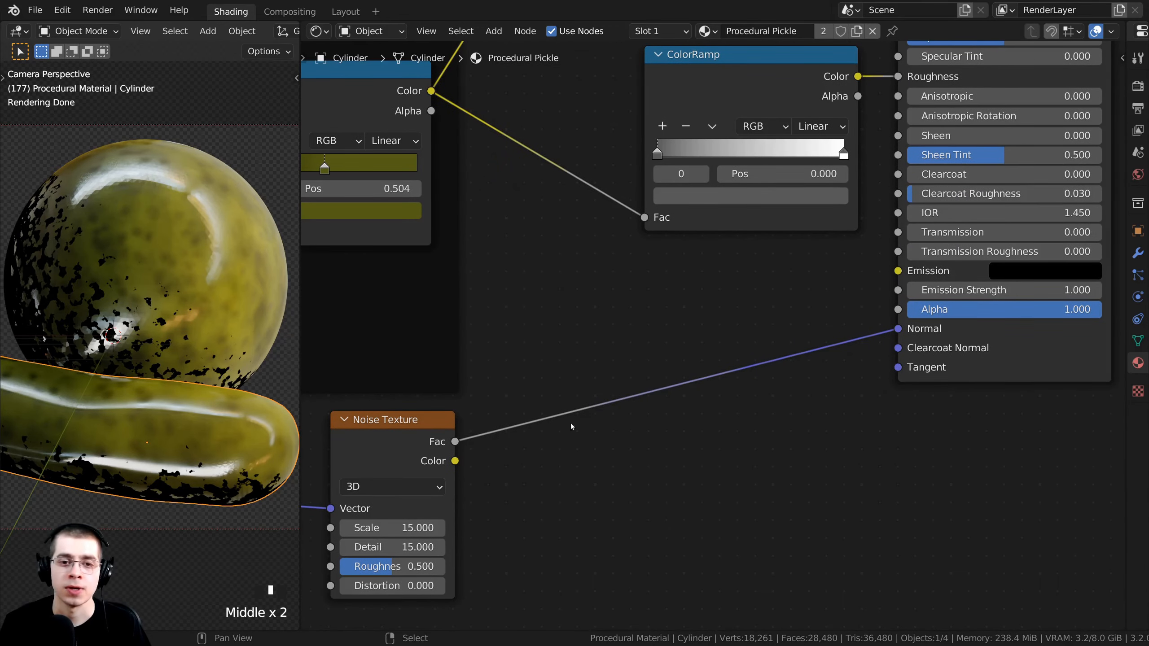
# Add a Bump node and drop it onto the noise-to-Normal link.
pyautogui.hotkey('shift', 'a')
pyautogui.click(571, 295)
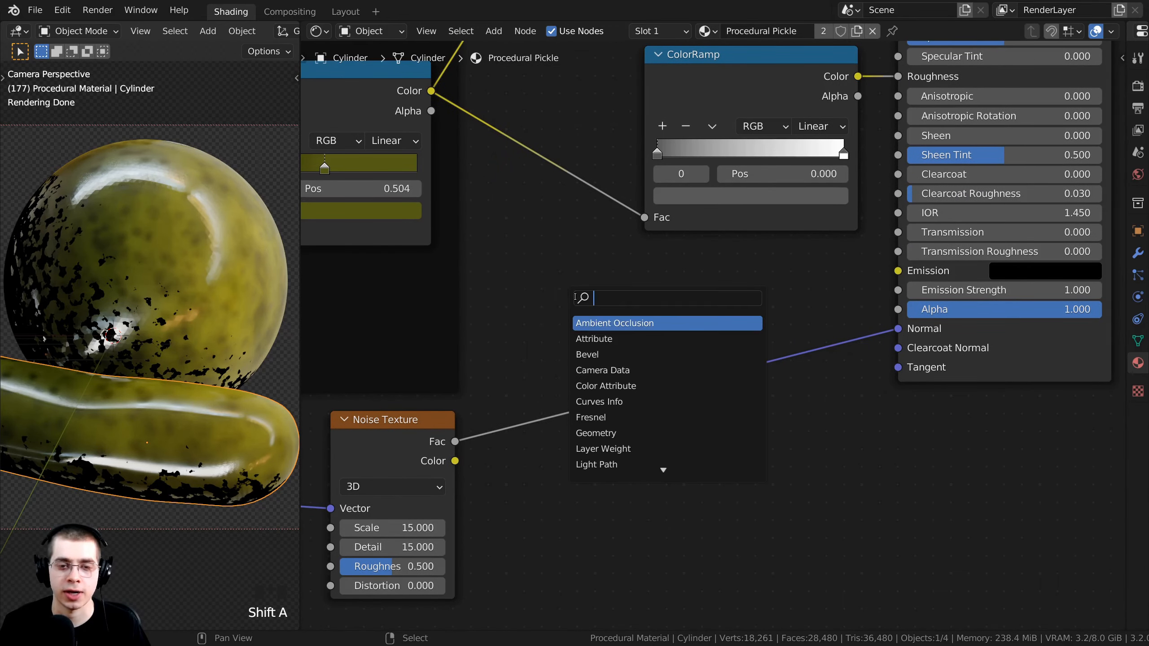
pyautogui.write('bum')
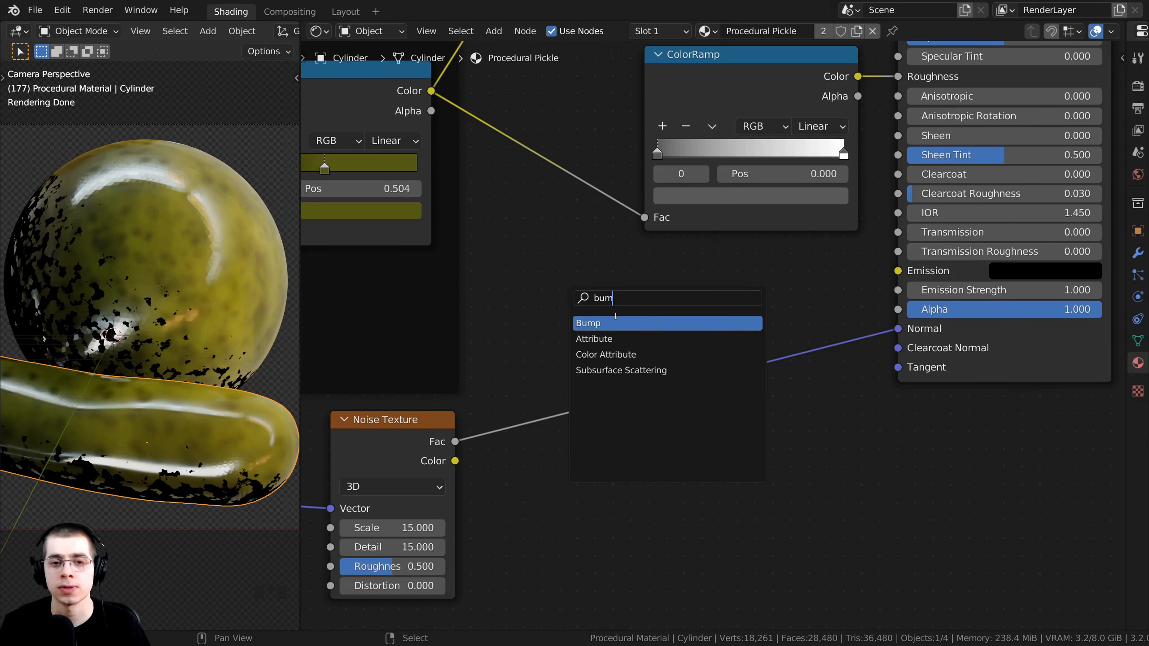
pyautogui.click(614, 323)
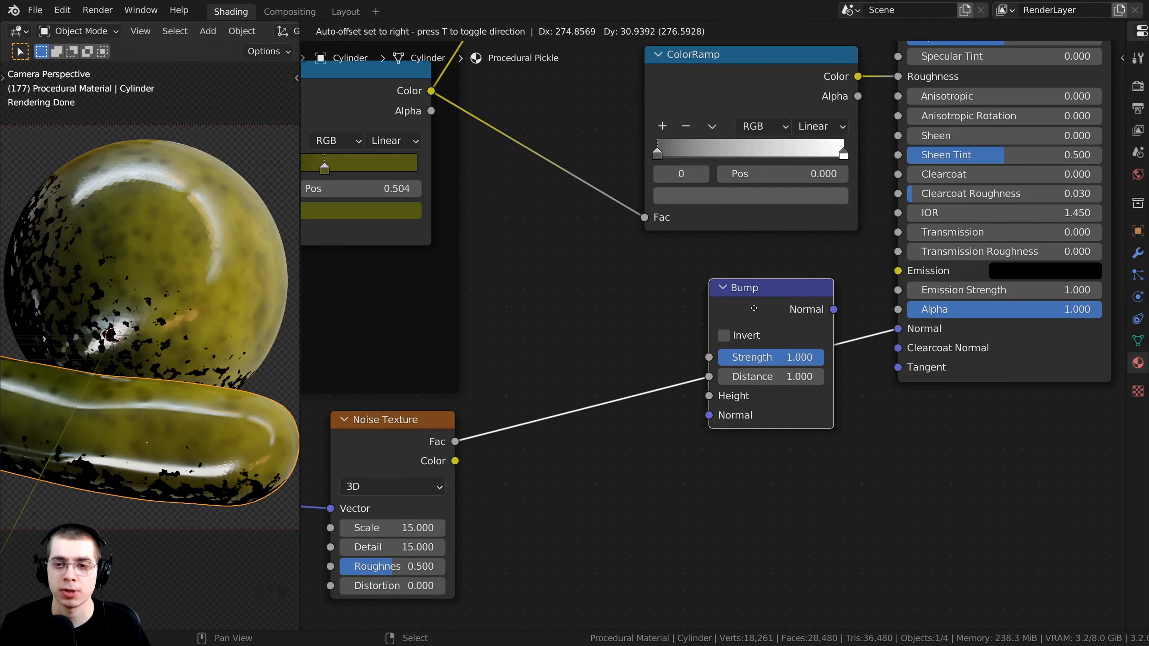
pyautogui.click(742, 317)
# Position the Bump node and feed the noise Fac into its Height input.
pyautogui.scroll(-4, 744, 304)
pyautogui.moveTo(744, 304); pyautogui.dragTo(717, 331, button='middle')
pyautogui.moveTo(716, 331); pyautogui.dragTo(718, 319)
pyautogui.moveTo(718, 318); pyautogui.dragTo(714, 271, button='middle')
pyautogui.scroll(4, 708, 276)
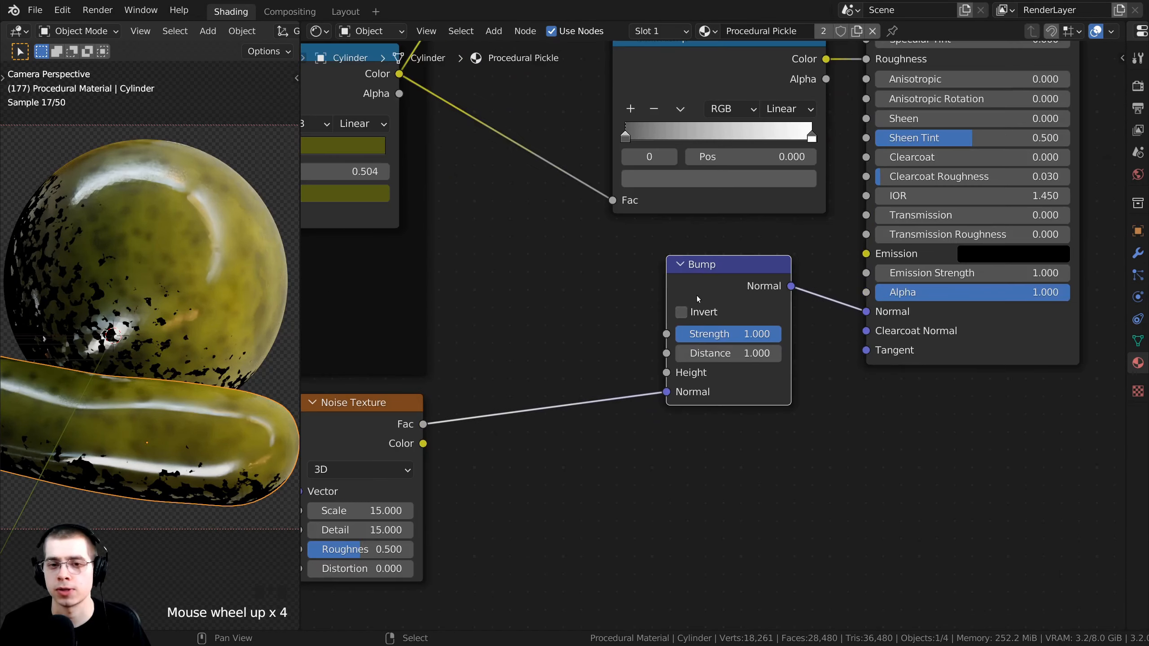
pyautogui.moveTo(697, 279); pyautogui.dragTo(704, 275)
pyautogui.moveTo(461, 433); pyautogui.dragTo(693, 385)
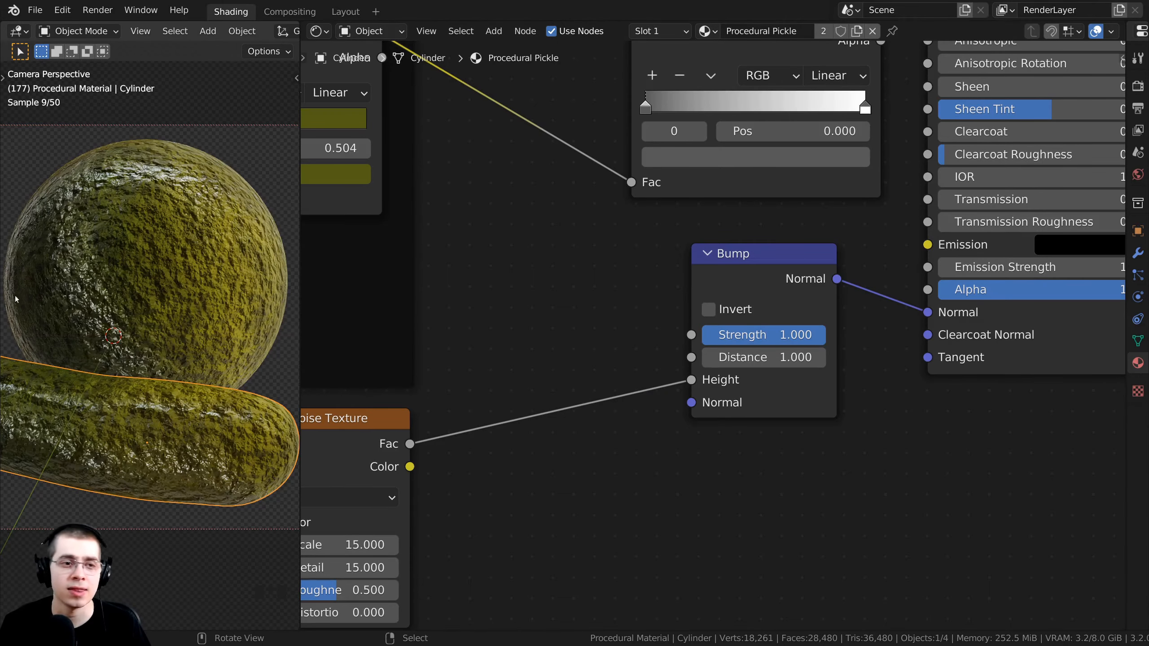
pyautogui.scroll(3, 195, 234)
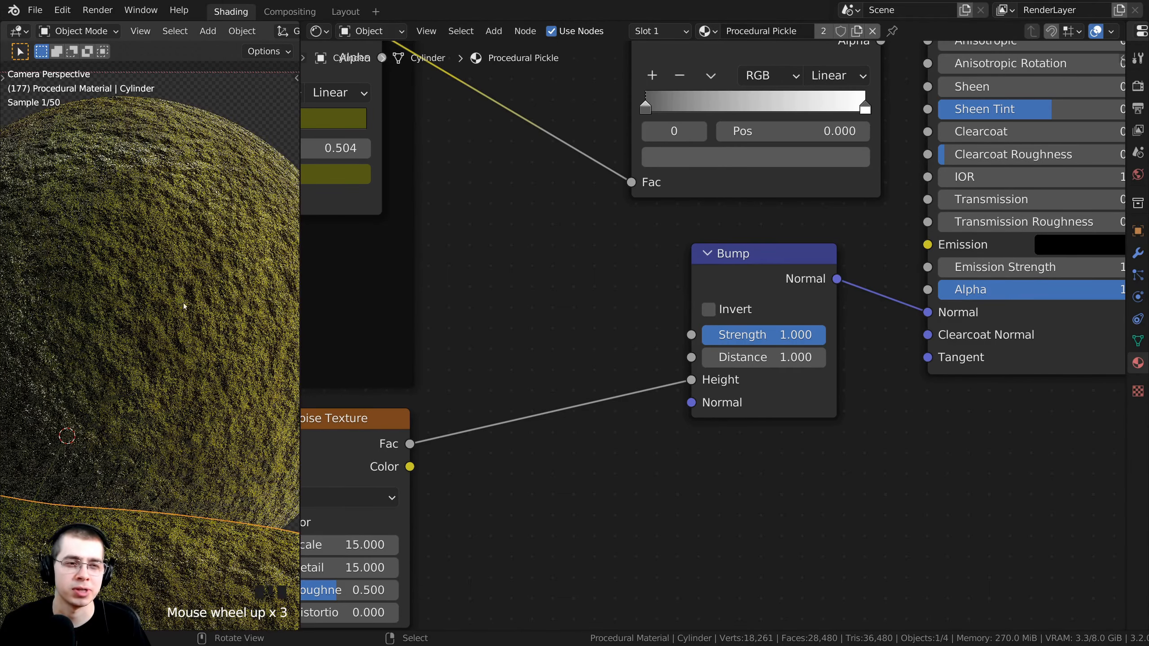
pyautogui.scroll(-1, 192, 254)
pyautogui.keyDown('shift'); pyautogui.moveTo(190, 284); pyautogui.dragTo(187, 313, button='middle'); pyautogui.keyUp('shift')
pyautogui.scroll(2, 817, 221)
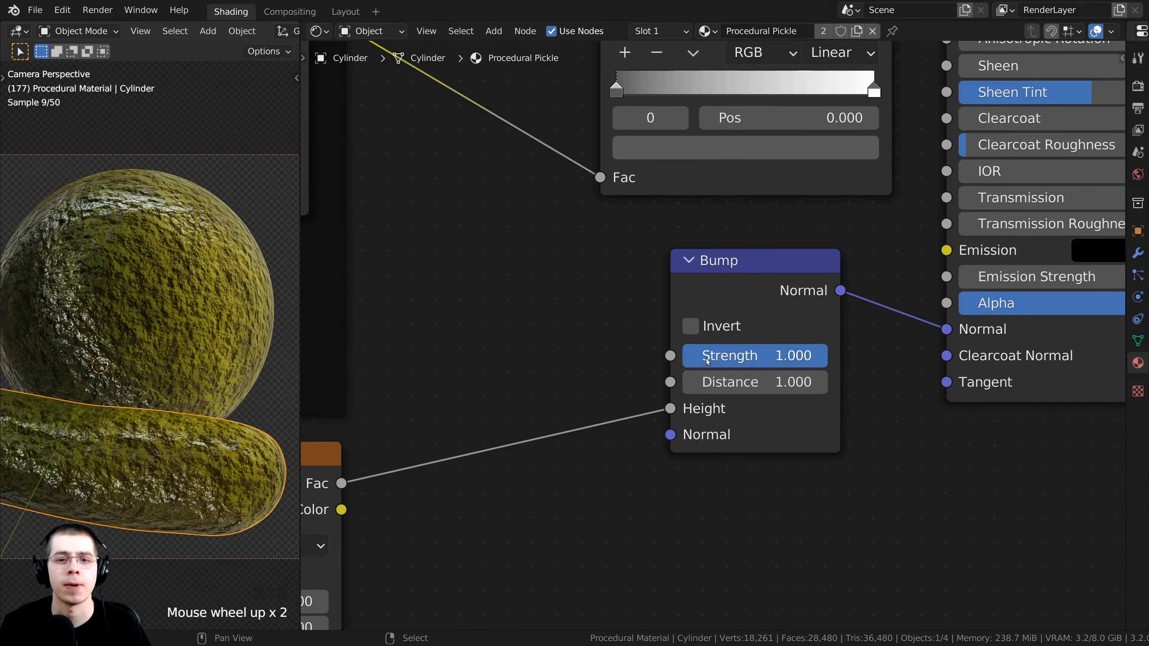
pyautogui.moveTo(752, 304); pyautogui.dragTo(800, 302)
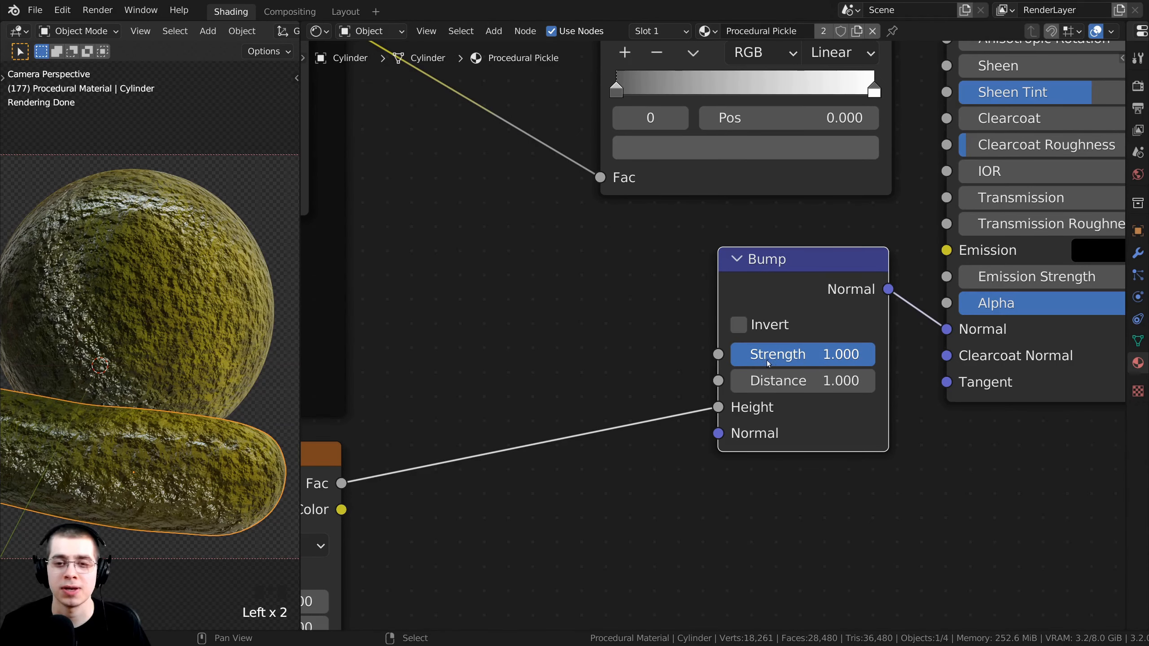
# Lower the Bump Strength to 0.13 and view the whole pickle.
pyautogui.click(817, 355)
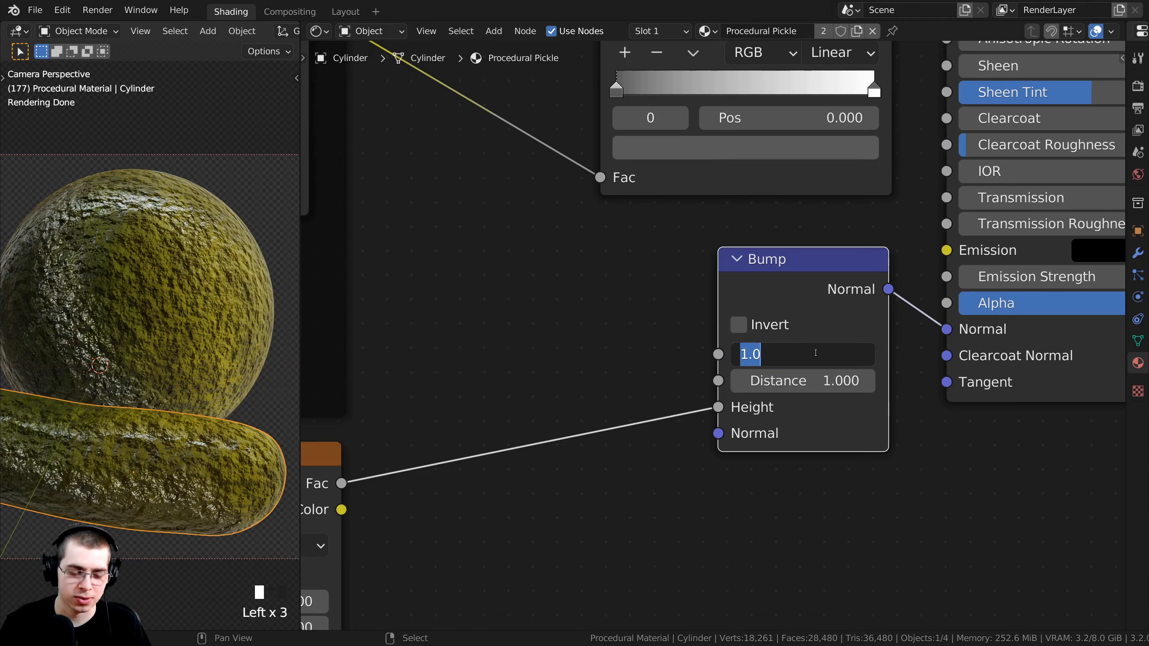
pyautogui.write('.13')
pyautogui.press('Return')
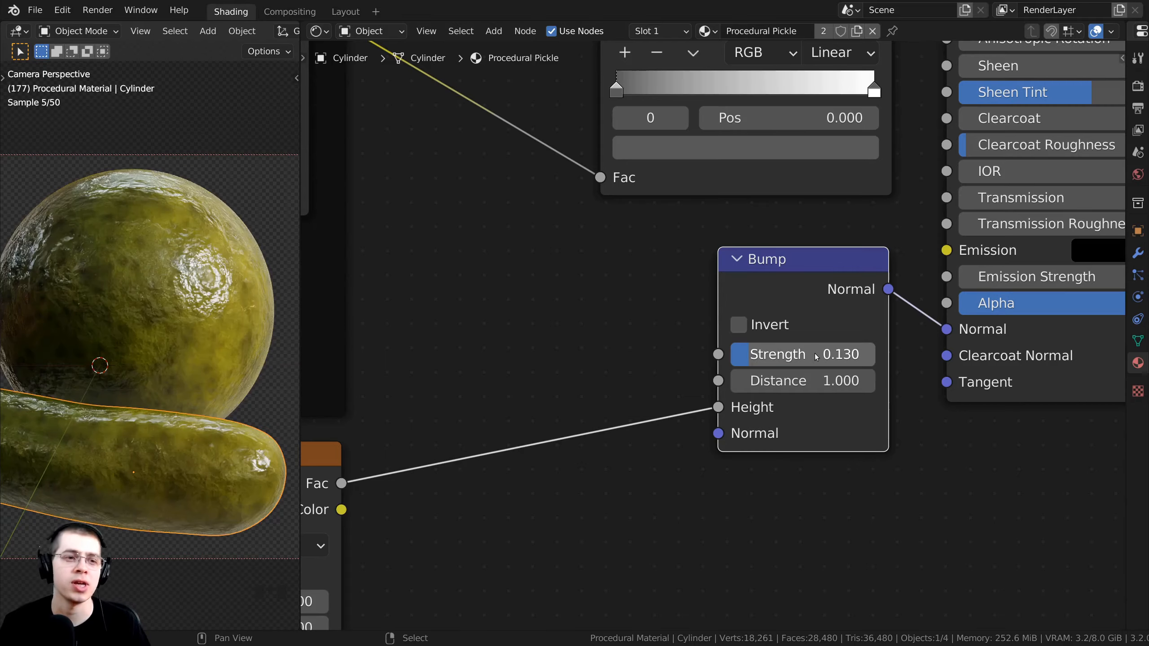
pyautogui.scroll(3, 137, 345)
pyautogui.scroll(1, 137, 344)
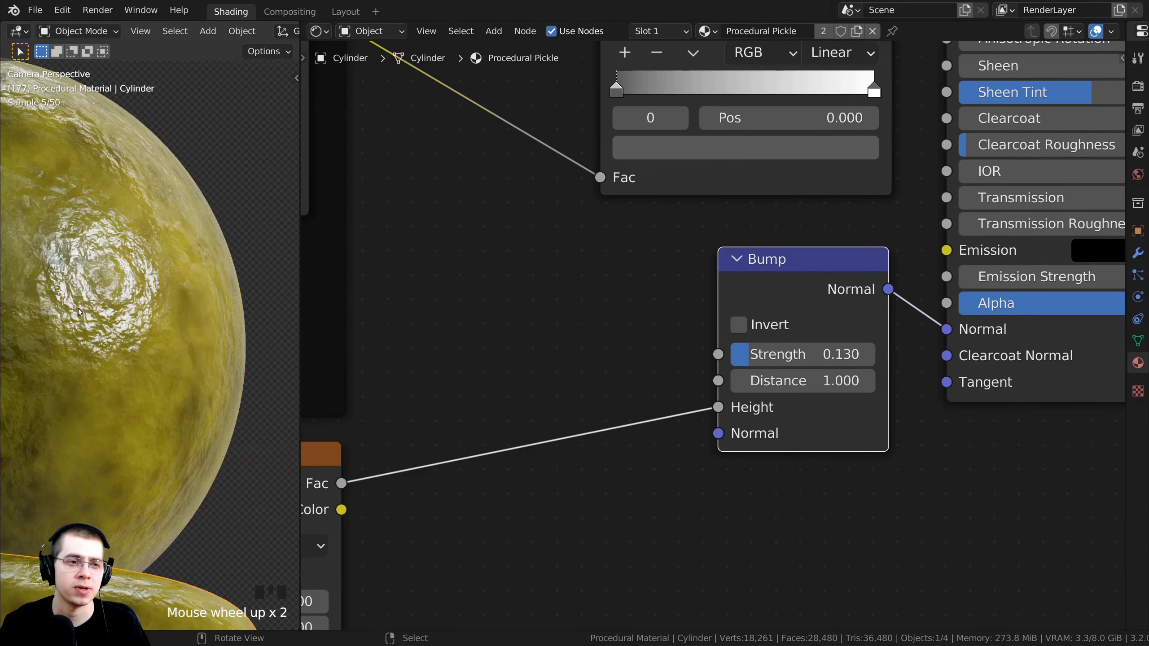
pyautogui.scroll(-2, 108, 281)
pyautogui.keyDown('shift'); pyautogui.moveTo(107, 280); pyautogui.dragTo(549, 374, button='middle'); pyautogui.keyUp('shift')
# Frame the left part of the node tree around the Dots ColorRamp node.
pyautogui.scroll(-4, 135, 236)
pyautogui.scroll(-1, 414, 357)
pyautogui.scroll(4, 162, 372)
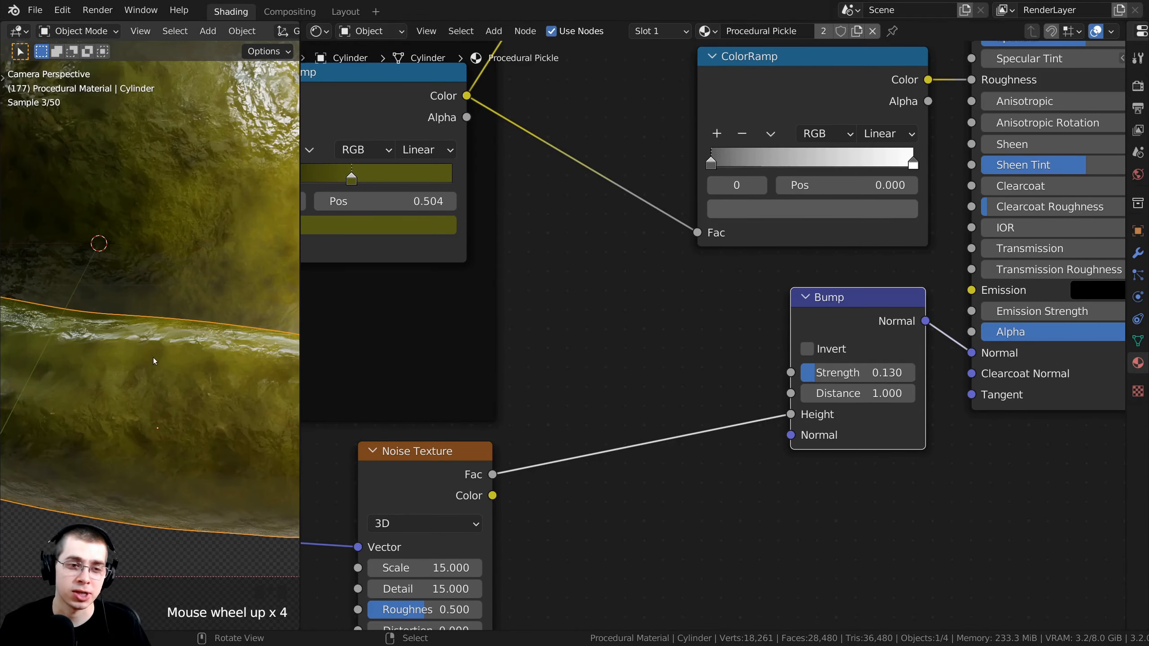
pyautogui.scroll(-3, 181, 278)
pyautogui.moveTo(407, 289); pyautogui.dragTo(543, 294, button='middle')
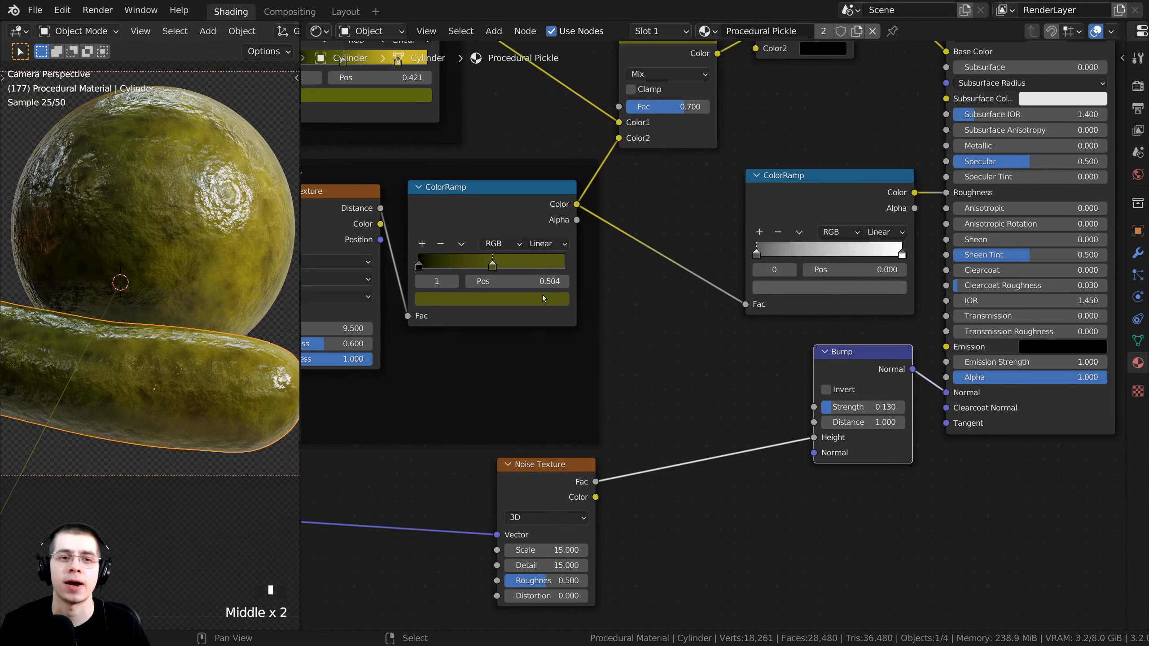
pyautogui.click(469, 197)
pyautogui.moveTo(469, 197); pyautogui.dragTo(506, 189, button='middle')
pyautogui.scroll(1, 589, 225)
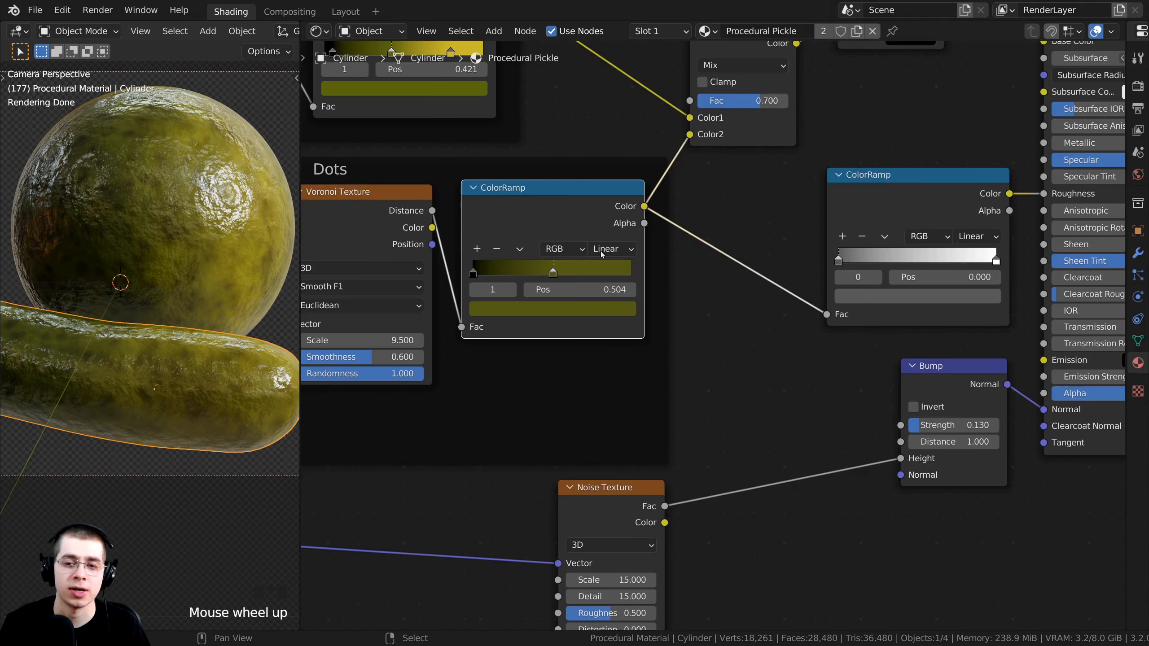
# Duplicate the Bump node and feed the copy's Normal into the first Bump's Normal.
pyautogui.scroll(1, 695, 310)
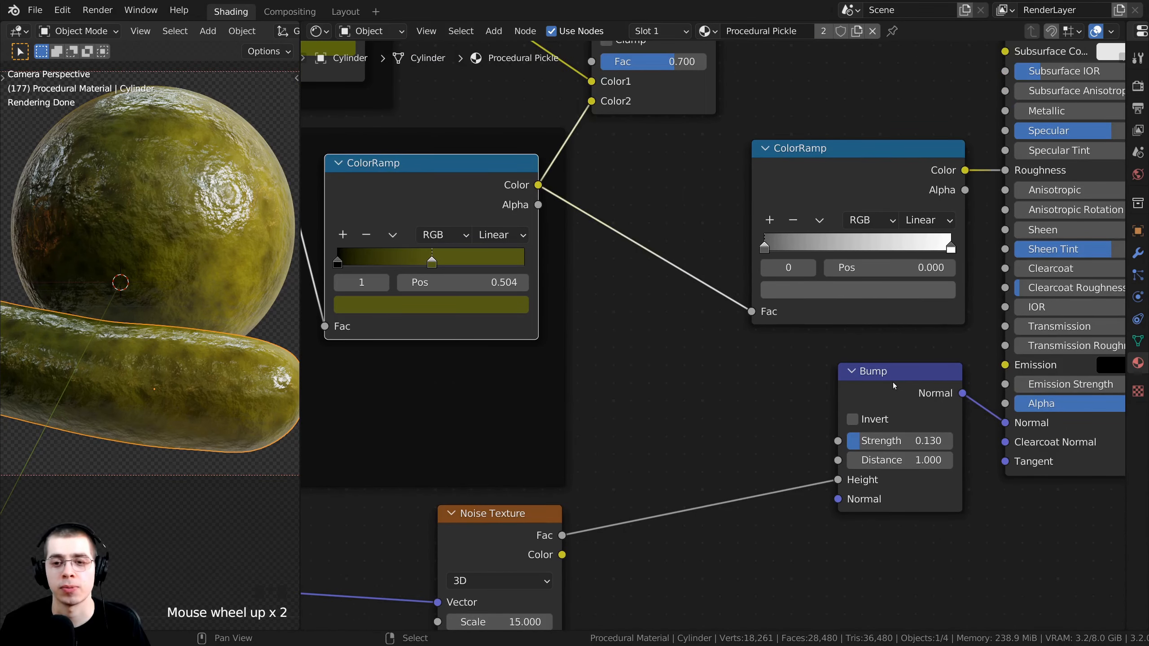
pyautogui.moveTo(900, 395); pyautogui.dragTo(908, 396)
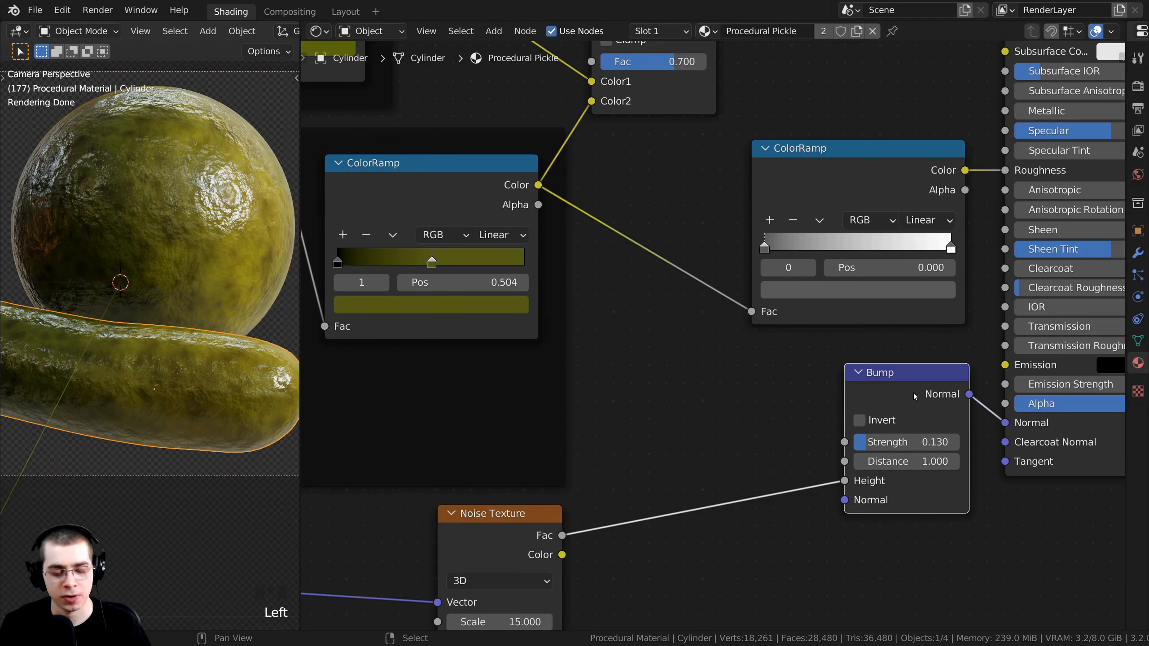
pyautogui.hotkey('shift', 'd')
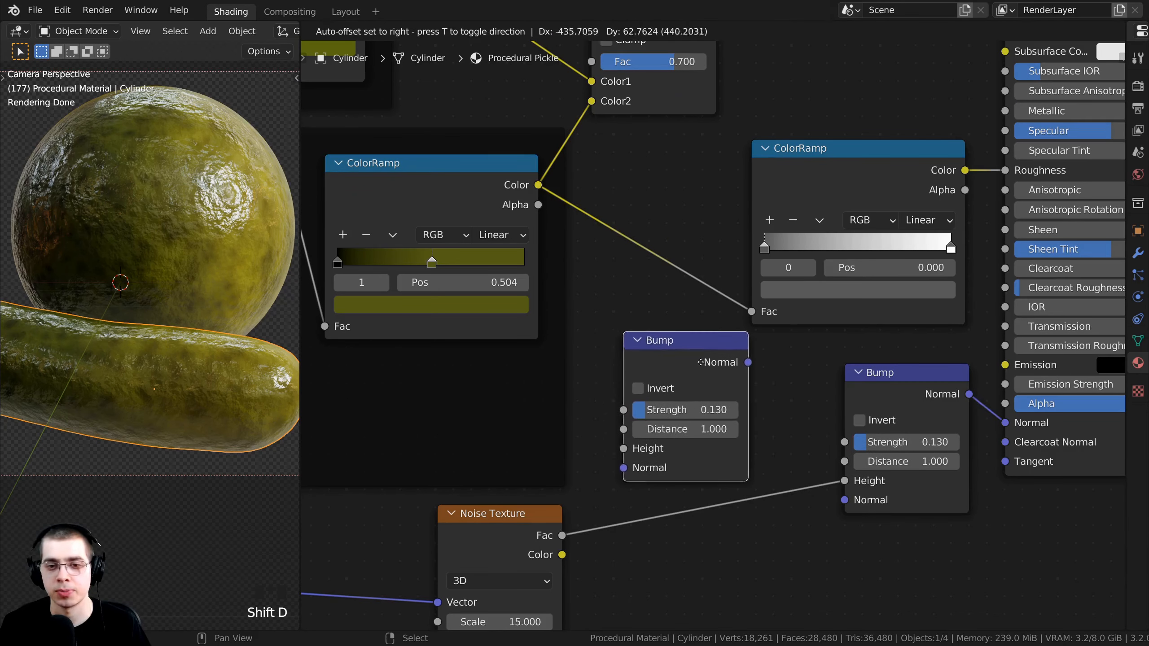
pyautogui.click(720, 369)
pyautogui.moveTo(686, 347); pyautogui.dragTo(682, 346)
pyautogui.moveTo(682, 346); pyautogui.dragTo(644, 281, button='middle')
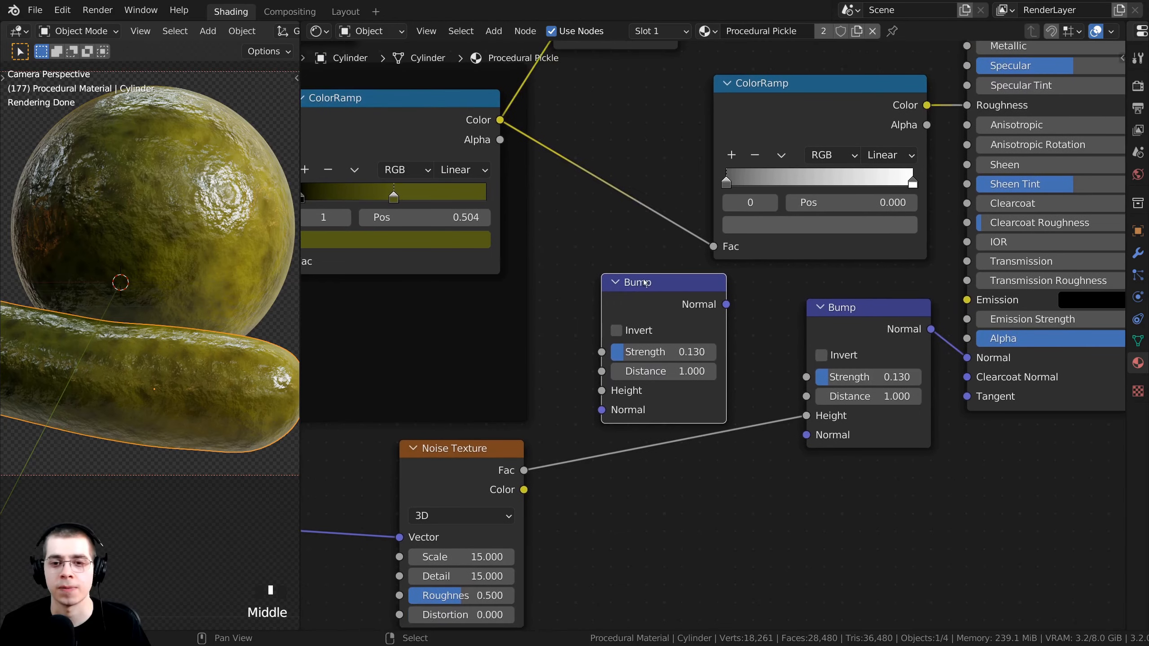
pyautogui.moveTo(726, 305); pyautogui.dragTo(801, 435)
pyautogui.scroll(1, 706, 312)
pyautogui.moveTo(699, 310); pyautogui.dragTo(712, 315, button='middle')
pyautogui.moveTo(700, 297); pyautogui.dragTo(695, 295)
pyautogui.moveTo(893, 358); pyautogui.dragTo(893, 366)
pyautogui.moveTo(686, 314); pyautogui.dragTo(695, 319)
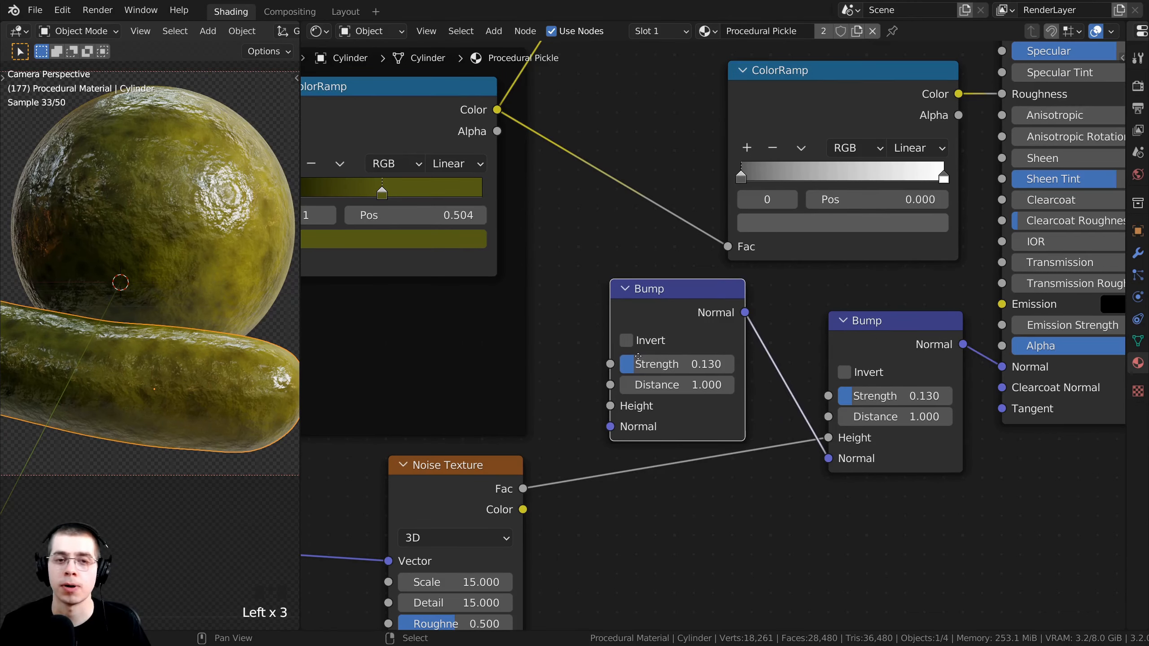
# Plug the Dots ColorRamp Color into the new Bump's Height.
pyautogui.moveTo(405, 116); pyautogui.dragTo(467, 148, button='middle')
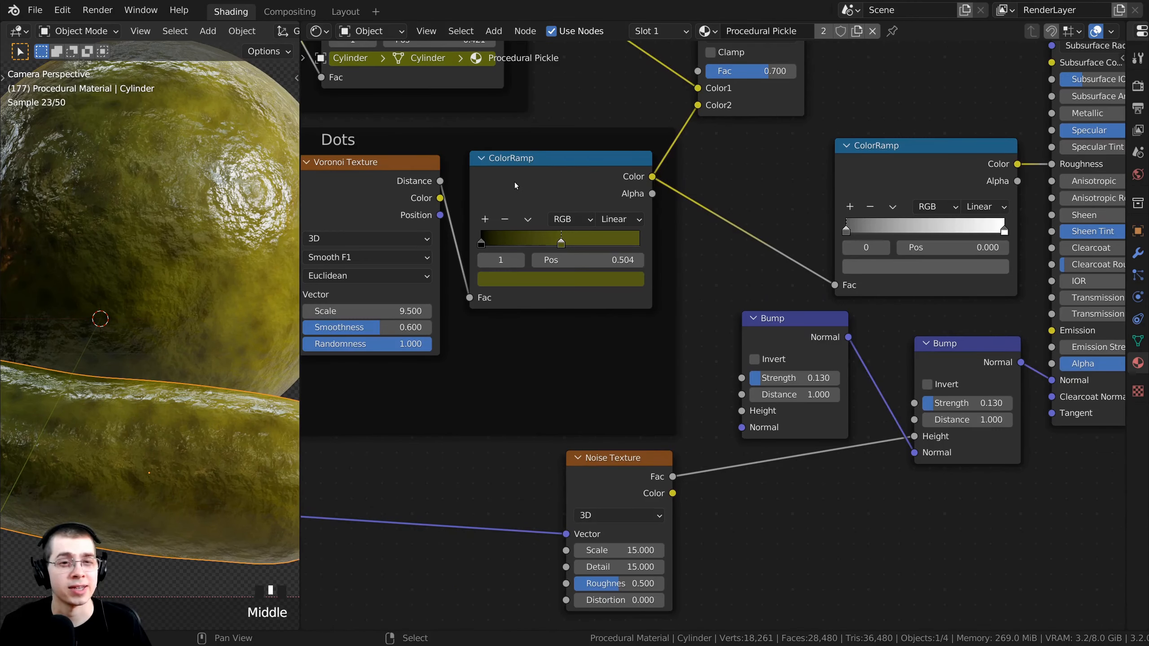
pyautogui.click(509, 180)
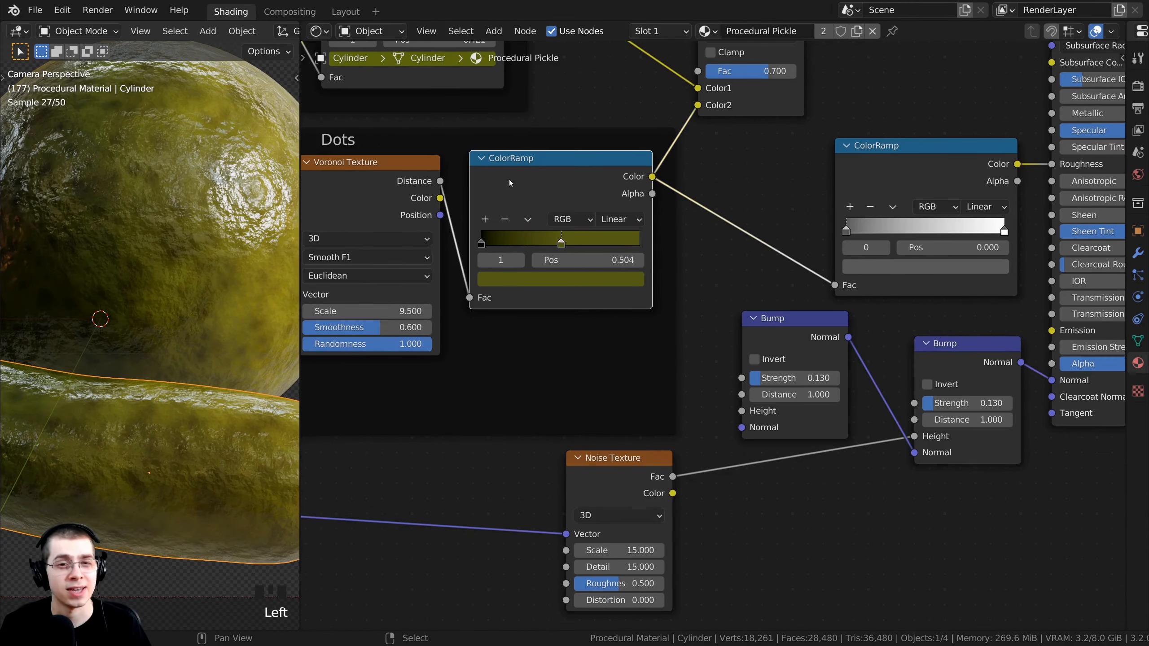
pyautogui.moveTo(509, 179); pyautogui.dragTo(553, 193, button='middle')
pyautogui.scroll(2, 553, 193)
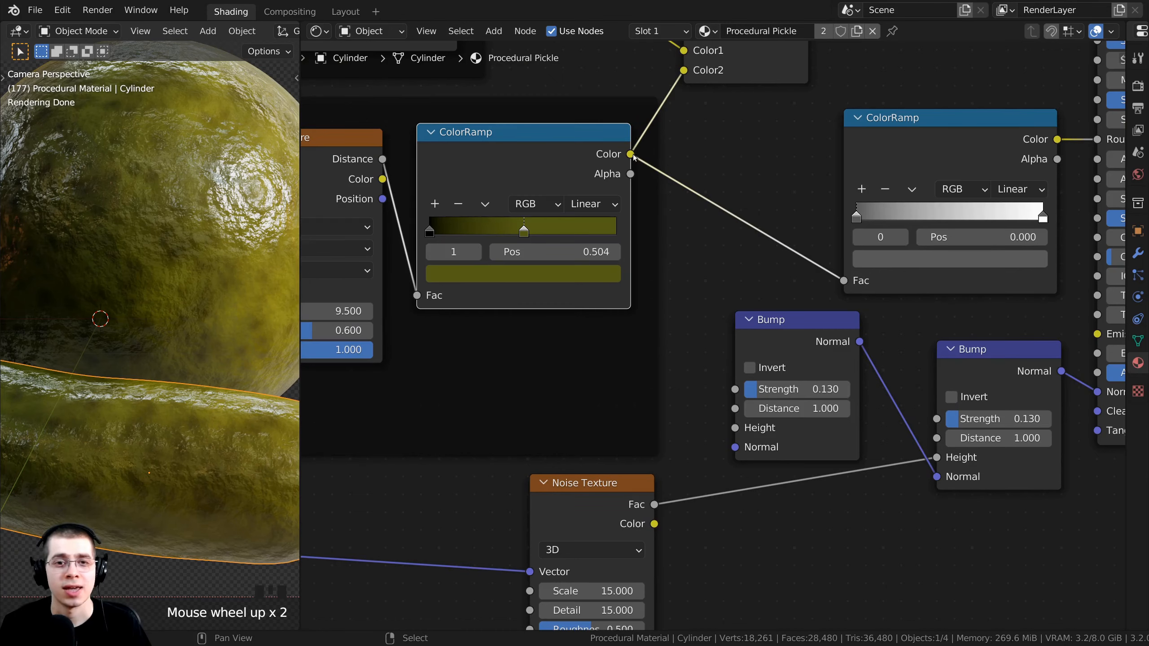
pyautogui.moveTo(631, 154); pyautogui.dragTo(736, 431)
pyautogui.moveTo(737, 431); pyautogui.dragTo(746, 317, button='middle')
pyautogui.scroll(2, 746, 317)
# Raise the dot Bump Strength to 0.720 and enable Invert.
pyautogui.moveTo(742, 396); pyautogui.dragTo(808, 396)
pyautogui.scroll(-3, 162, 240)
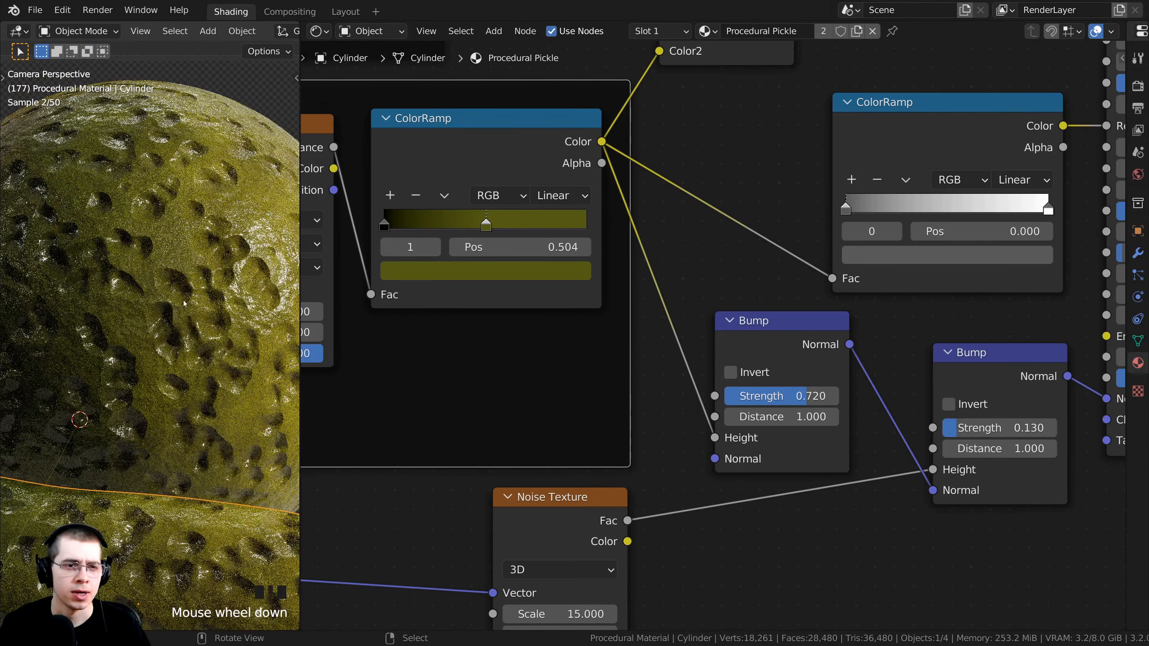
pyautogui.keyDown('shift'); pyautogui.moveTo(162, 240); pyautogui.dragTo(114, 434, button='middle'); pyautogui.keyUp('shift')
pyautogui.moveTo(810, 355); pyautogui.dragTo(798, 275, button='middle')
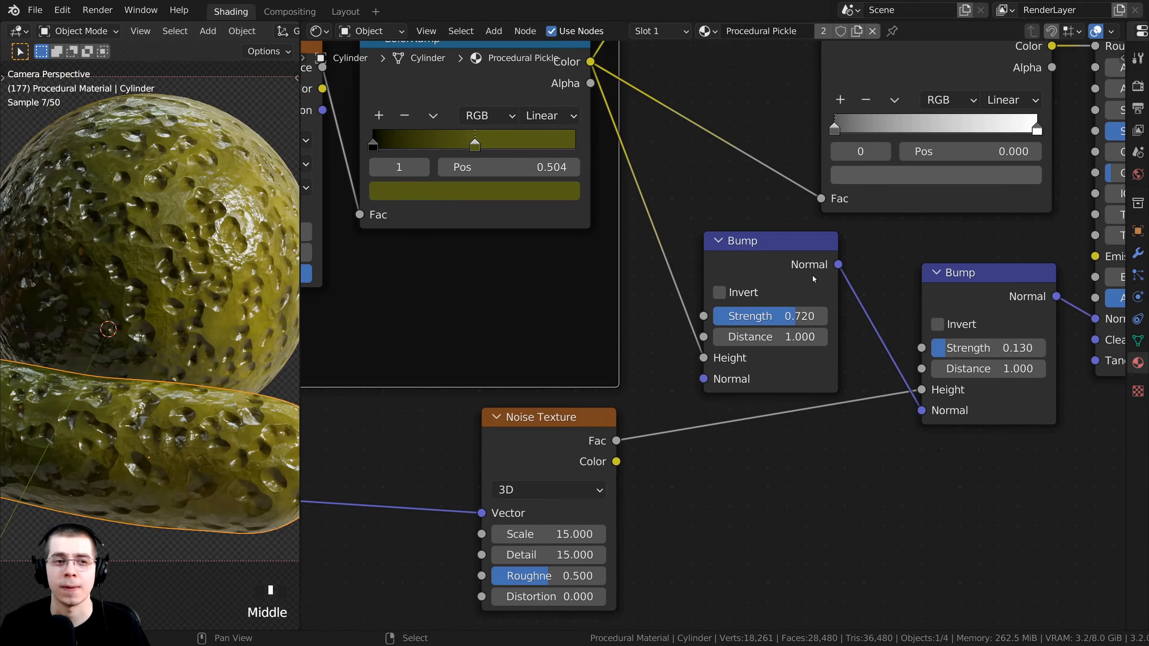
pyautogui.moveTo(799, 274); pyautogui.dragTo(775, 257)
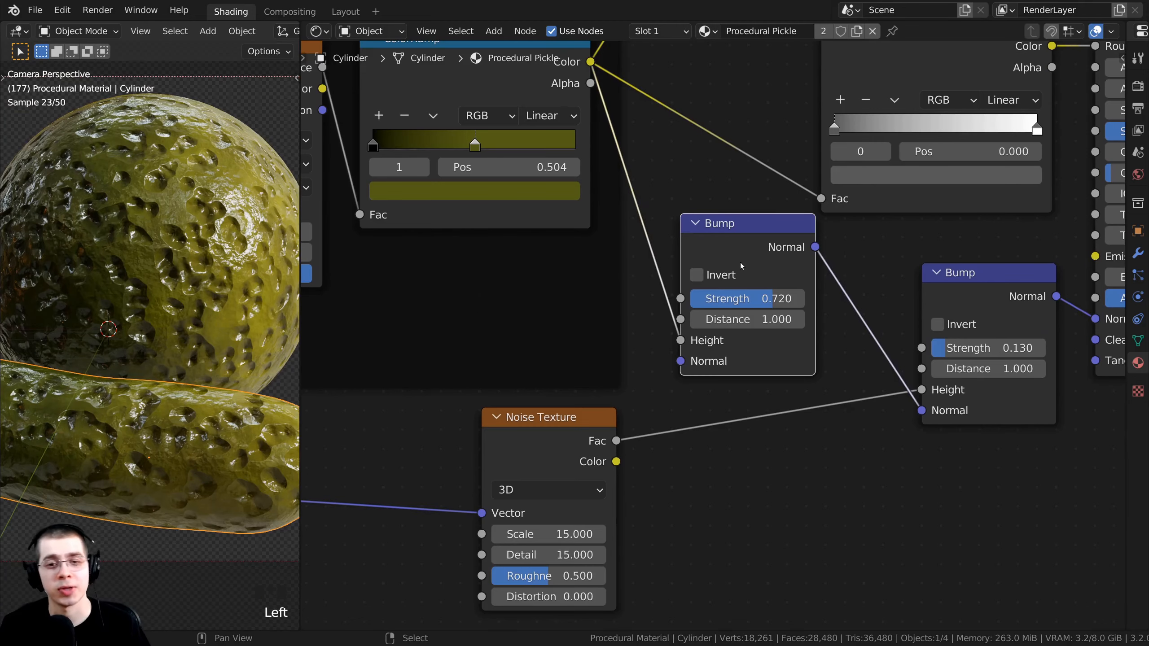
pyautogui.click(697, 276)
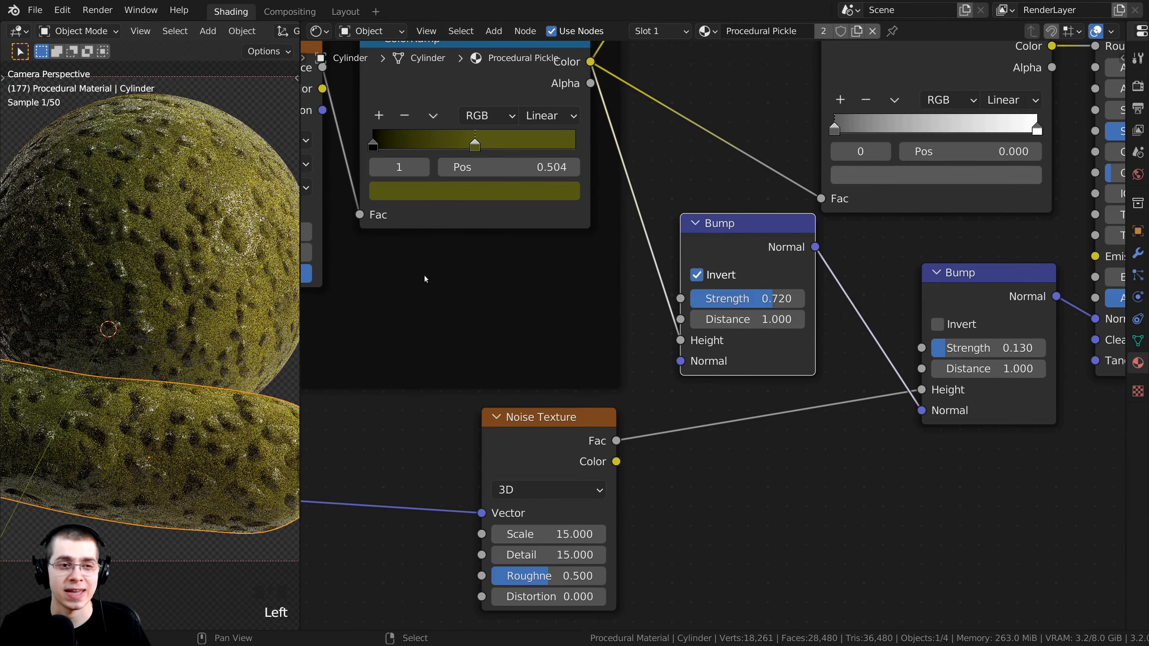
# Set the dot Bump Strength to 0.100 and inspect the pickle skin.
pyautogui.moveTo(393, 419); pyautogui.dragTo(372, 429, button='middle')
pyautogui.scroll(3, 390, 417)
pyautogui.click(730, 326)
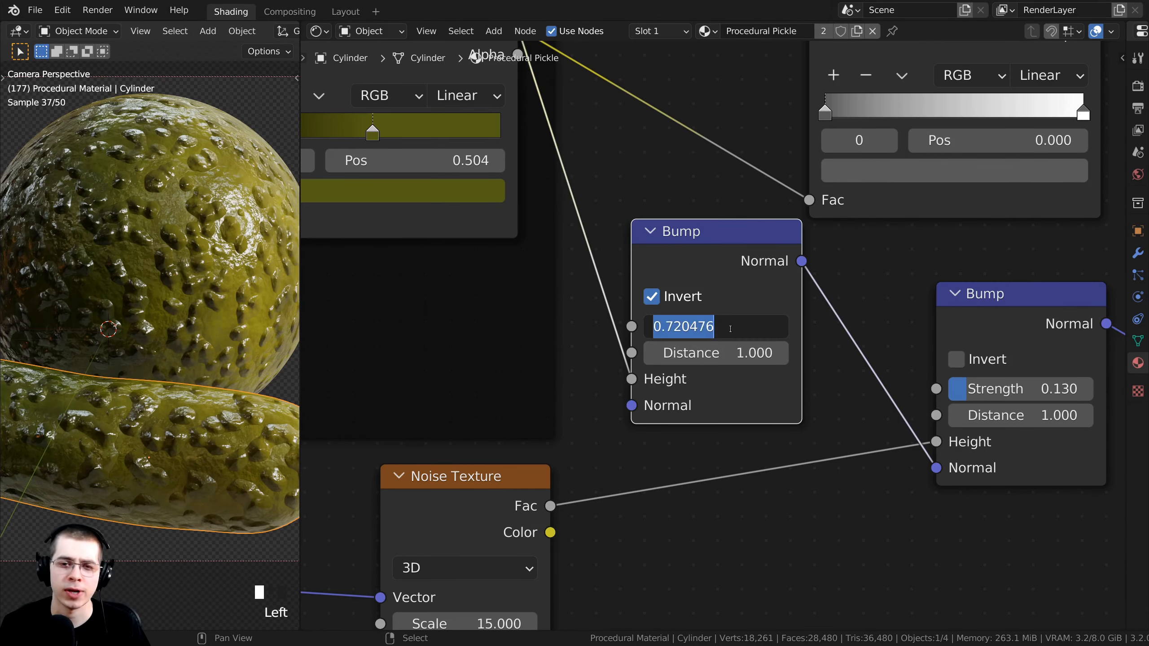
pyautogui.write('0.1')
pyautogui.press('Return')
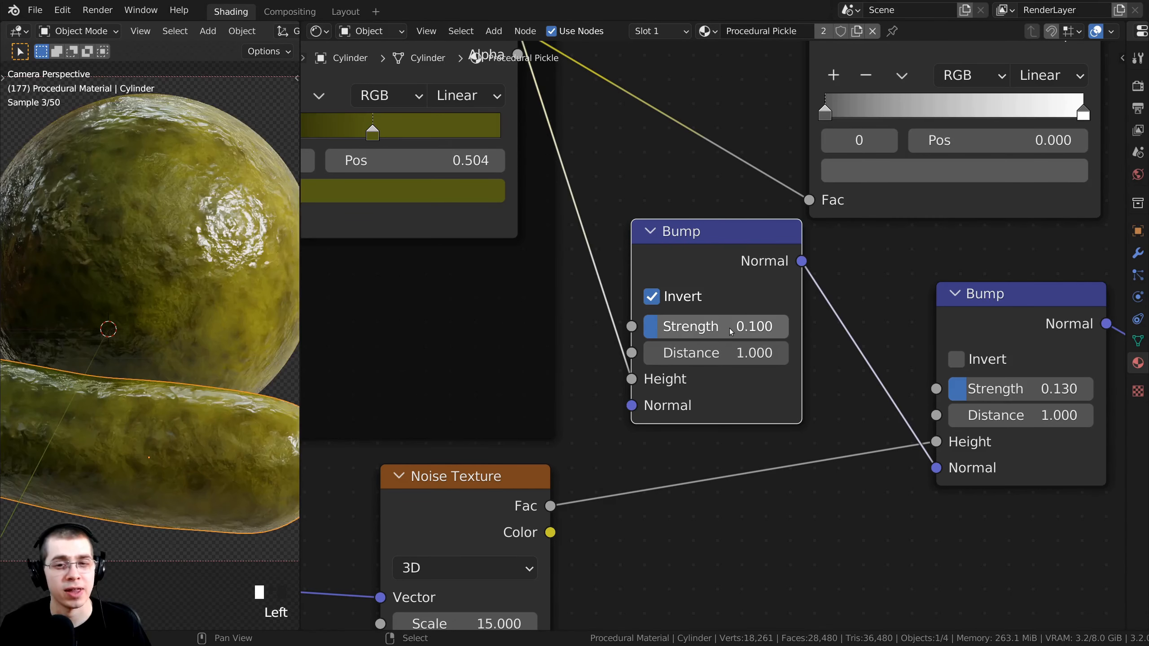
pyautogui.moveTo(676, 271); pyautogui.dragTo(685, 286)
pyautogui.keyDown('shift'); pyautogui.scroll(-1, 135, 407); pyautogui.keyUp('shift')
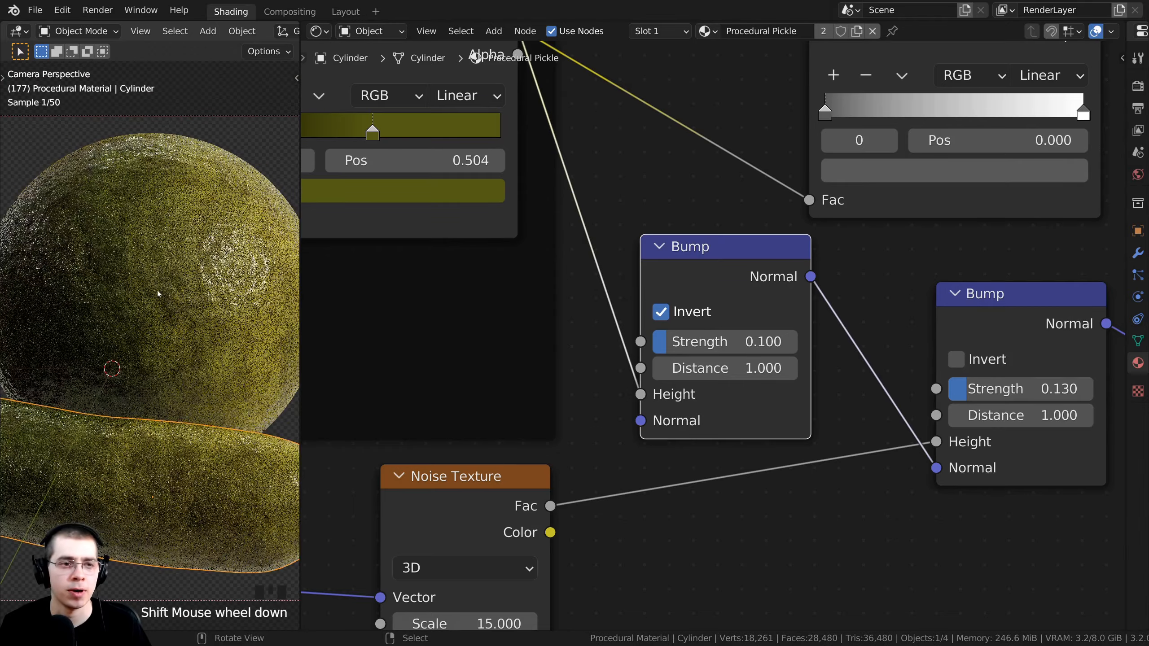
pyautogui.scroll(1, 135, 407)
pyautogui.keyDown('shift'); pyautogui.moveTo(135, 407); pyautogui.dragTo(157, 349, button='middle'); pyautogui.keyUp('shift')
pyautogui.scroll(2, 117, 304)
pyautogui.scroll(-4, 154, 339)
pyautogui.scroll(-11, 621, 298)
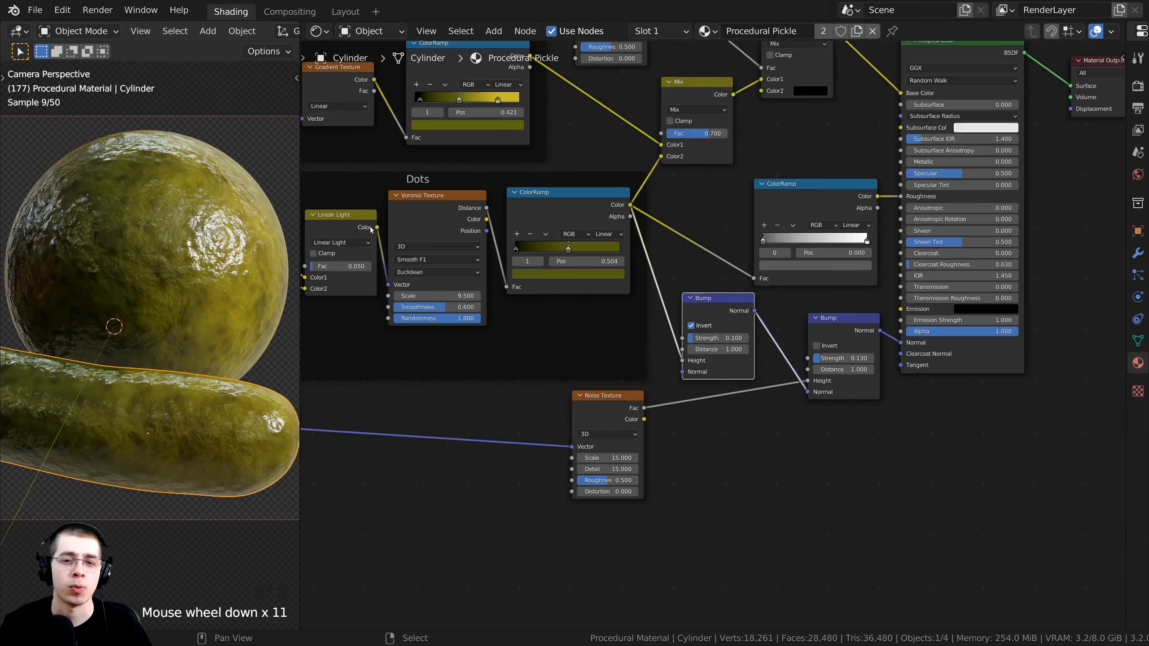
pyautogui.moveTo(436, 217); pyautogui.dragTo(404, 260, button='middle')
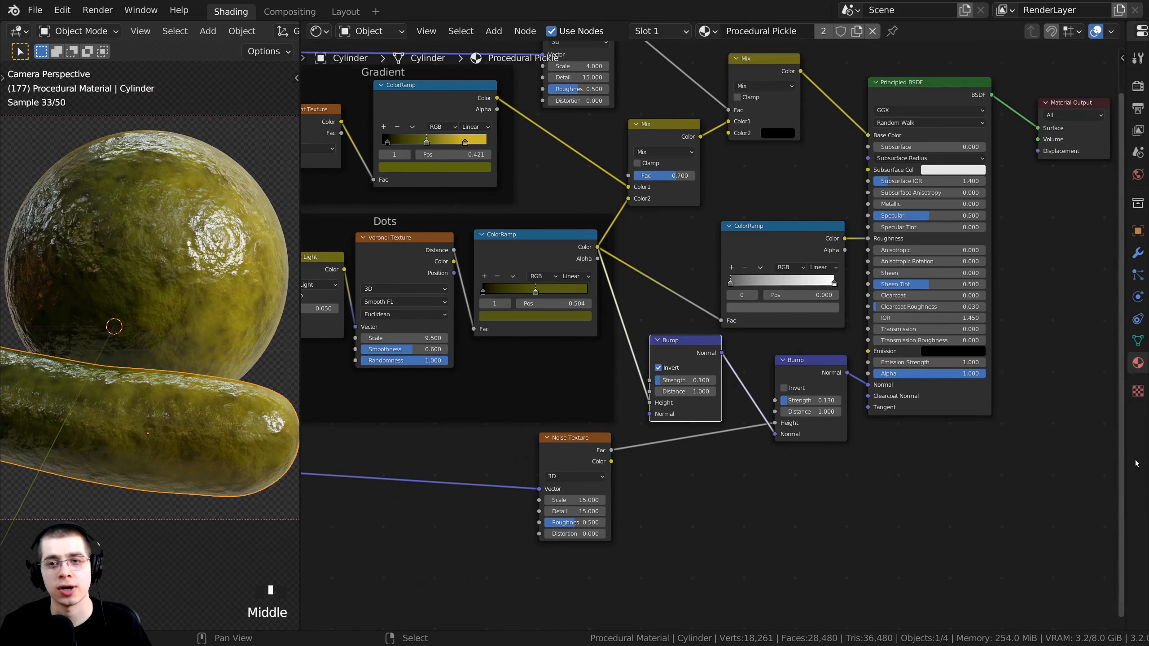
pyautogui.moveTo(1038, 151); pyautogui.dragTo(1031, 268)
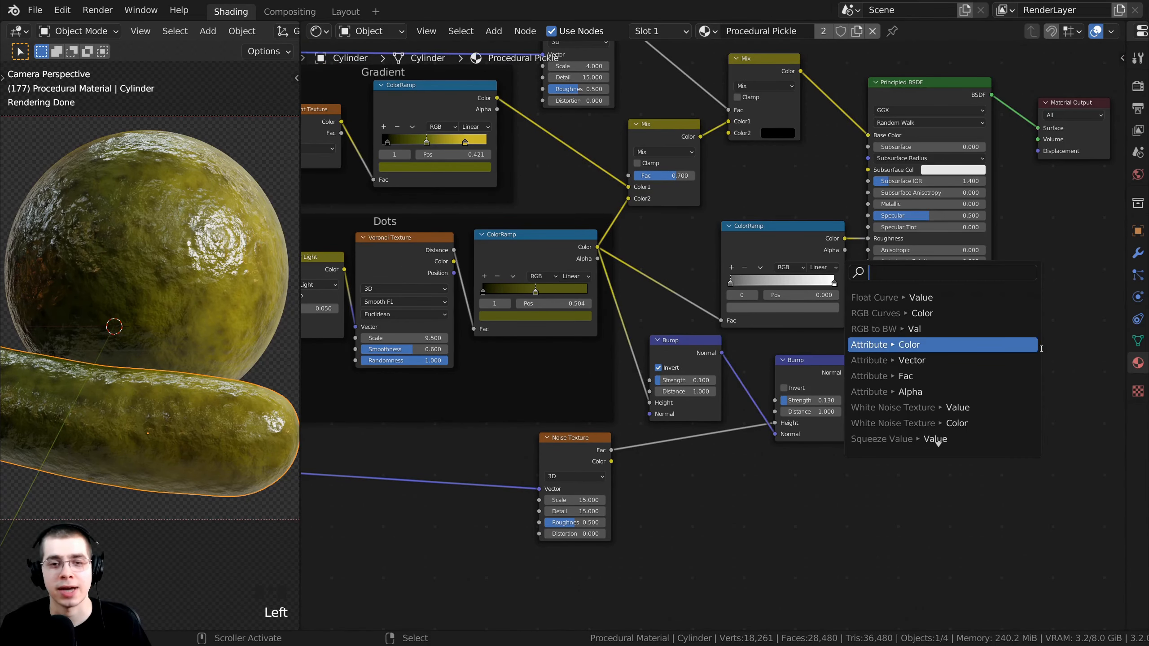
pyautogui.moveTo(540, 320); pyautogui.dragTo(537, 370, button='middle')
pyautogui.scroll(3, 537, 370)
pyautogui.scroll(3, 678, 432)
pyautogui.moveTo(678, 432); pyautogui.dragTo(633, 345, button='middle')
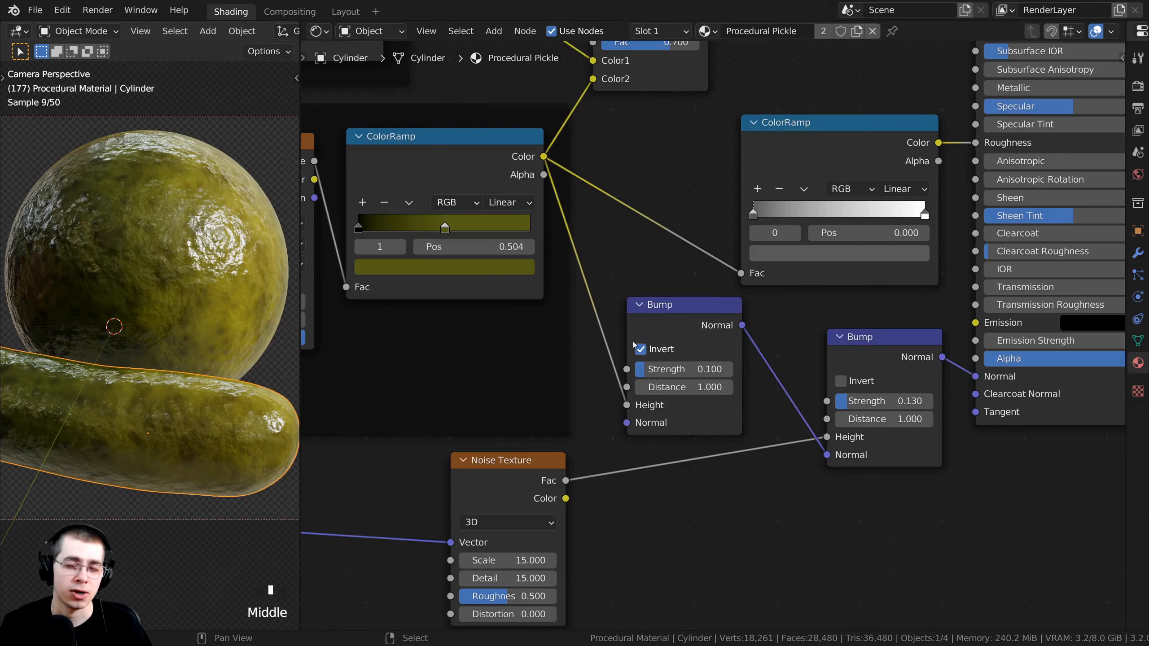
pyautogui.scroll(4, 679, 387)
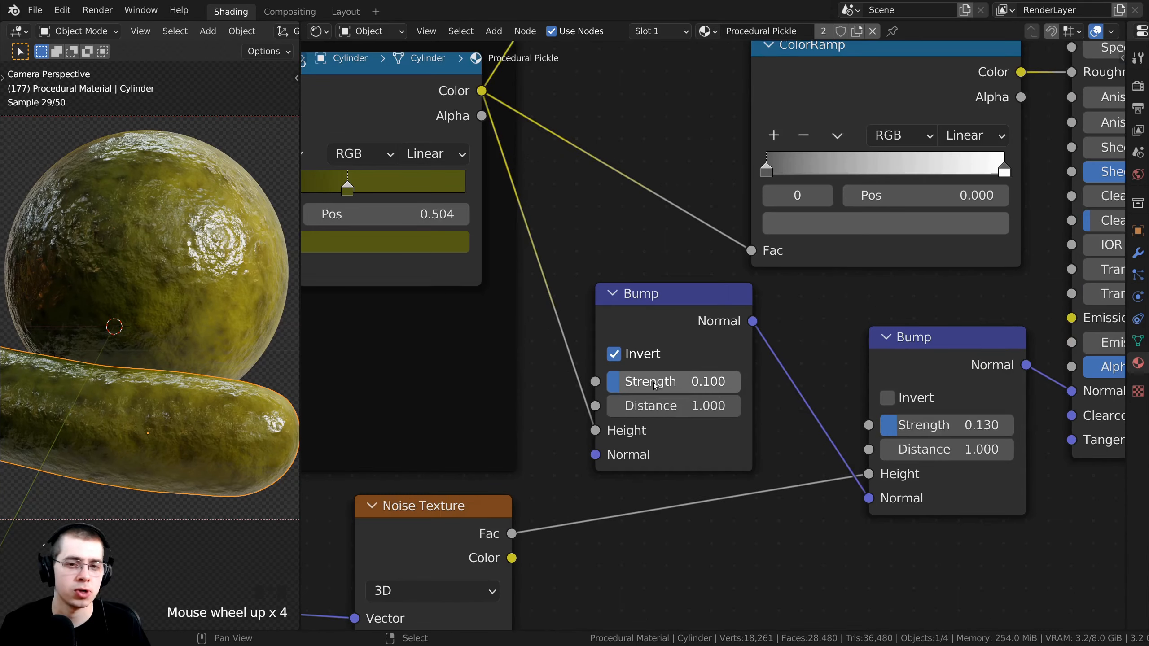
pyautogui.moveTo(679, 387); pyautogui.dragTo(736, 387)
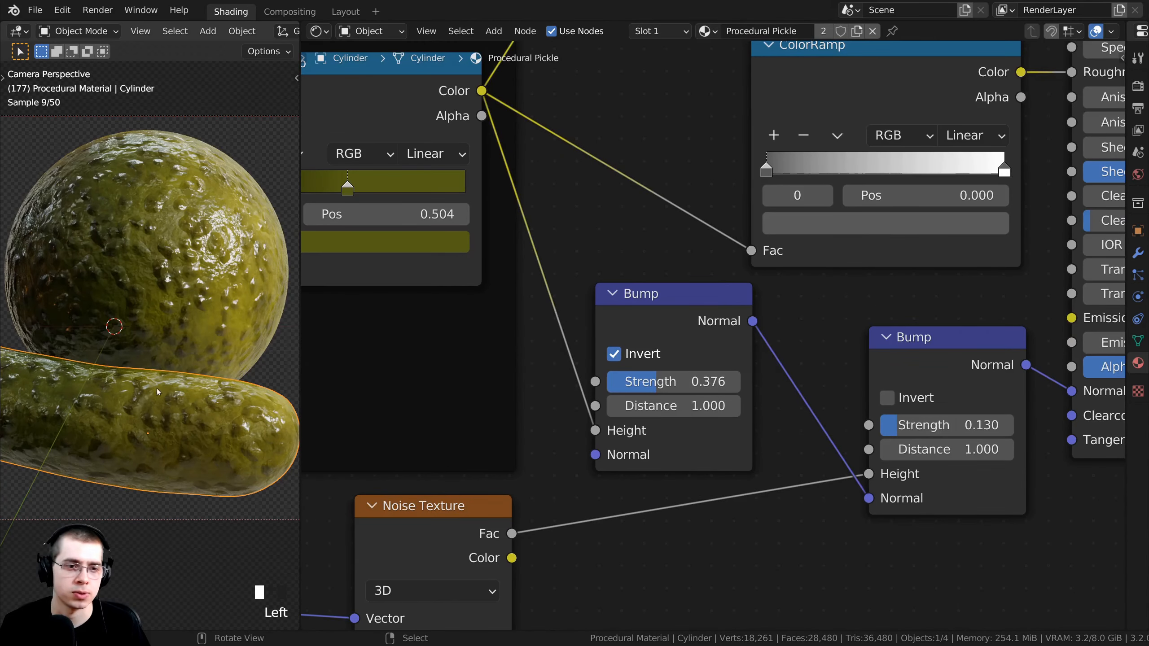
pyautogui.click(657, 381)
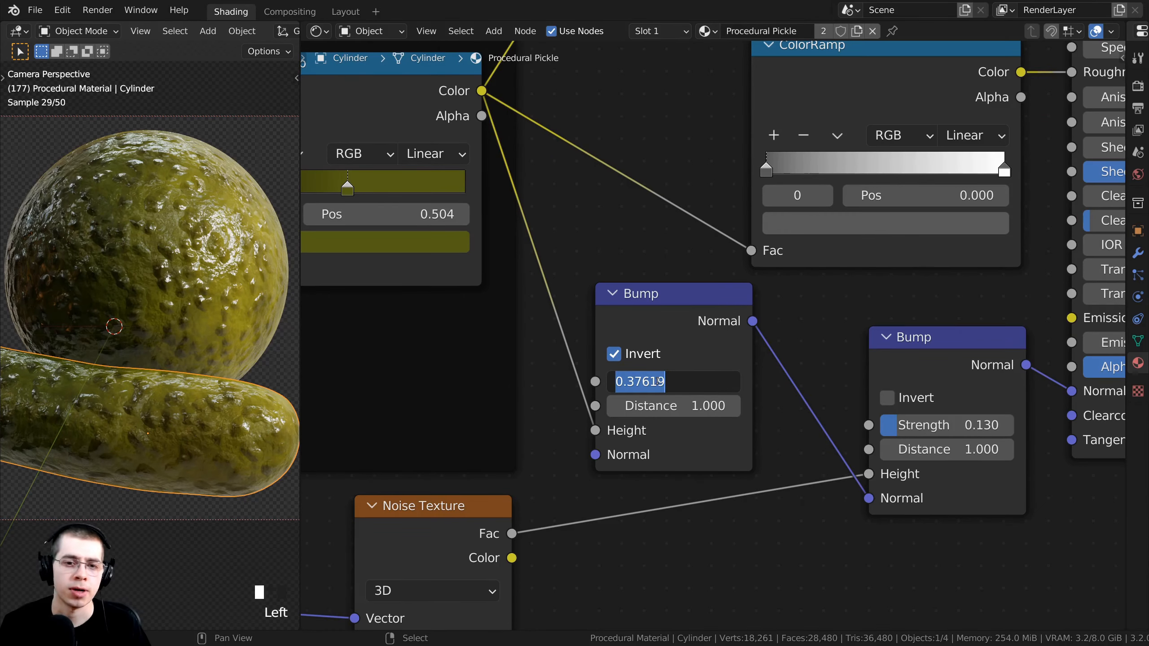
pyautogui.write('.1')
pyautogui.press('Return')
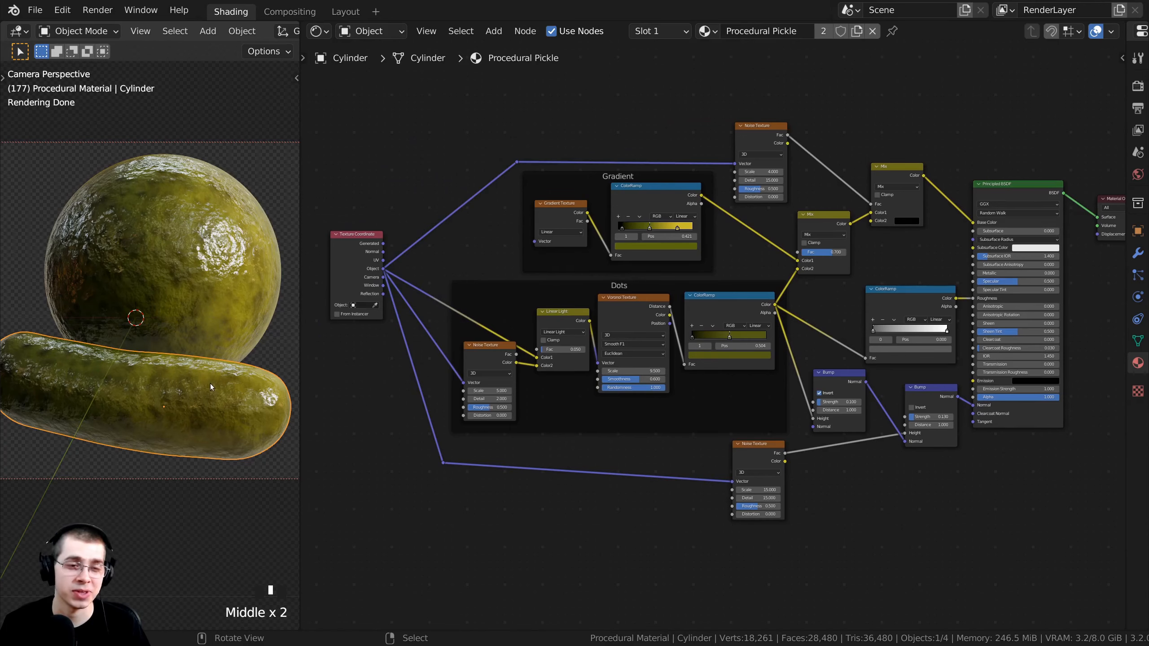
pyautogui.keyDown('shift'); pyautogui.moveTo(208, 380); pyautogui.dragTo(190, 359, button='middle'); pyautogui.keyUp('shift')
pyautogui.scroll(1, 190, 359)
pyautogui.moveTo(686, 316); pyautogui.dragTo(504, 297, button='middle')
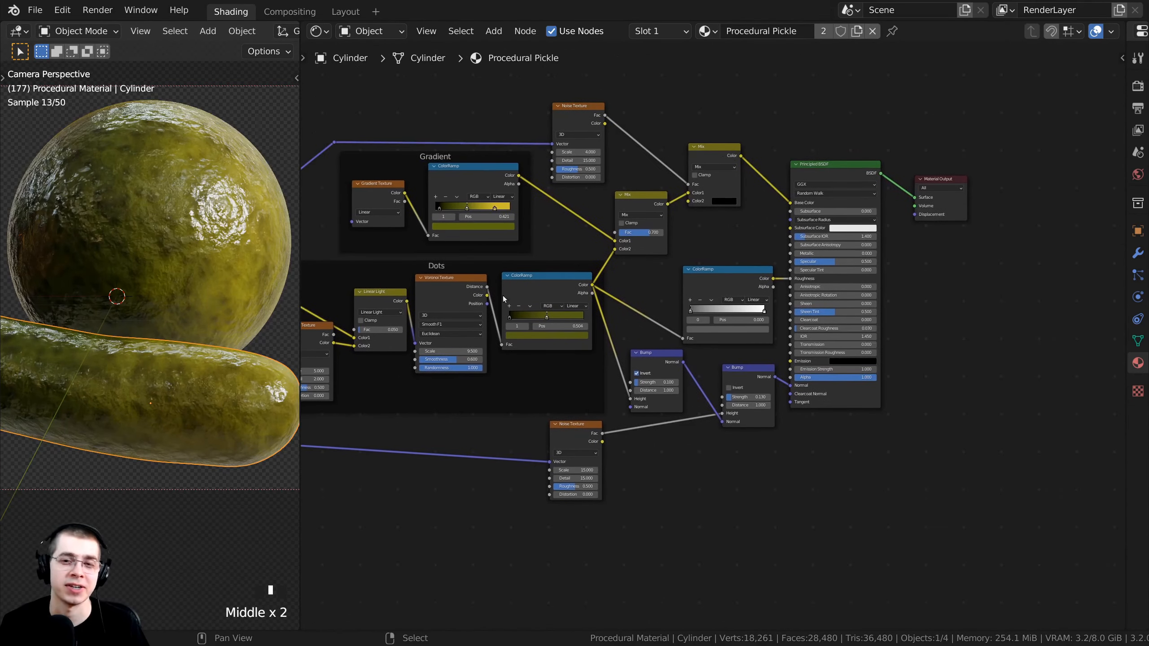
pyautogui.scroll(1, 703, 341)
pyautogui.moveTo(703, 342); pyautogui.dragTo(698, 330, button='middle')
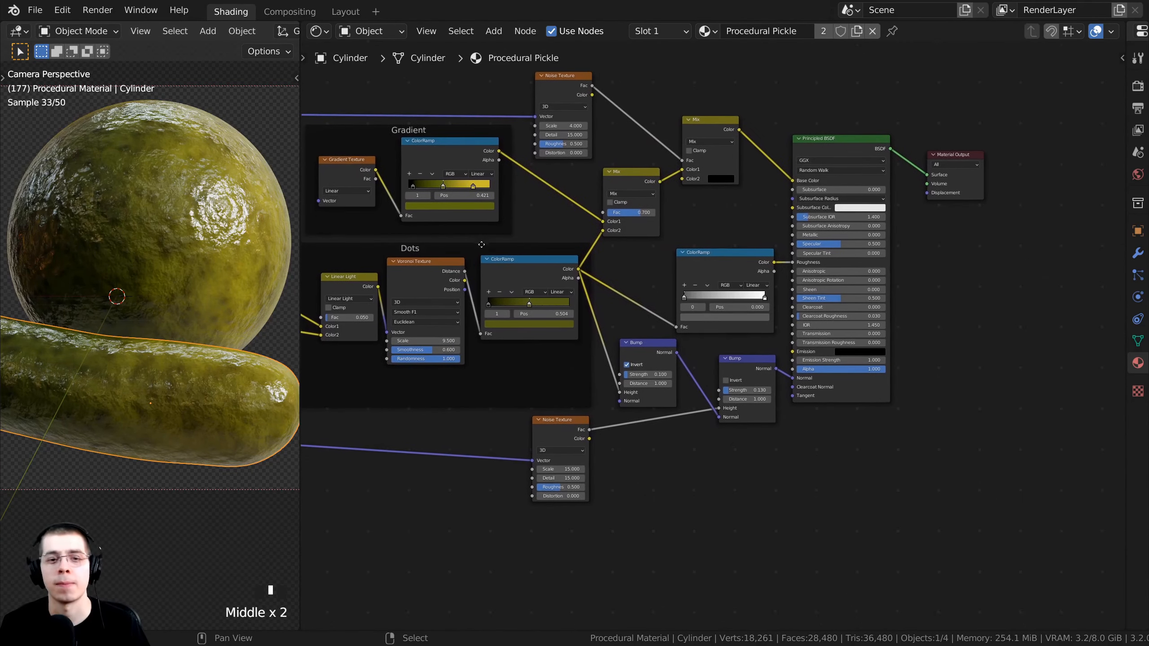
pyautogui.scroll(8, 491, 281)
pyautogui.moveTo(491, 282); pyautogui.dragTo(420, 349, button='middle')
pyautogui.scroll(-2, 425, 259)
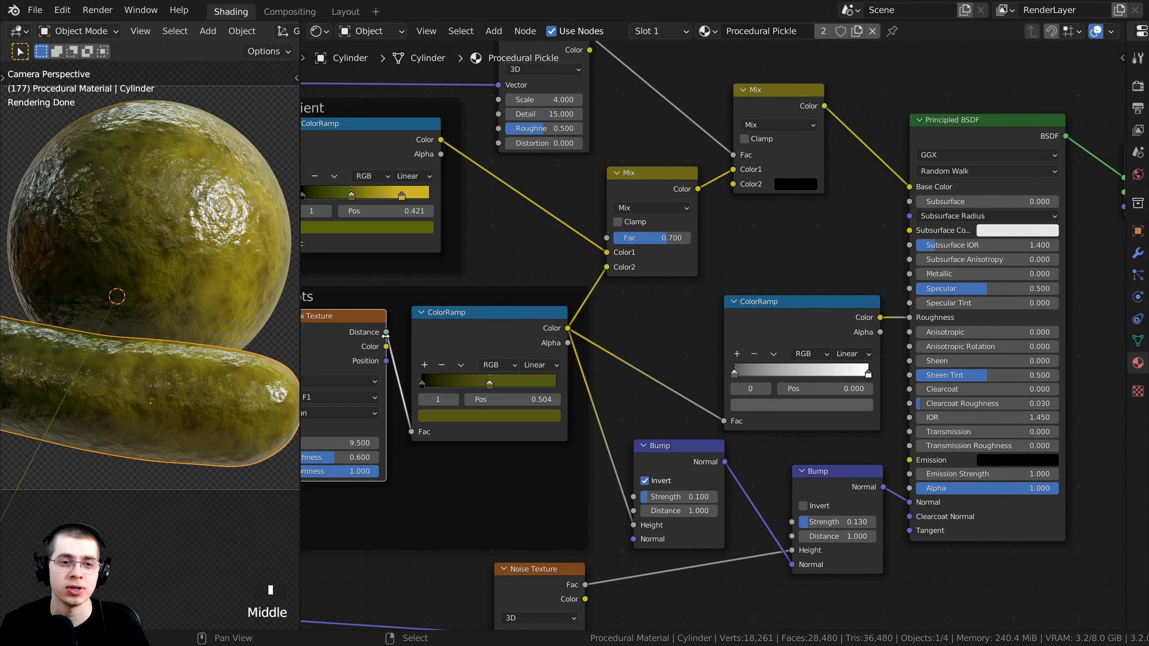
pyautogui.moveTo(387, 332); pyautogui.dragTo(839, 207)
# Tidy the second Bump node and frame the Dots nodes, Principled BSDF and Material Output.
pyautogui.scroll(-2, 190, 288)
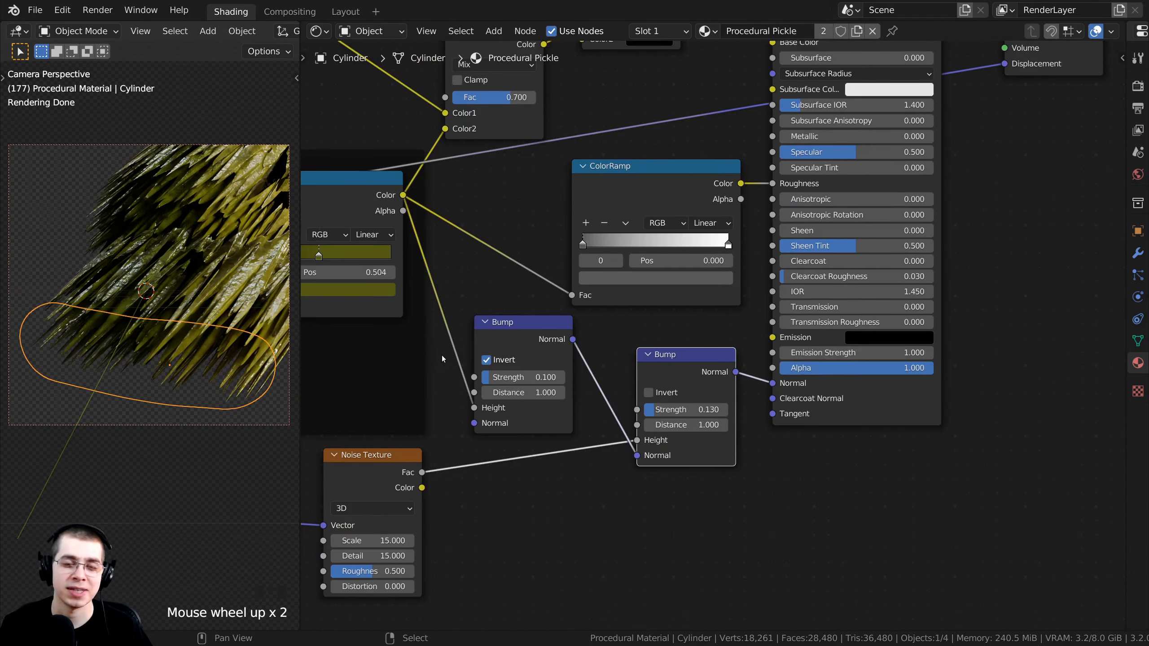
pyautogui.scroll(1, 490, 341)
pyautogui.moveTo(683, 368); pyautogui.dragTo(671, 359)
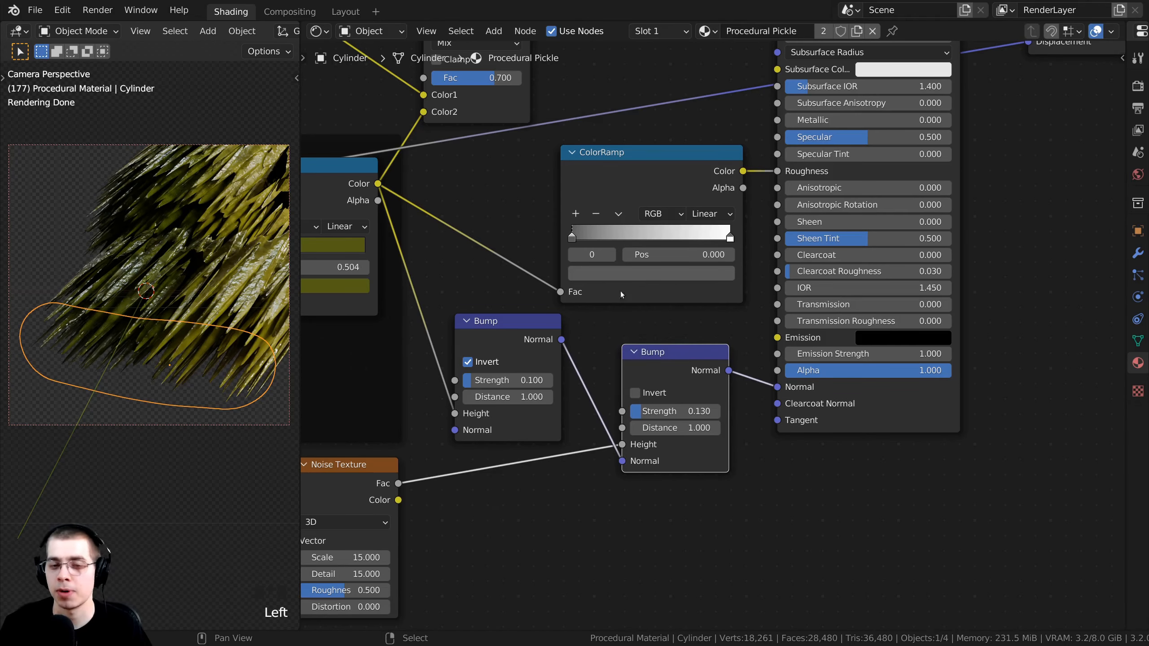
pyautogui.moveTo(620, 291); pyautogui.dragTo(646, 369, button='middle')
pyautogui.scroll(-2, 407, 299)
pyautogui.moveTo(321, 313); pyautogui.dragTo(526, 292, button='middle')
pyautogui.scroll(4, 526, 292)
pyautogui.moveTo(860, 255); pyautogui.dragTo(470, 338, button='middle')
pyautogui.moveTo(646, 236); pyautogui.dragTo(611, 169, button='middle')
# Insert a Displacement node into the Material Output displacement link and save Procedural Pickle.blend.
pyautogui.hotkey('shift', 'a')
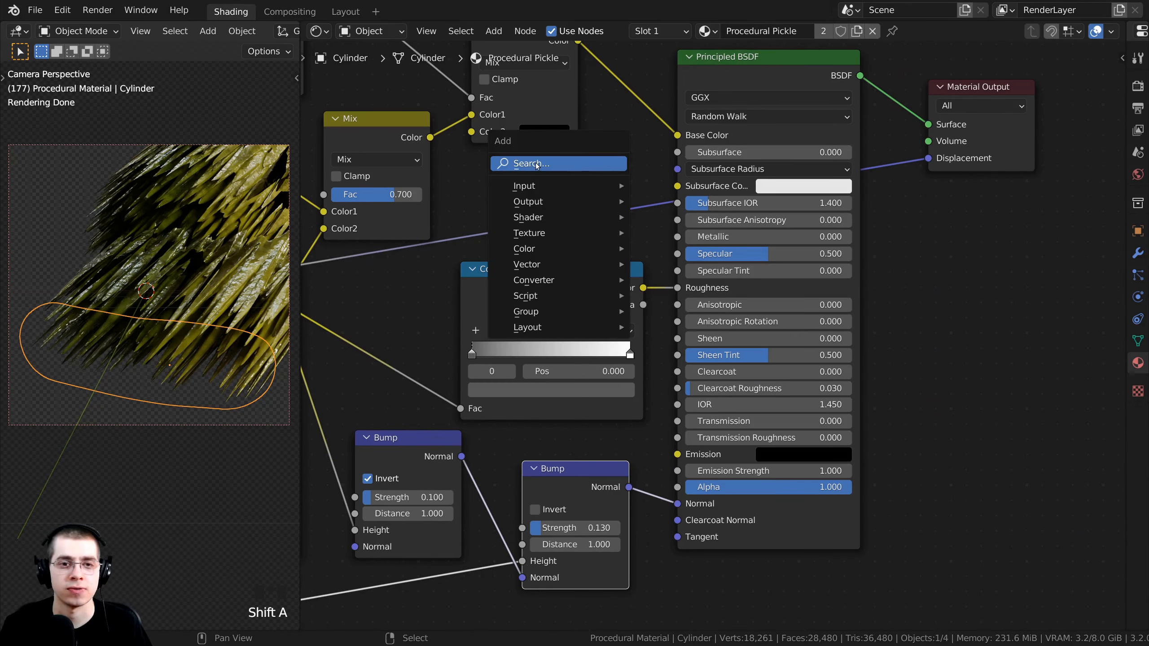
pyautogui.click(585, 163)
pyautogui.write('dis')
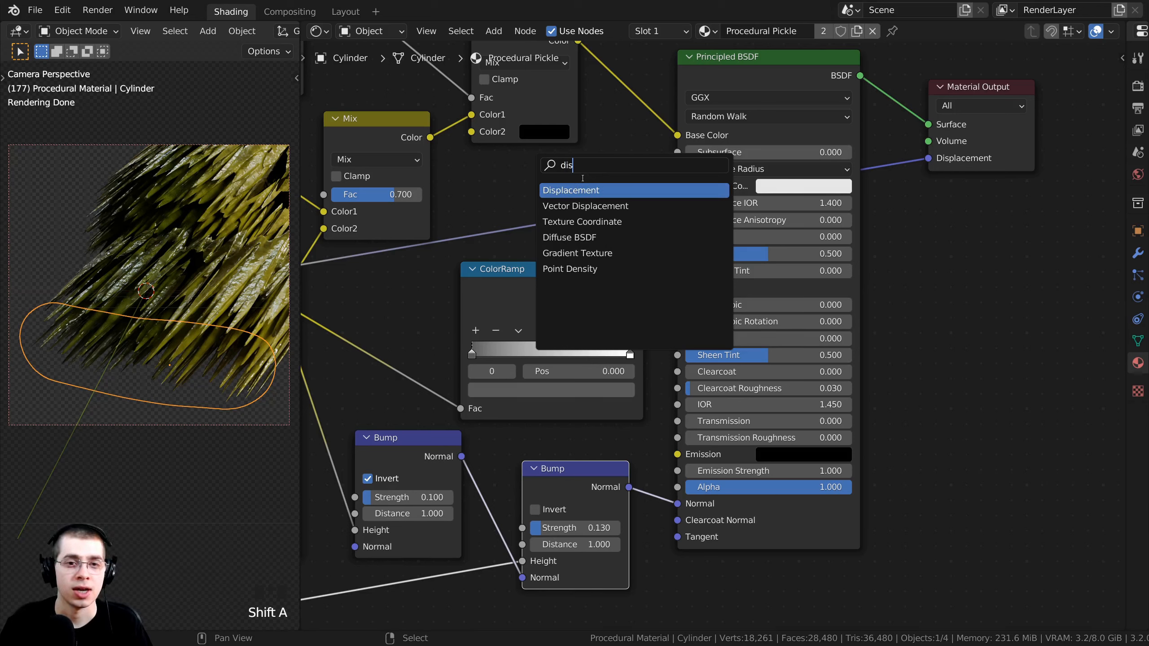
pyautogui.click(583, 191)
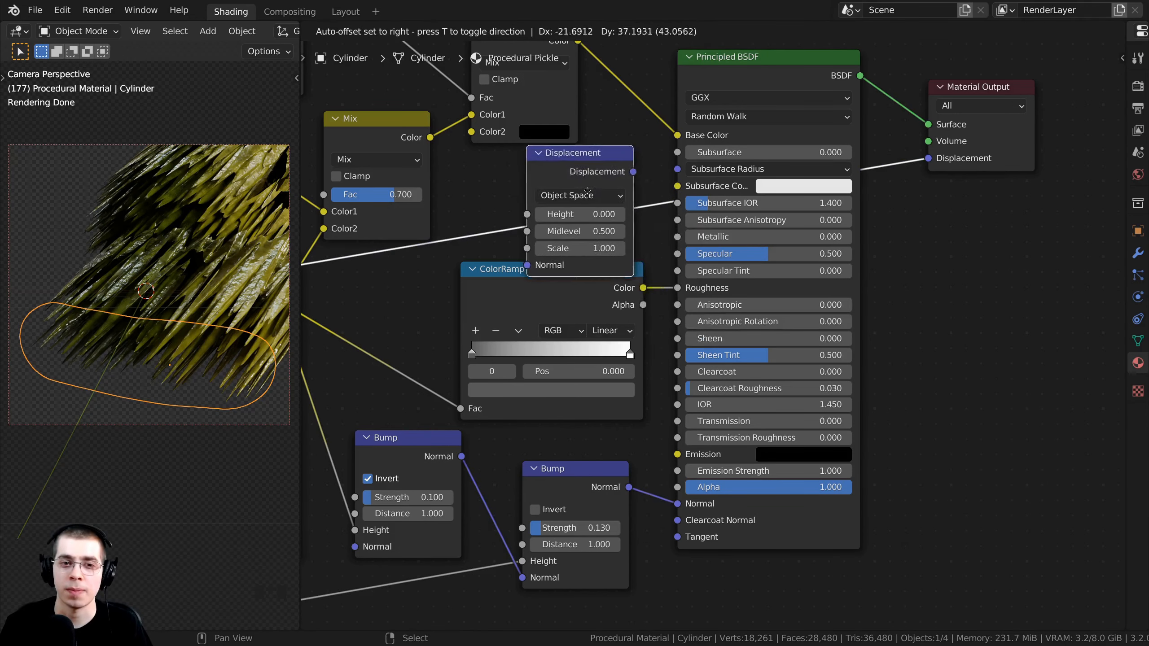
pyautogui.click(564, 188)
pyautogui.scroll(-3, 595, 204)
pyautogui.moveTo(595, 203); pyautogui.dragTo(777, 457)
pyautogui.moveTo(668, 178); pyautogui.dragTo(714, 253, button='middle')
pyautogui.scroll(1, 102, 307)
pyautogui.hotkey('ctrl', 's')
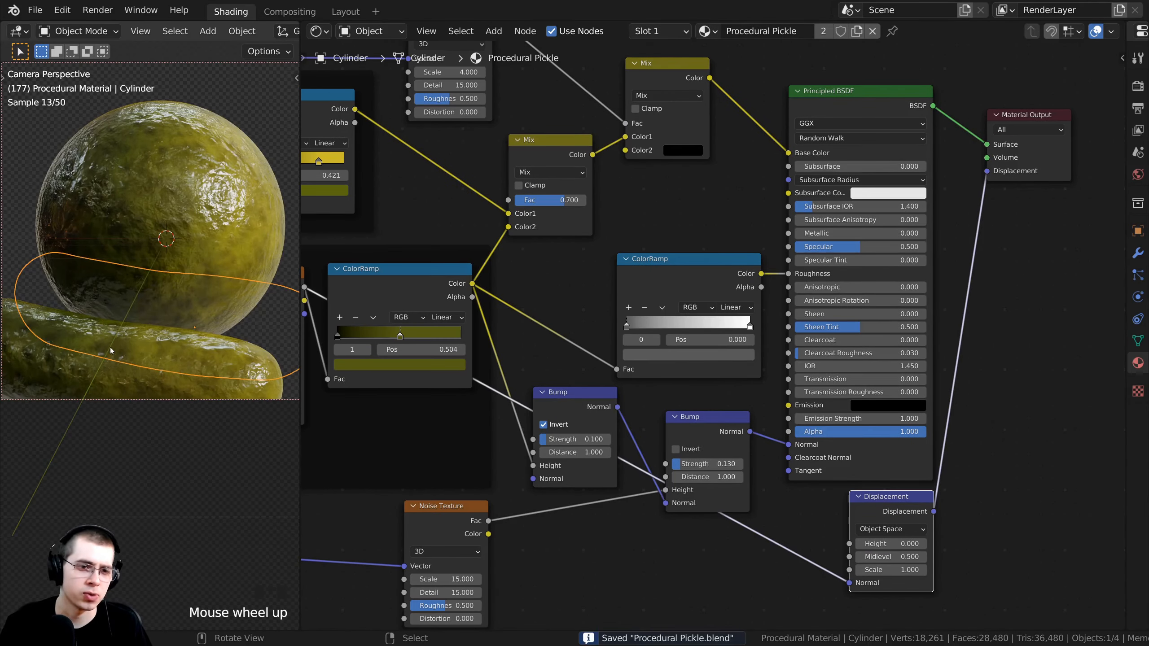
# Reconnect the dot link to the Displacement node's Height input.
pyautogui.moveTo(859, 435); pyautogui.dragTo(694, 245, button='middle')
pyautogui.scroll(2, 854, 417)
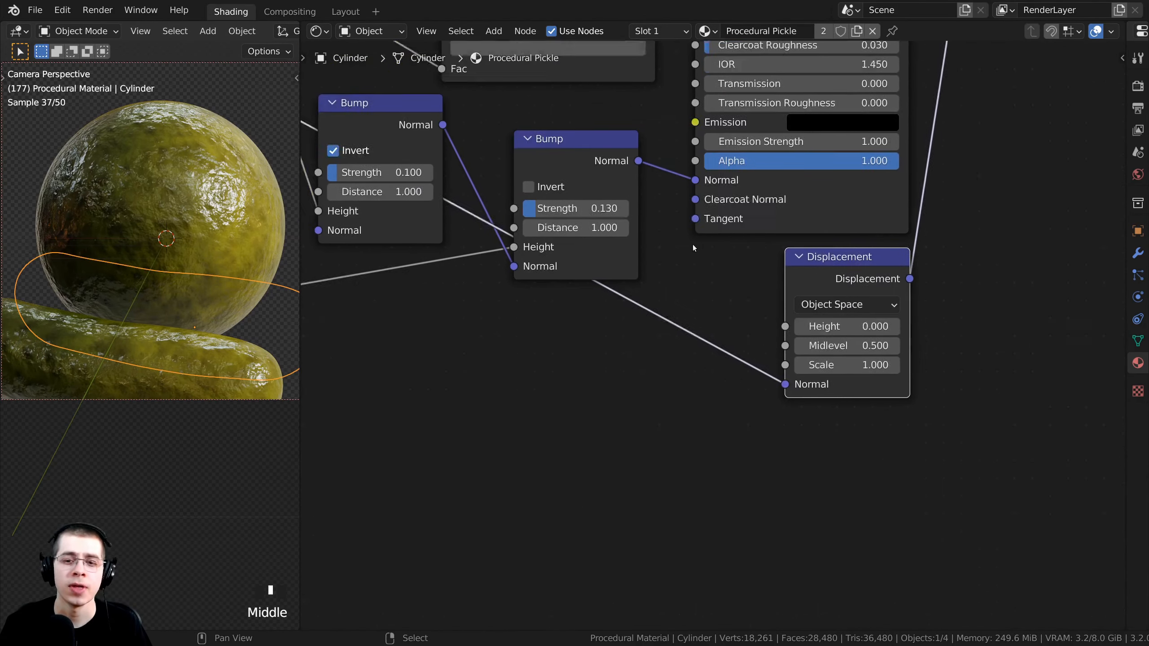
pyautogui.scroll(2, 766, 378)
pyautogui.moveTo(777, 377); pyautogui.dragTo(788, 307)
pyautogui.scroll(-2, 704, 286)
pyautogui.moveTo(704, 285); pyautogui.dragTo(910, 405, button='middle')
pyautogui.scroll(1, 634, 271)
pyautogui.moveTo(634, 271); pyautogui.dragTo(796, 412, button='middle')
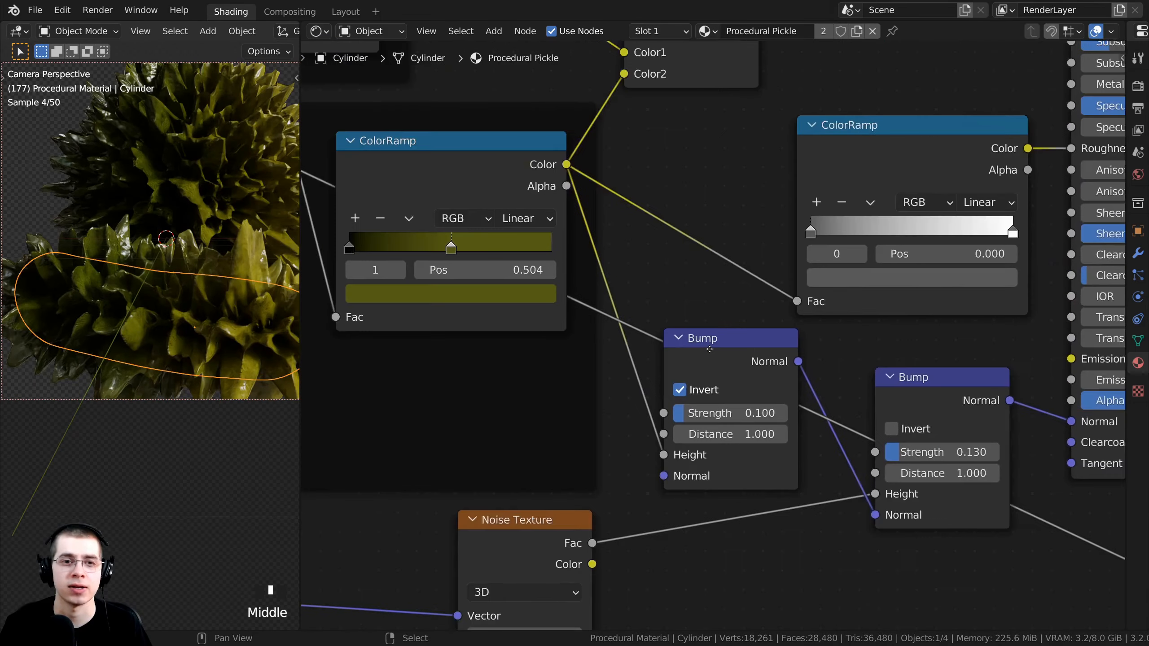
pyautogui.scroll(-1, 317, 172)
pyautogui.moveTo(317, 172); pyautogui.dragTo(420, 197, button='middle')
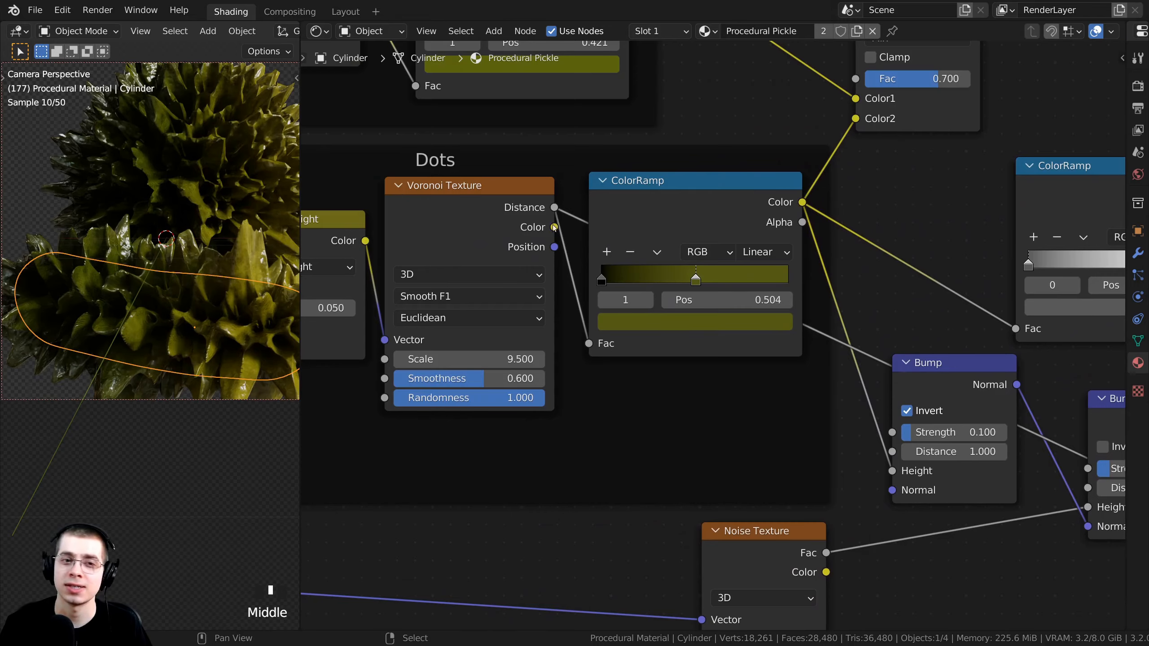
# Set the Displacement node's Midlevel to 0 and Scale to 0.1.
pyautogui.scroll(-3, 678, 277)
pyautogui.moveTo(742, 303); pyautogui.dragTo(552, 250, button='middle')
pyautogui.moveTo(1049, 458); pyautogui.dragTo(721, 404, button='middle')
pyautogui.scroll(2, 721, 403)
pyautogui.keyDown('shift'); pyautogui.moveTo(181, 170); pyautogui.dragTo(182, 251, button='middle'); pyautogui.keyUp('shift')
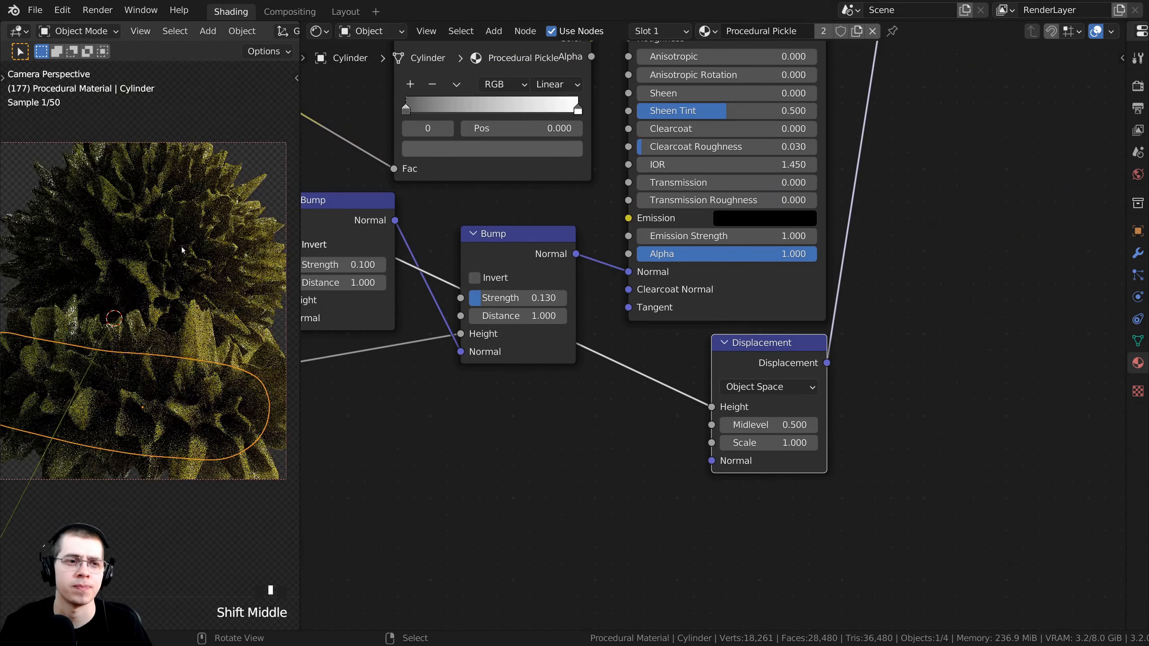
pyautogui.scroll(2, 671, 339)
pyautogui.moveTo(742, 405); pyautogui.dragTo(742, 386, button='middle')
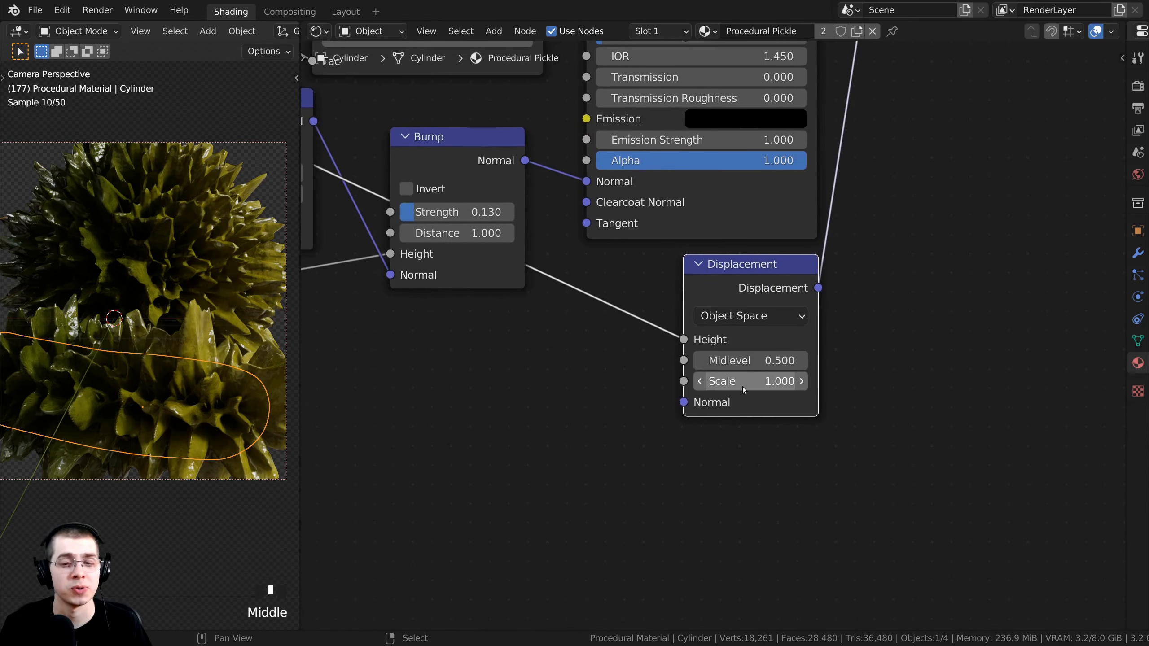
pyautogui.click(751, 362)
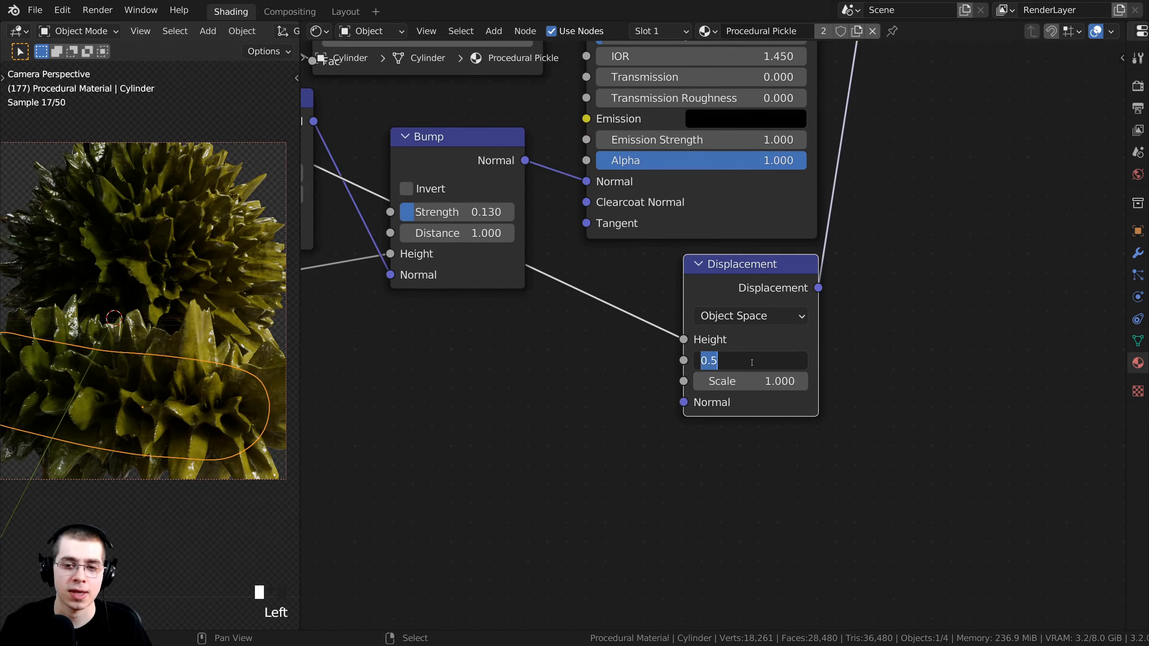
pyautogui.write('0')
pyautogui.press('Return')
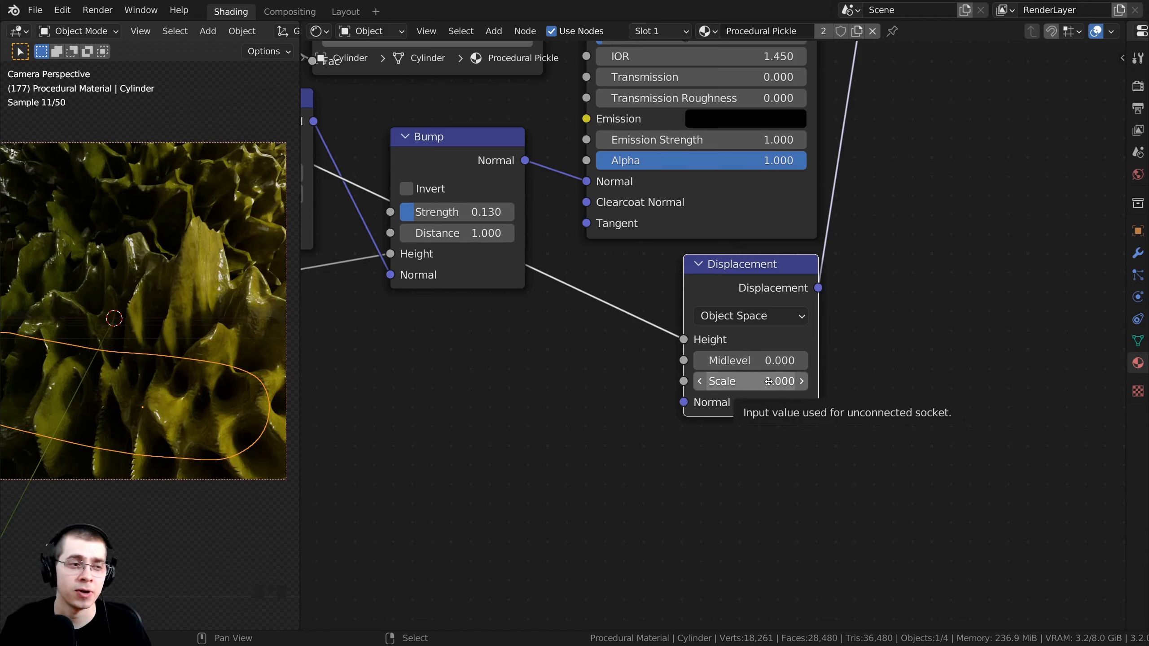
pyautogui.click(752, 382)
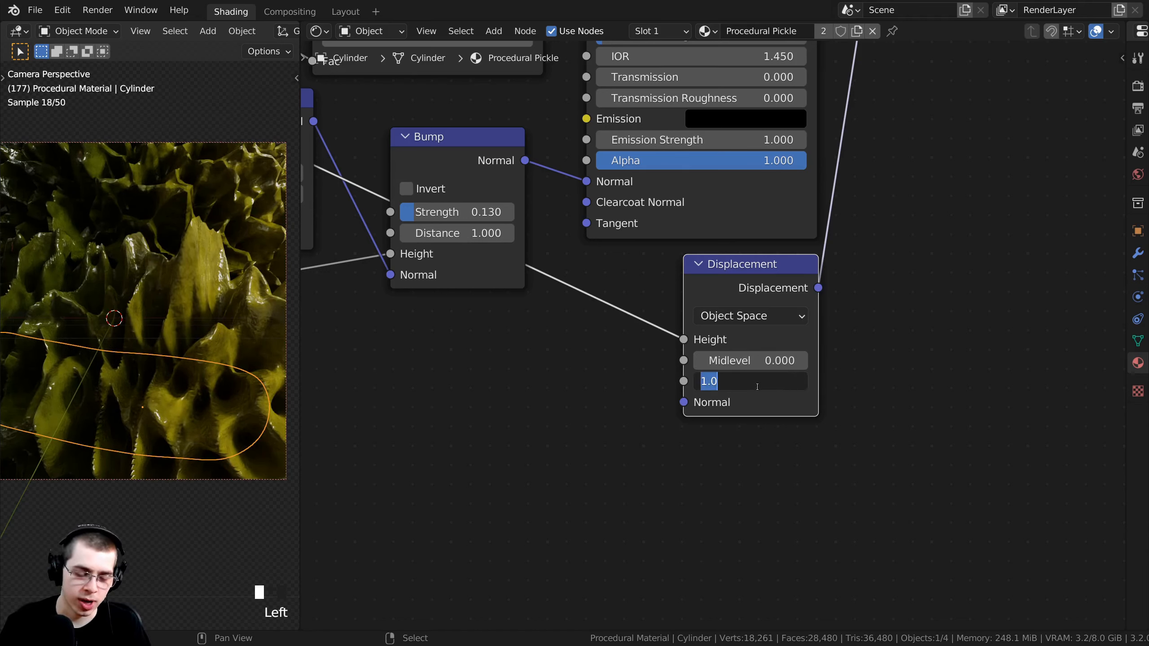
pyautogui.write('.1')
pyautogui.press('Return')
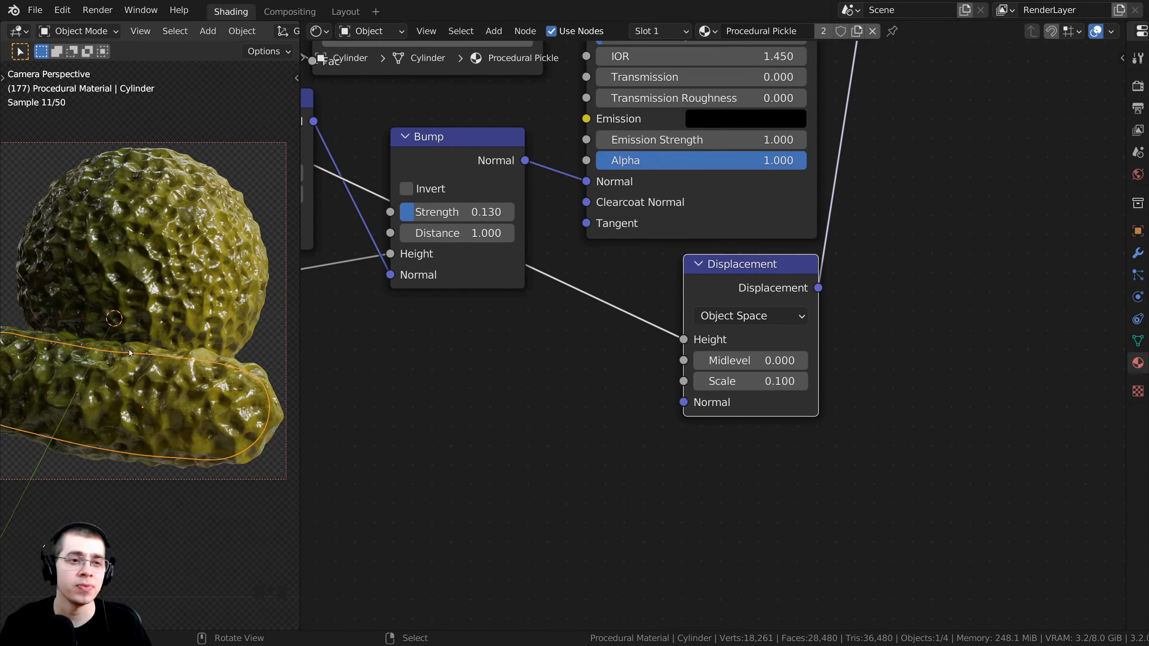
# Resize the 3D view and node editor to inspect the lumpy pickle.
pyautogui.keyDown('shift'); pyautogui.moveTo(161, 377); pyautogui.dragTo(170, 381, button='middle'); pyautogui.keyUp('shift')
pyautogui.keyDown('shift'); pyautogui.moveTo(169, 300); pyautogui.dragTo(171, 306, button='middle'); pyautogui.keyUp('shift')
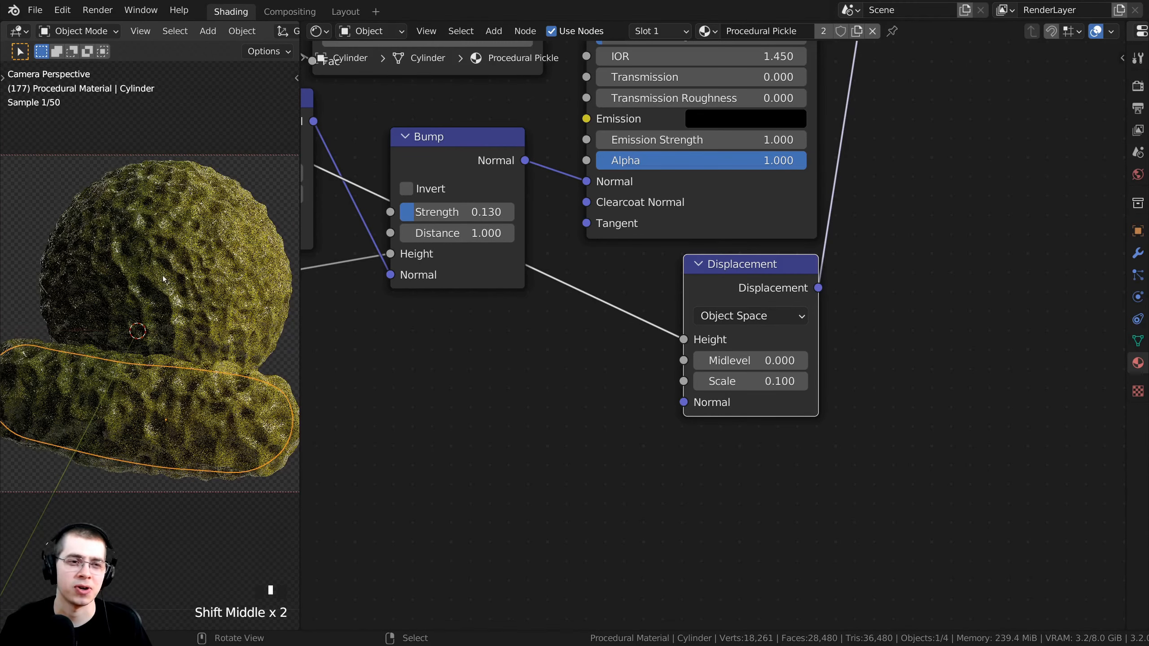
pyautogui.moveTo(300, 253); pyautogui.dragTo(367, 253)
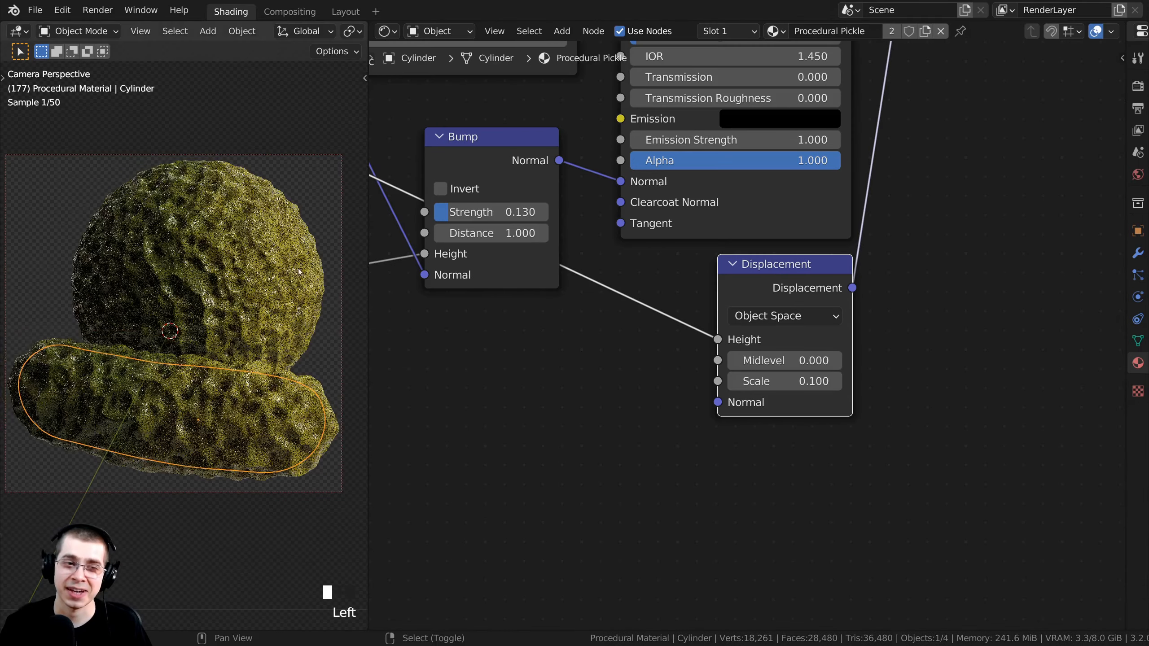
pyautogui.scroll(2, 193, 321)
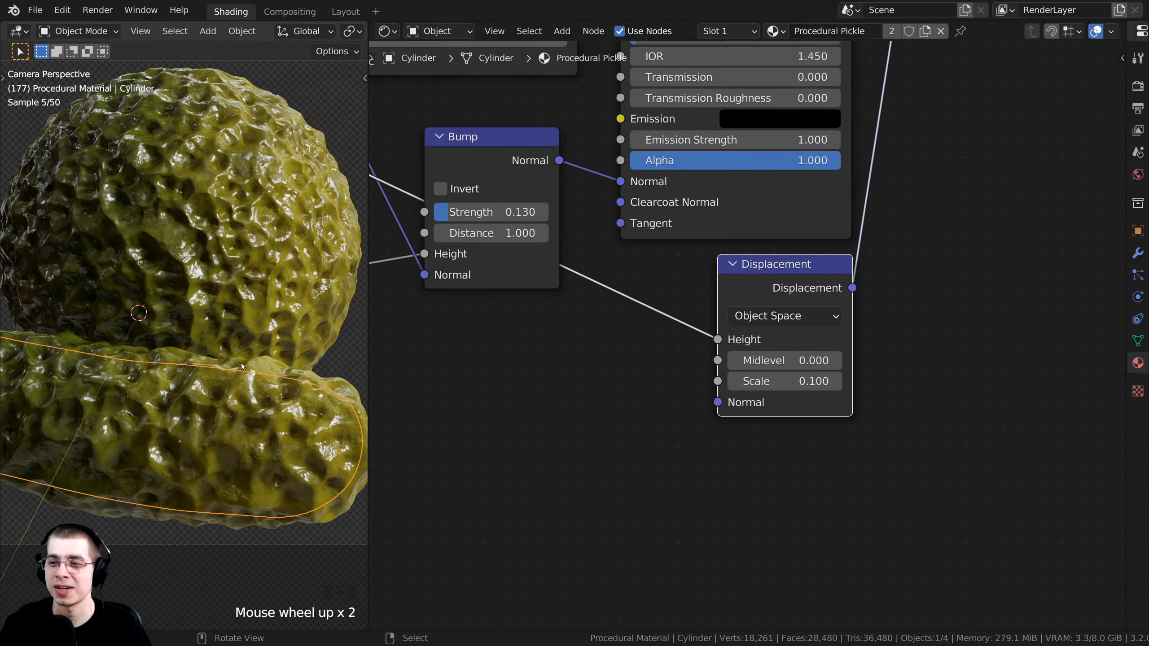
pyautogui.keyDown('shift'); pyautogui.moveTo(242, 366); pyautogui.dragTo(256, 292, button='middle'); pyautogui.keyUp('shift')
pyautogui.scroll(-2, 256, 290)
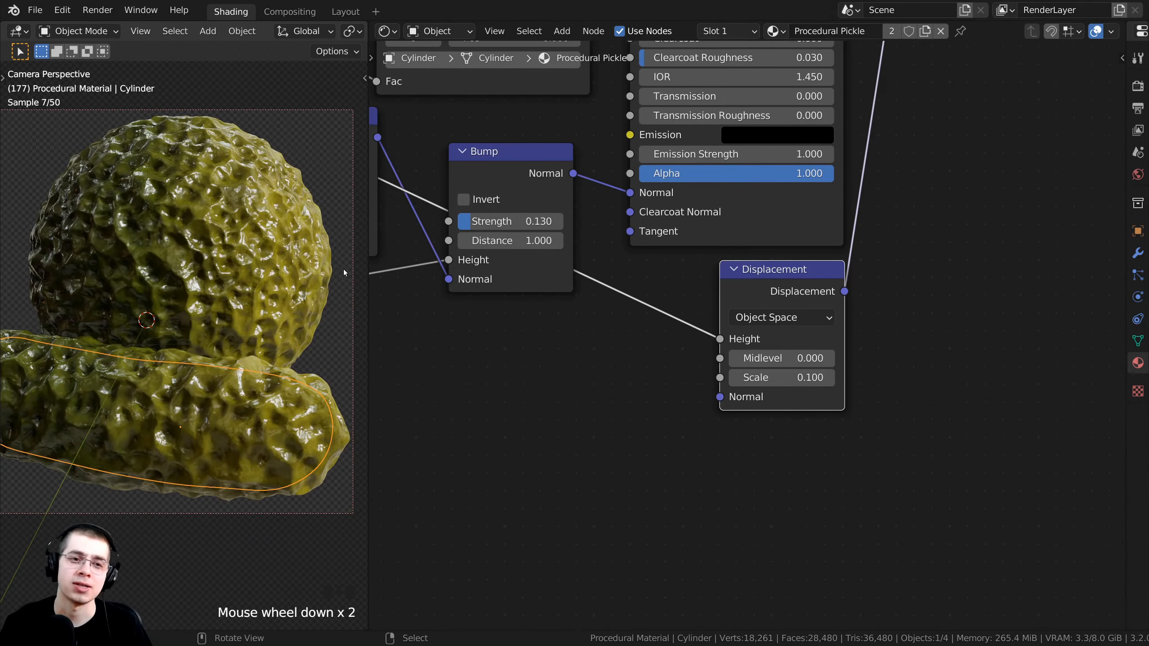
pyautogui.moveTo(369, 264); pyautogui.dragTo(332, 264)
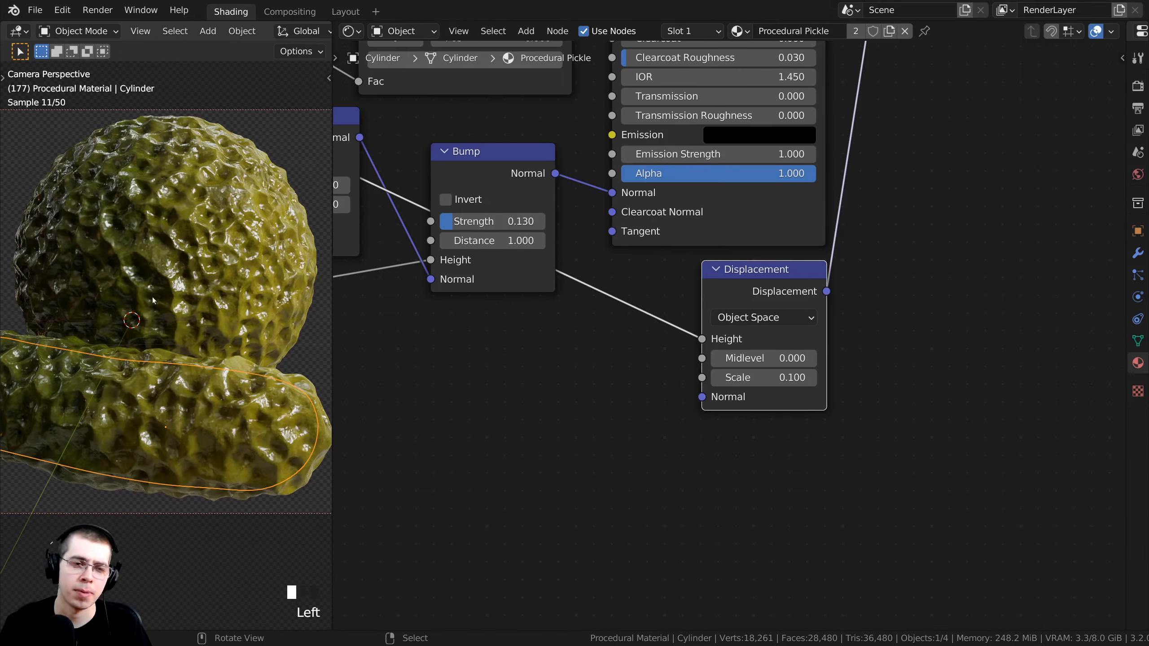
pyautogui.scroll(2, 175, 294)
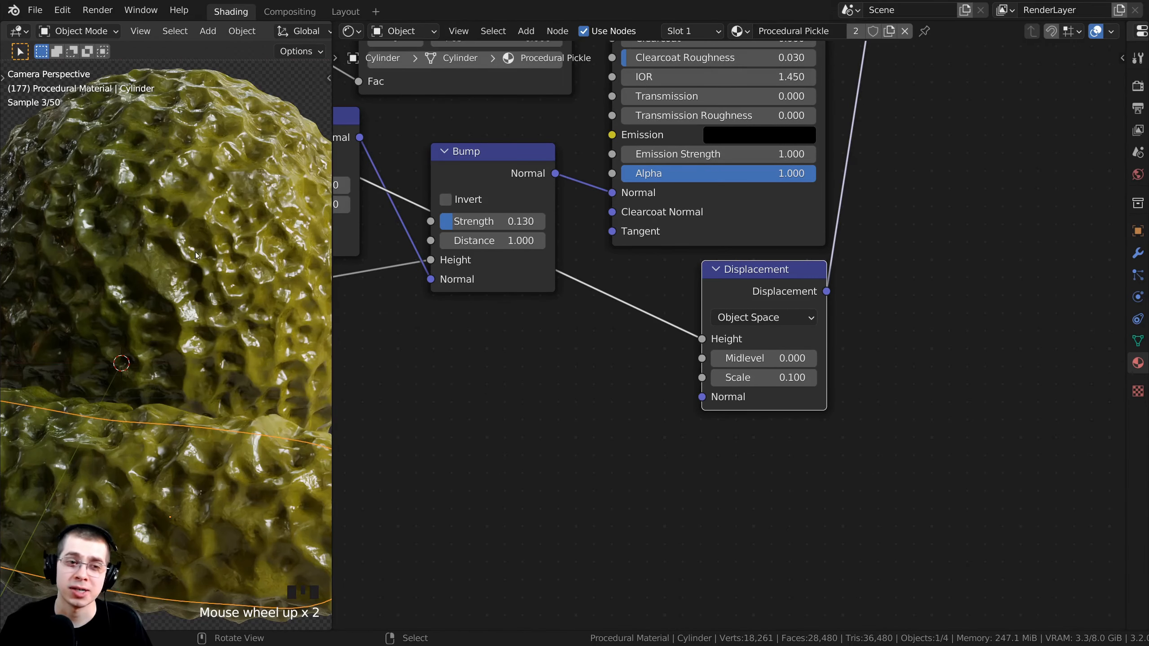
pyautogui.scroll(-4, 530, 304)
pyautogui.moveTo(553, 298); pyautogui.dragTo(712, 368, button='middle')
# Add a ColorRamp node and drop it onto the Displacement height link.
pyautogui.scroll(-4, 379, 204)
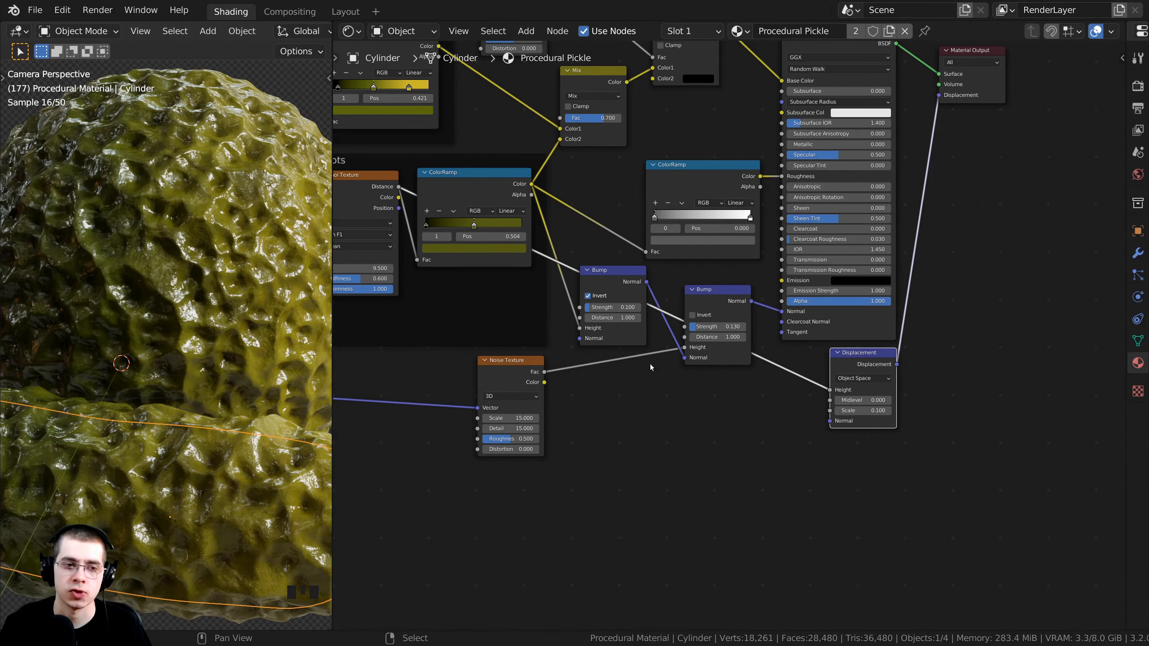
pyautogui.scroll(1, 621, 334)
pyautogui.hotkey('shift', 'a')
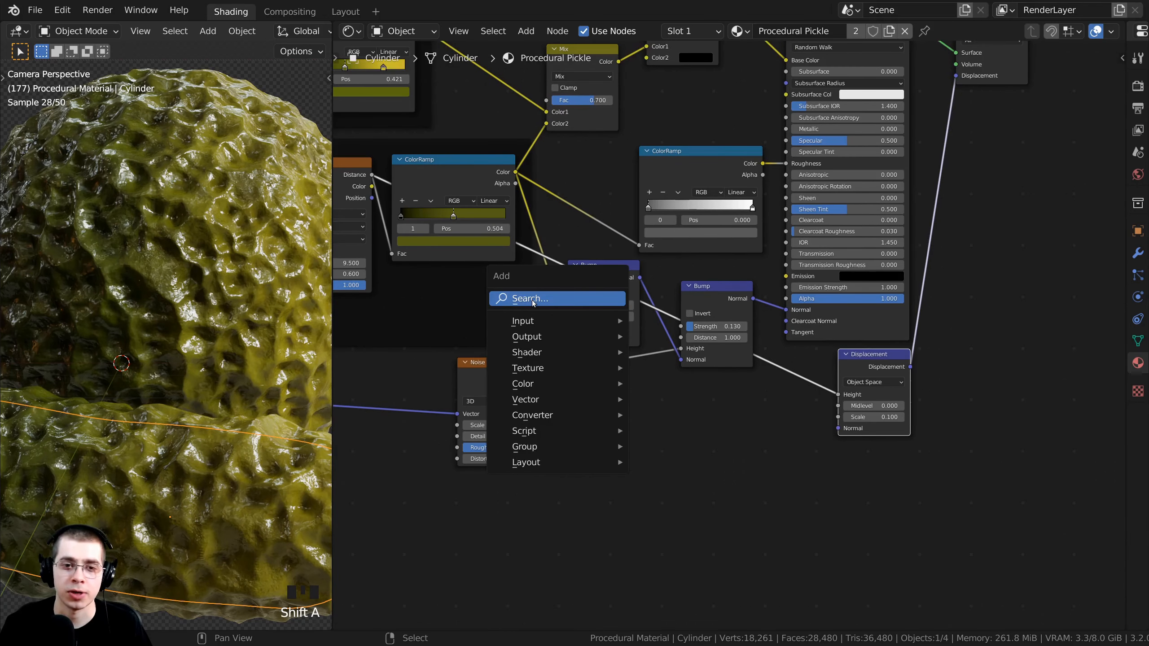
pyautogui.click(532, 301)
pyautogui.write('col')
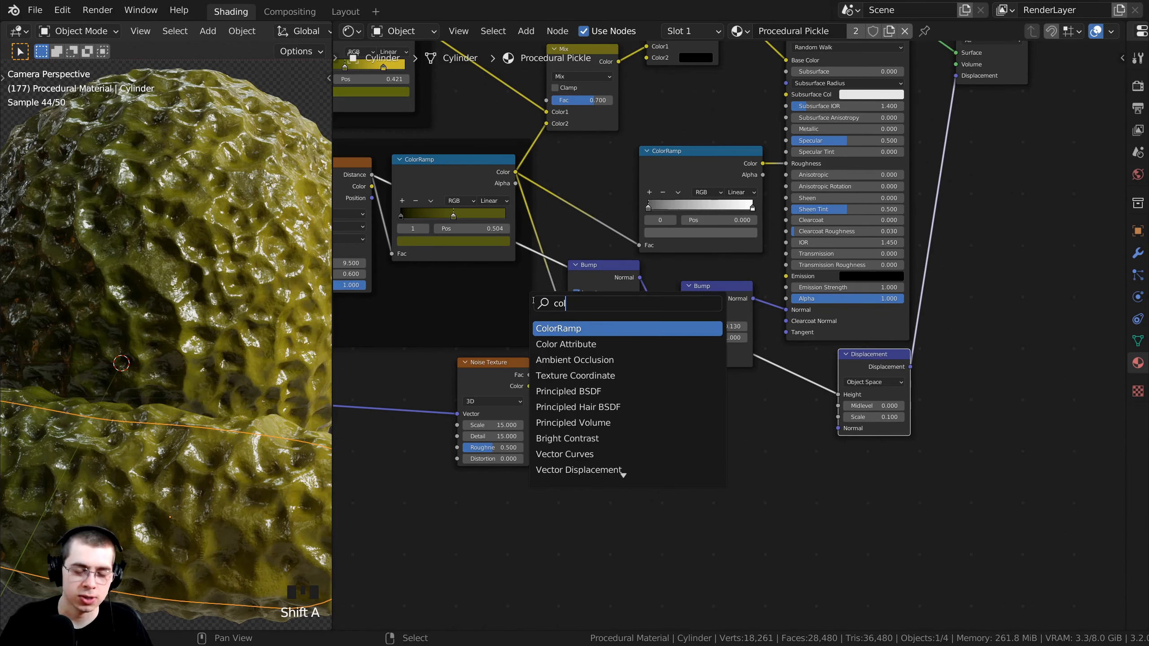
pyautogui.click(556, 330)
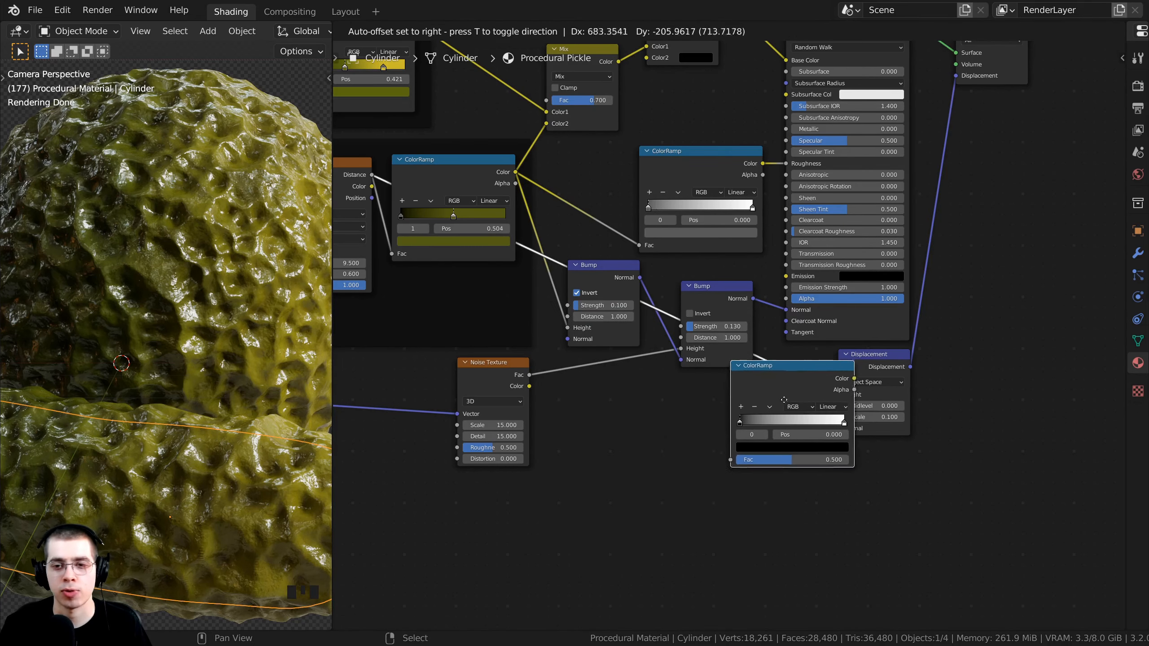
pyautogui.click(779, 406)
# Arrange the ColorRamp and Displacement nodes neatly side by side.
pyautogui.moveTo(756, 397); pyautogui.dragTo(755, 414)
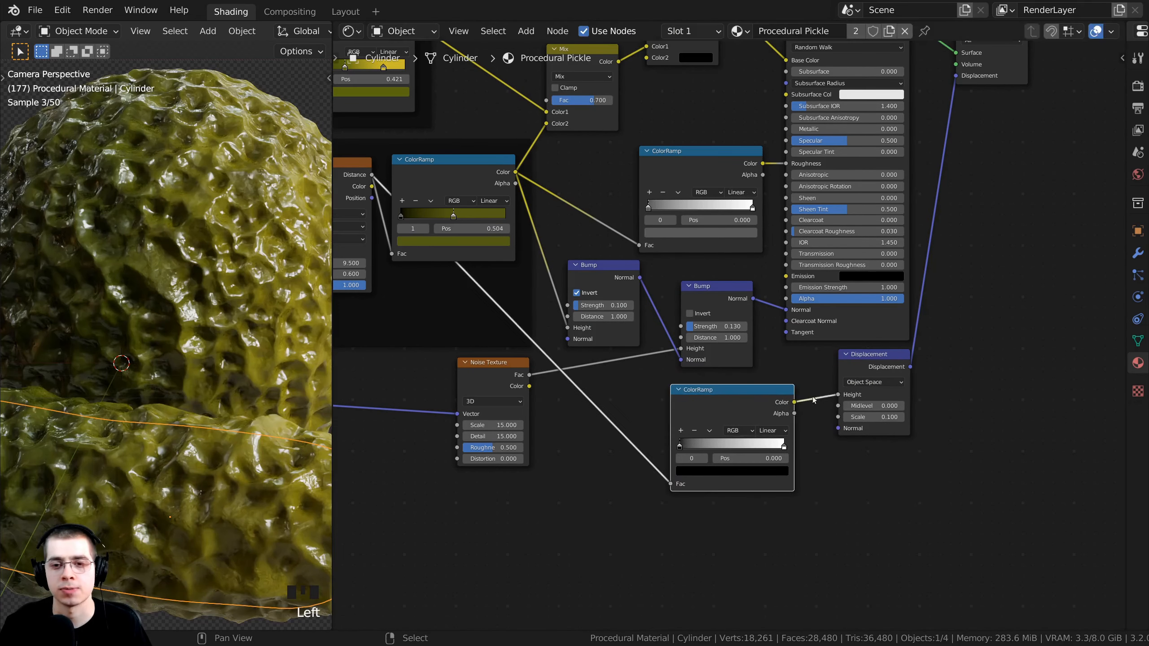
pyautogui.moveTo(850, 368); pyautogui.dragTo(838, 397)
pyautogui.moveTo(754, 402); pyautogui.dragTo(759, 411)
pyautogui.moveTo(838, 399); pyautogui.dragTo(861, 411)
pyautogui.click(764, 410)
pyautogui.moveTo(701, 380); pyautogui.dragTo(571, 305, button='middle')
pyautogui.scroll(4, 597, 336)
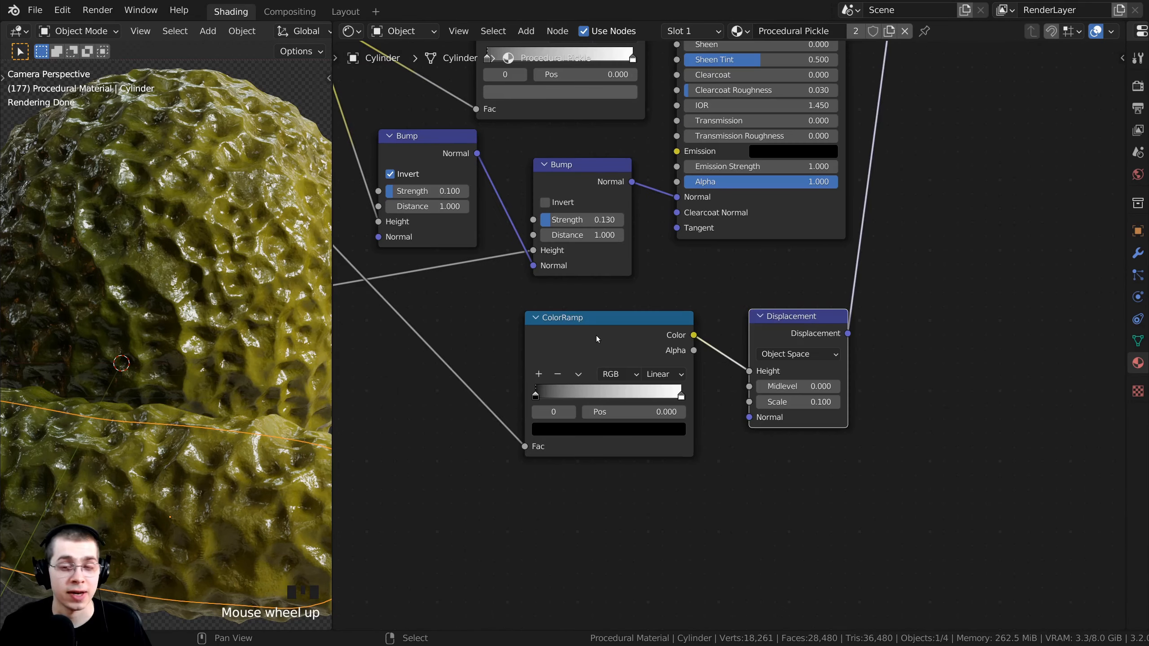
# Wrap the ColorRamp and Displacement nodes together in a new frame.
pyautogui.click(598, 336)
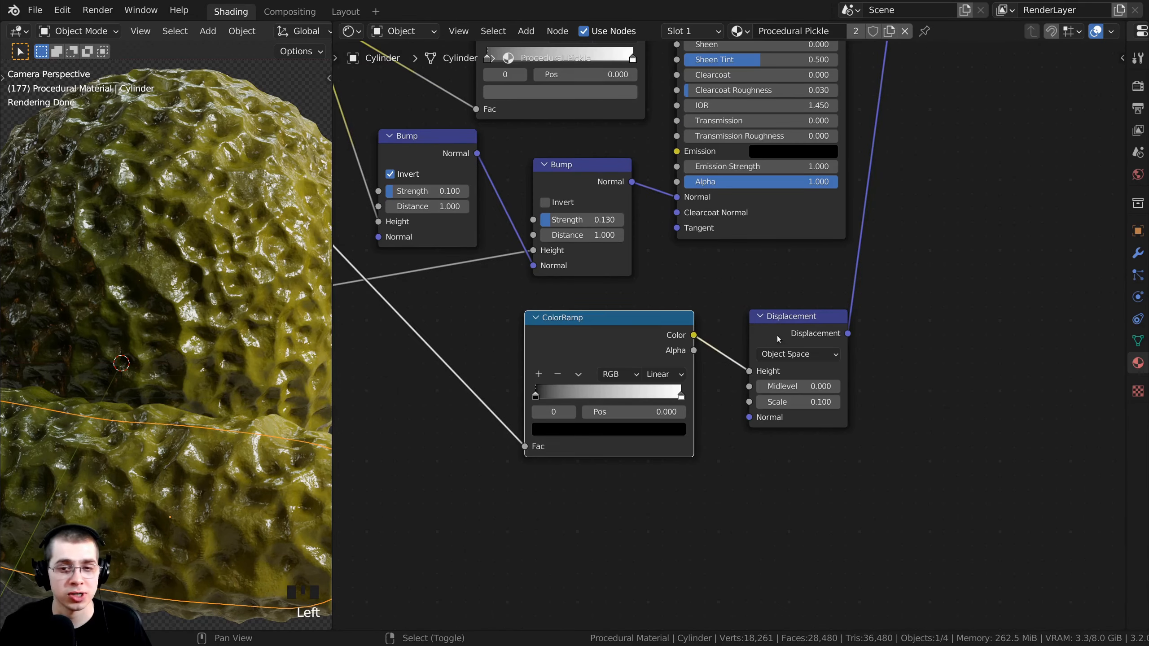
pyautogui.keyDown('shift'); pyautogui.click(779, 336); pyautogui.keyUp('shift')
pyautogui.keyDown('shift'); pyautogui.click(779, 335); pyautogui.keyUp('shift')
pyautogui.keyDown('shift'); pyautogui.click(780, 333); pyautogui.keyUp('shift')
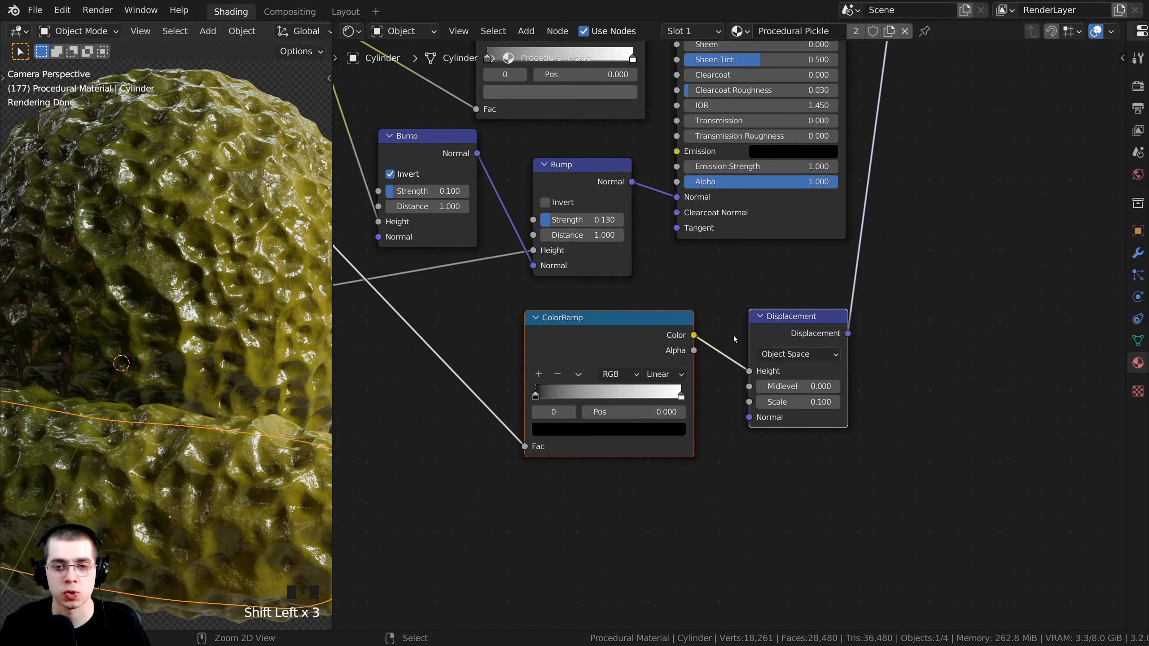
pyautogui.hotkey('ctrl', 'j')
pyautogui.moveTo(713, 292); pyautogui.dragTo(706, 310)
pyautogui.moveTo(662, 310); pyautogui.dragTo(665, 319, button='middle')
pyautogui.moveTo(672, 315); pyautogui.dragTo(675, 307)
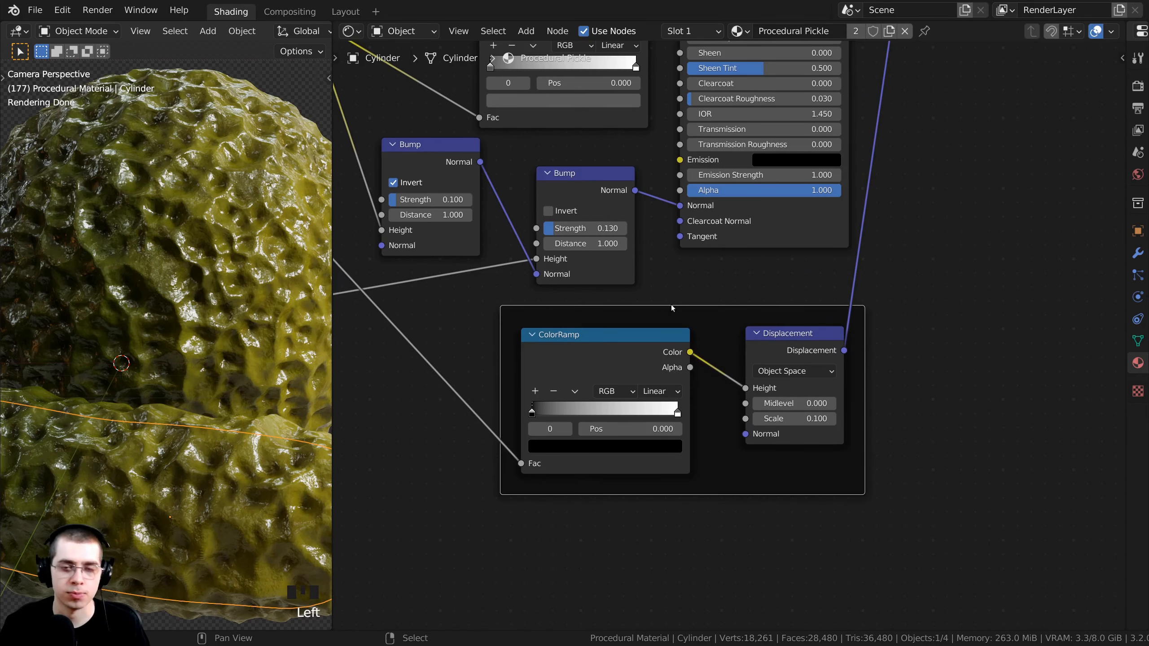
# Label the new frame 'Displacement' and tidy the ColorRamp inside it.
pyautogui.press('F2')
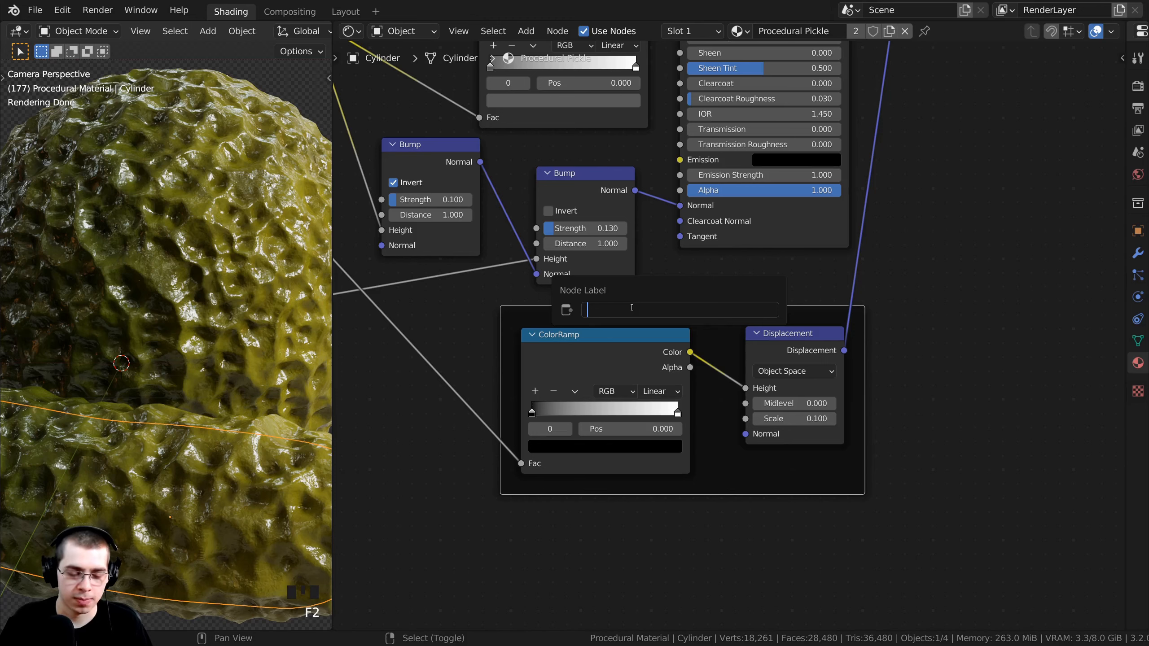
pyautogui.write('Dis')
pyautogui.write('placement')
pyautogui.press('Return')
pyautogui.scroll(4, 651, 308)
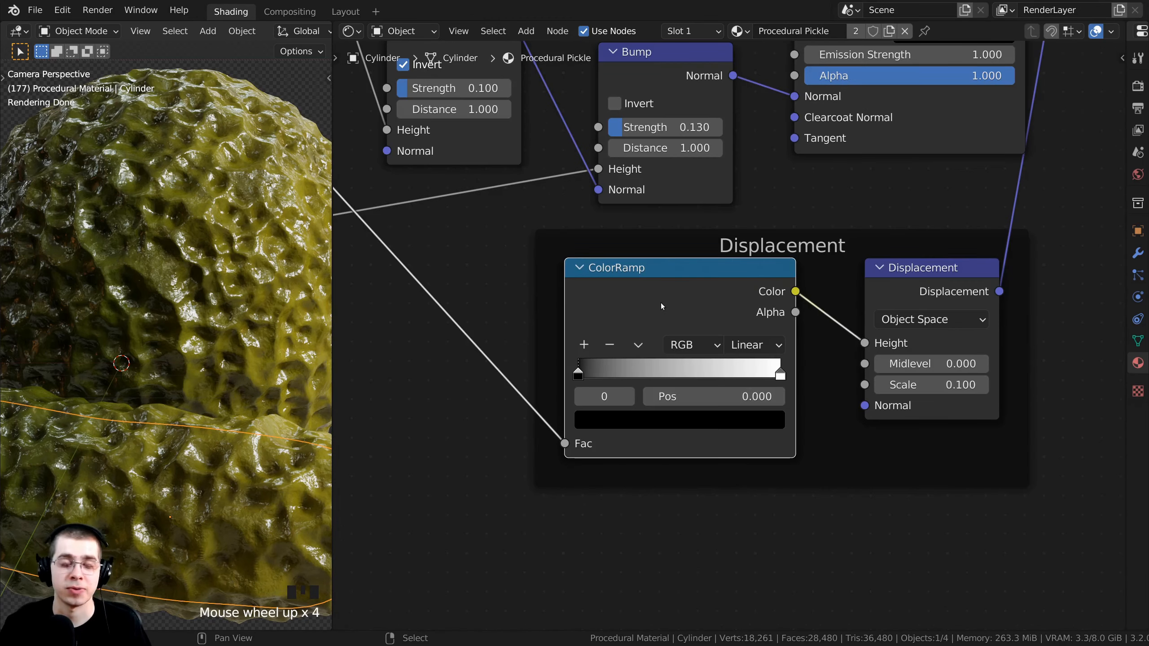
pyautogui.moveTo(661, 303); pyautogui.dragTo(652, 294)
pyautogui.moveTo(695, 294); pyautogui.dragTo(661, 273, button='middle')
pyautogui.scroll(3, 661, 273)
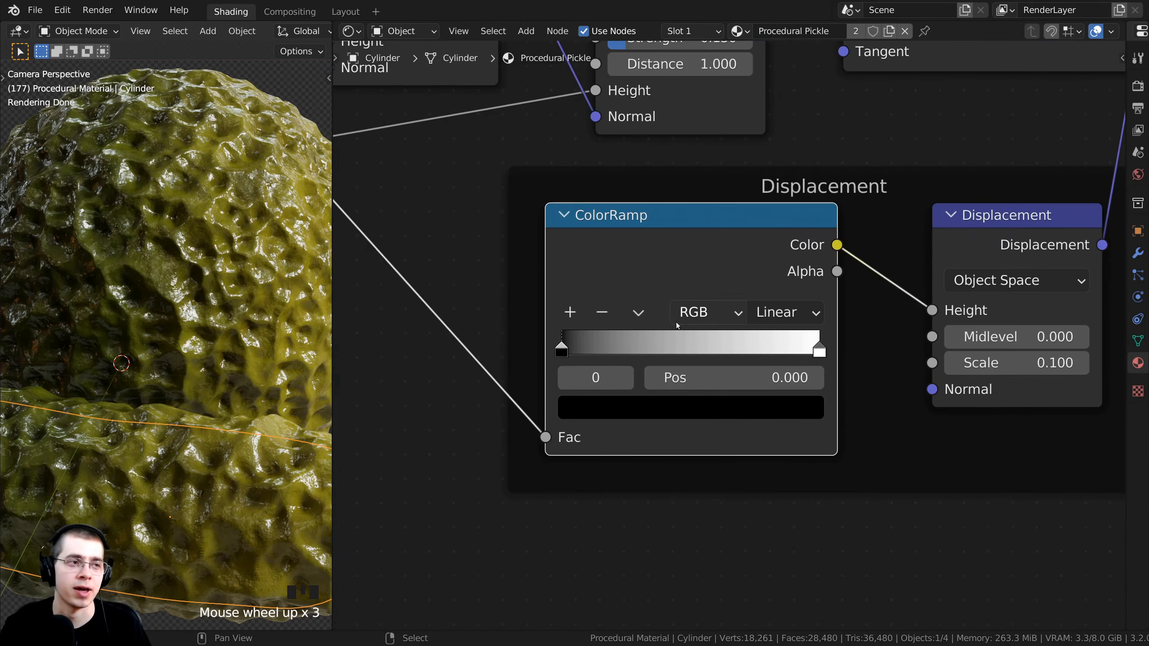
pyautogui.moveTo(646, 330); pyautogui.dragTo(642, 354, button='middle')
pyautogui.click(557, 367)
pyautogui.scroll(-1, 686, 475)
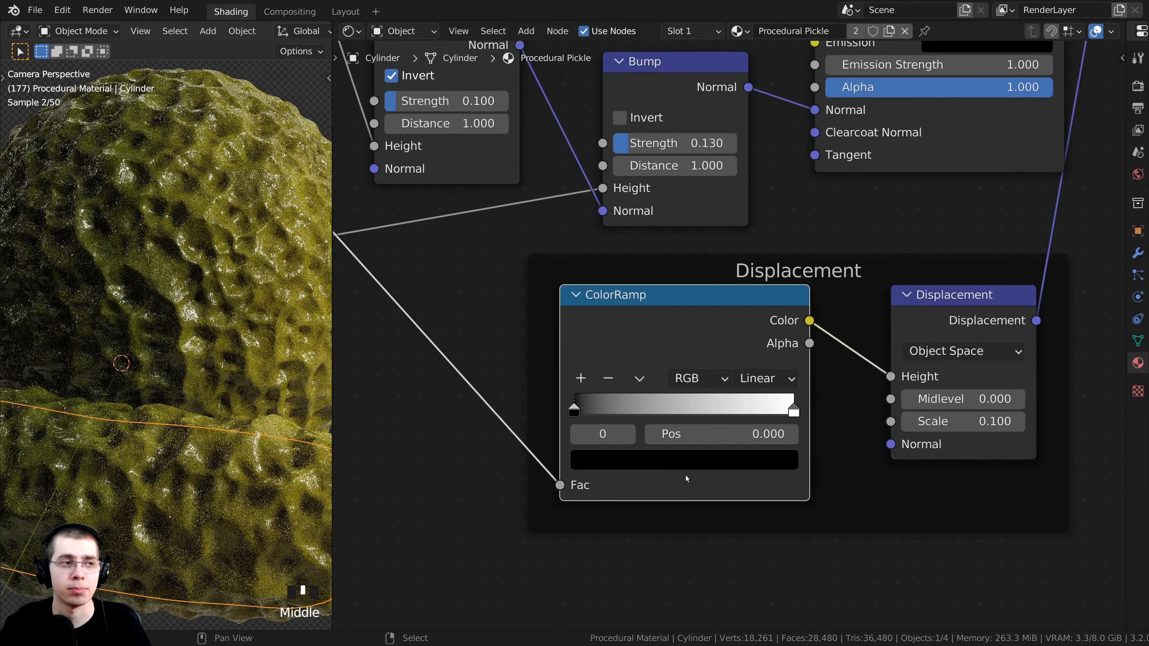
# Lighten the displacement ramp's black stop to a light grey.
pyautogui.click(660, 462)
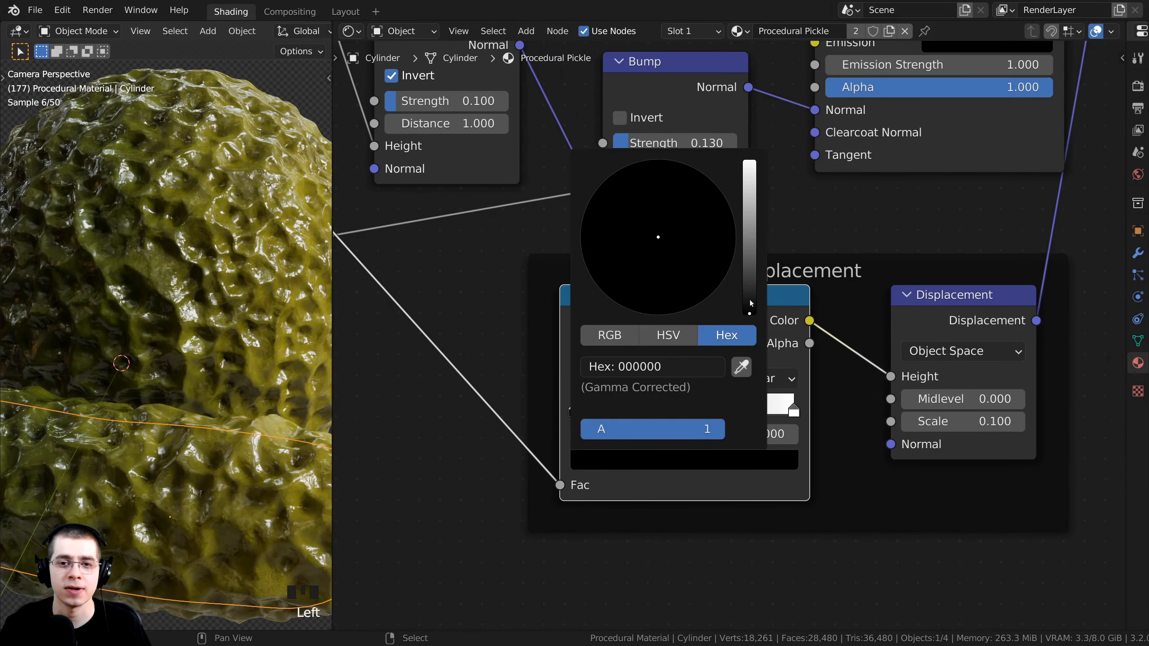
pyautogui.moveTo(749, 312); pyautogui.dragTo(749, 261)
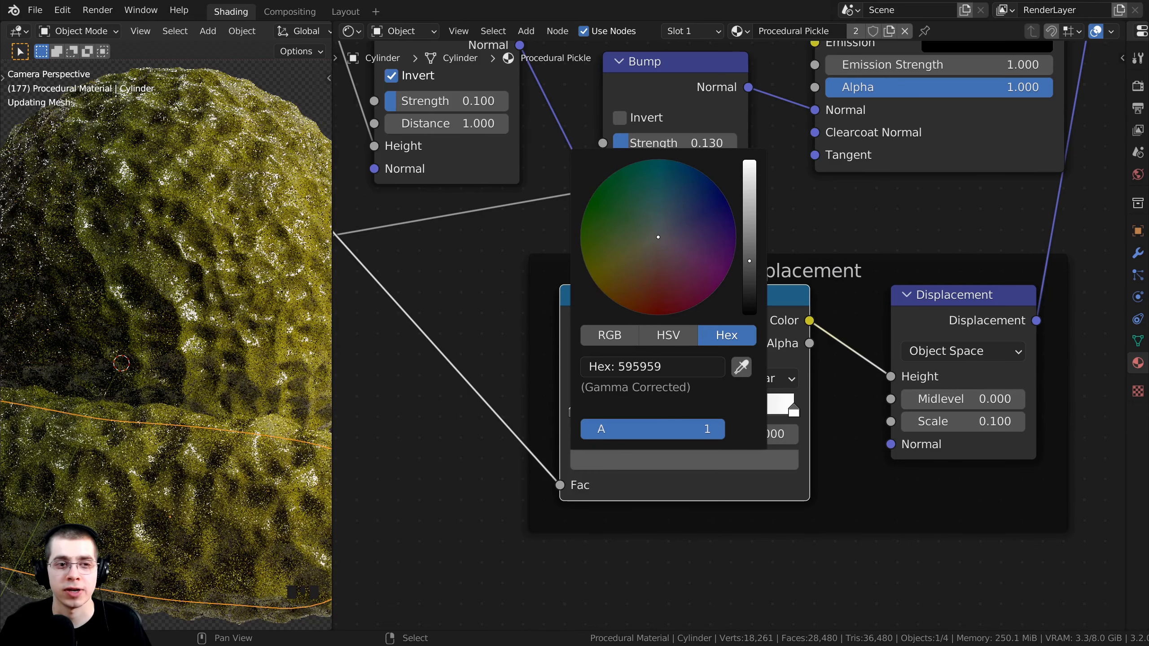
pyautogui.moveTo(635, 462); pyautogui.dragTo(641, 431, button='middle')
pyautogui.click(641, 431)
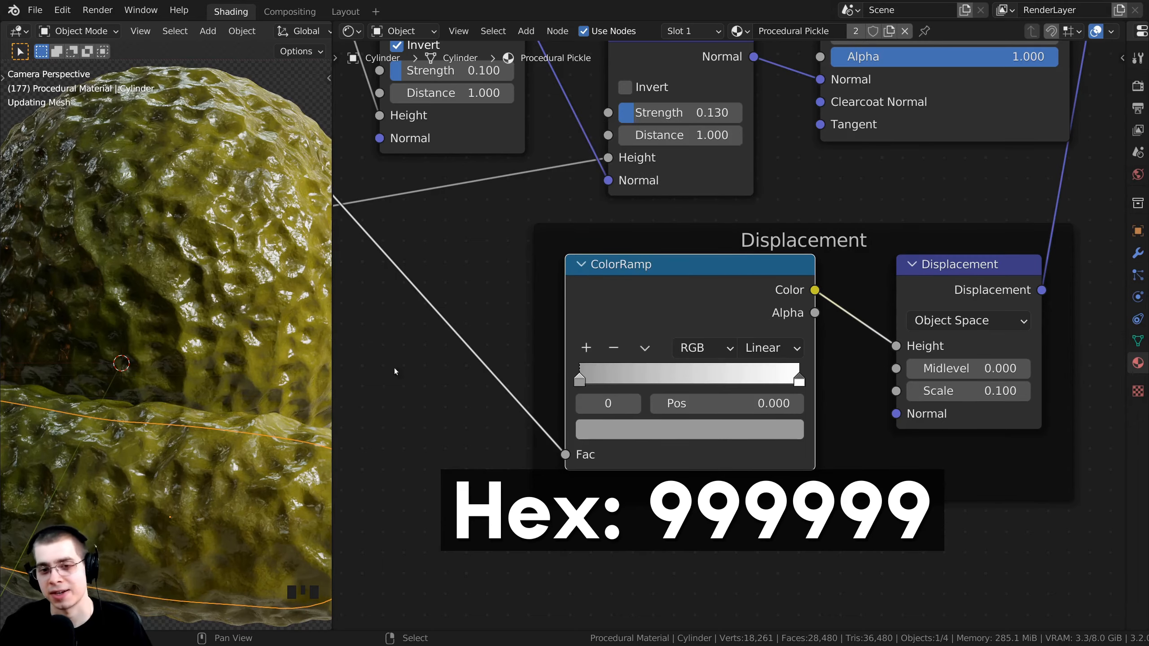
pyautogui.moveTo(588, 358); pyautogui.dragTo(591, 371, button='middle')
pyautogui.scroll(-1, 243, 355)
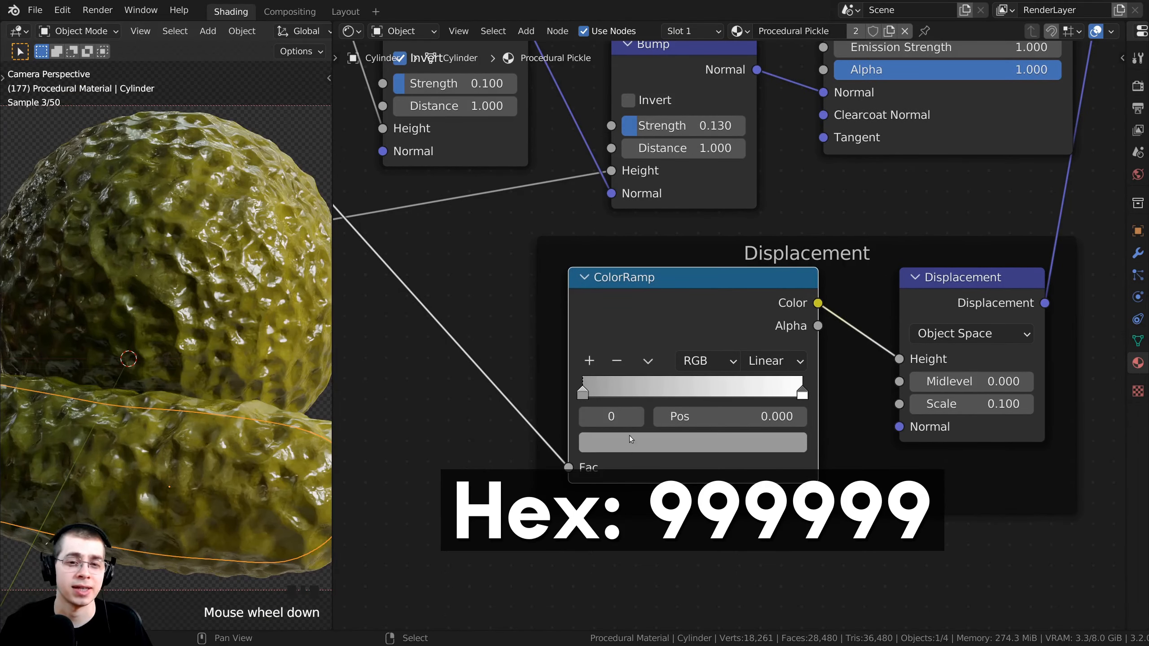
pyautogui.click(641, 442)
pyautogui.moveTo(758, 205); pyautogui.dragTo(759, 174)
pyautogui.moveTo(651, 378); pyautogui.dragTo(670, 369, button='middle')
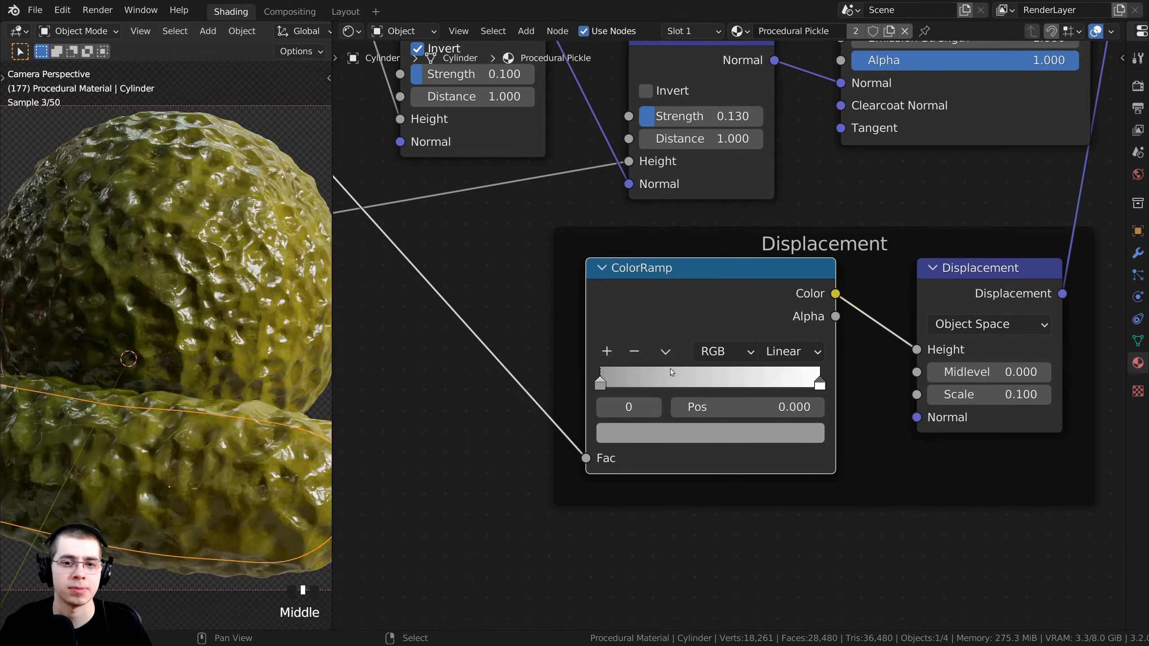
# Slide the ramp's white stop to position 0.444 and inspect the pickle surface.
pyautogui.click(820, 381)
pyautogui.moveTo(820, 380); pyautogui.dragTo(693, 379)
pyautogui.keyDown('shift'); pyautogui.moveTo(189, 460); pyautogui.dragTo(188, 368, button='middle'); pyautogui.keyUp('shift')
pyautogui.scroll(6, 626, 411)
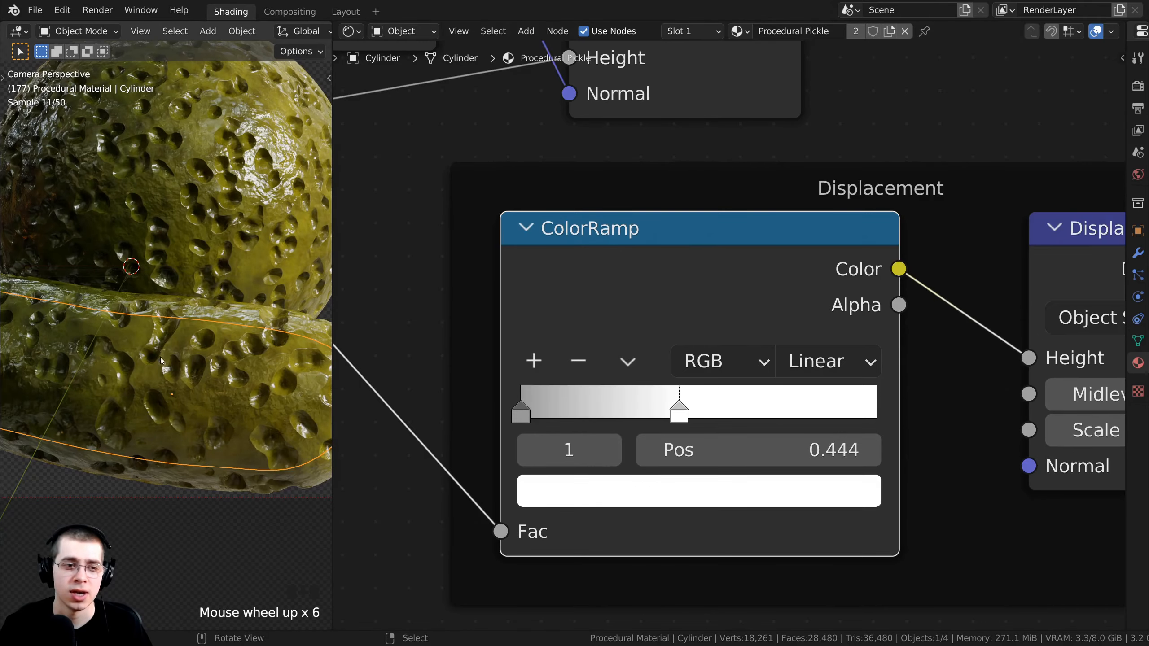
pyautogui.keyDown('shift'); pyautogui.moveTo(162, 360); pyautogui.dragTo(161, 250, button='middle'); pyautogui.keyUp('shift')
pyautogui.scroll(-2, 162, 250)
pyautogui.scroll(5, 162, 250)
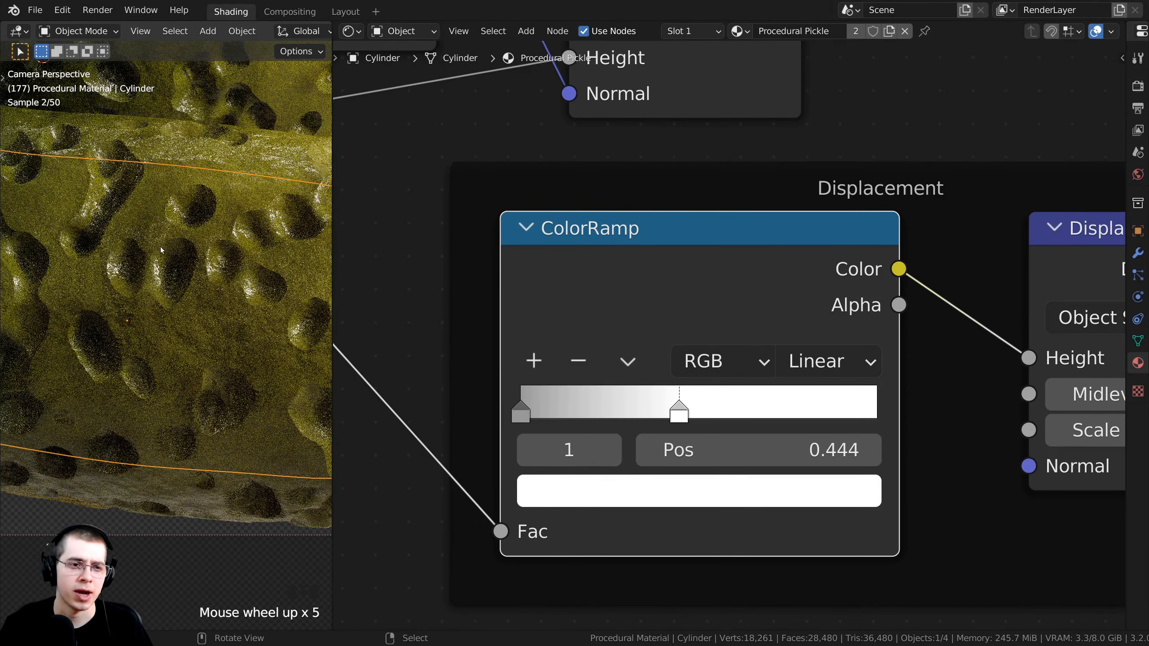
pyautogui.keyDown('shift'); pyautogui.moveTo(175, 269); pyautogui.dragTo(165, 362, button='middle'); pyautogui.keyUp('shift')
pyautogui.scroll(-1, 166, 364)
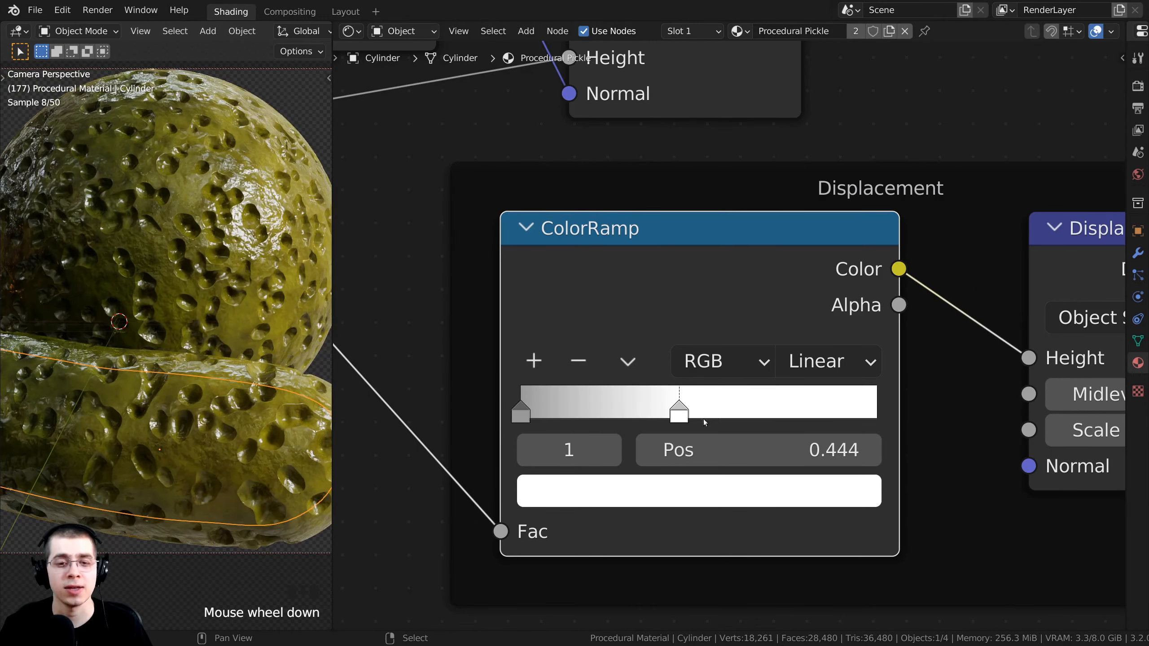
pyautogui.scroll(-1, 689, 518)
# Darken the white stop's colour to grey 717171.
pyautogui.moveTo(687, 476); pyautogui.dragTo(685, 529, button='middle')
pyautogui.scroll(-1, 680, 505)
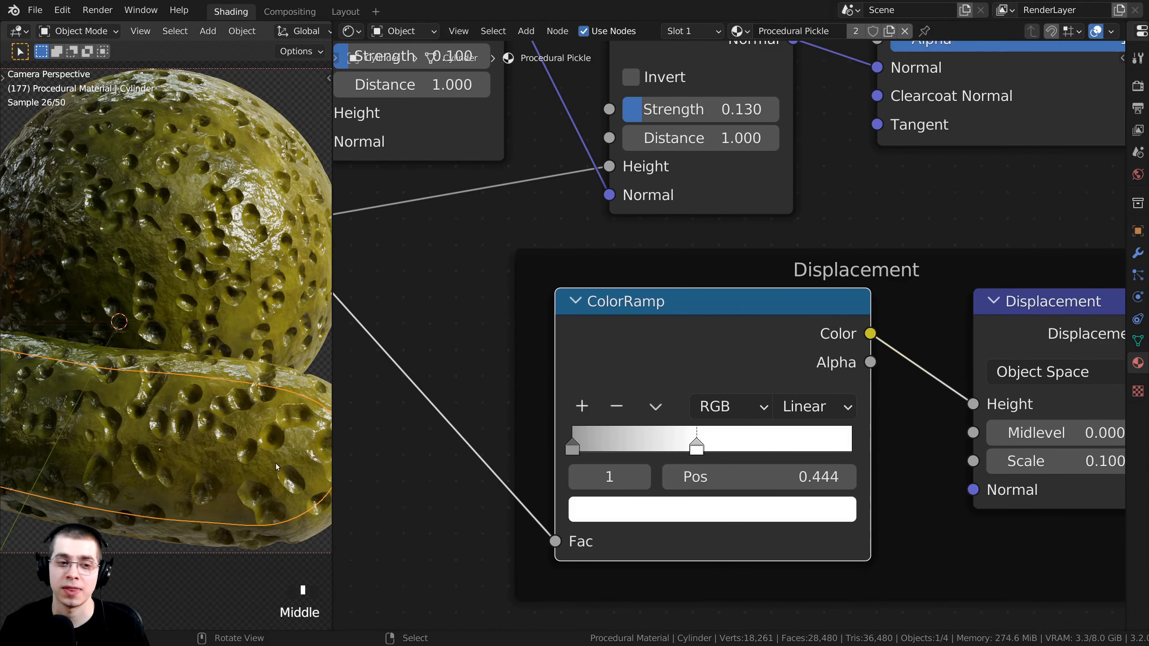
pyautogui.moveTo(539, 498); pyautogui.dragTo(543, 509, button='middle')
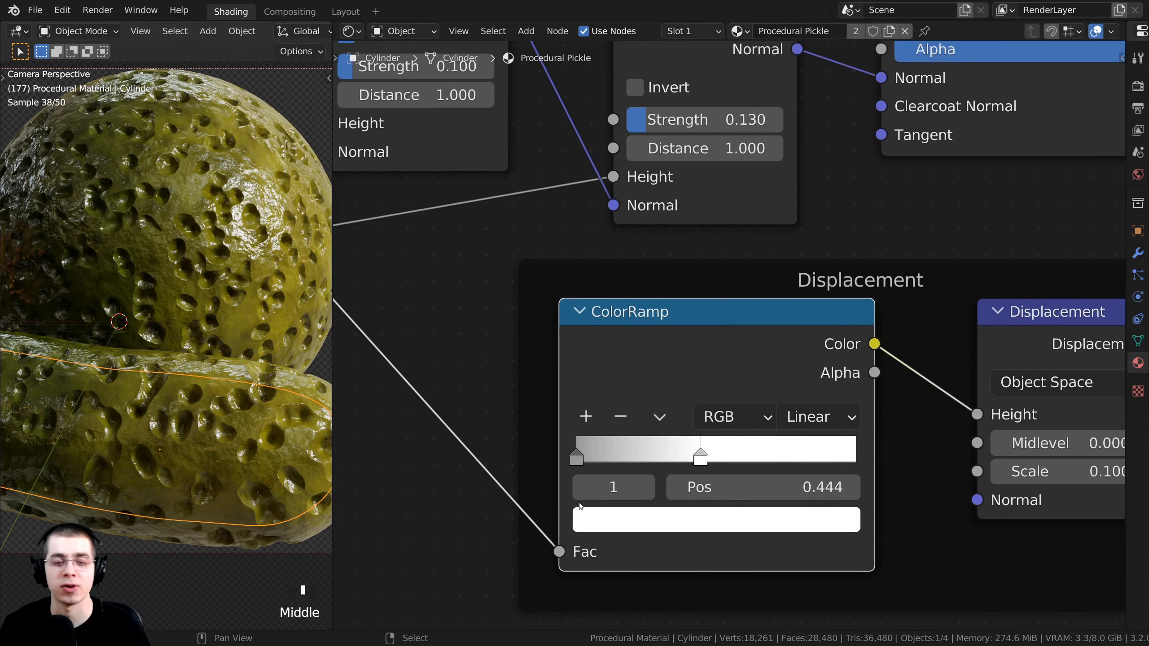
pyautogui.scroll(-1, 653, 517)
pyautogui.moveTo(653, 518)
pyautogui.mouseDown(button='middle')
pyautogui.moveTo(661, 504)
pyautogui.moveTo(651, 515)
pyautogui.mouseUp(button='middle')
pyautogui.click(652, 515)
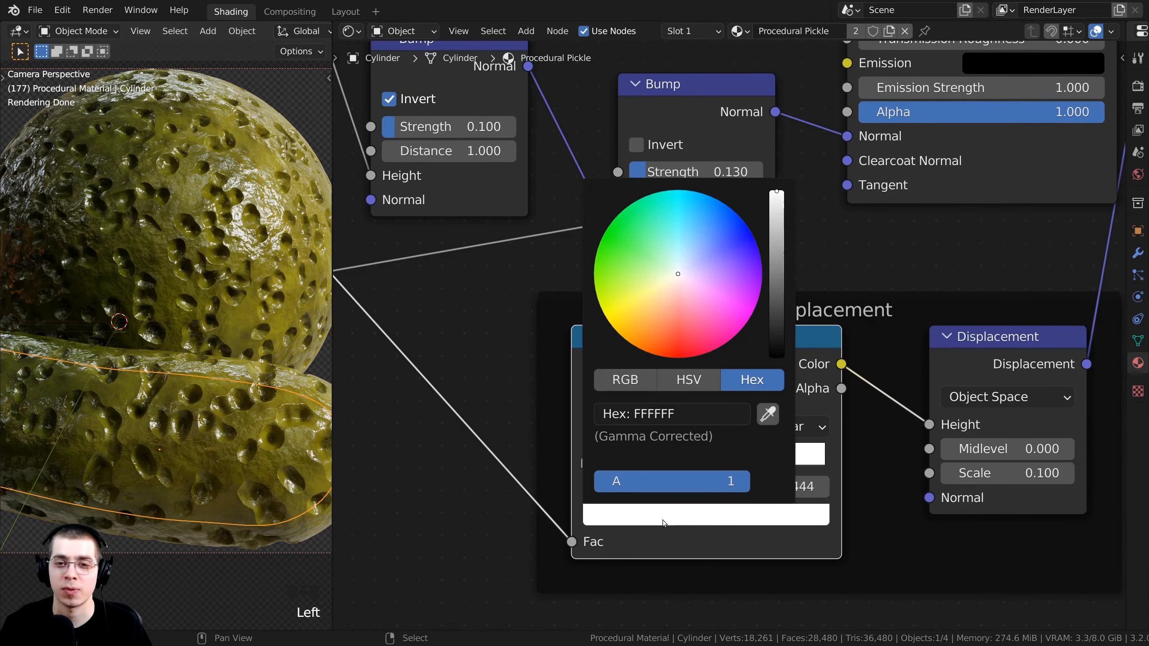
pyautogui.moveTo(772, 199); pyautogui.dragTo(777, 295)
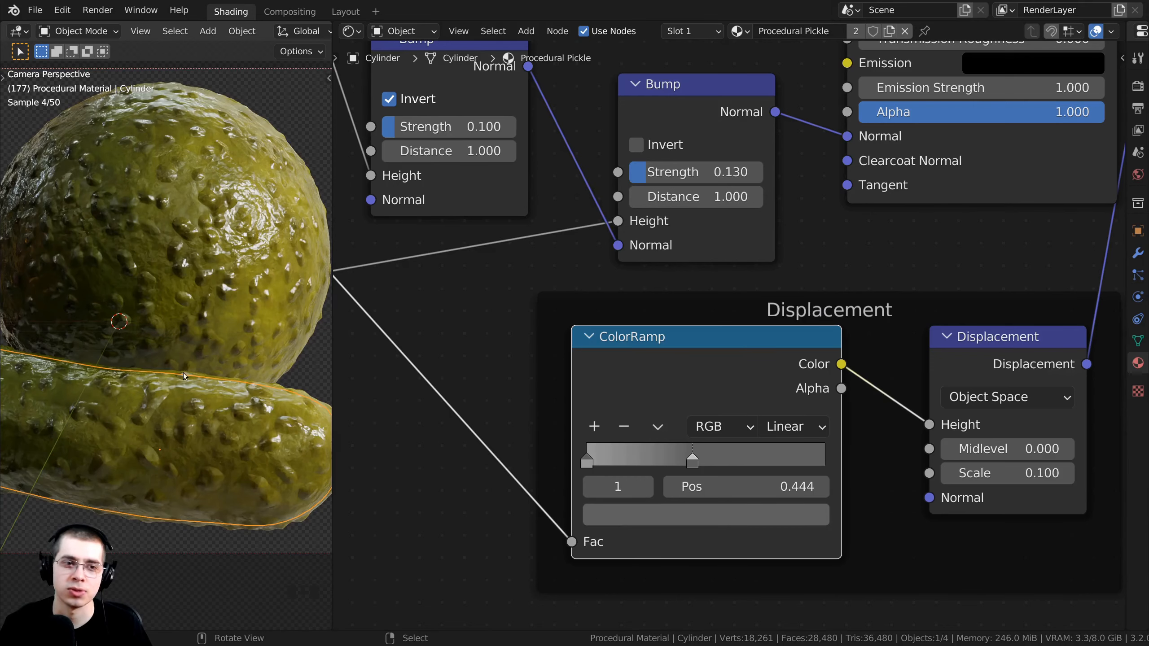
pyautogui.click(695, 515)
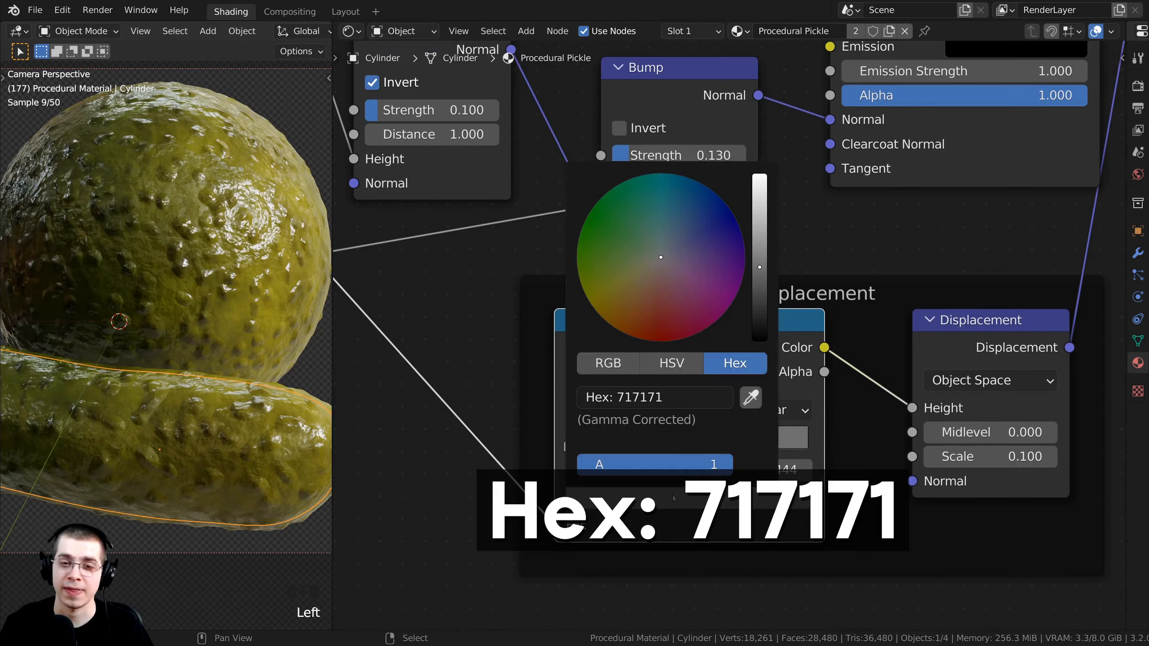
pyautogui.click(568, 435)
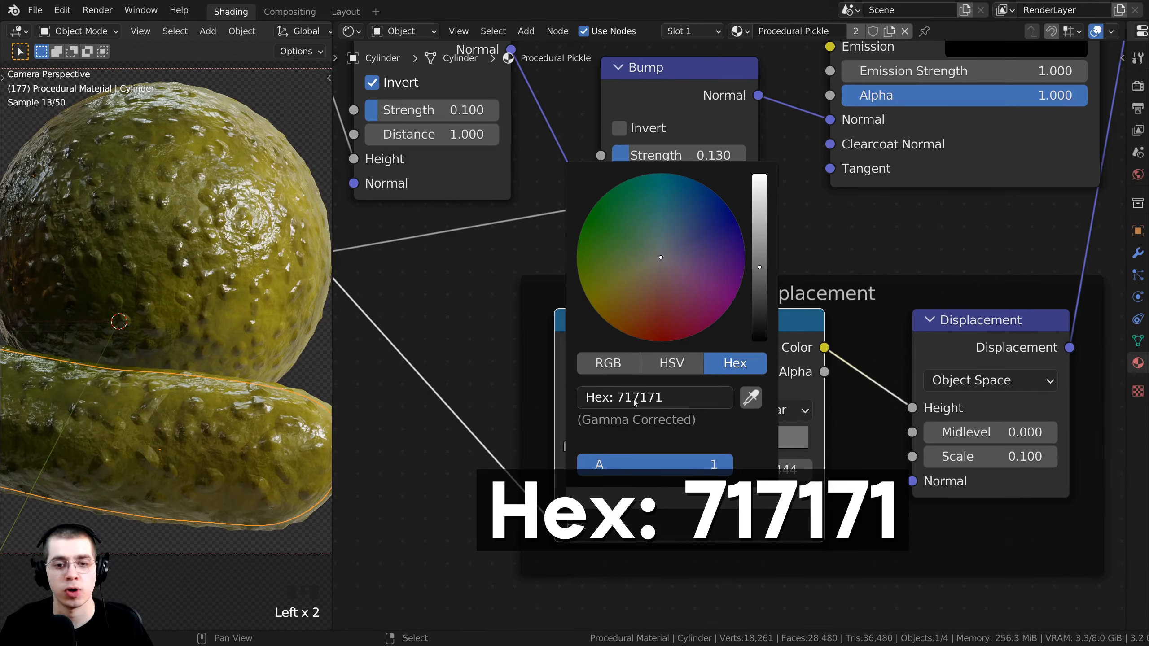
# Move the ramp's grey stop to position 0.506.
pyautogui.scroll(2, 568, 435)
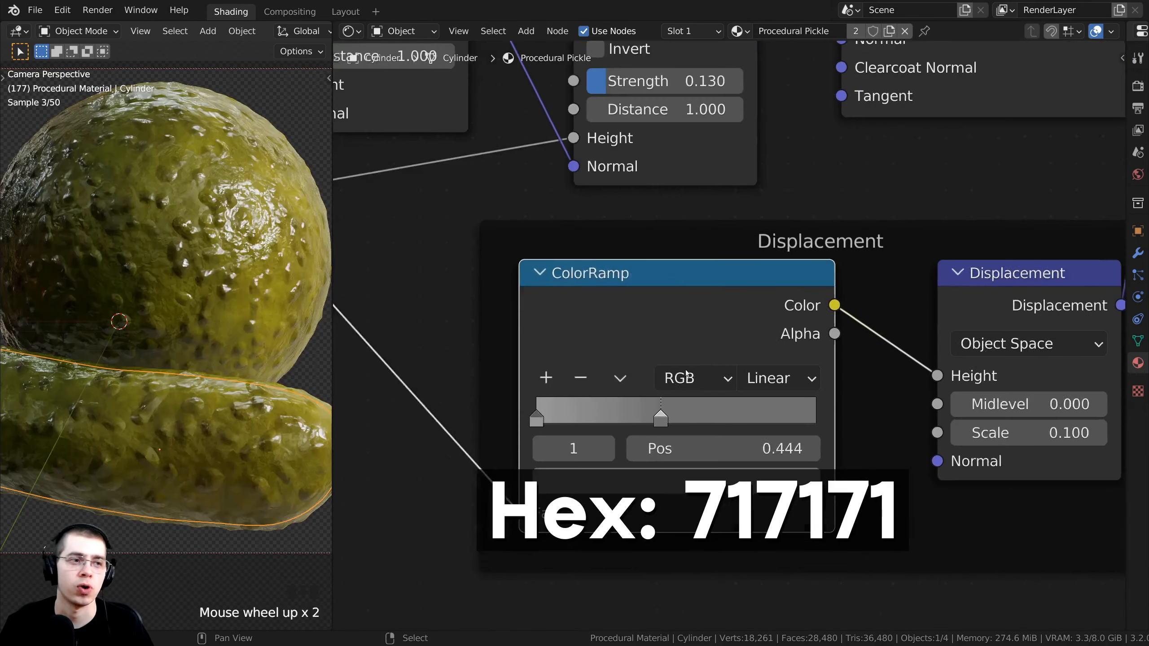
pyautogui.scroll(-1, 588, 421)
pyautogui.moveTo(667, 412); pyautogui.dragTo(680, 410)
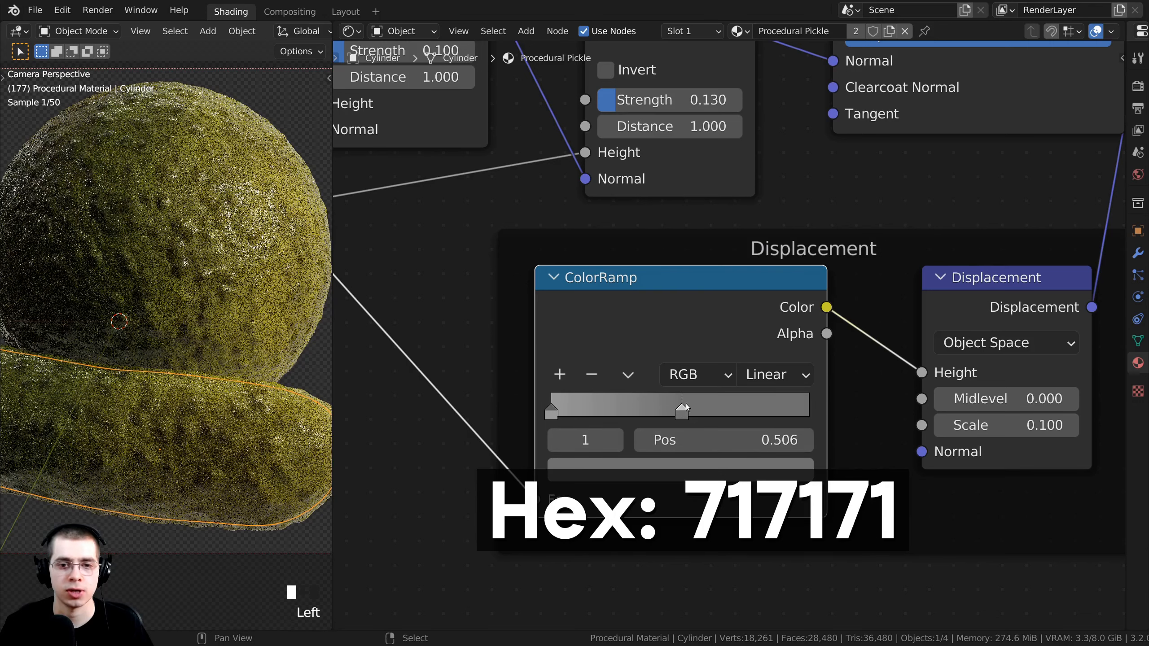
pyautogui.scroll(-2, 671, 385)
pyautogui.moveTo(670, 387); pyautogui.dragTo(682, 412, button='middle')
pyautogui.scroll(-1, 679, 417)
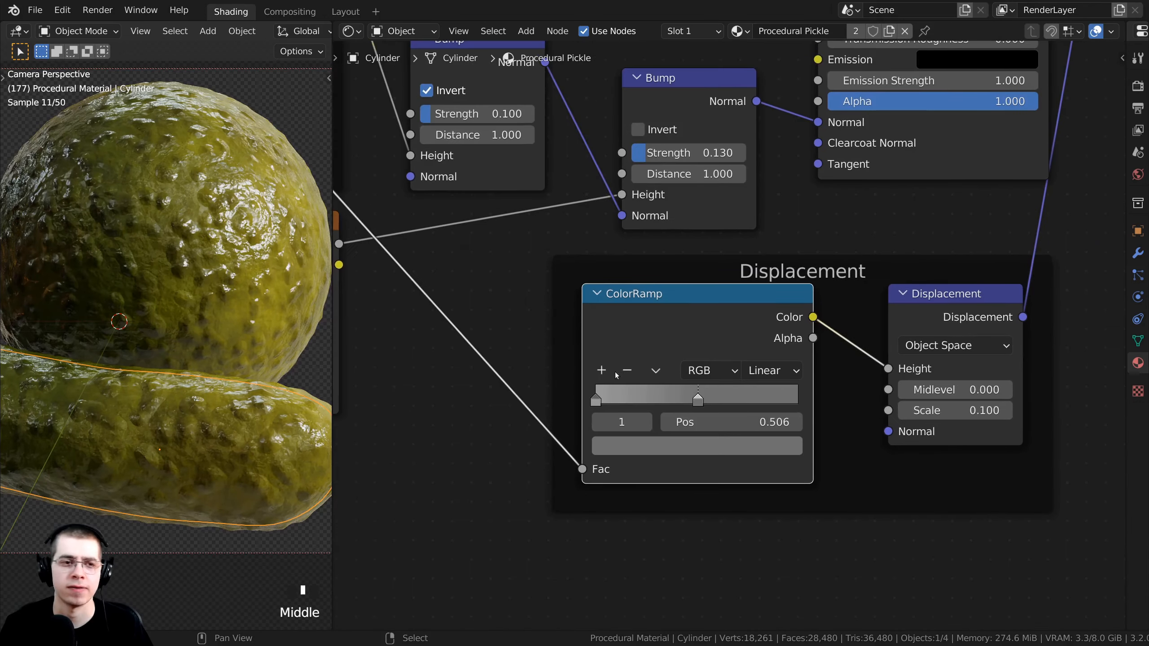
pyautogui.scroll(-2, 221, 343)
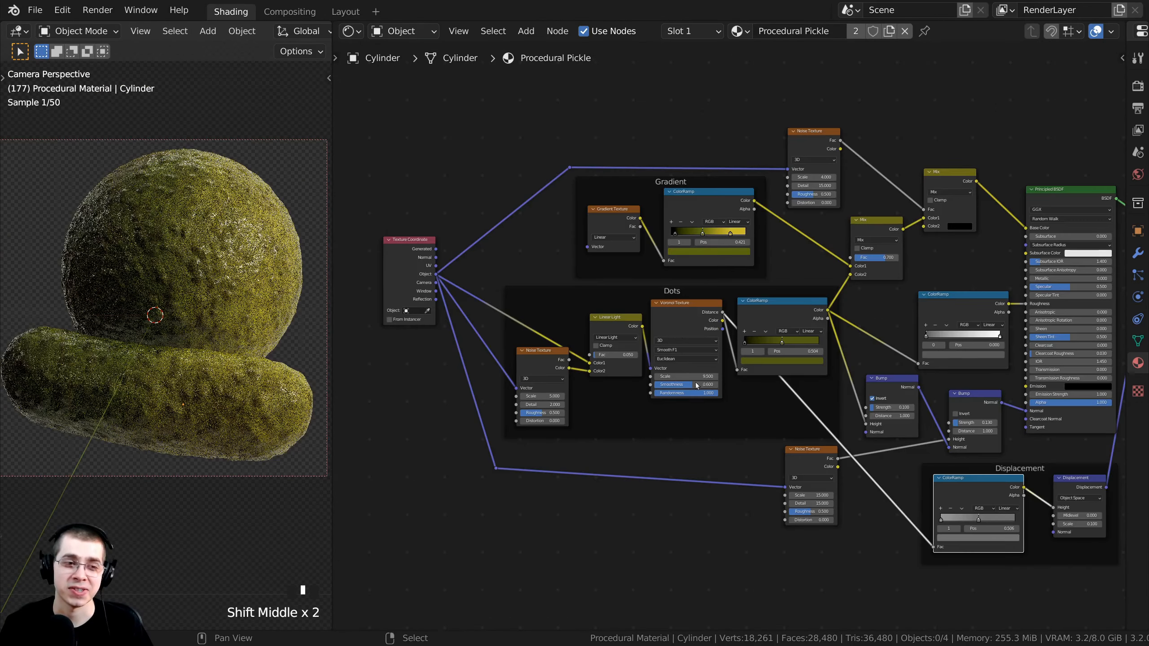
pyautogui.scroll(-3, 693, 385)
pyautogui.moveTo(666, 388); pyautogui.dragTo(624, 380, button='middle')
pyautogui.scroll(4, 699, 342)
# Frame the whole pickle node tree, then zoom toward the Principled BSDF.
pyautogui.press('Home')
pyautogui.moveTo(199, 332); pyautogui.dragTo(192, 331, button='middle')
pyautogui.press('KP_0')
pyautogui.moveTo(651, 358); pyautogui.dragTo(631, 357, button='middle')
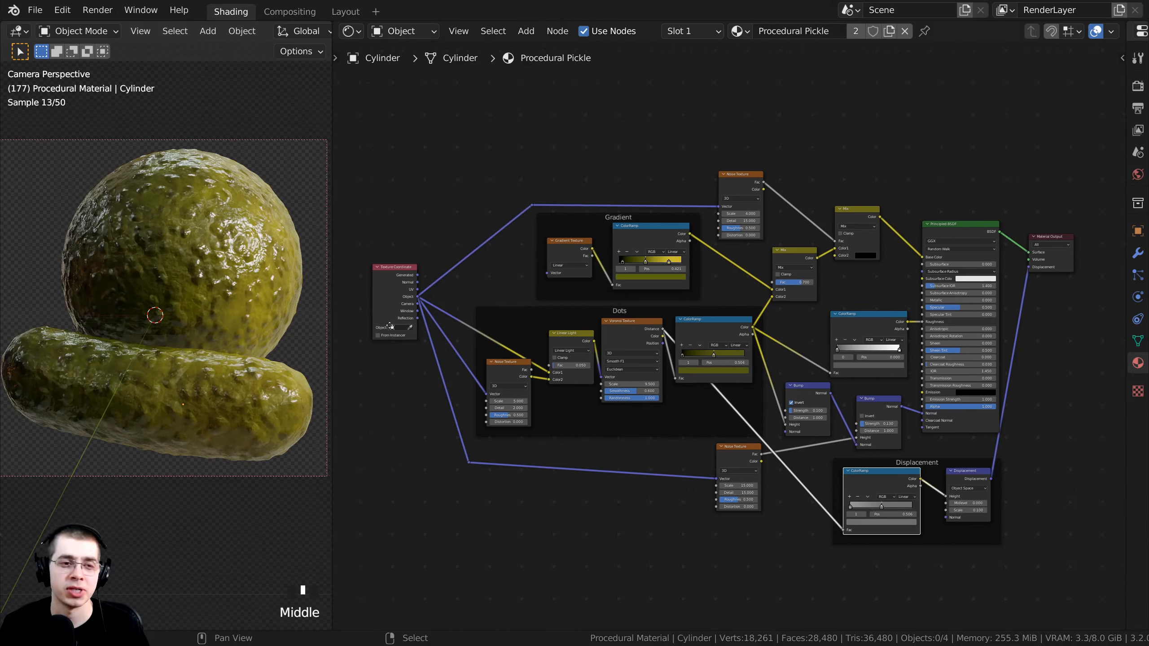
pyautogui.scroll(2, 633, 358)
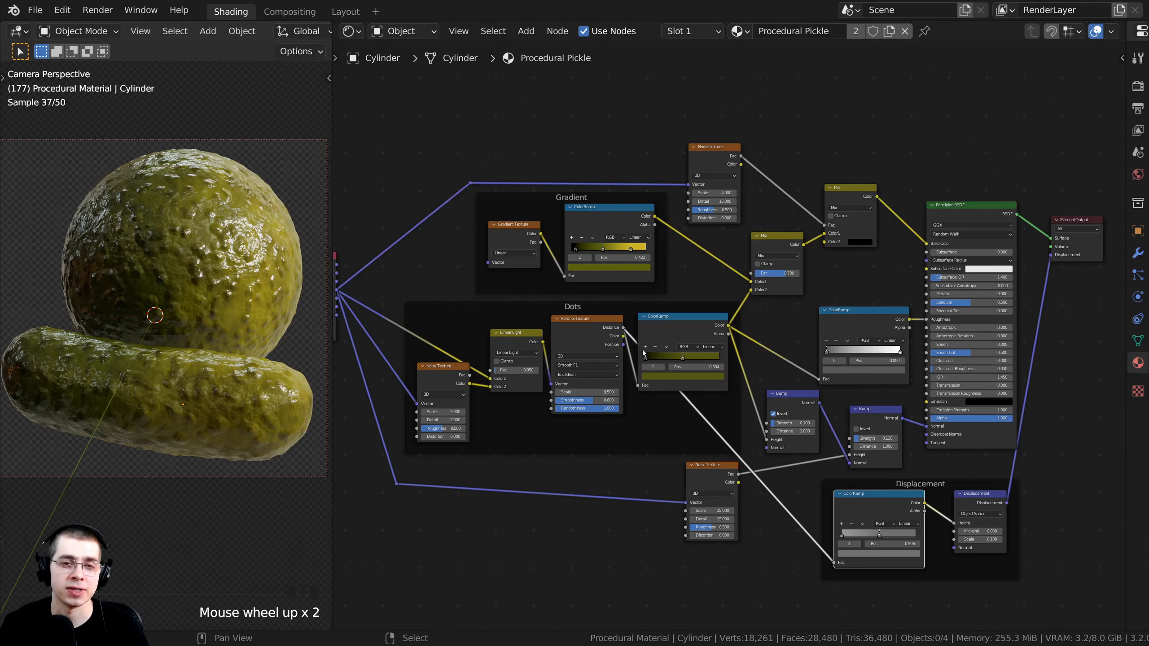
pyautogui.scroll(3, 724, 344)
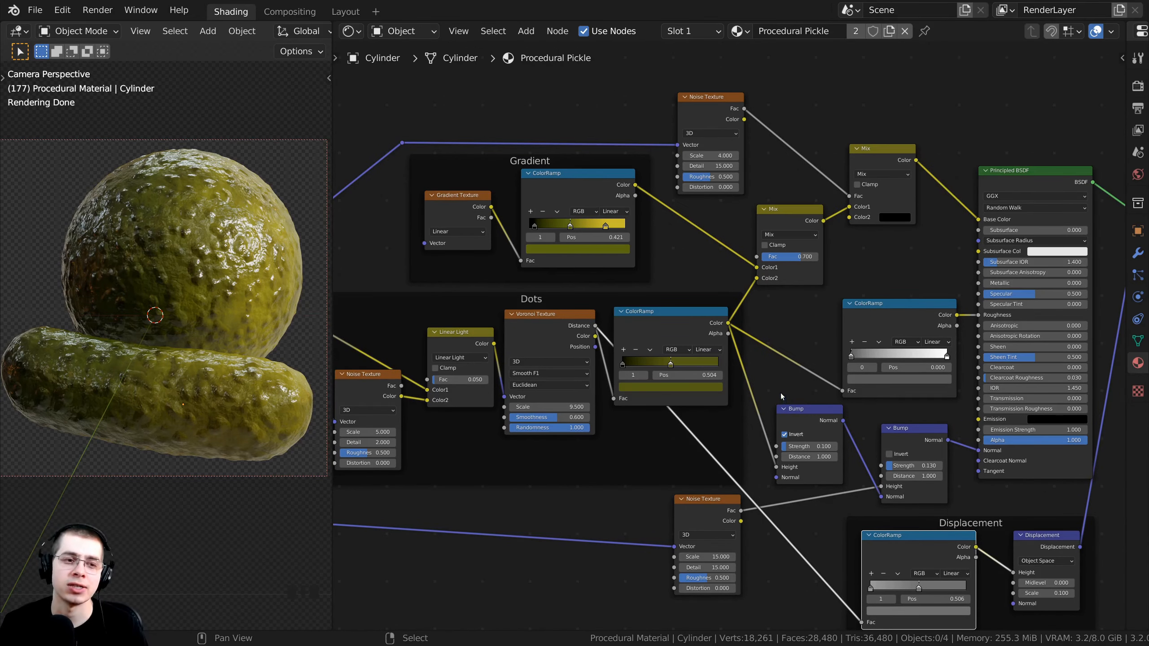
pyautogui.moveTo(781, 393); pyautogui.dragTo(751, 400, button='middle')
pyautogui.scroll(3, 713, 358)
pyautogui.moveTo(724, 347); pyautogui.dragTo(626, 386, button='middle')
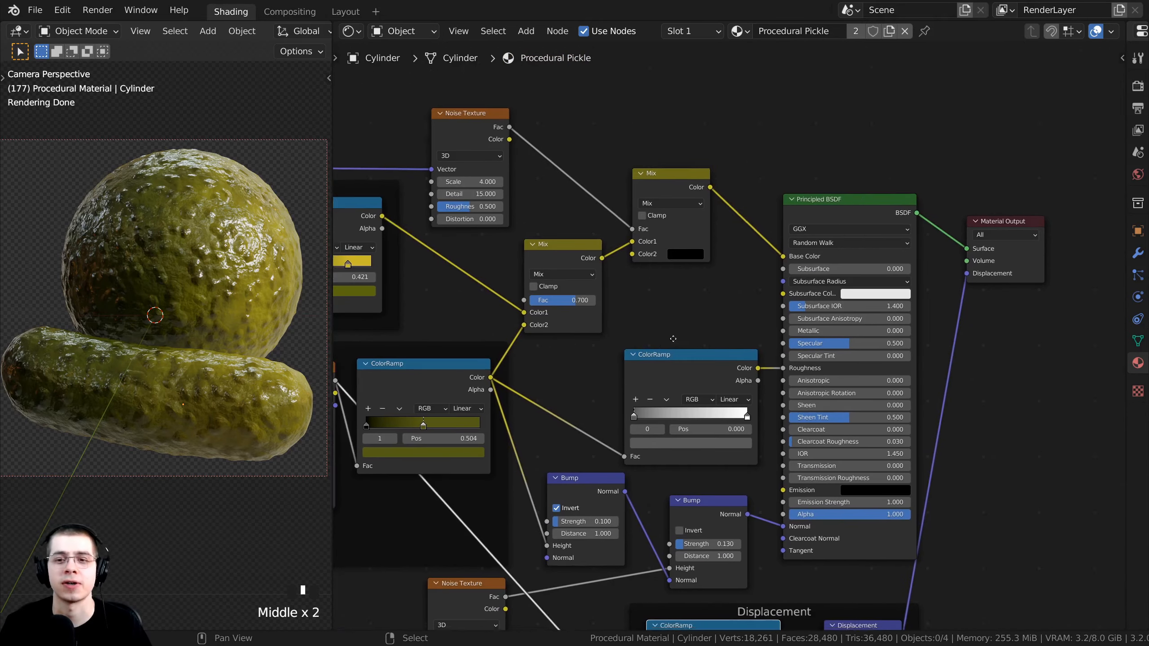
pyautogui.scroll(5, 708, 198)
# Raise the Principled BSDF Subsurface amount to 0.094.
pyautogui.scroll(-3, 709, 198)
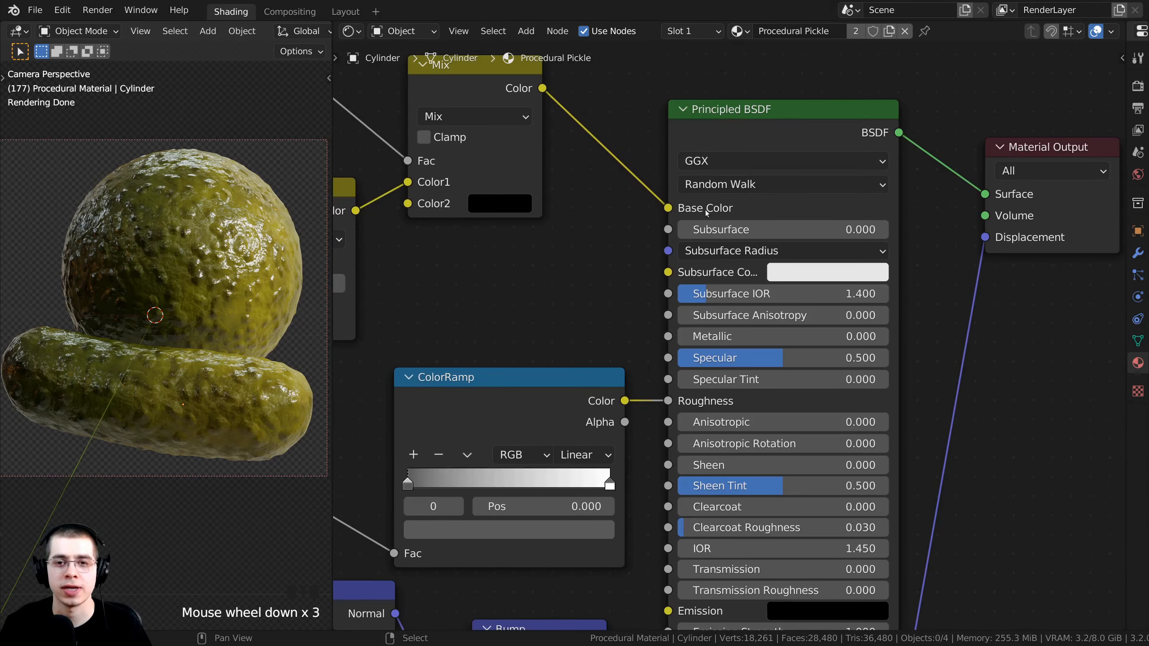
pyautogui.moveTo(708, 229); pyautogui.dragTo(750, 229)
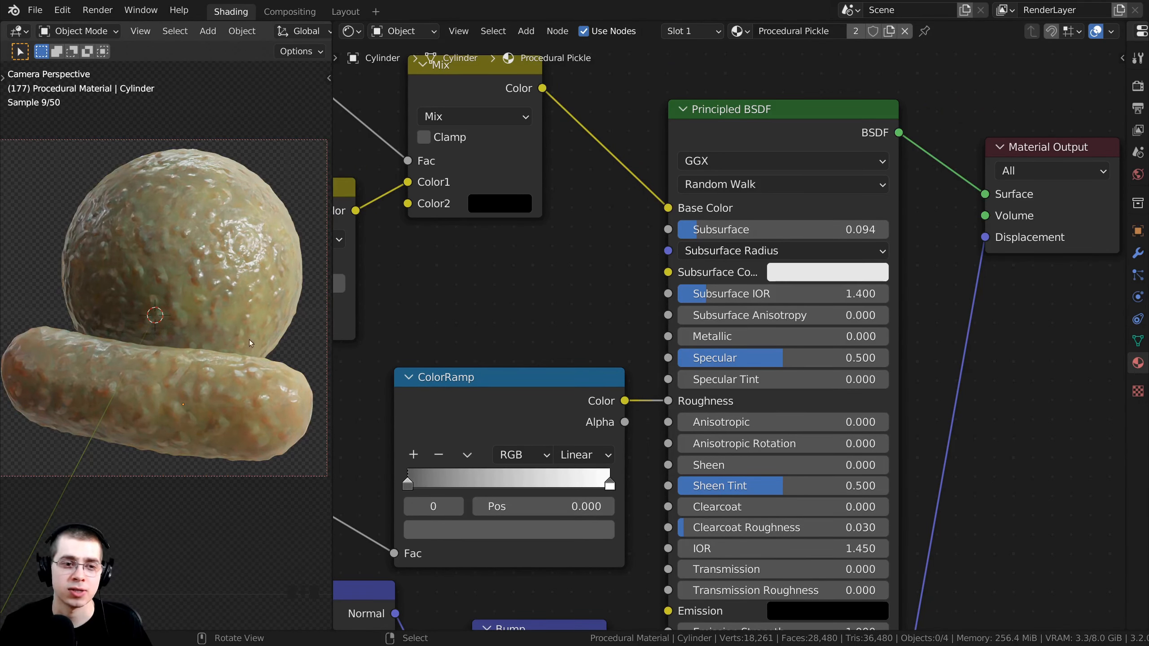
pyautogui.moveTo(580, 343); pyautogui.dragTo(623, 358, button='middle')
pyautogui.scroll(-3, 634, 343)
pyautogui.moveTo(784, 287); pyautogui.dragTo(755, 281, button='middle')
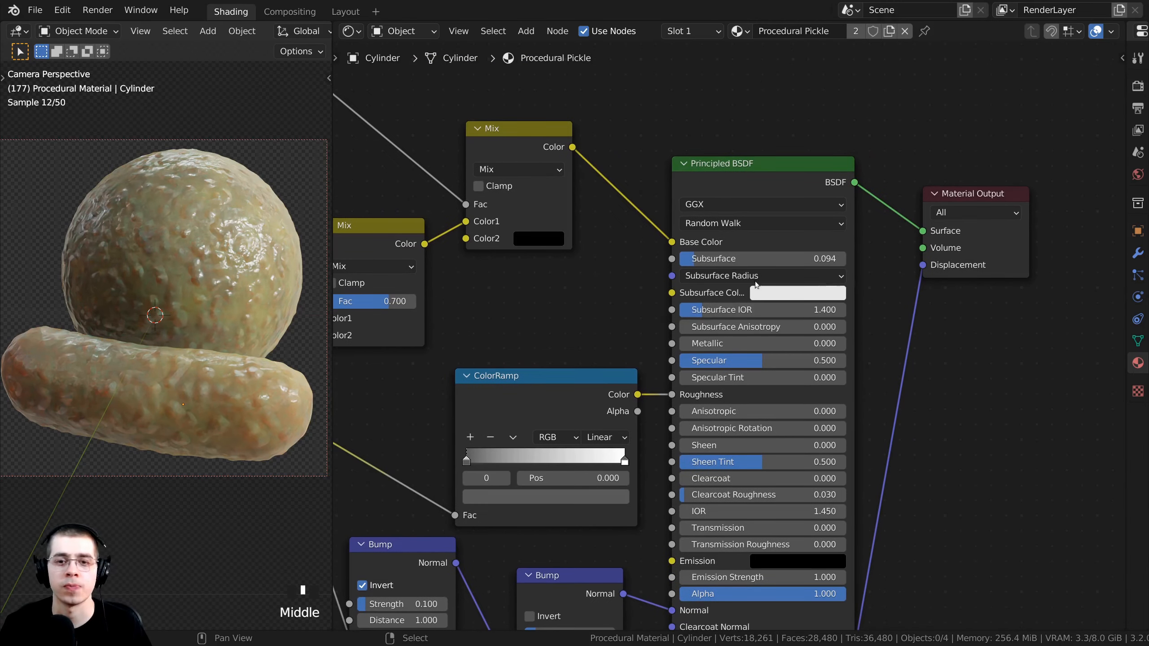
# Set the Subsurface Color to golden yellow E6B000.
pyautogui.click(782, 295)
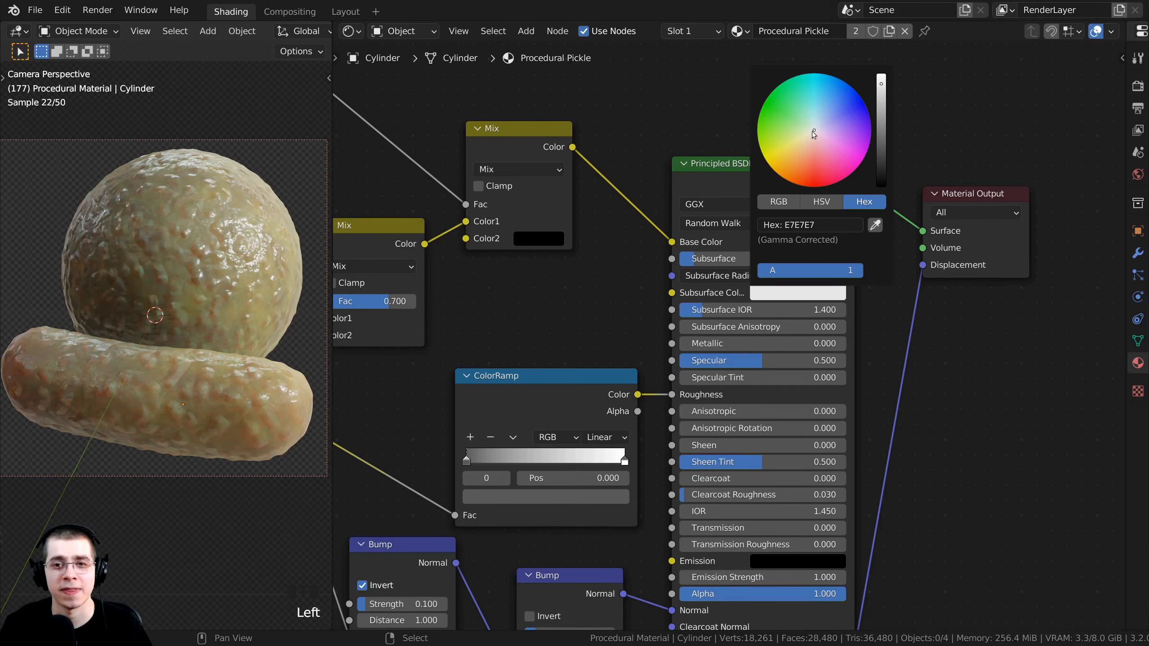
pyautogui.moveTo(813, 132); pyautogui.dragTo(770, 162)
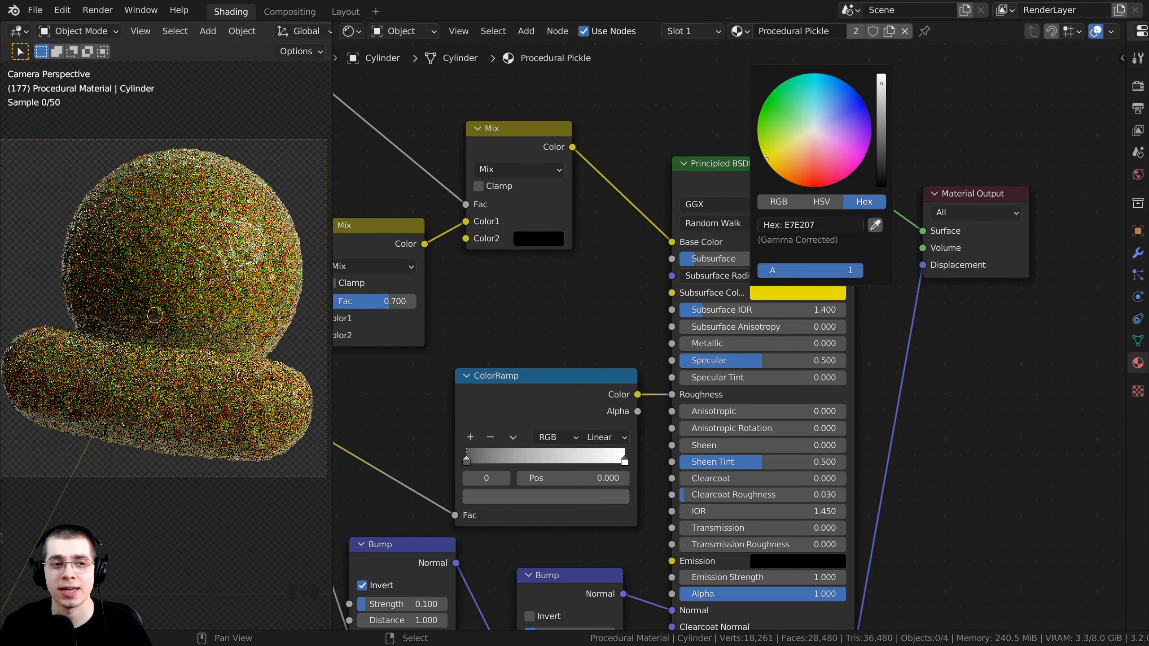
pyautogui.scroll(3, 594, 301)
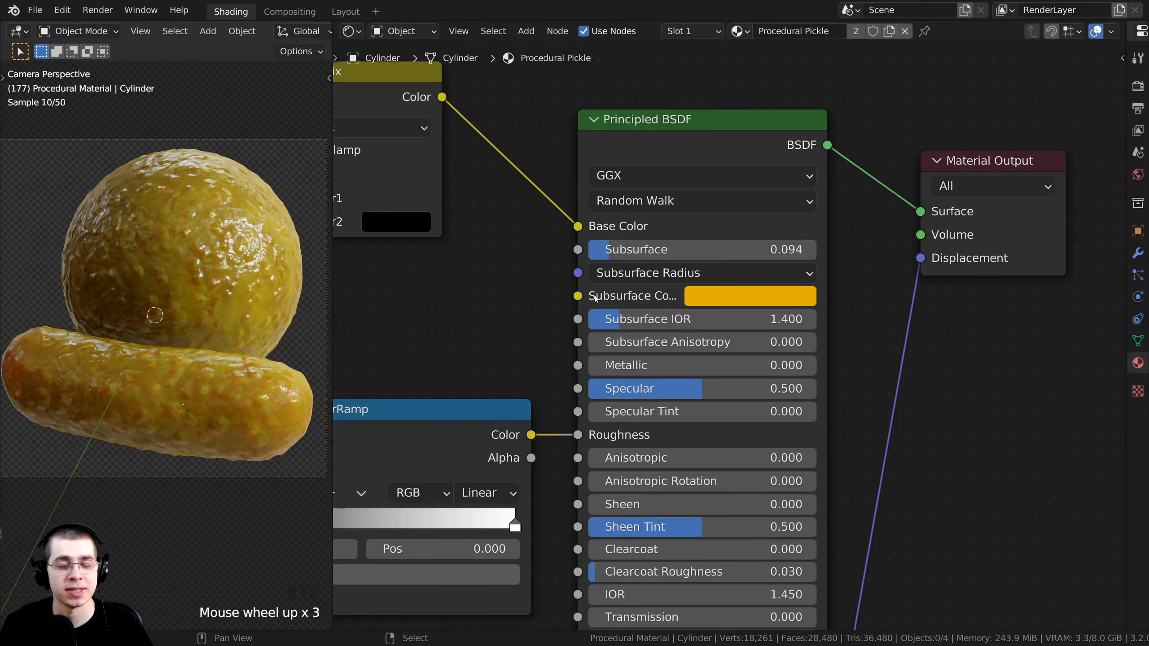
pyautogui.moveTo(668, 300); pyautogui.dragTo(715, 321, button='middle')
pyautogui.scroll(-1, 692, 312)
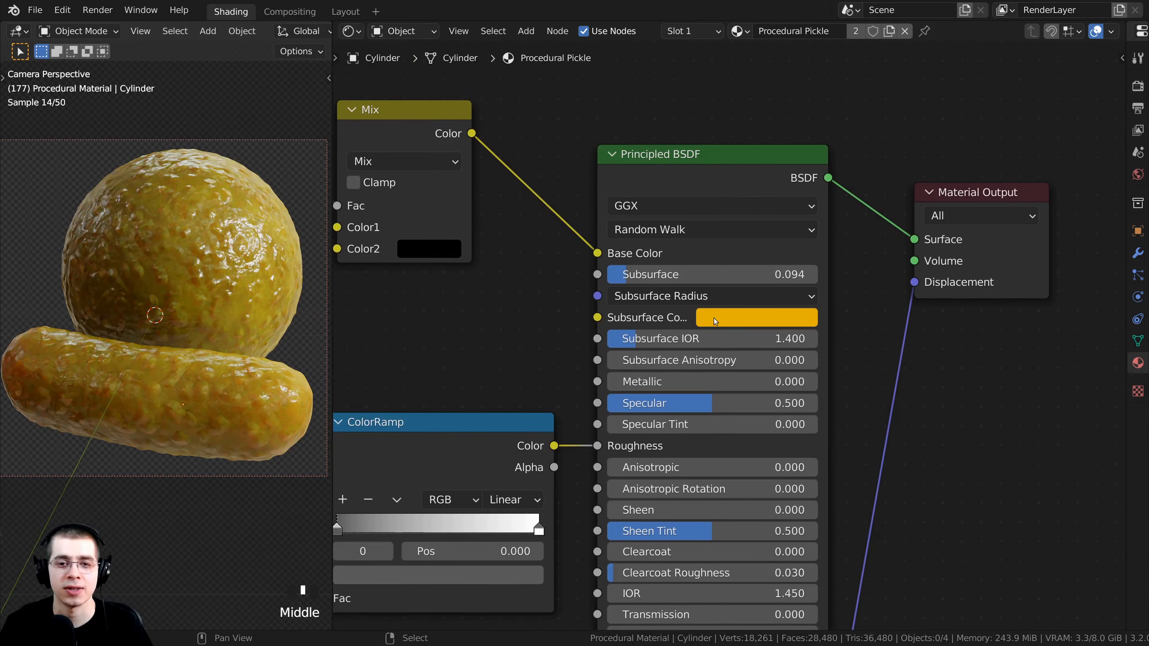
pyautogui.click(721, 318)
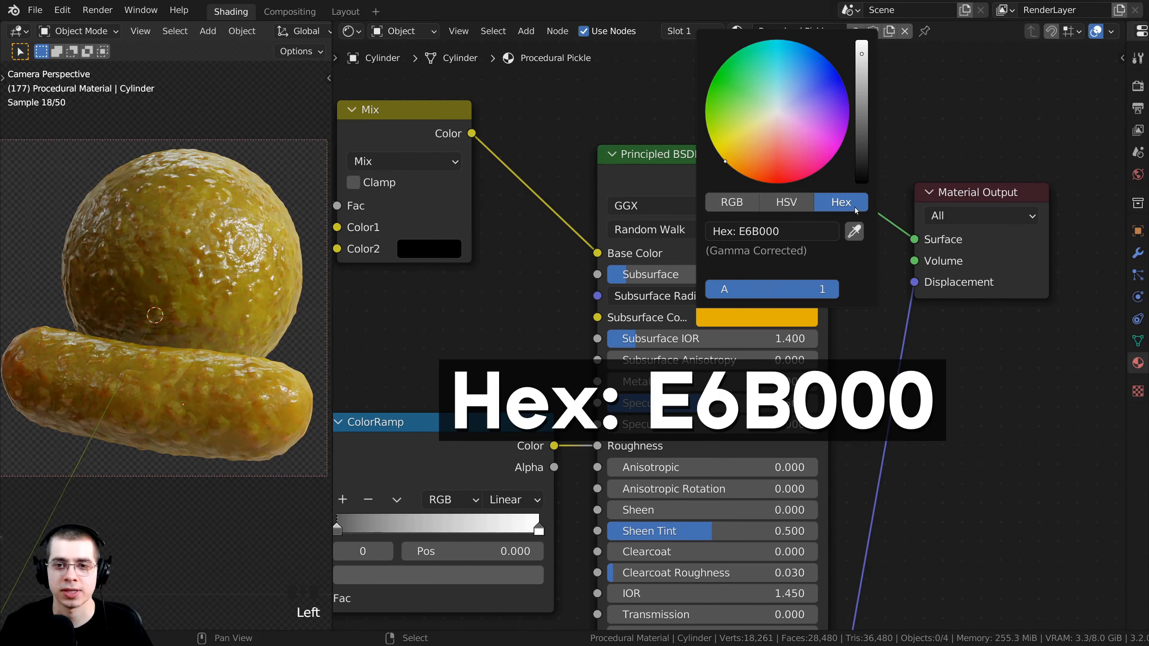
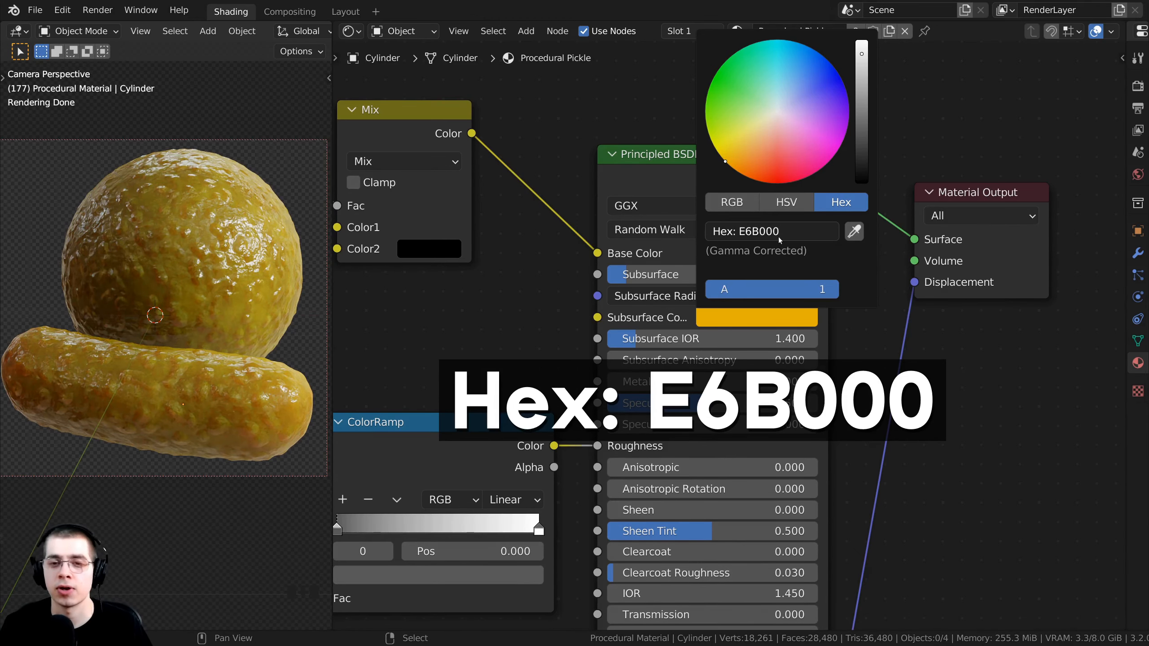
# Confirm the Subsurface Color reads E6B000 and frame the pickles in the render view.
pyautogui.scroll(1, 728, 333)
pyautogui.click(727, 333)
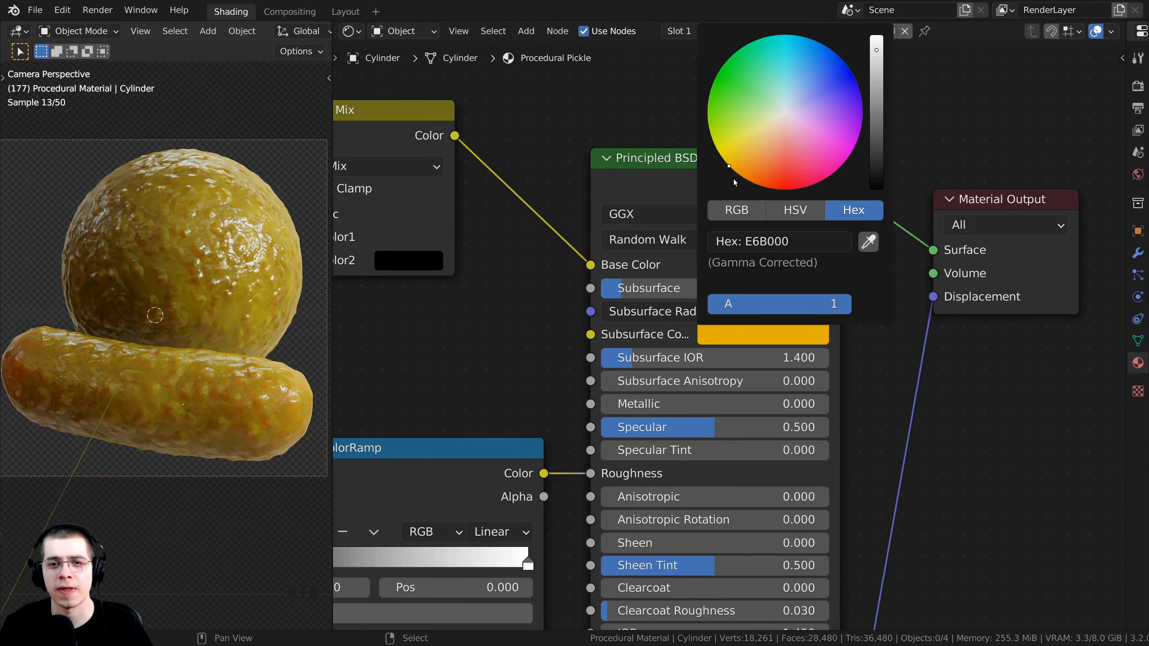
pyautogui.scroll(-2, 580, 408)
pyautogui.middleClick(278, 399)
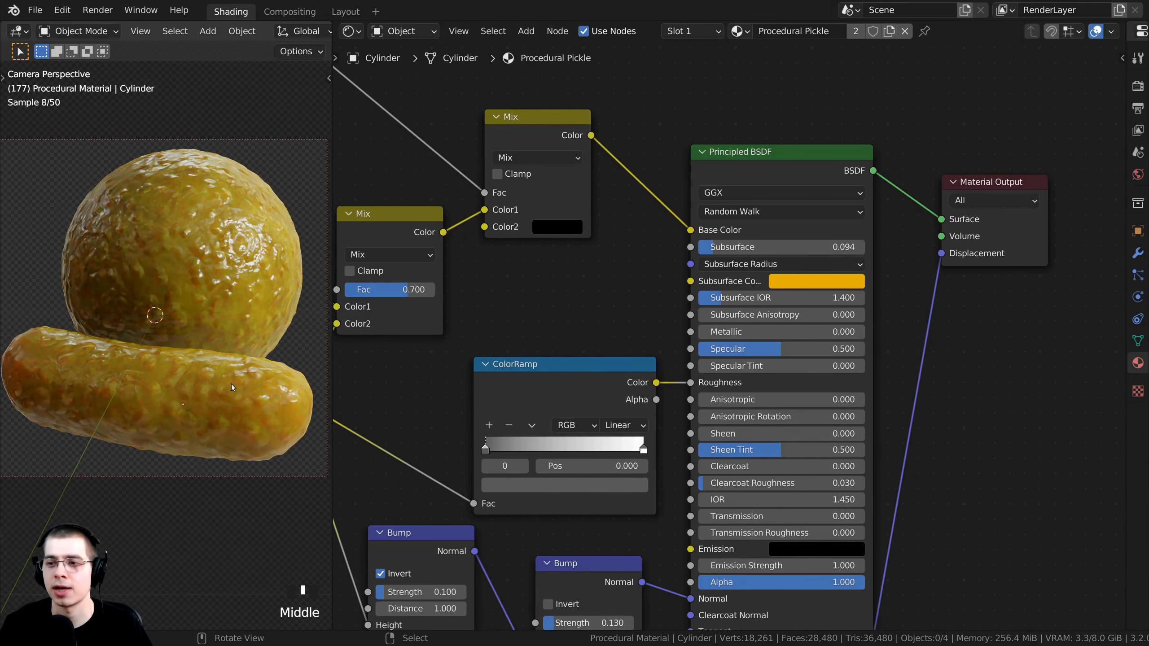
pyautogui.keyDown('shift'); pyautogui.moveTo(234, 387); pyautogui.dragTo(233, 402, button='middle'); pyautogui.keyUp('shift')
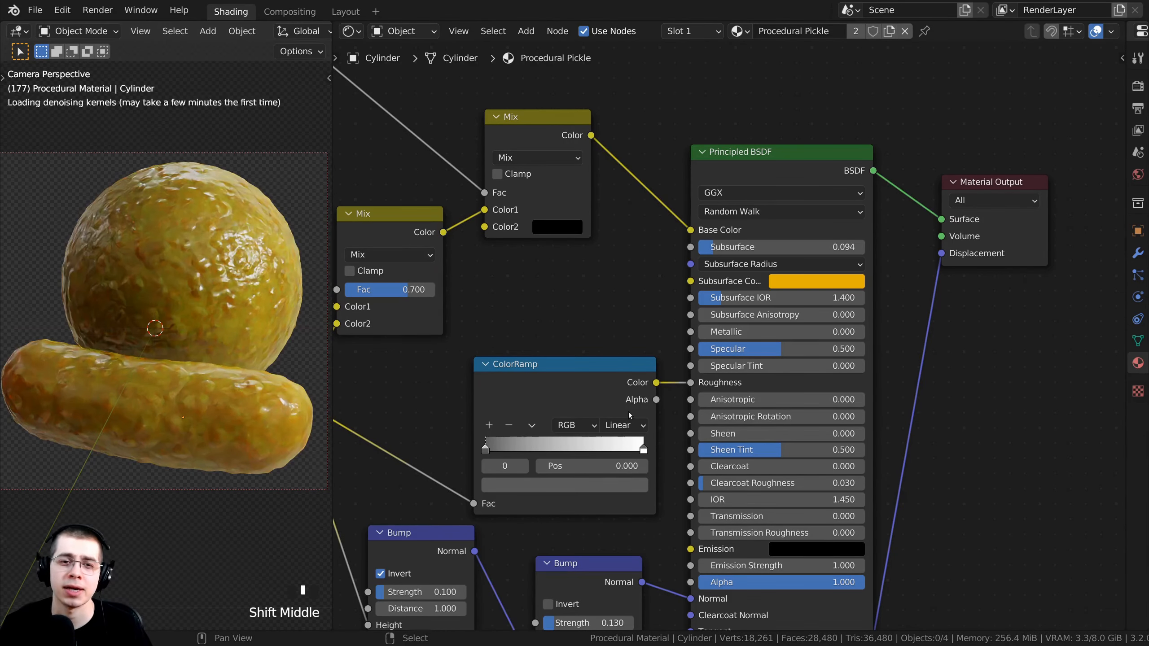
pyautogui.scroll(-2, 606, 410)
# Lower the Principled BSDF Subsurface amount to 0.029.
pyautogui.moveTo(544, 406); pyautogui.dragTo(550, 411)
pyautogui.moveTo(552, 412); pyautogui.dragTo(659, 384, button='middle')
pyautogui.scroll(7, 831, 219)
pyautogui.moveTo(831, 221); pyautogui.dragTo(1071, 220)
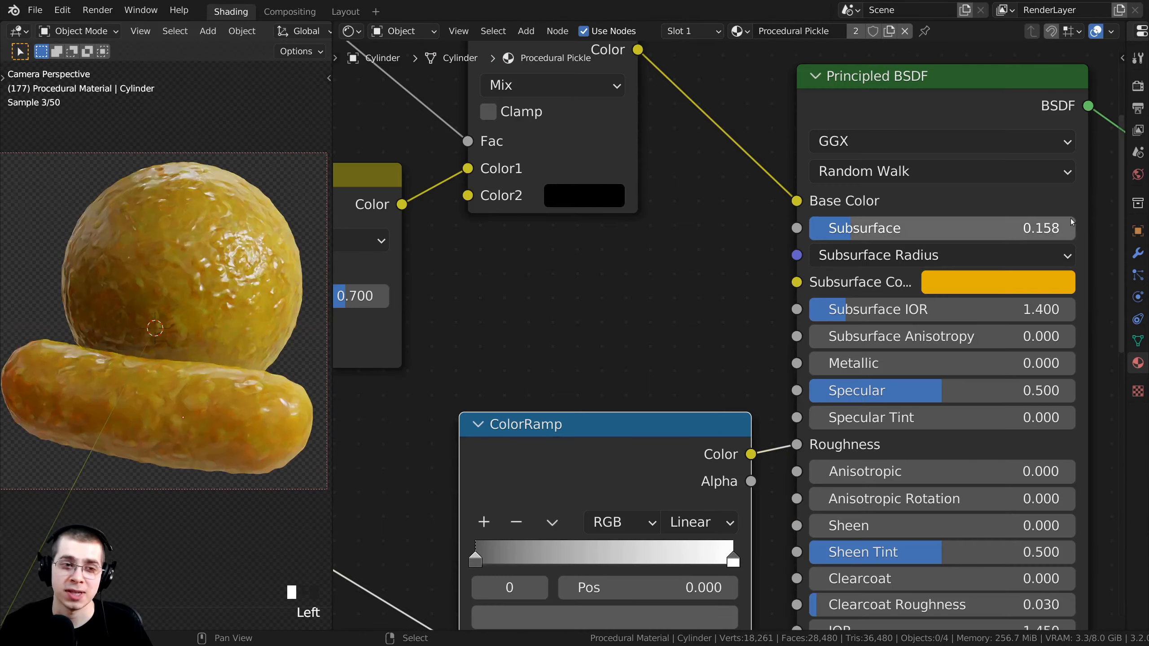
pyautogui.moveTo(932, 227); pyautogui.dragTo(916, 227)
pyautogui.moveTo(835, 228); pyautogui.dragTo(818, 228)
pyautogui.keyDown('shift'); pyautogui.moveTo(207, 369); pyautogui.dragTo(170, 313, button='middle'); pyautogui.keyUp('shift')
# Pan and zoom the rendered view to inspect the pickle skin at 0.029 subsurface.
pyautogui.keyDown('shift'); pyautogui.scroll(-1, 169, 313); pyautogui.keyUp('shift')
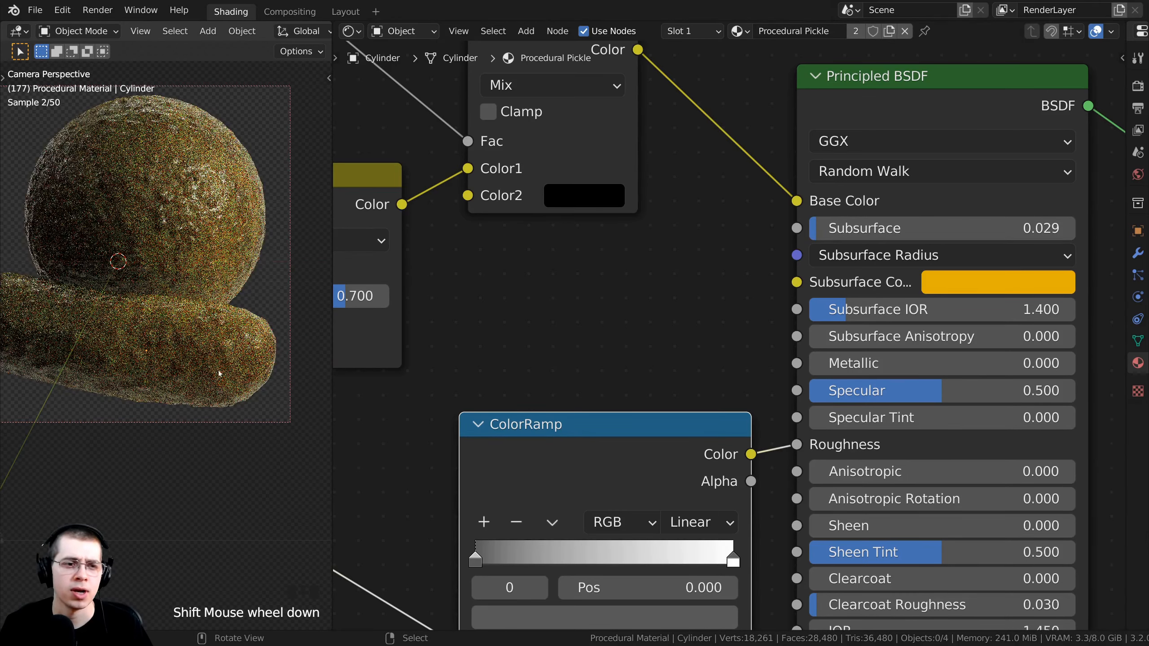
pyautogui.keyDown('shift'); pyautogui.moveTo(219, 374); pyautogui.dragTo(204, 299, button='middle'); pyautogui.keyUp('shift')
pyautogui.scroll(1, 199, 417)
pyautogui.scroll(2, 199, 416)
pyautogui.scroll(2, 204, 295)
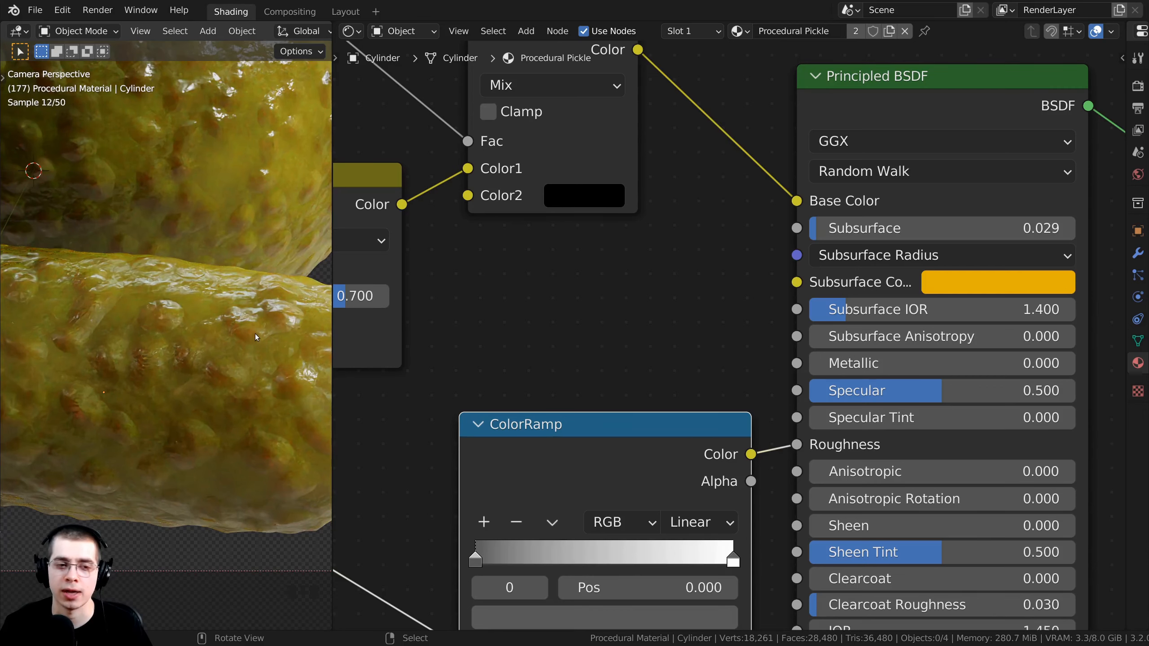
pyautogui.moveTo(612, 400); pyautogui.dragTo(612, 400, button='middle')
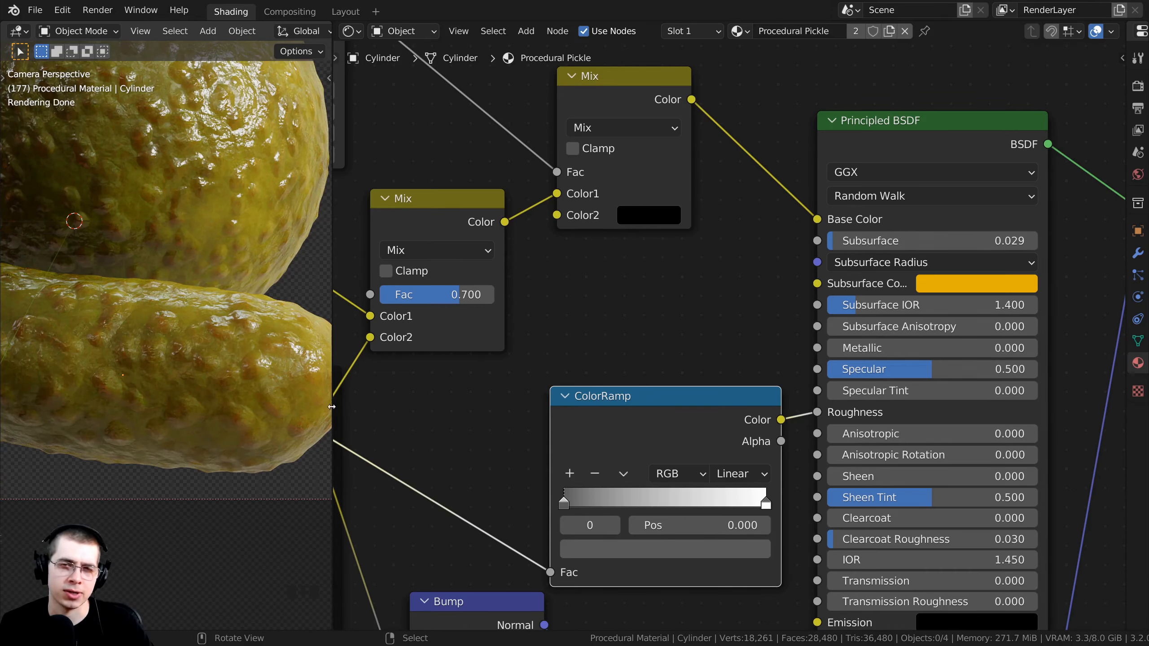
# Connect the Dots ColorRamp's Color output to the Principled BSDF Subsurface input.
pyautogui.scroll(-1, 478, 382)
pyautogui.scroll(2, 478, 383)
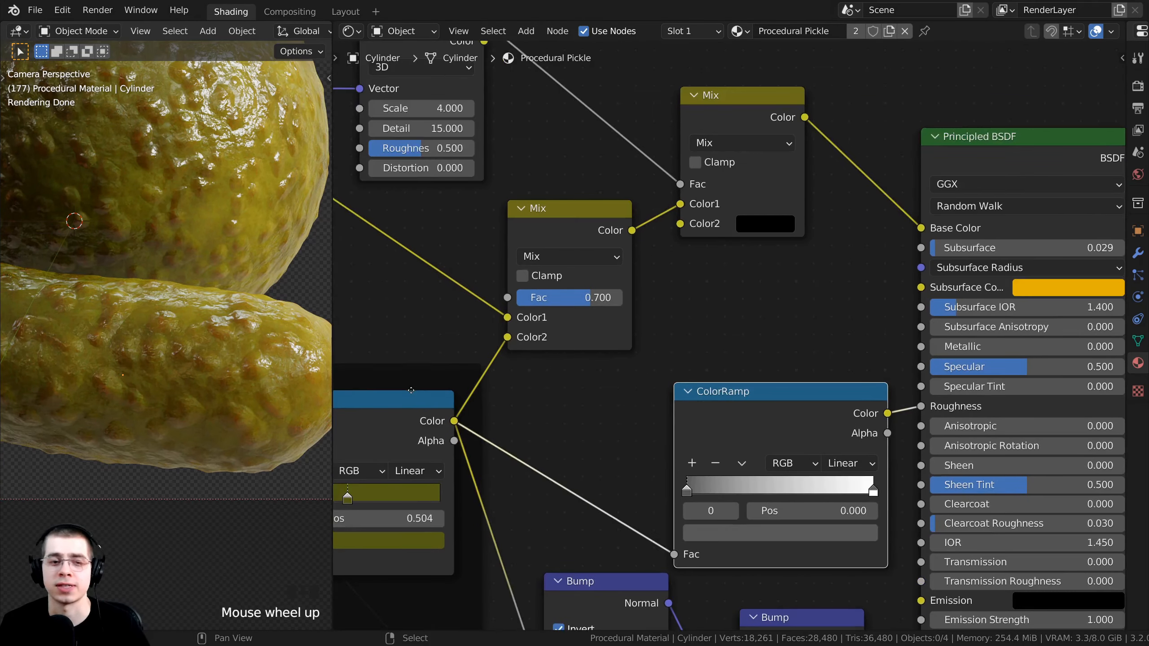
pyautogui.scroll(-5, 476, 319)
pyautogui.moveTo(476, 318); pyautogui.dragTo(510, 322, button='middle')
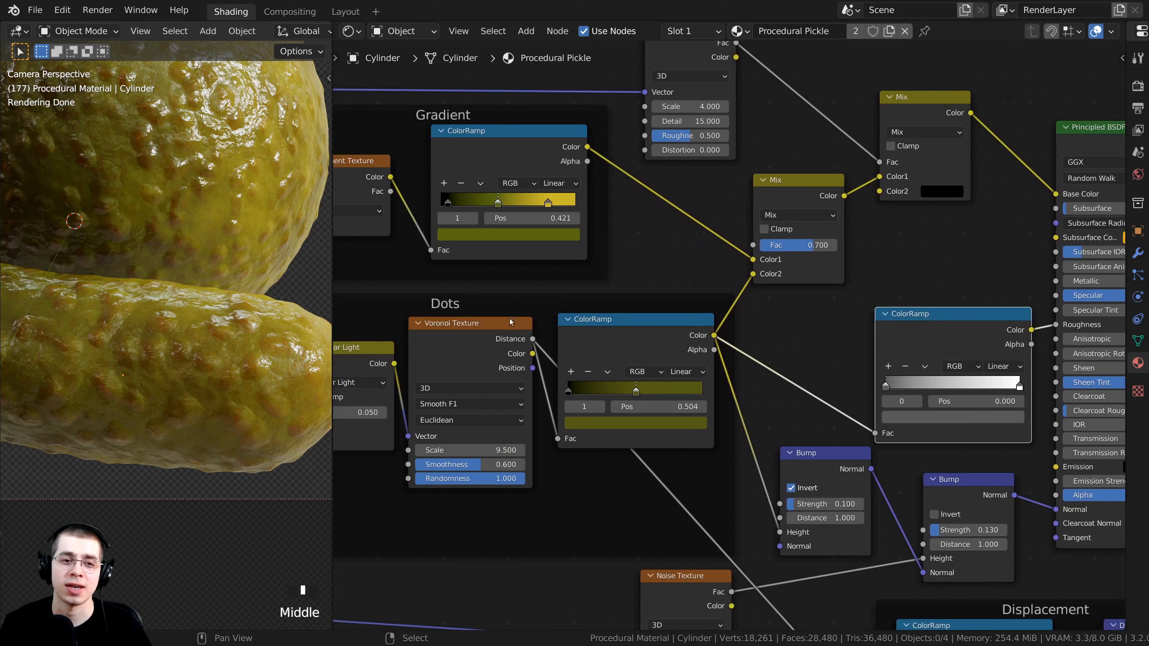
pyautogui.click(447, 302)
pyautogui.scroll(-2, 643, 353)
pyautogui.moveTo(605, 375); pyautogui.dragTo(630, 369, button='middle')
pyautogui.scroll(3, 572, 383)
pyautogui.scroll(1, 526, 384)
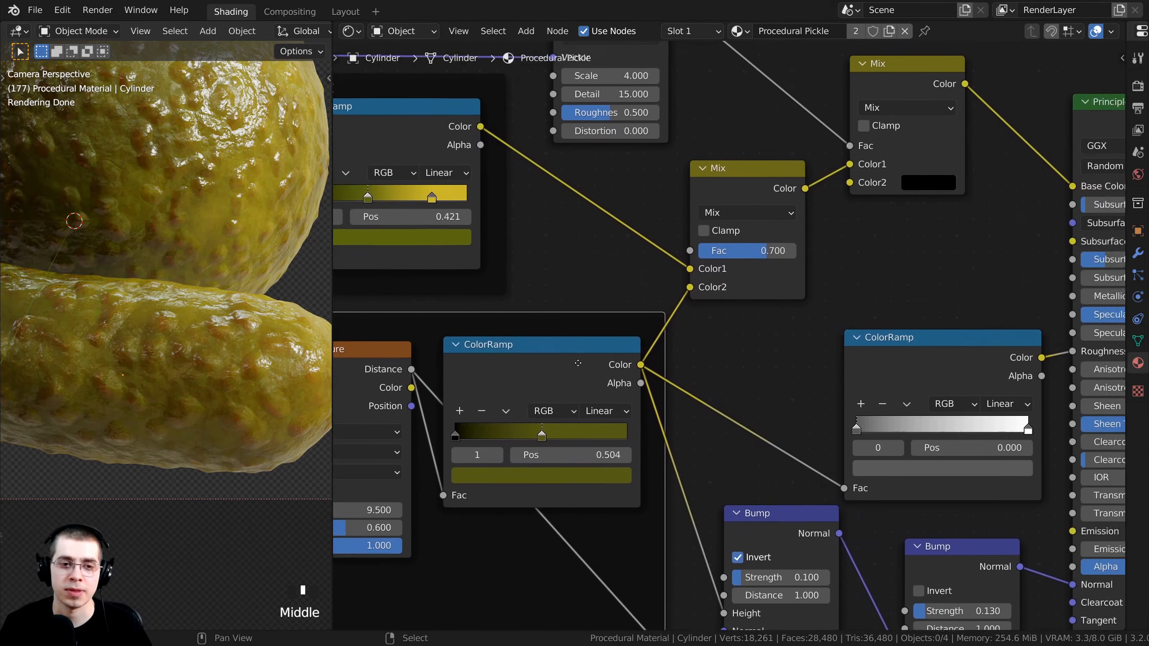
pyautogui.scroll(-2, 638, 365)
pyautogui.moveTo(643, 362); pyautogui.dragTo(1012, 225)
# Move the two Bump nodes to tidier spots in the node tree.
pyautogui.moveTo(1011, 224); pyautogui.dragTo(777, 282, button='middle')
pyautogui.scroll(2, 780, 284)
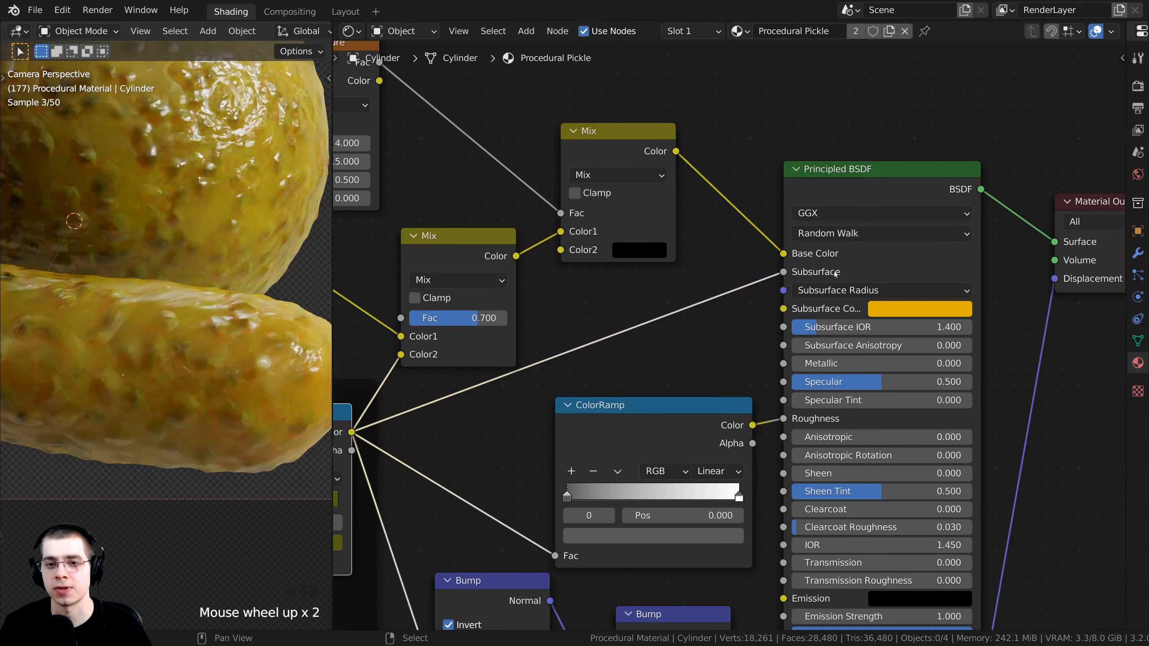
pyautogui.scroll(1, 837, 272)
pyautogui.scroll(-4, 679, 290)
pyautogui.moveTo(490, 405); pyautogui.dragTo(568, 384, button='middle')
pyautogui.scroll(-3, 568, 384)
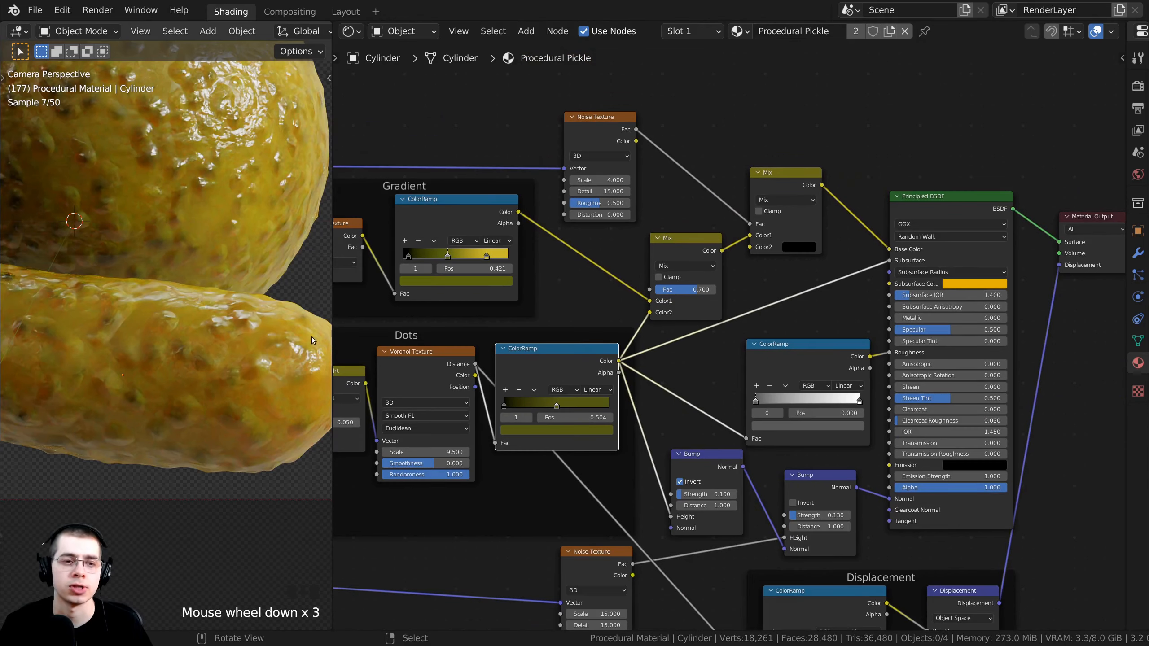
pyautogui.moveTo(656, 407); pyautogui.dragTo(640, 411)
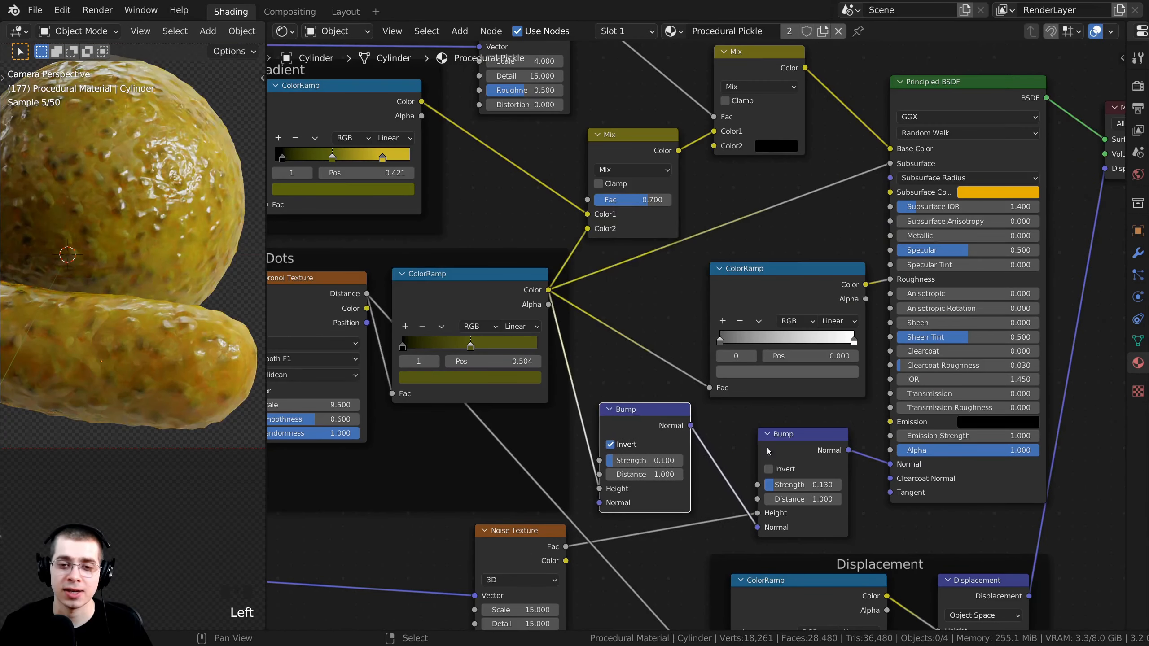
pyautogui.moveTo(782, 456); pyautogui.dragTo(781, 472)
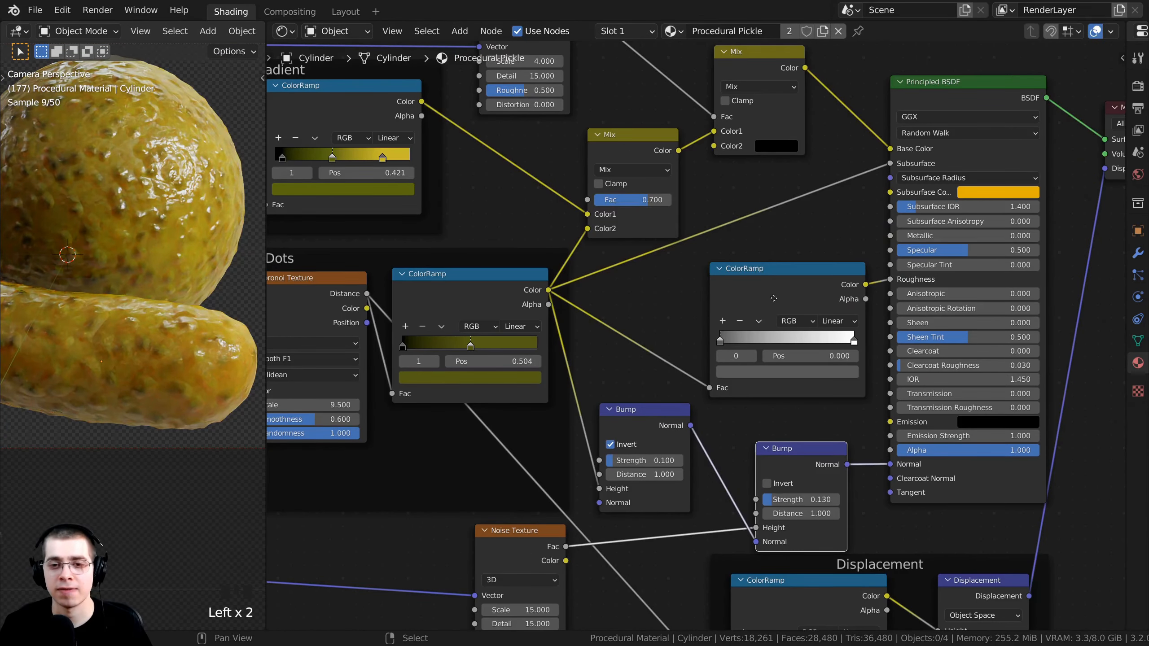
# Reposition the roughness ColorRamp in the node tree.
pyautogui.moveTo(749, 269); pyautogui.dragTo(751, 301)
pyautogui.moveTo(434, 285); pyautogui.dragTo(434, 304, button='middle')
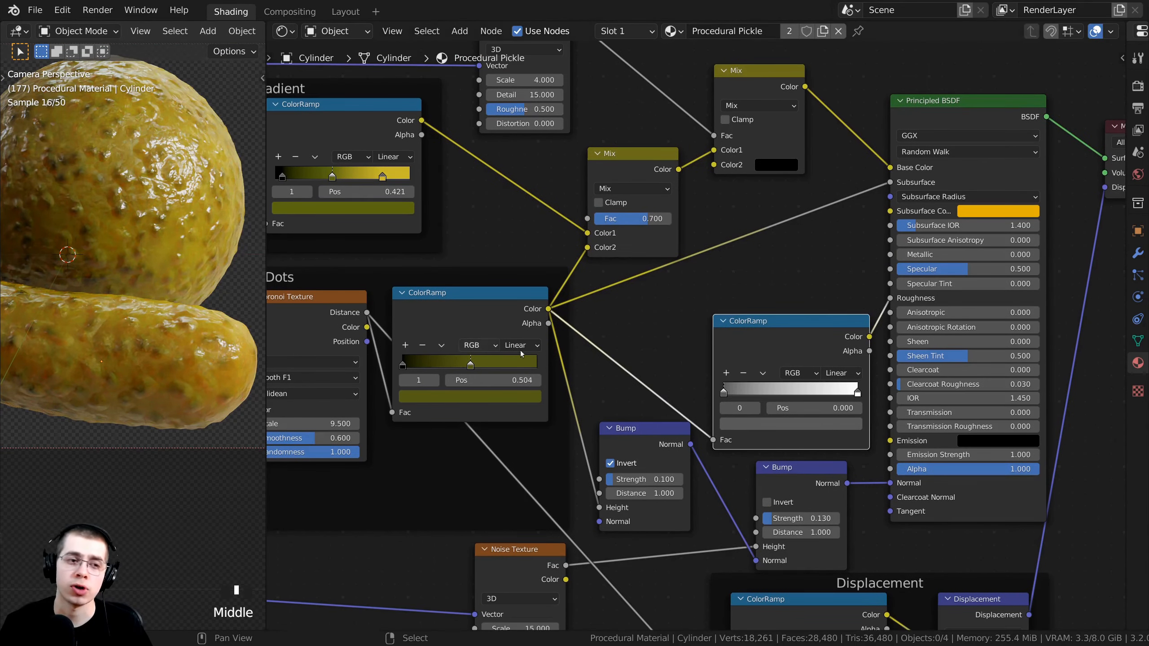
pyautogui.moveTo(608, 332); pyautogui.dragTo(592, 352, button='middle')
pyautogui.scroll(4, 740, 350)
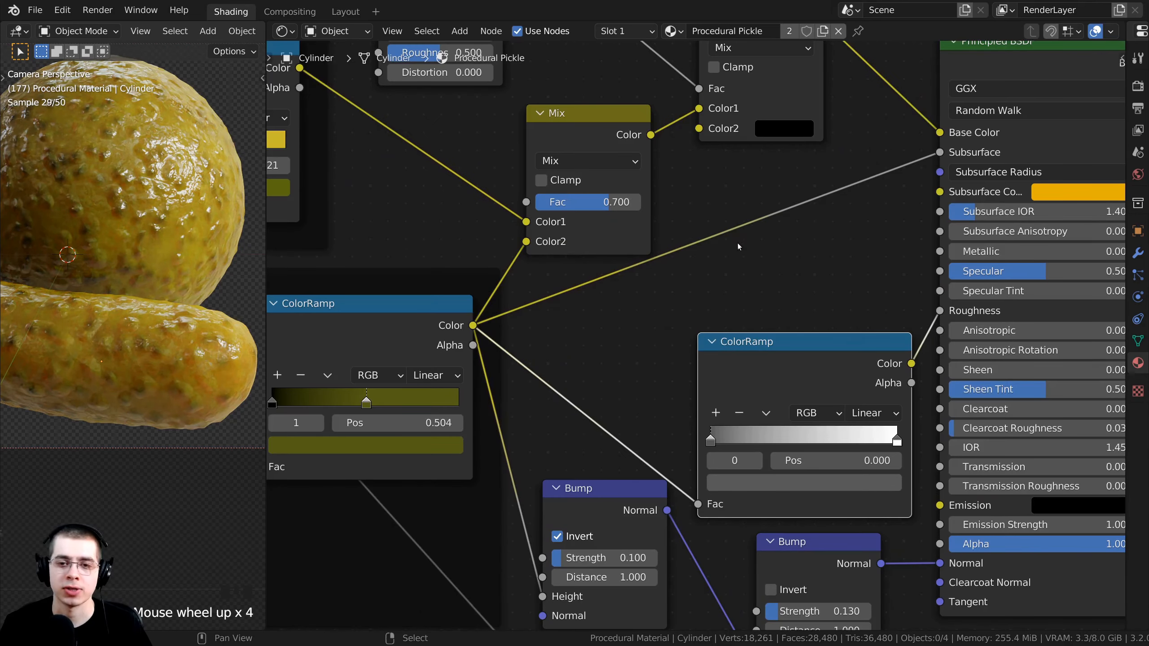
pyautogui.scroll(-1, 738, 243)
pyautogui.moveTo(887, 338); pyautogui.dragTo(881, 333)
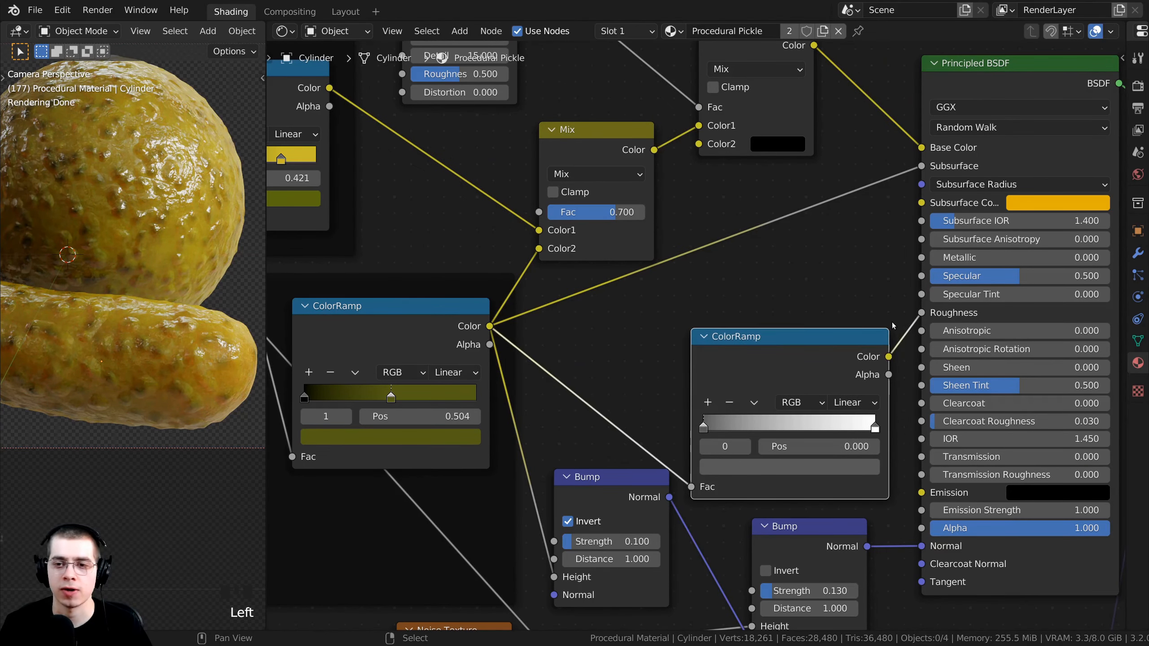
pyautogui.moveTo(713, 368); pyautogui.dragTo(708, 408, button='middle')
pyautogui.moveTo(729, 411); pyautogui.dragTo(731, 415)
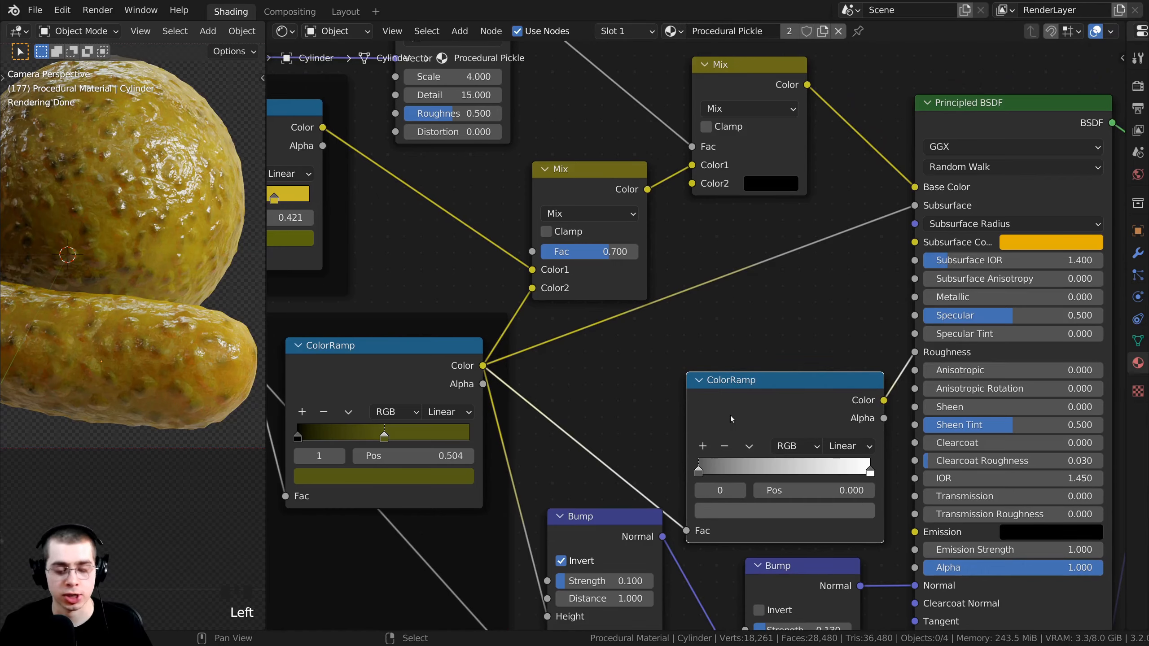
# Duplicate the roughness ColorRamp into the subsurface link and rearrange the Mix nodes around it.
pyautogui.hotkey('shift', 'd')
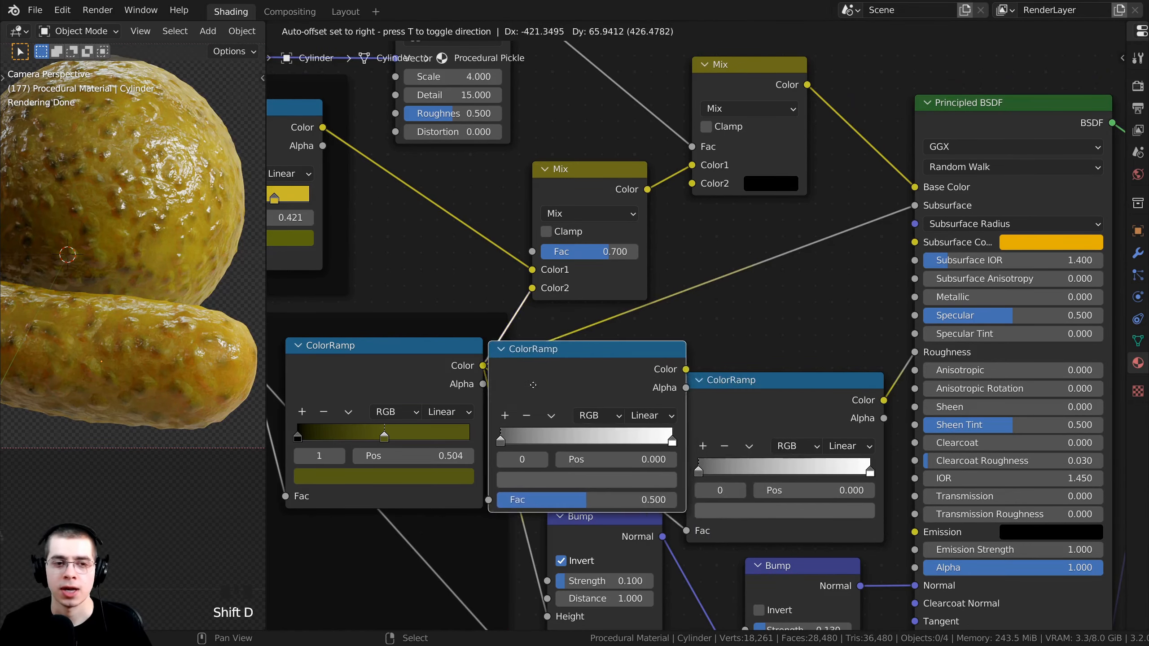
pyautogui.click(696, 246)
pyautogui.moveTo(730, 245); pyautogui.dragTo(731, 269, button='middle')
pyautogui.moveTo(741, 249); pyautogui.dragTo(767, 250)
pyautogui.moveTo(745, 111); pyautogui.dragTo(743, 79)
pyautogui.moveTo(603, 210); pyautogui.dragTo(587, 203)
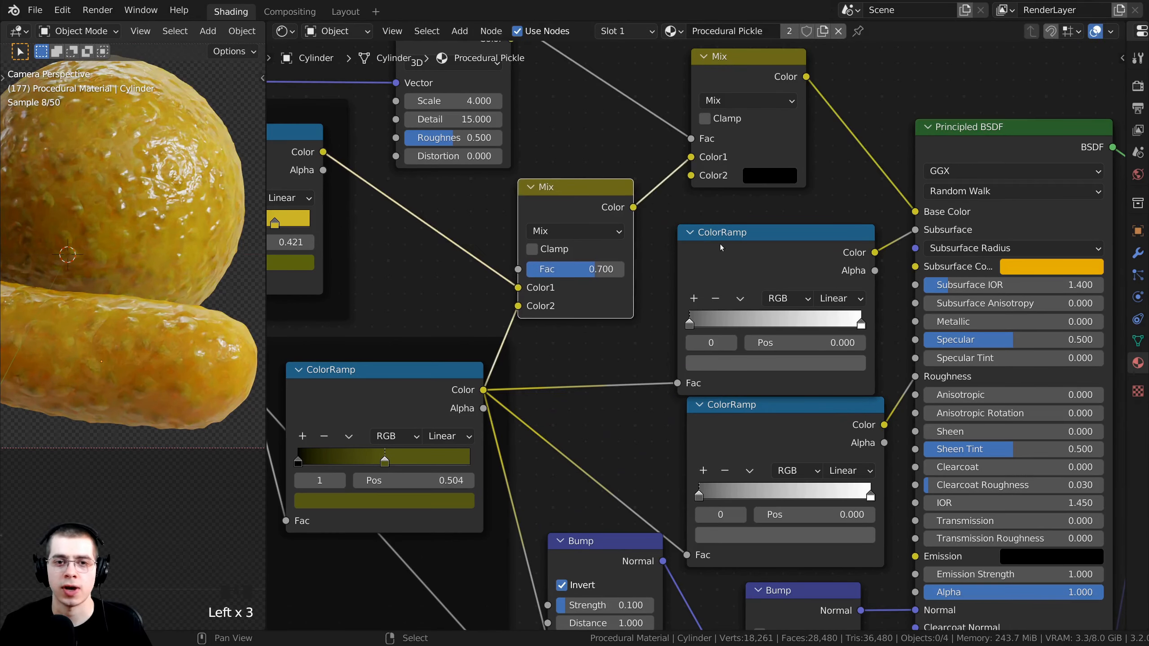
pyautogui.moveTo(722, 247); pyautogui.dragTo(734, 232)
# Select the new subsurface ColorRamp and inspect its white and dark stops.
pyautogui.click(742, 404)
pyautogui.click(744, 363)
pyautogui.scroll(2, 743, 310)
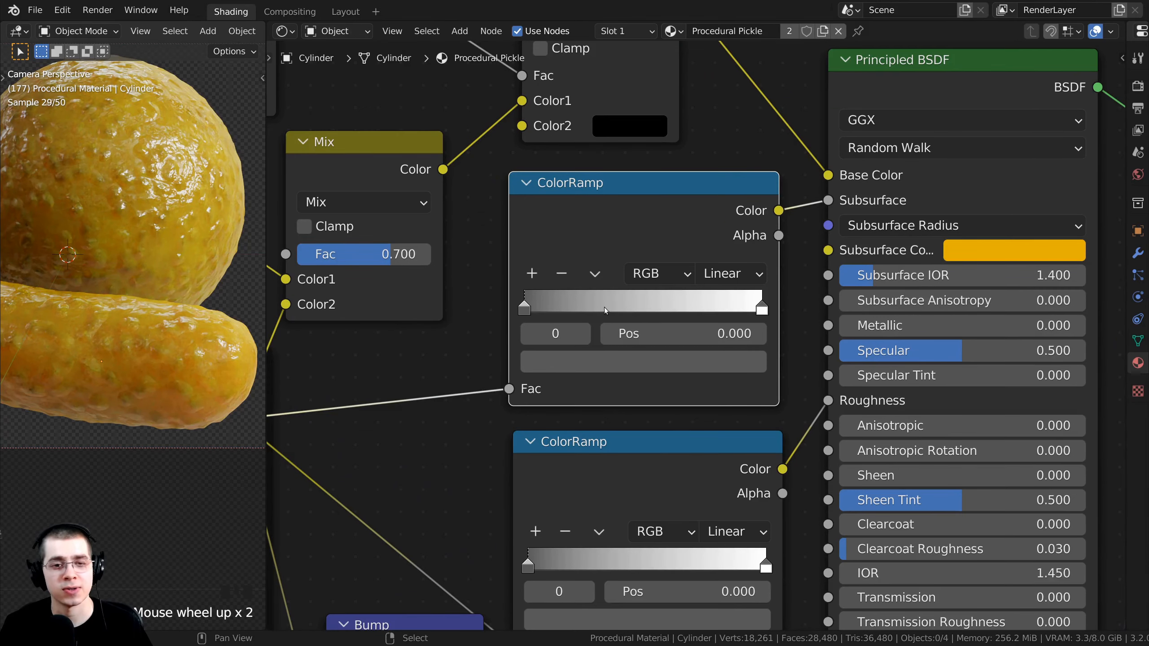
pyautogui.moveTo(605, 310); pyautogui.dragTo(628, 323, button='middle')
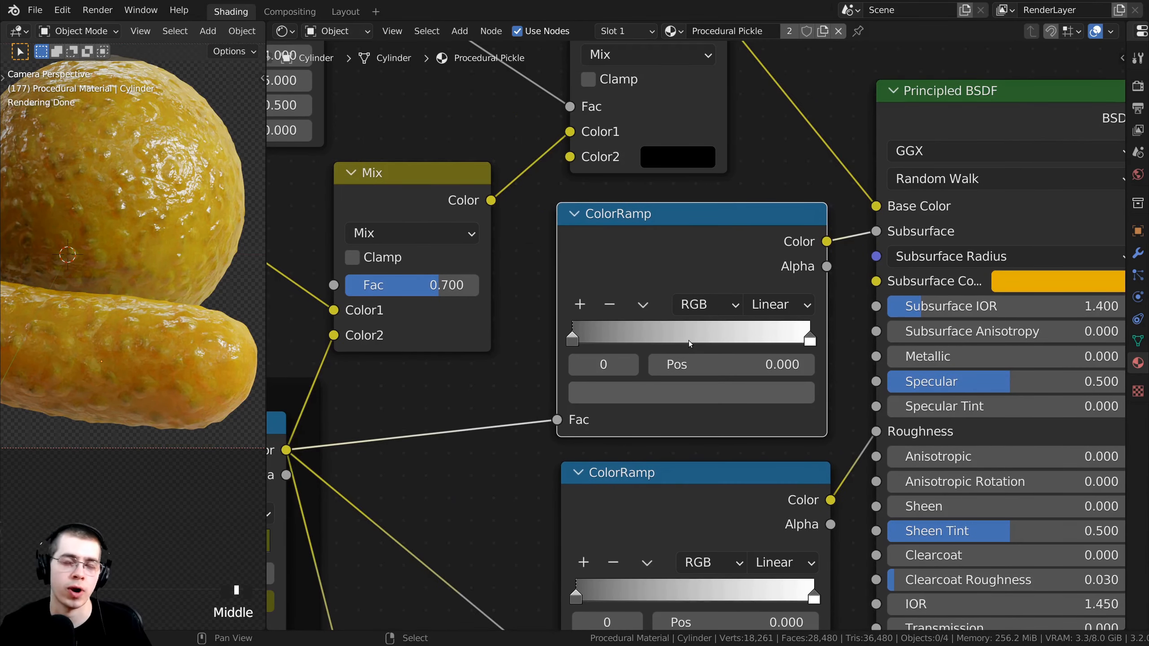
pyautogui.scroll(1, 554, 263)
pyautogui.scroll(1, 895, 349)
pyautogui.click(895, 349)
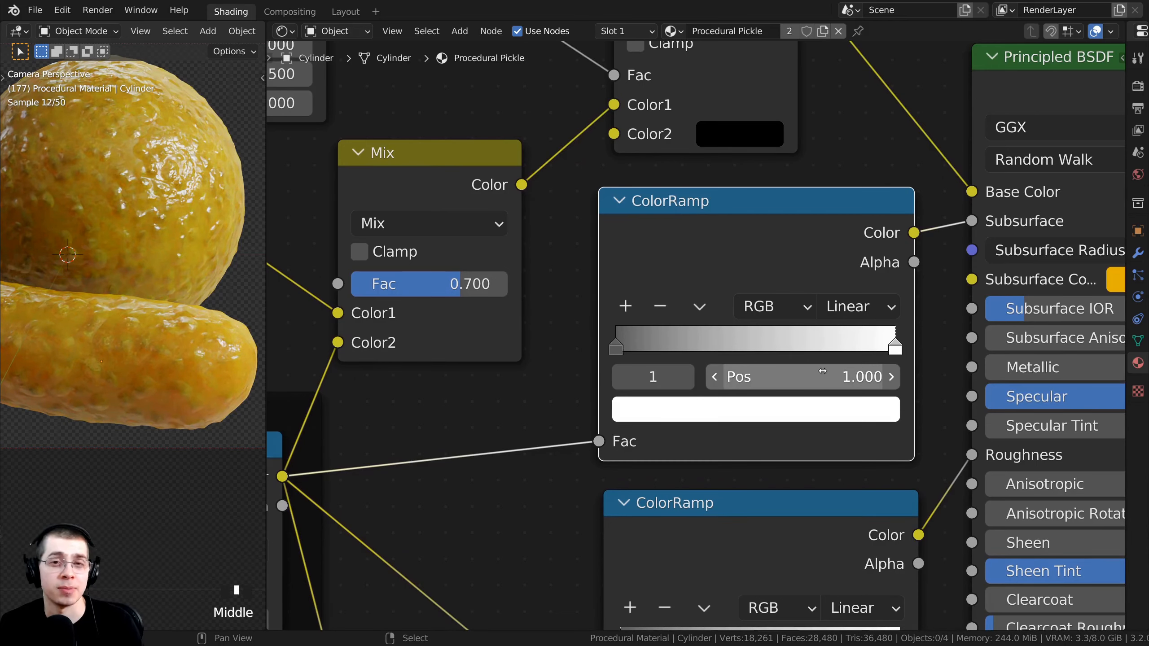
pyautogui.click(616, 343)
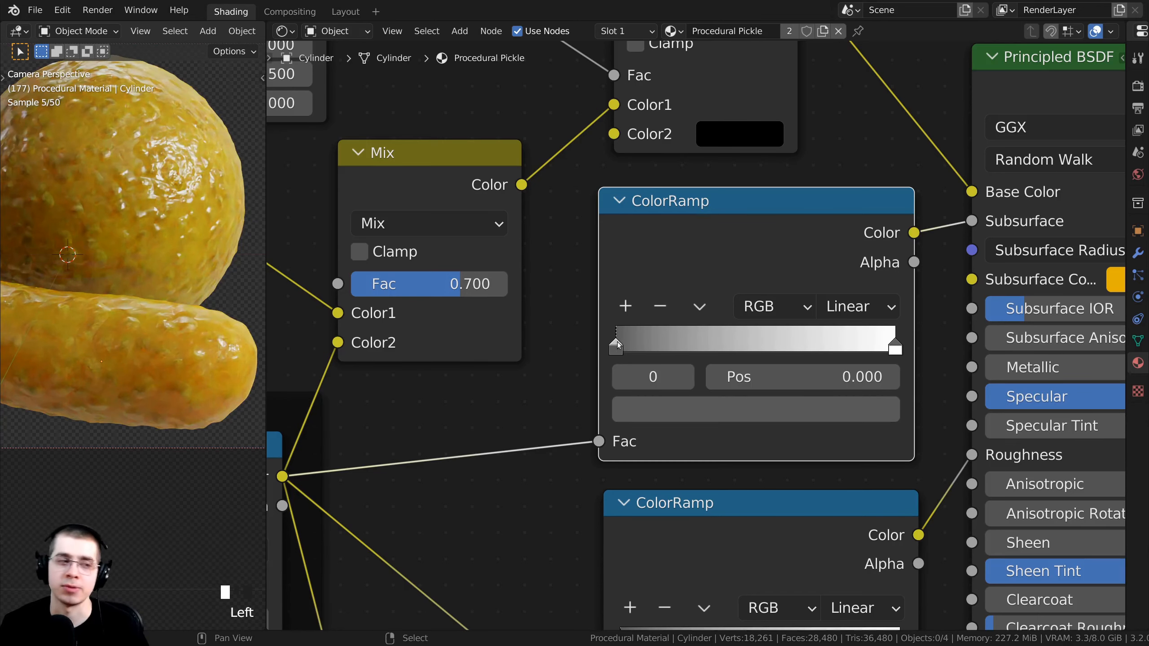
# Preview the subsurface ColorRamp's output alone on the pickle via Node Wrangler.
pyautogui.moveTo(616, 343); pyautogui.dragTo(621, 349, button='middle')
pyautogui.scroll(-1, 712, 235)
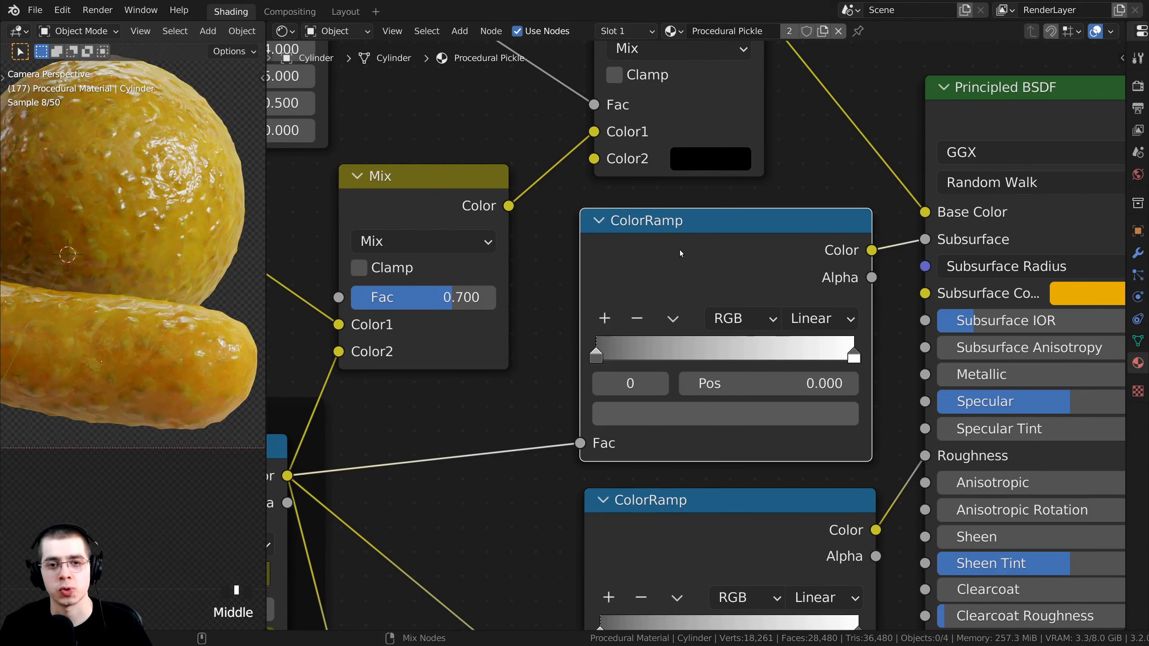
pyautogui.keyDown('ctrl'); pyautogui.keyDown('shift'); pyautogui.click(680, 250); pyautogui.keyUp('shift'); pyautogui.keyUp('ctrl')
# Make the ramp's first stop pure black and move it to position 0.049.
pyautogui.moveTo(695, 315); pyautogui.dragTo(747, 316, button='middle')
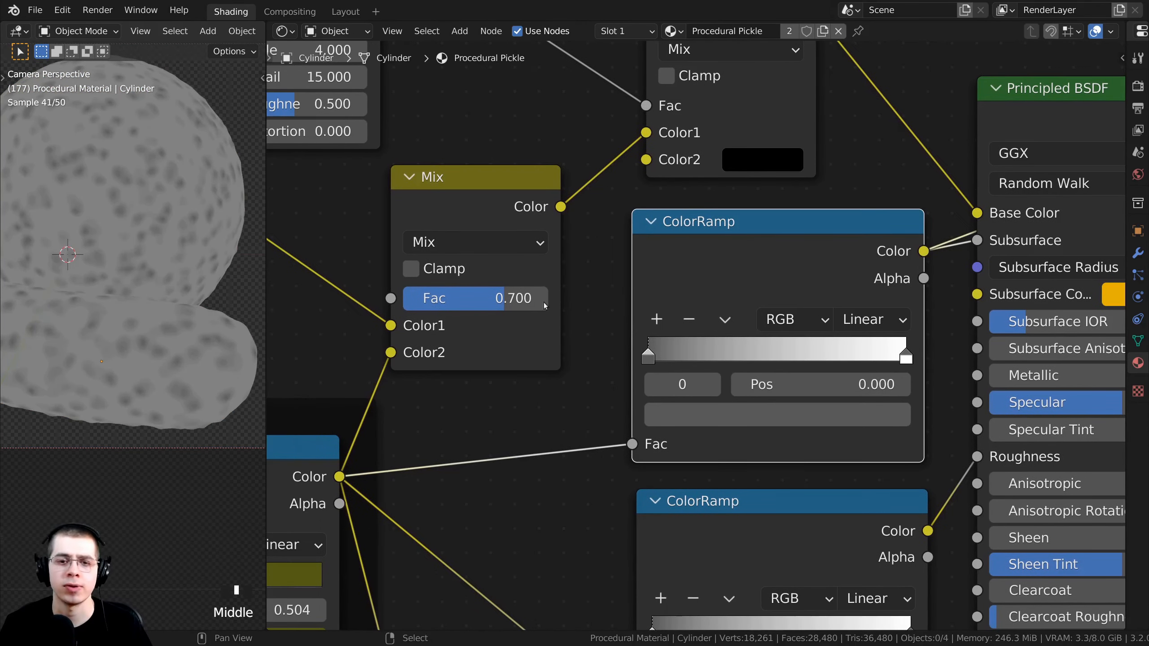
pyautogui.click(693, 408)
pyautogui.click(694, 412)
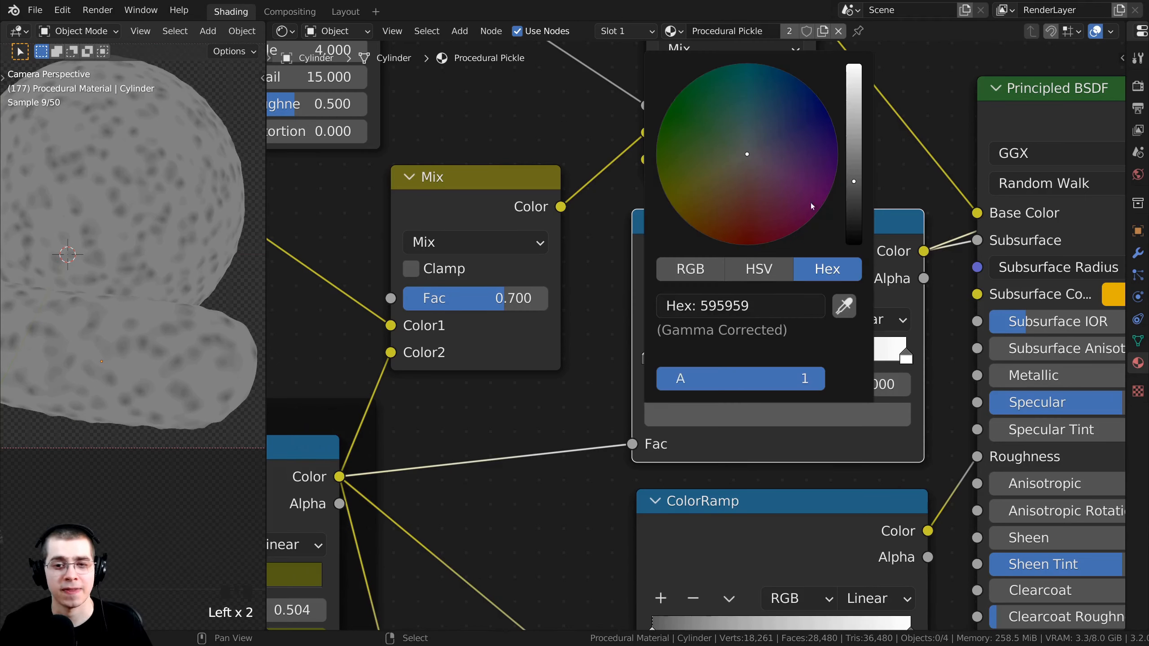
pyautogui.moveTo(853, 181); pyautogui.dragTo(854, 245)
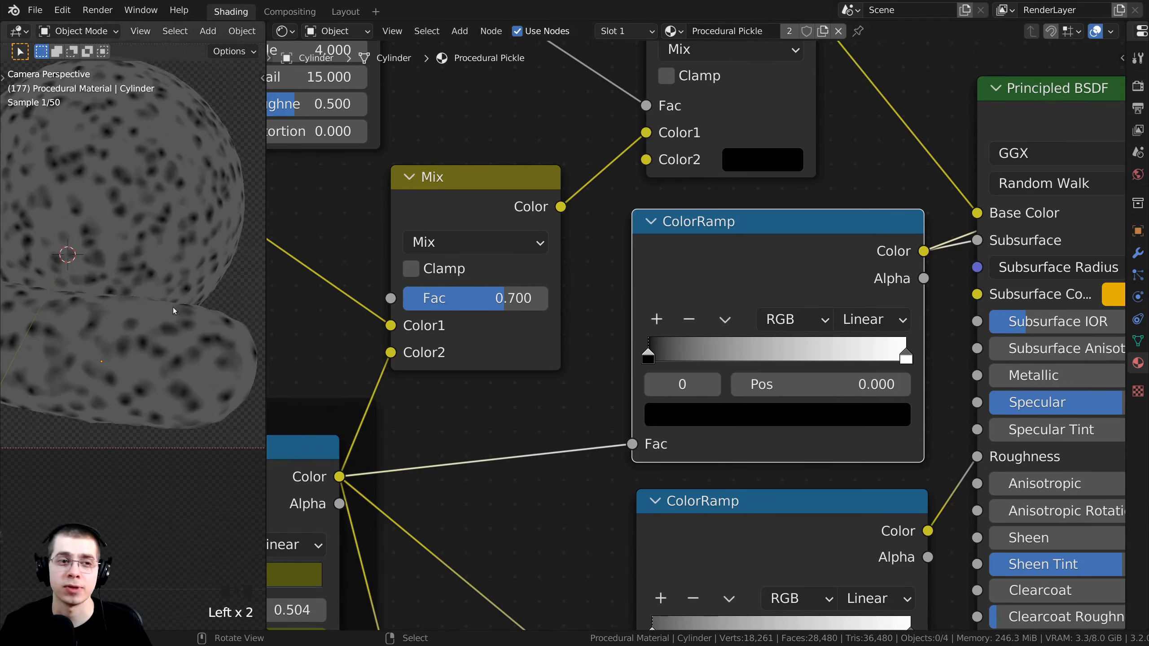
pyautogui.scroll(5, 163, 337)
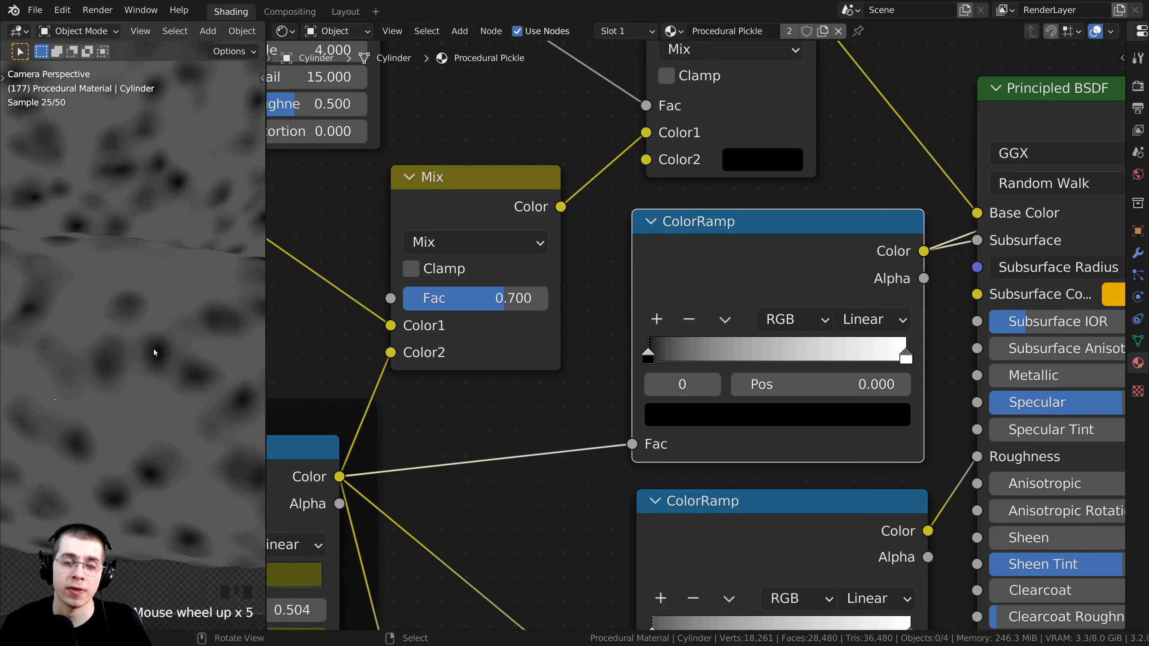
pyautogui.scroll(-1, 645, 324)
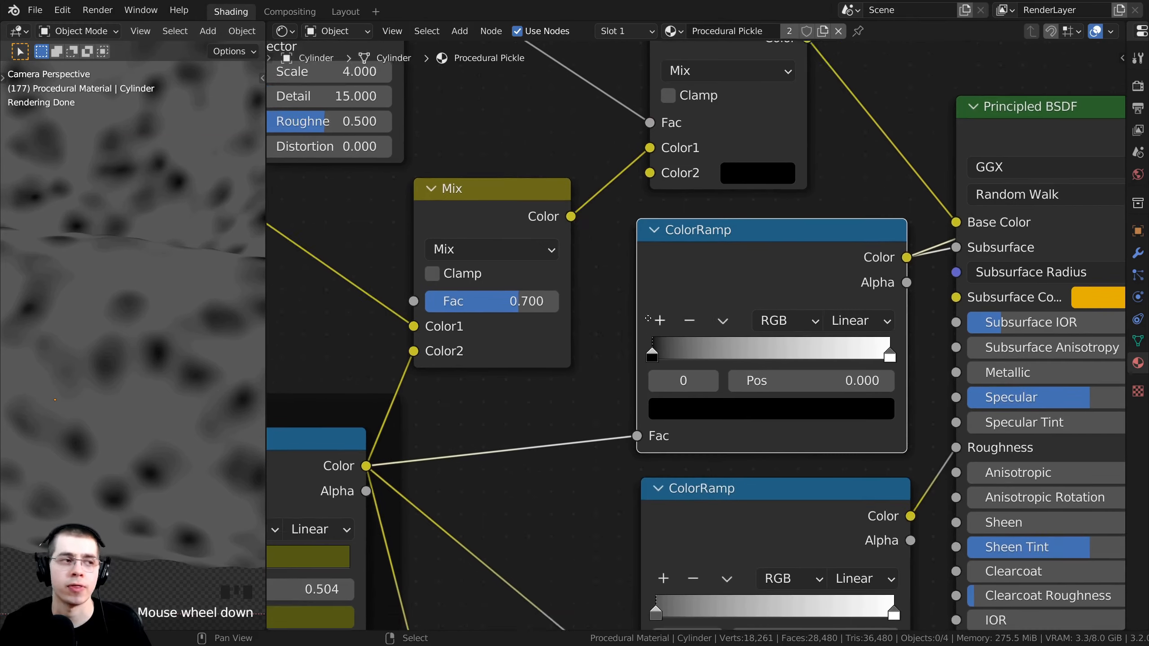
pyautogui.scroll(5, 645, 323)
pyautogui.moveTo(626, 324); pyautogui.dragTo(643, 328)
pyautogui.click(639, 330)
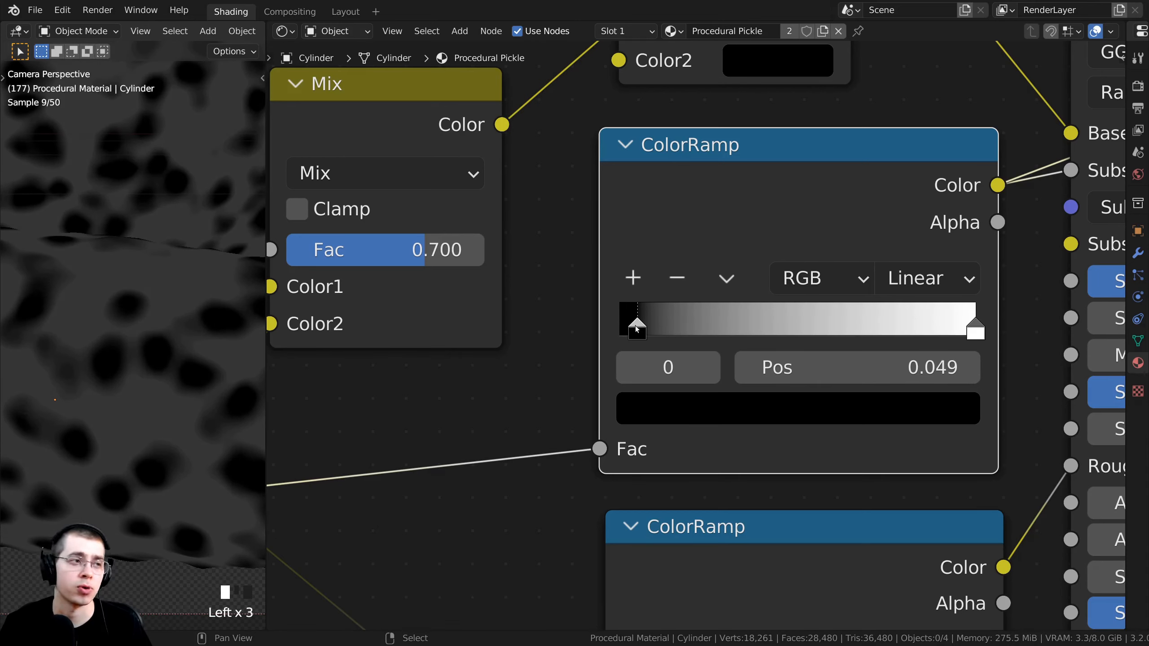
# Slide the ramp's white stop to position 0.452.
pyautogui.moveTo(964, 328); pyautogui.dragTo(786, 325)
pyautogui.click(785, 328)
pyautogui.scroll(-2, 717, 408)
pyautogui.moveTo(706, 344); pyautogui.dragTo(717, 448, button='middle')
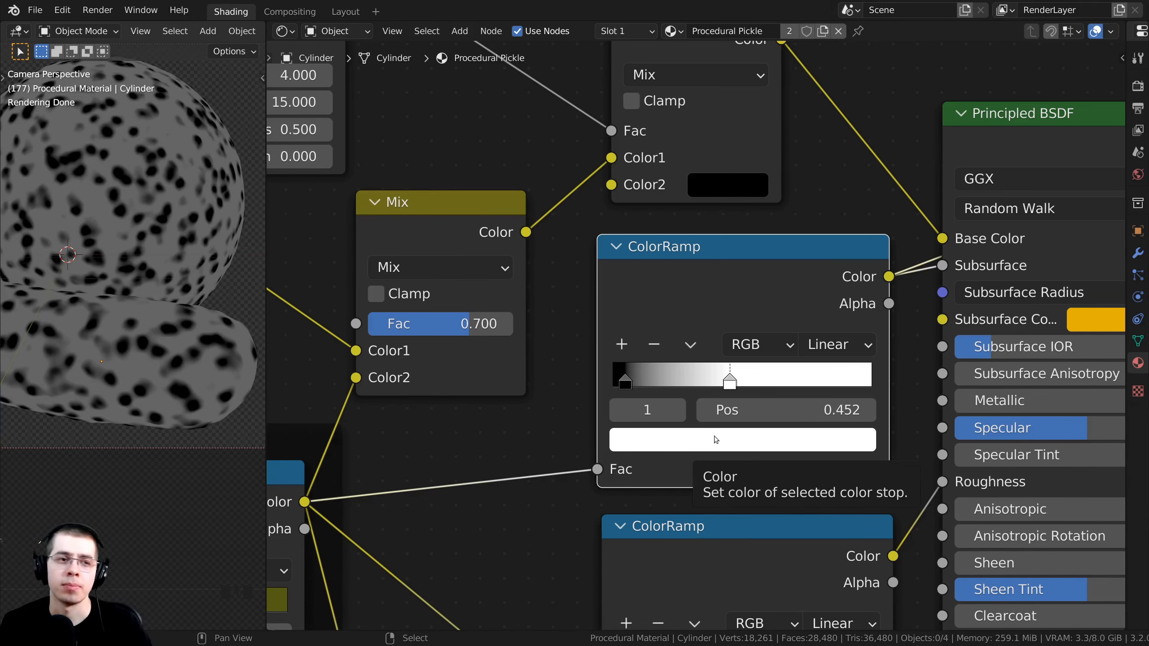
pyautogui.scroll(-1, 728, 429)
pyautogui.moveTo(728, 429); pyautogui.dragTo(782, 348, button='middle')
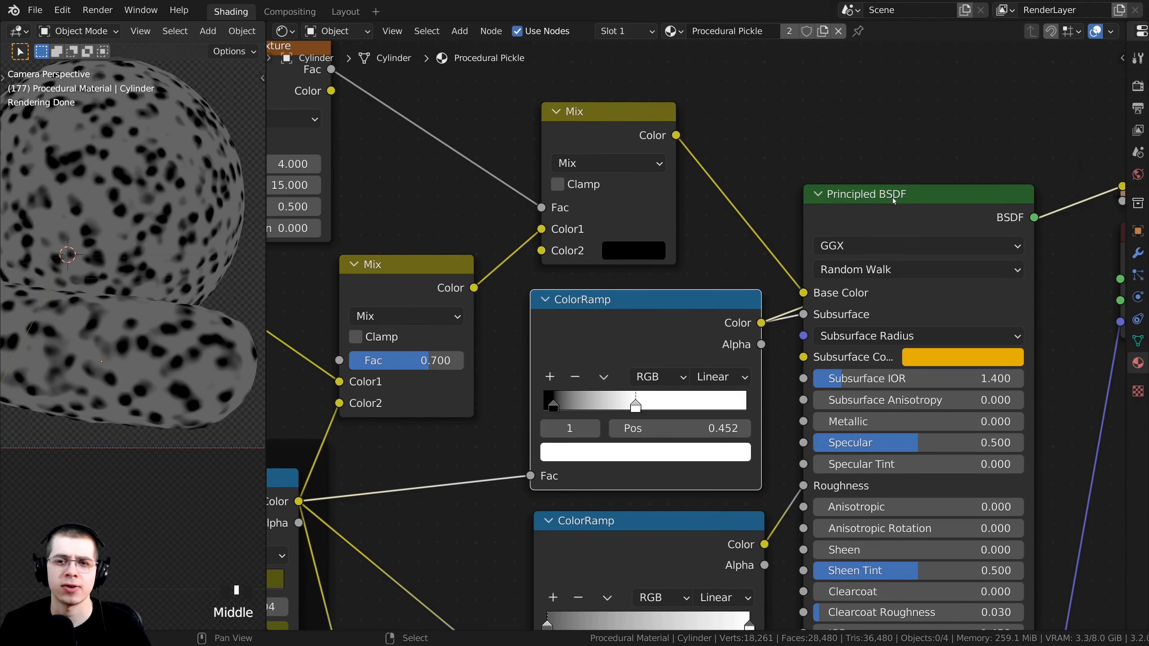
# Preview the full Principled BSDF material again and bring the subsurface ColorRamp back into view.
pyautogui.keyDown('ctrl'); pyautogui.keyDown('shift'); pyautogui.click(882, 201); pyautogui.keyUp('shift'); pyautogui.keyUp('ctrl')
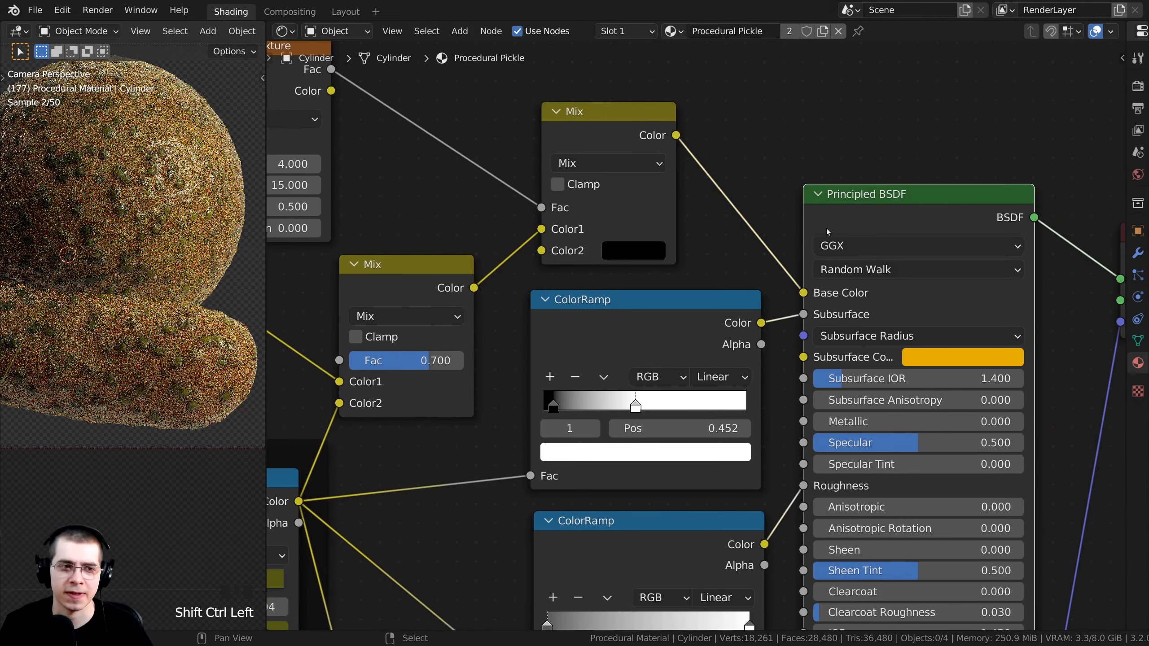
pyautogui.scroll(2, 144, 354)
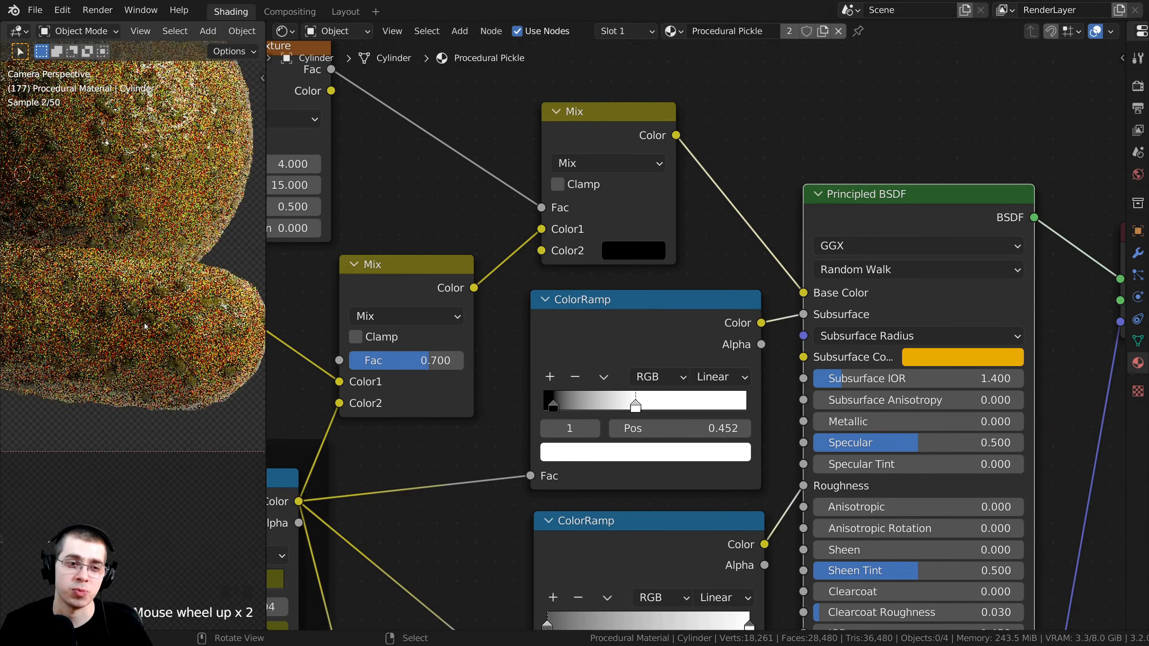
pyautogui.moveTo(615, 396); pyautogui.dragTo(755, 370, button='middle')
pyautogui.scroll(2, 775, 376)
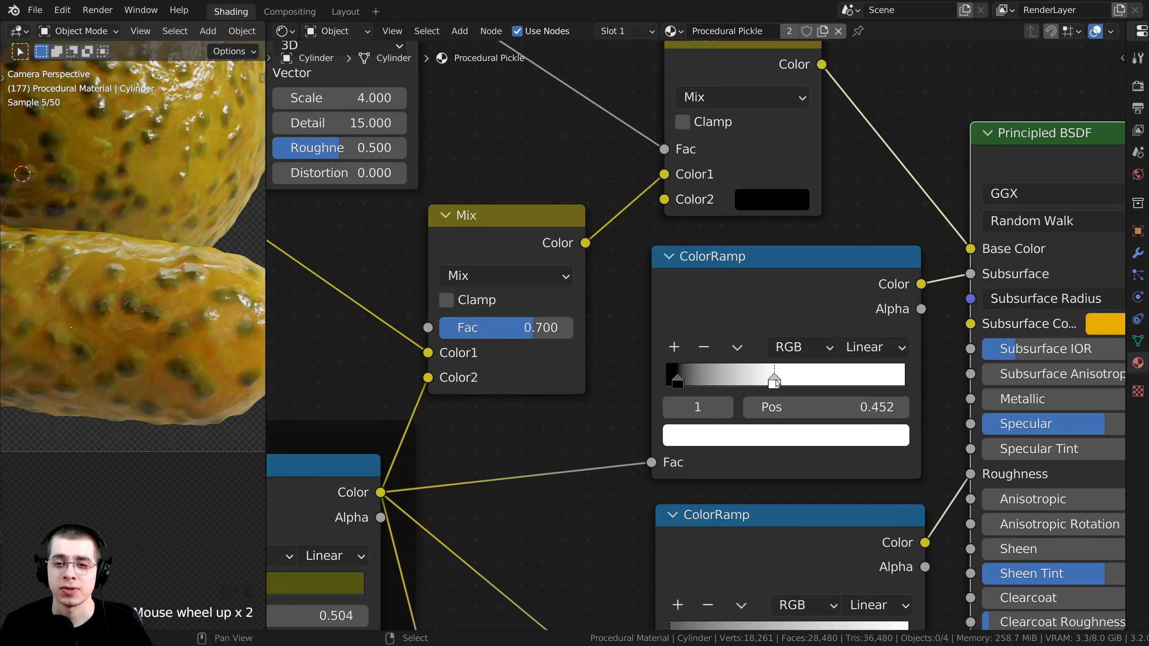
# Change the ramp's white stop colour to mid grey 7E7E7E.
pyautogui.click(775, 380)
pyautogui.click(770, 438)
pyautogui.moveTo(856, 114); pyautogui.dragTo(856, 230)
pyautogui.scroll(-3, 158, 207)
pyautogui.keyDown('shift'); pyautogui.moveTo(158, 206); pyautogui.dragTo(159, 279, button='middle'); pyautogui.keyUp('shift')
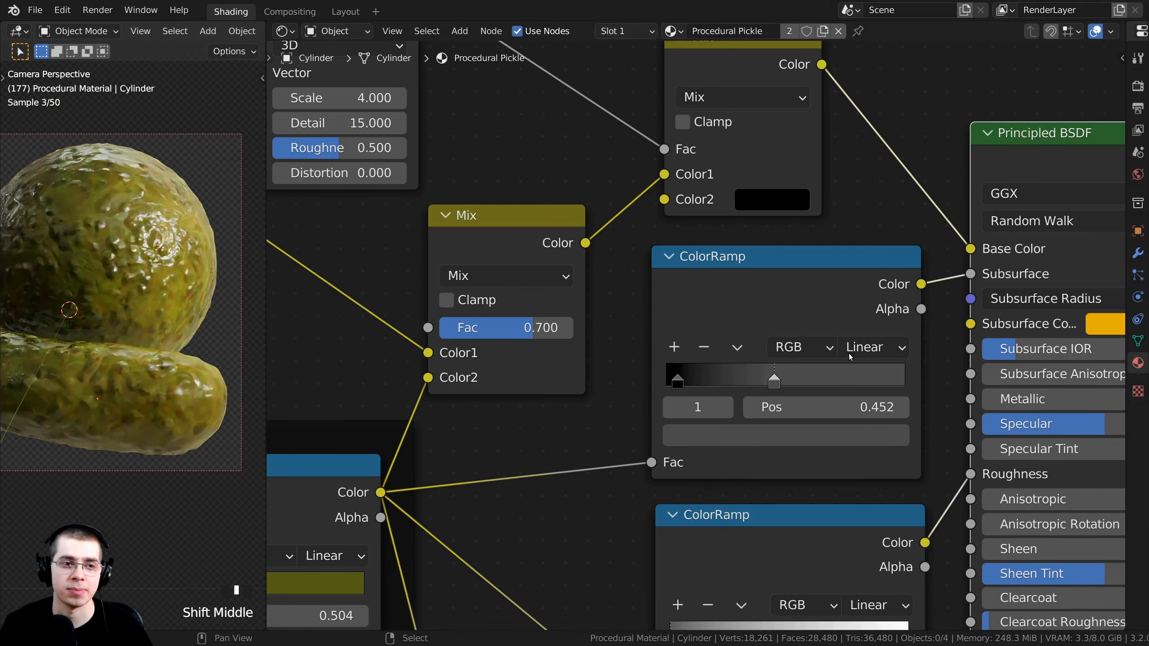
pyautogui.moveTo(724, 475); pyautogui.dragTo(692, 434, button='middle')
pyautogui.moveTo(691, 340); pyautogui.dragTo(660, 313, button='middle')
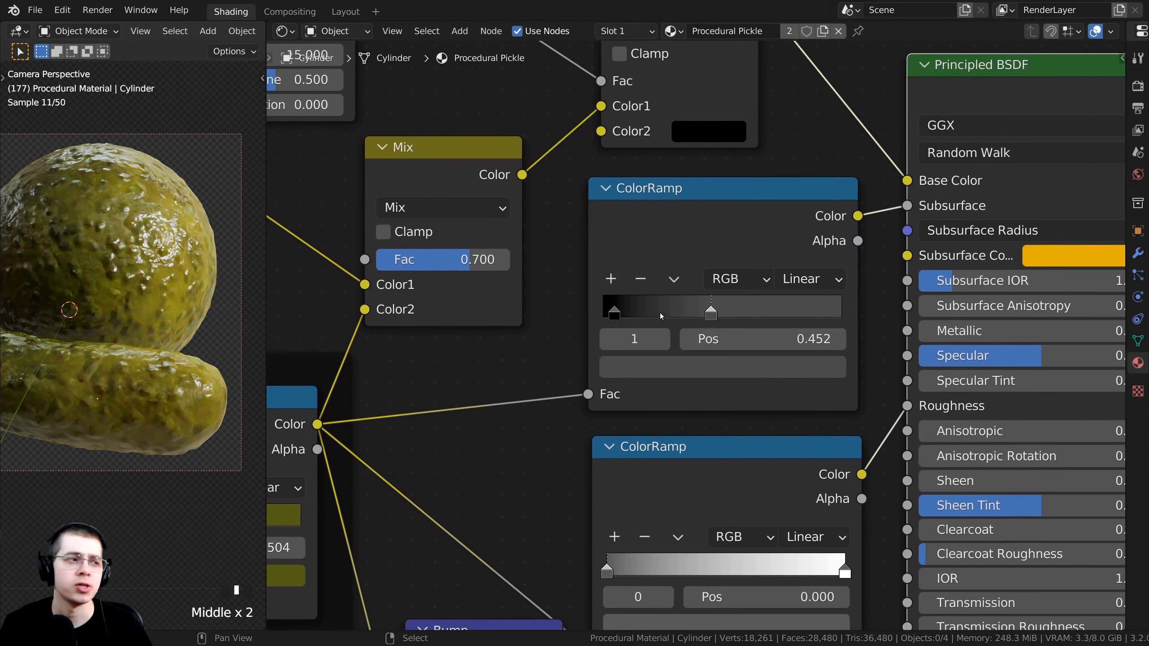
pyautogui.click(721, 367)
pyautogui.moveTo(793, 159); pyautogui.dragTo(793, 127)
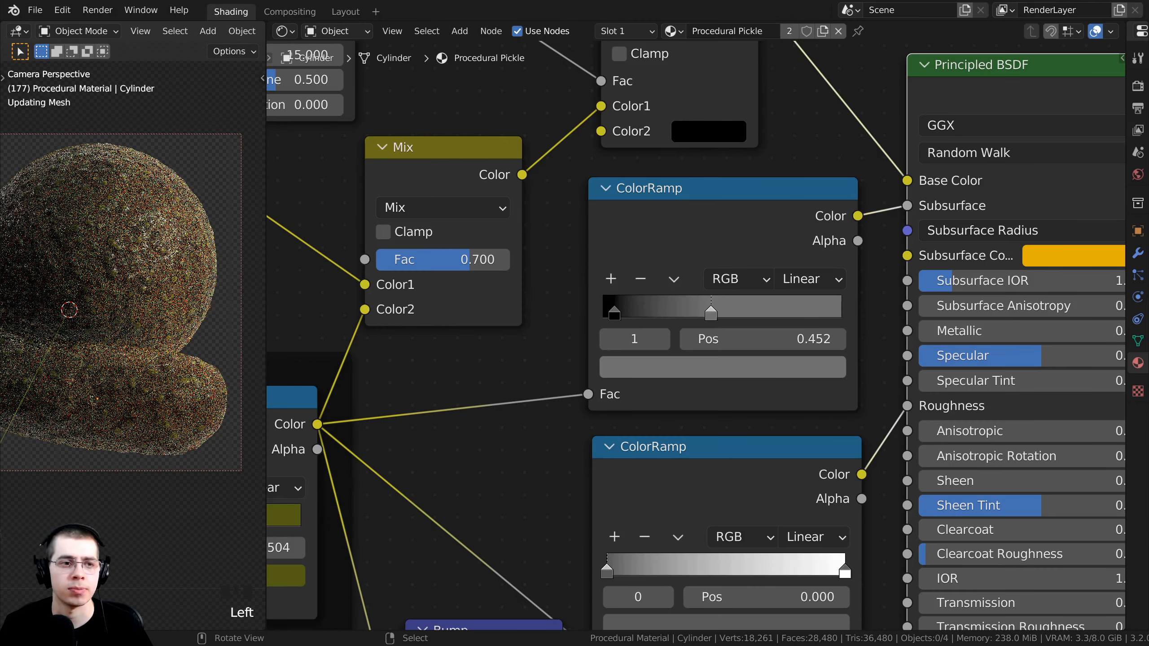
pyautogui.moveTo(724, 370); pyautogui.dragTo(713, 371, button='middle')
pyautogui.click(713, 372)
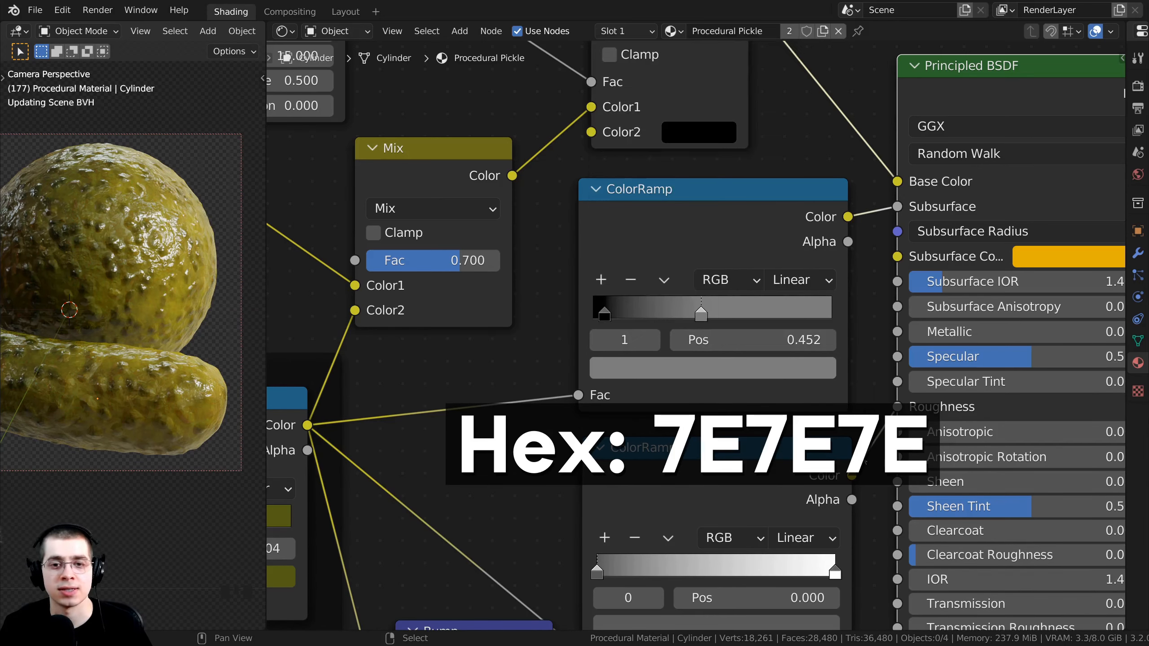
# Select the upper ColorRamp node and reframe the viewport on the pickle.
pyautogui.moveTo(676, 361); pyautogui.dragTo(669, 384, button='middle')
pyautogui.scroll(2, 695, 335)
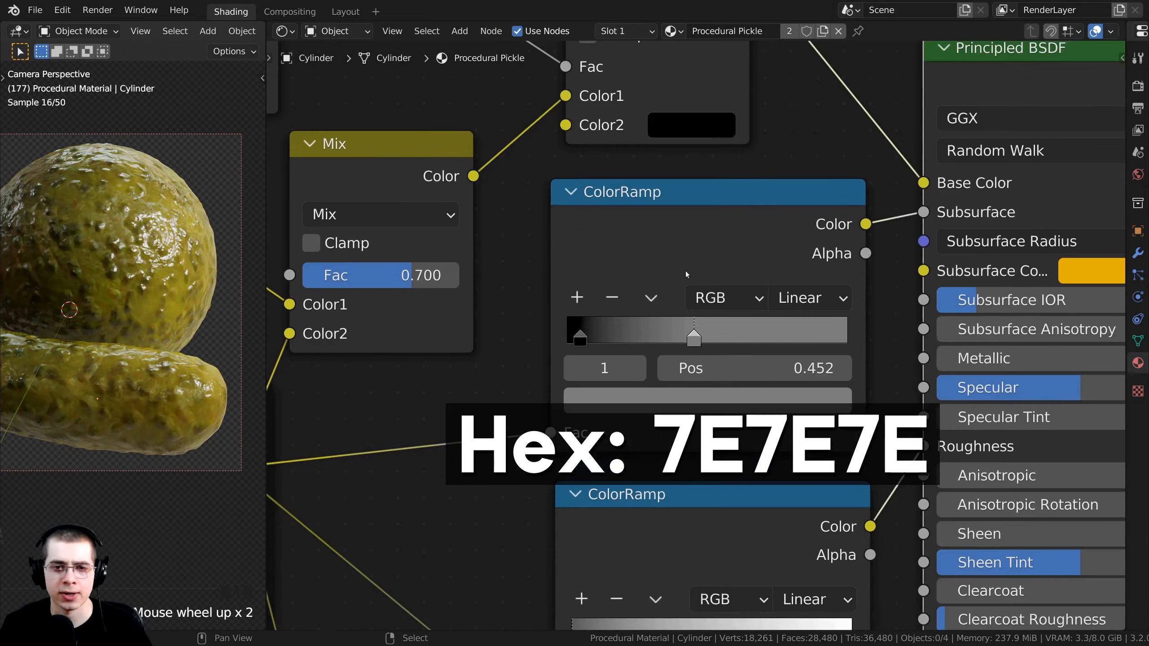
pyautogui.scroll(-1, 674, 278)
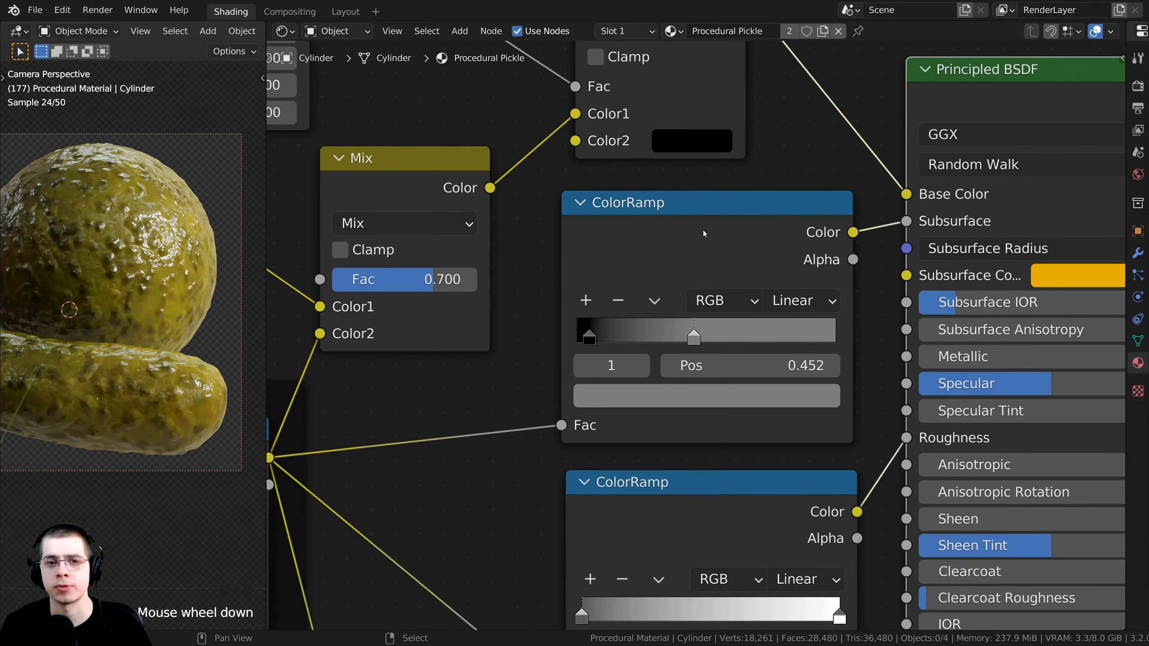
pyautogui.click(670, 232)
pyautogui.keyDown('shift'); pyautogui.moveTo(158, 357); pyautogui.dragTo(140, 320, button='middle'); pyautogui.keyUp('shift')
pyautogui.scroll(4, 109, 307)
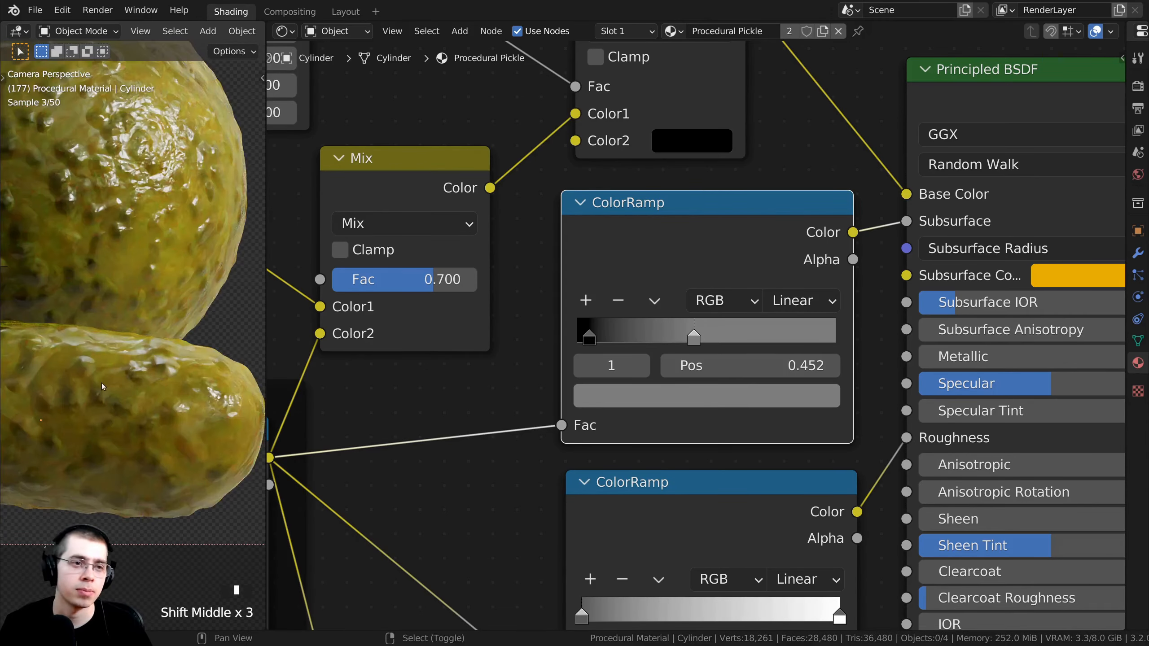
# Review the whole node tree and pickle view, then show the final render of the pickles.
pyautogui.scroll(2, 140, 320)
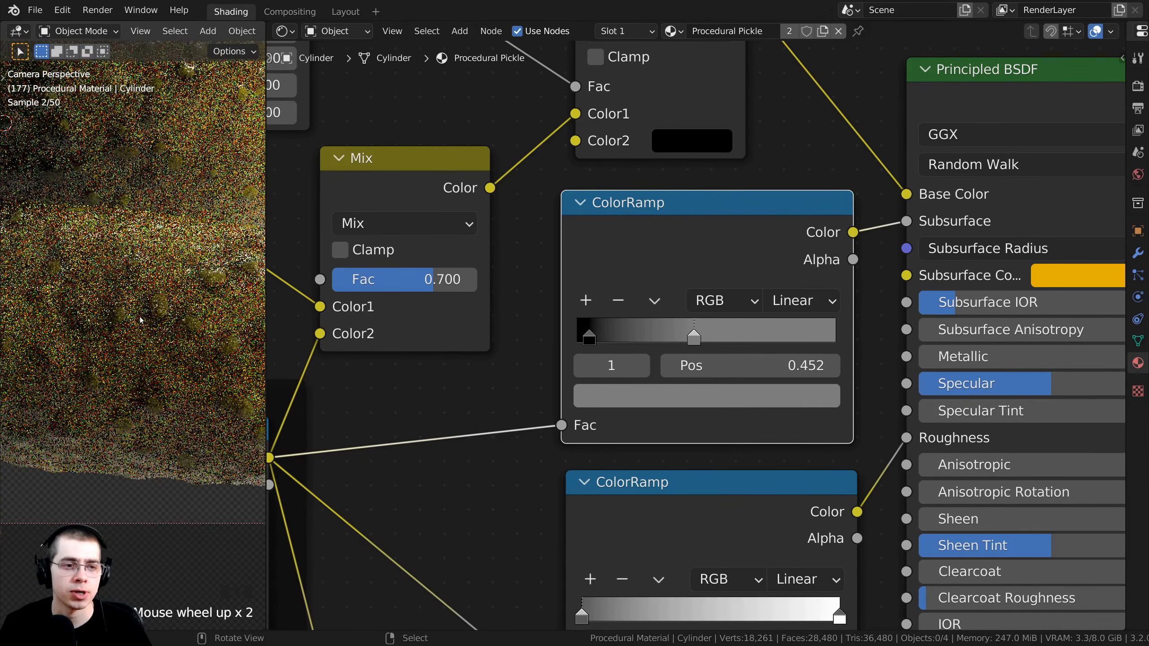
pyautogui.scroll(1, 107, 274)
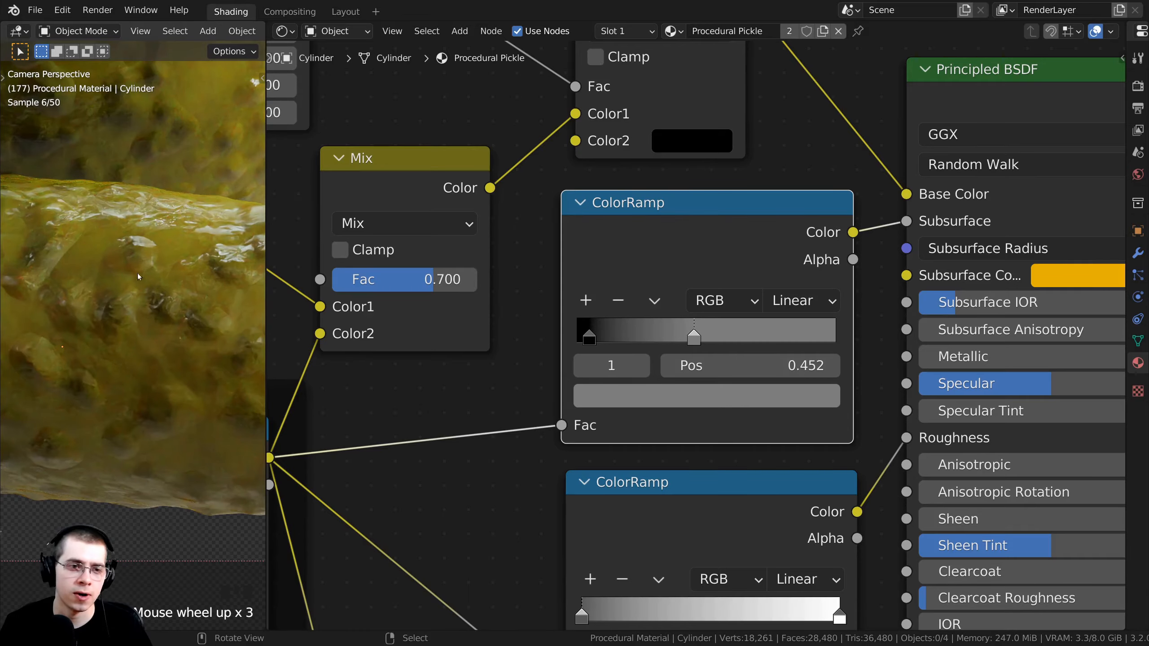
pyautogui.scroll(-4, 139, 276)
pyautogui.keyDown('shift'); pyautogui.moveTo(138, 277); pyautogui.dragTo(136, 317, button='middle'); pyautogui.keyUp('shift')
pyautogui.scroll(-1, 136, 316)
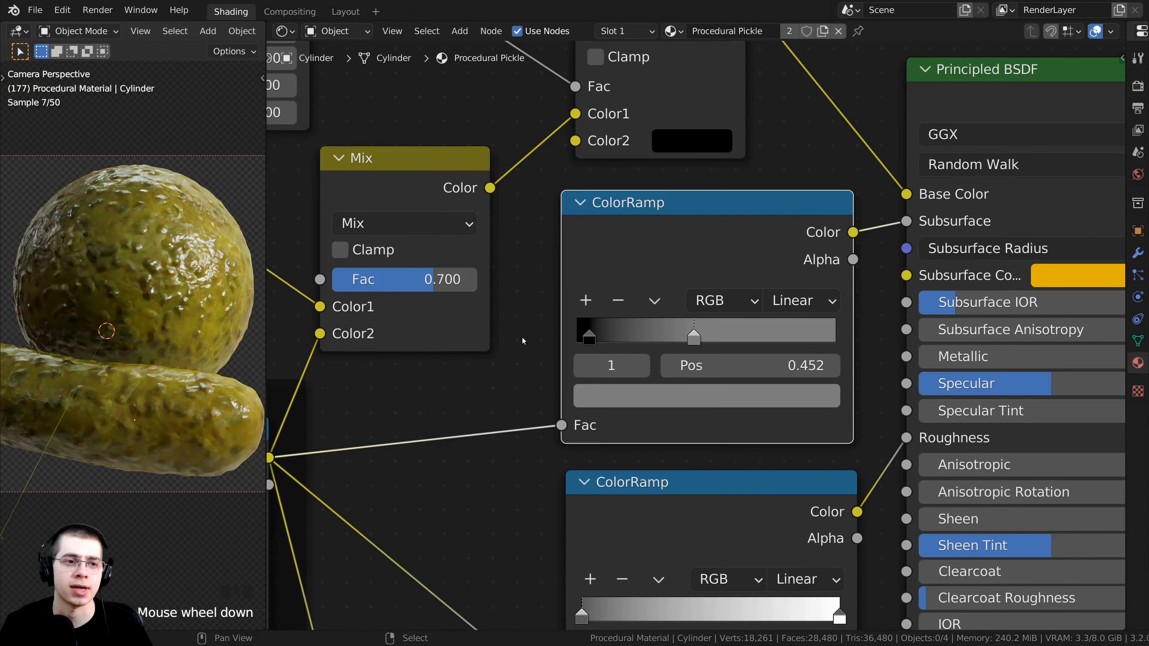
pyautogui.scroll(-4, 522, 338)
pyautogui.moveTo(523, 338); pyautogui.dragTo(614, 346, button='middle')
pyautogui.moveTo(693, 334); pyautogui.dragTo(688, 365, button='middle')
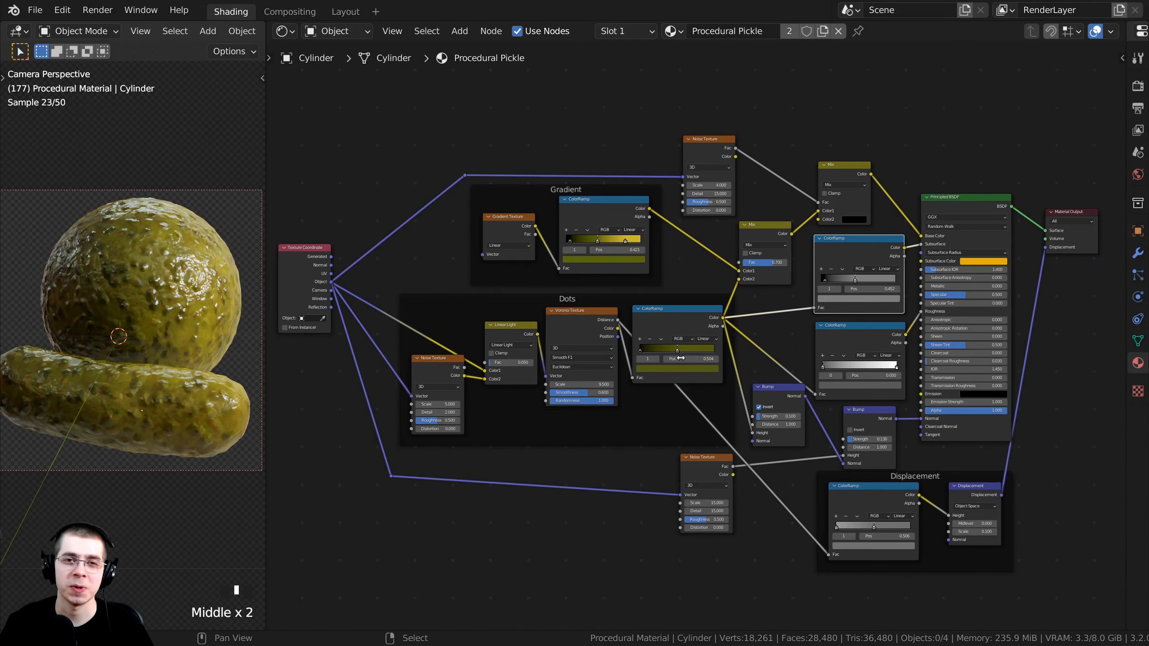
pyautogui.scroll(1, 681, 358)
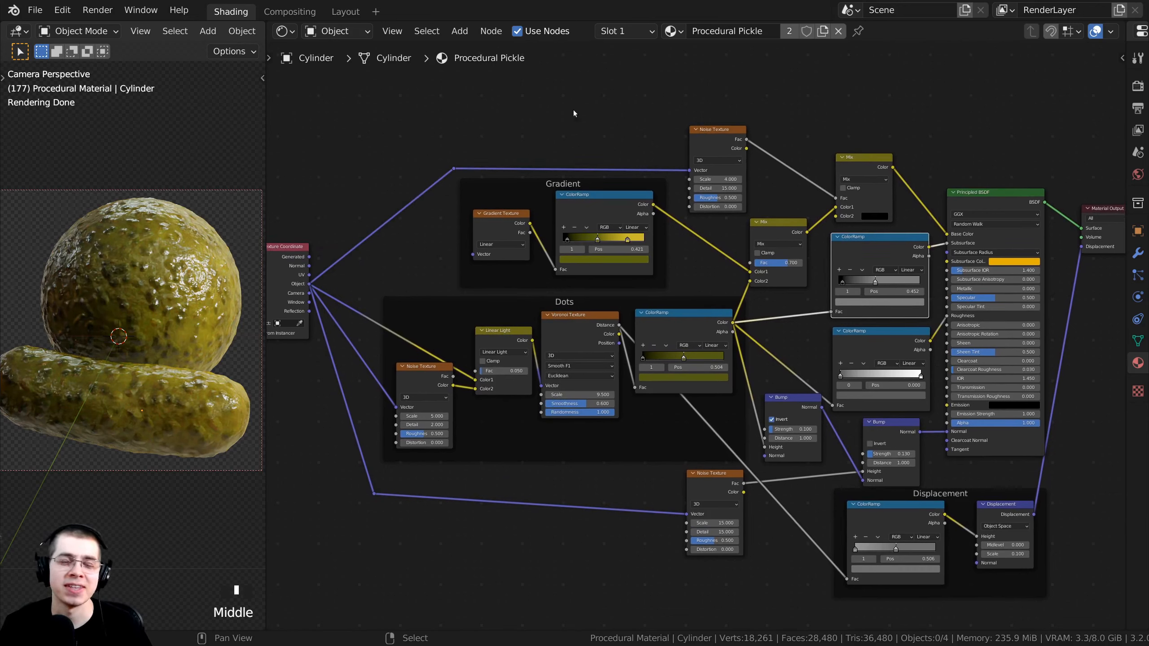
pyautogui.click(569, 3)
pyautogui.press('F11')
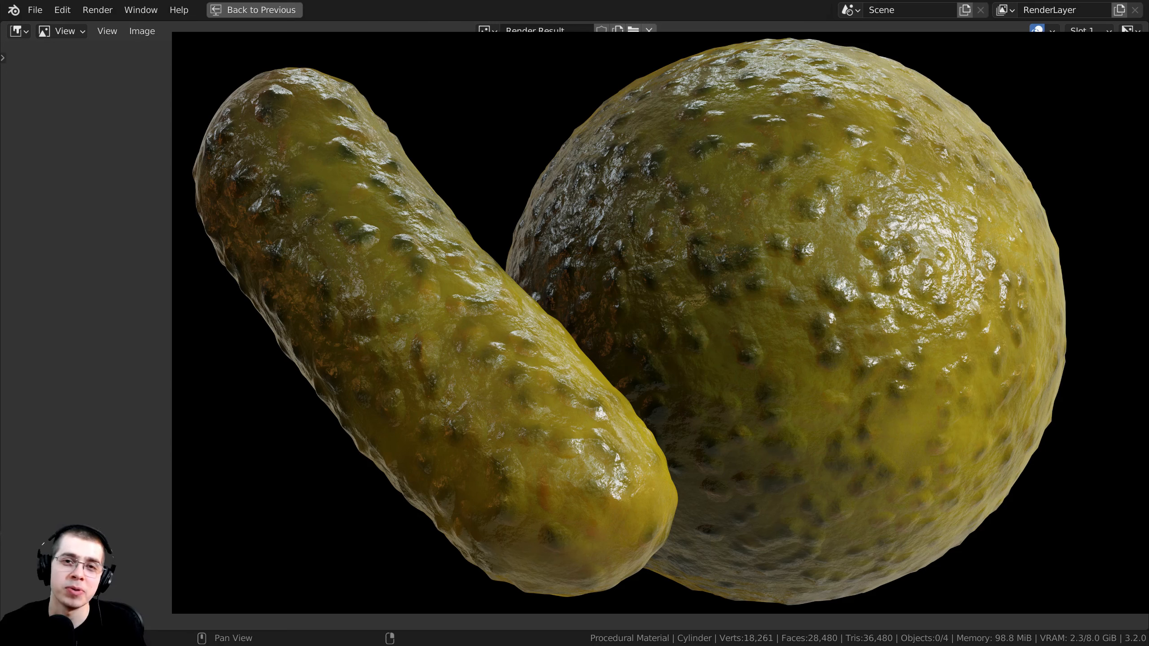